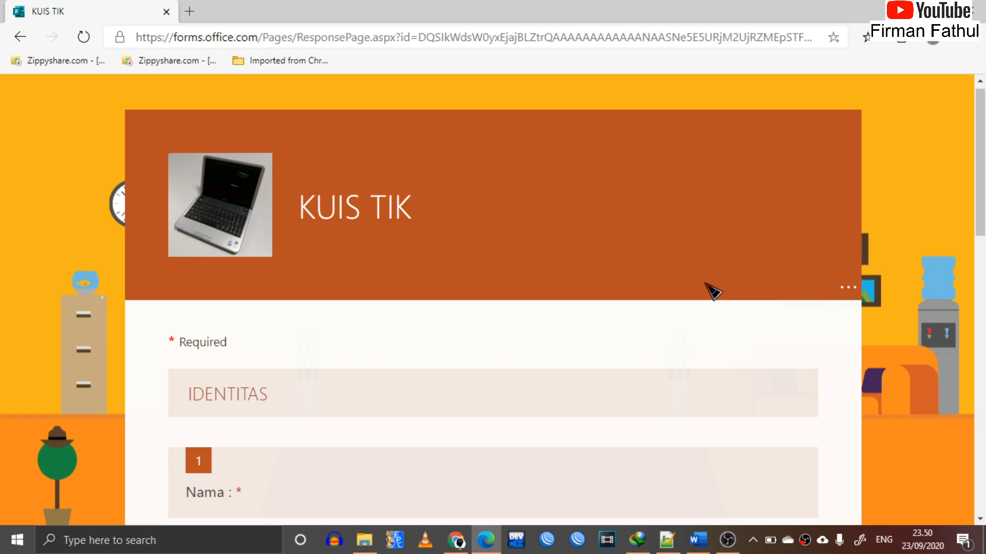
Enter the respondent's name in the Nama question of the KUIS TIK form.
scroll(713, 291, down, 1)
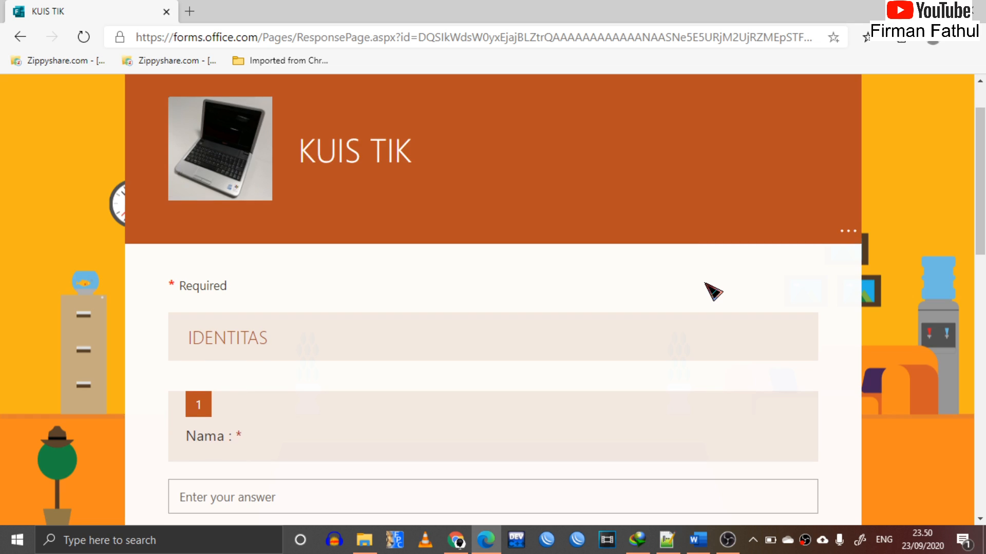
scroll(713, 292, down, 3)
click(436, 339)
text(F)
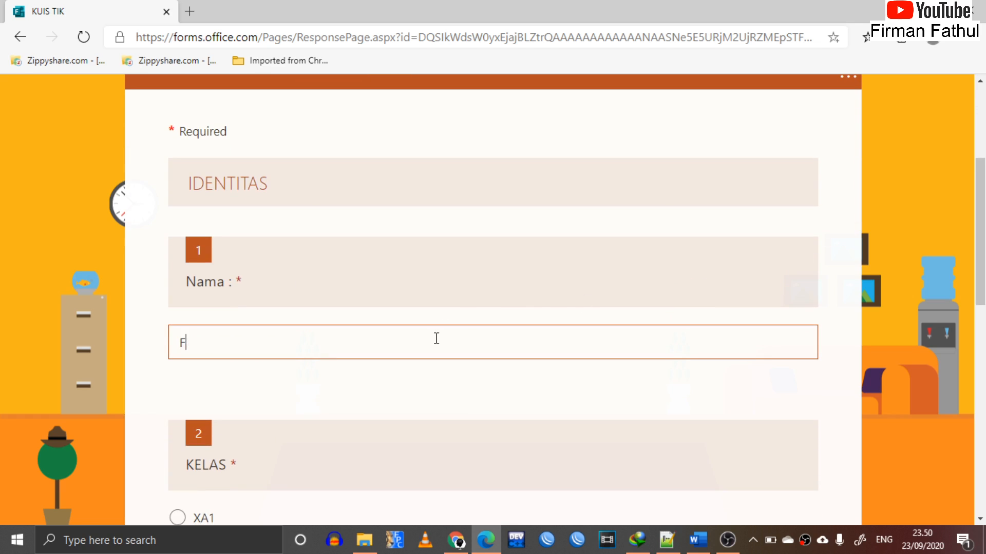
text(irman)
Answer KELAS with XA1 and NOMOR ABSEN with 12, and continue to the quiz's multiple-choice section.
scroll(436, 339, down, 5)
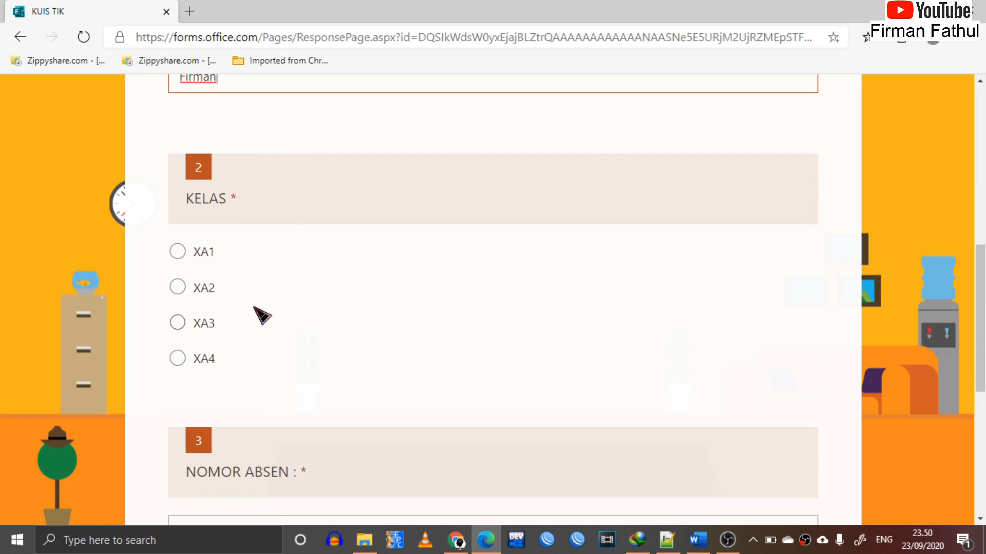
click(180, 252)
scroll(184, 254, down, 4)
click(226, 343)
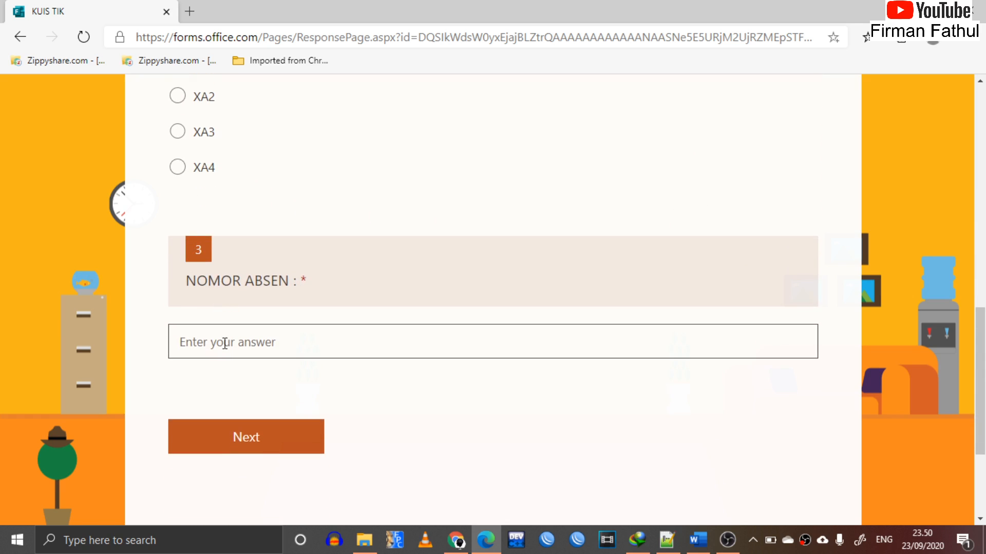
text(12)
scroll(241, 339, down, 3)
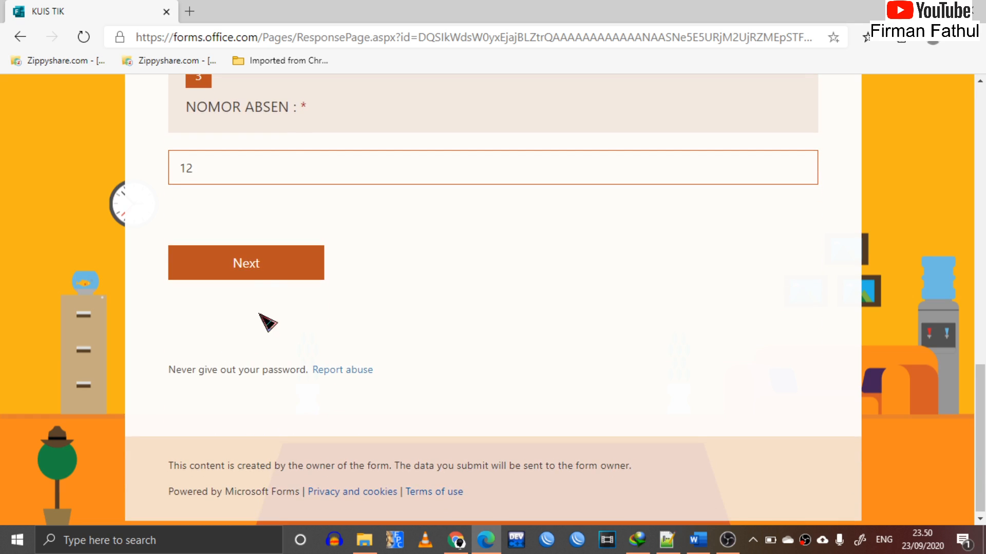
click(264, 277)
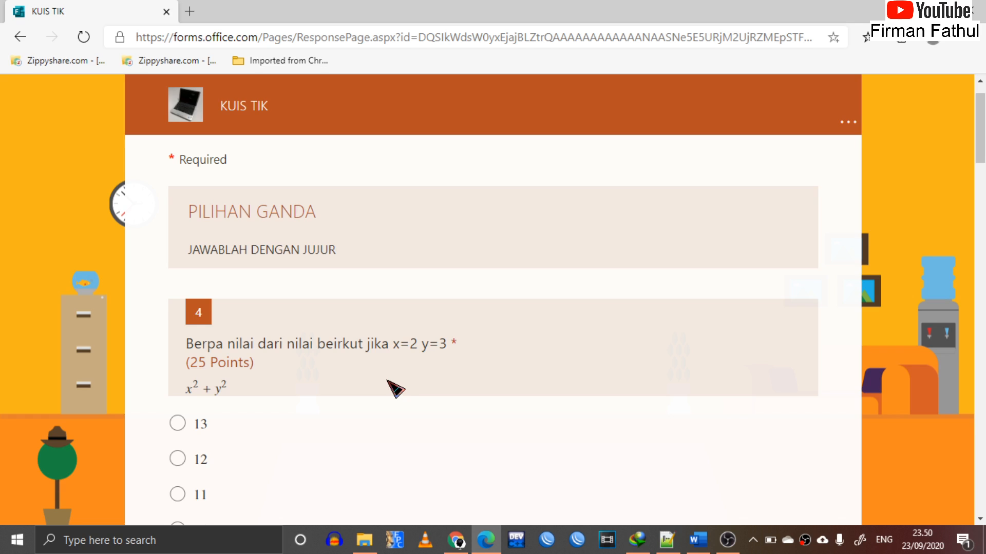
Answer question 4, the value of x² + y² for x=2 and y=3, with 13.
scroll(395, 389, down, 1)
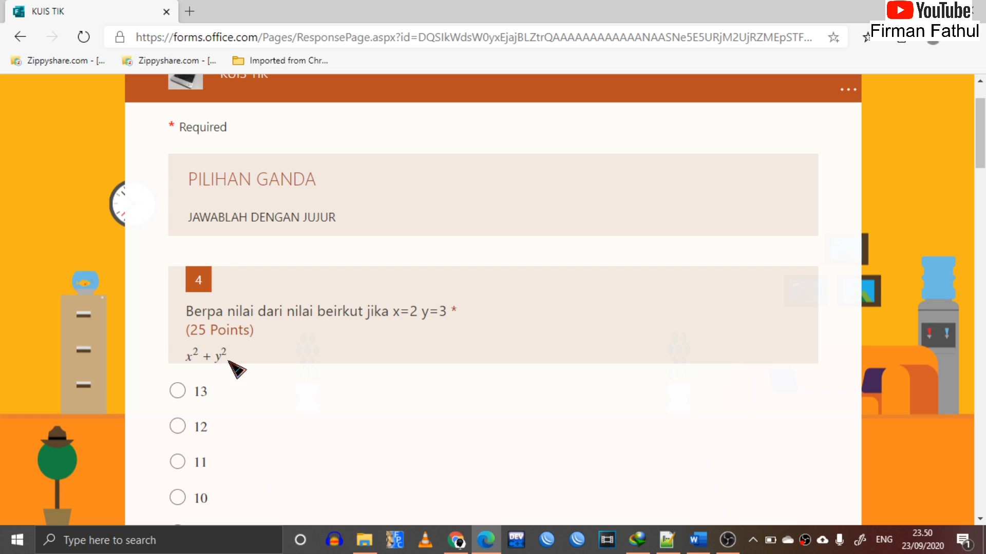
scroll(300, 378, down, 1)
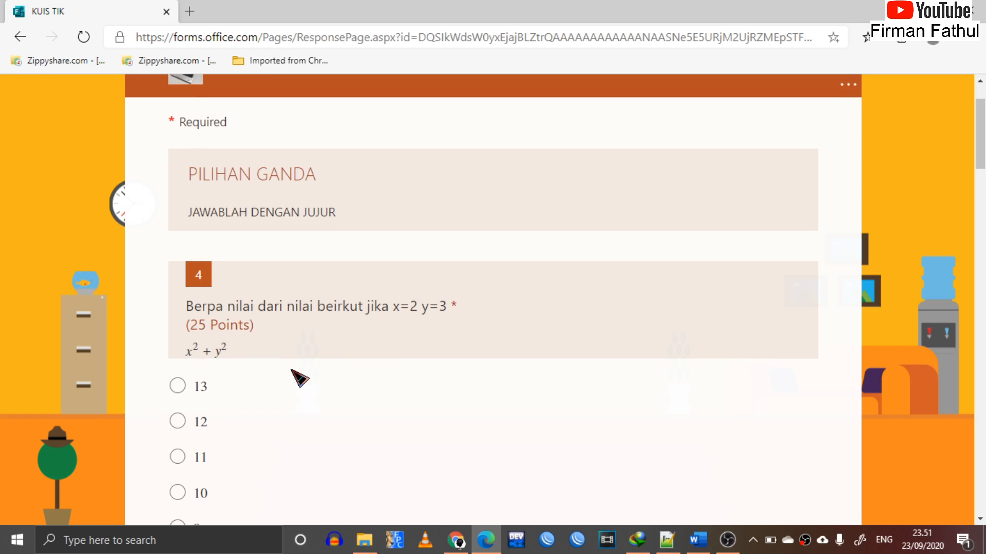
scroll(299, 378, down, 1)
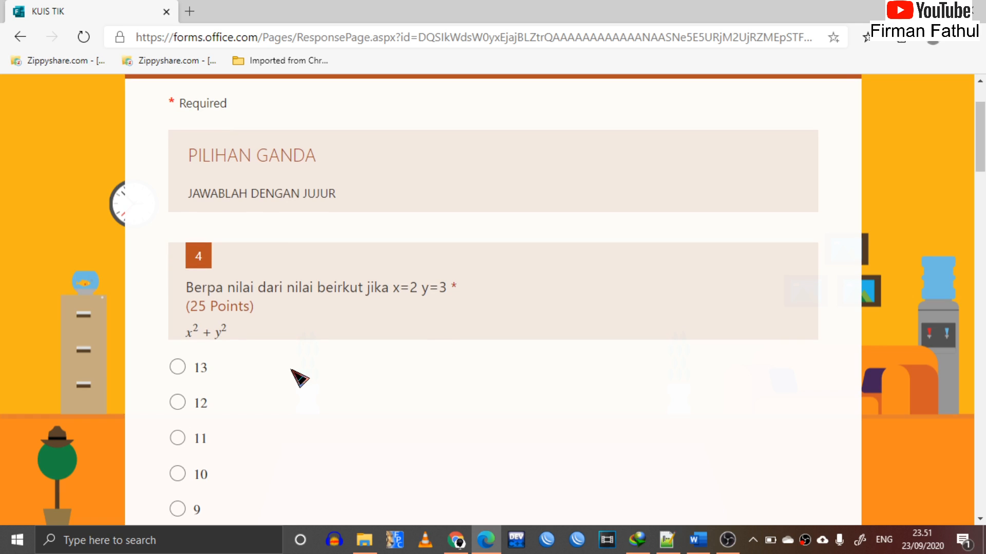
scroll(299, 379, down, 1)
click(178, 353)
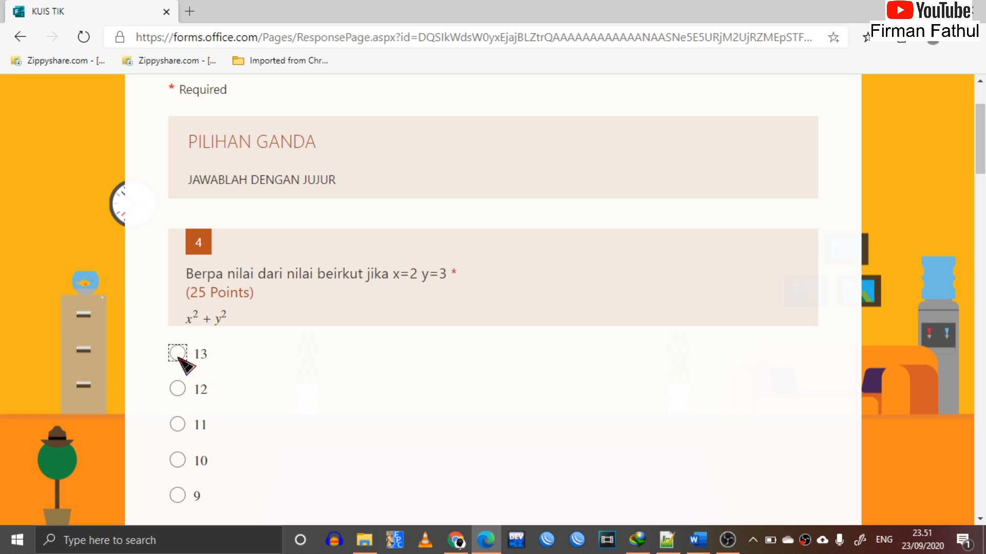
Read the short story excerpt in question 5 and answer it with "A. haru".
scroll(298, 326, down, 5)
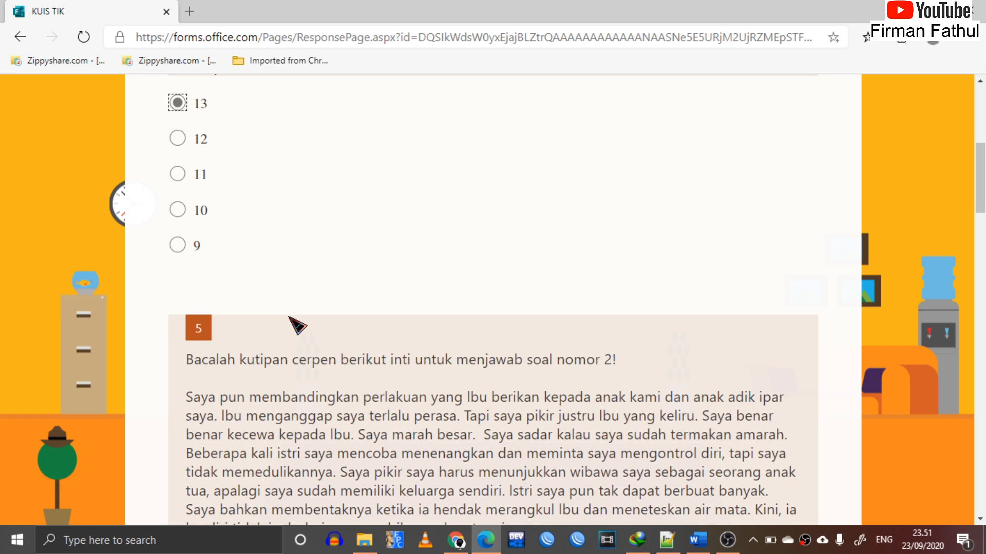
scroll(297, 324, down, 2)
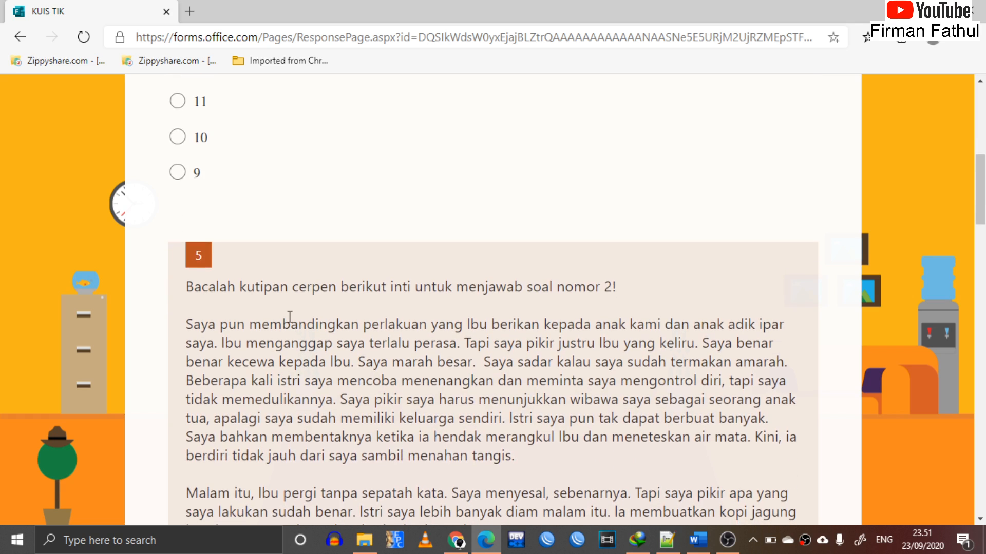
scroll(293, 321, down, 2)
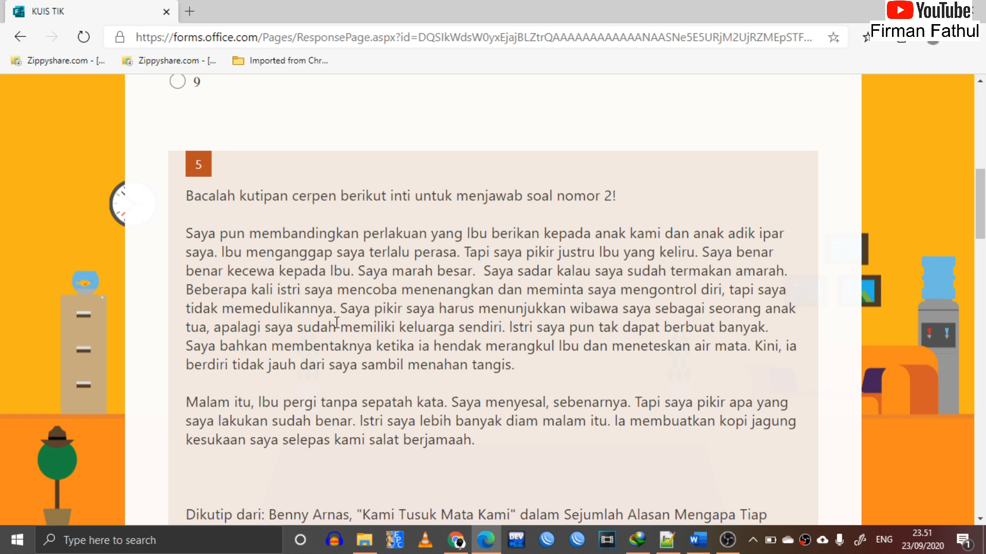
scroll(295, 348, down, 3)
scroll(294, 345, up, 2)
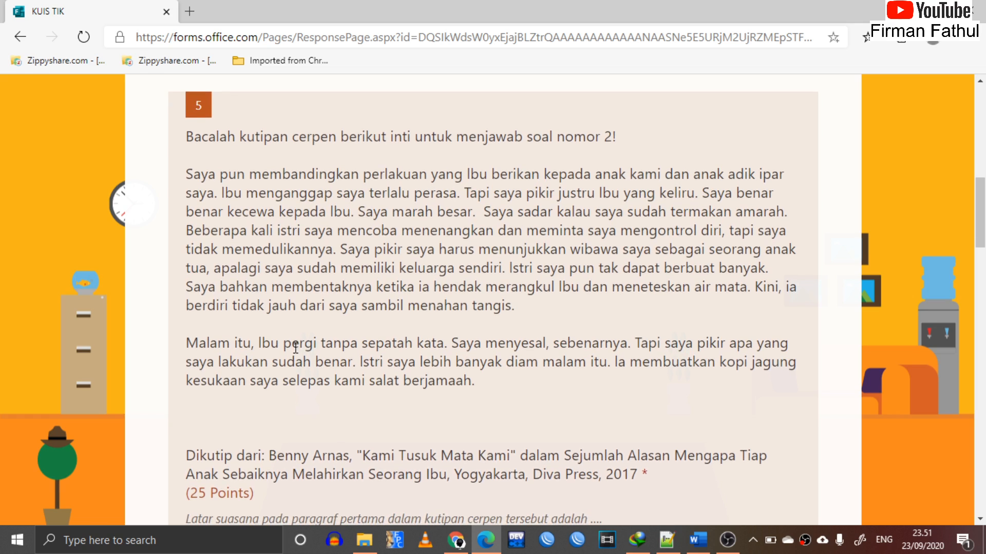
scroll(295, 349, down, 2)
scroll(295, 349, down, 2)
scroll(295, 349, up, 3)
scroll(301, 352, down, 5)
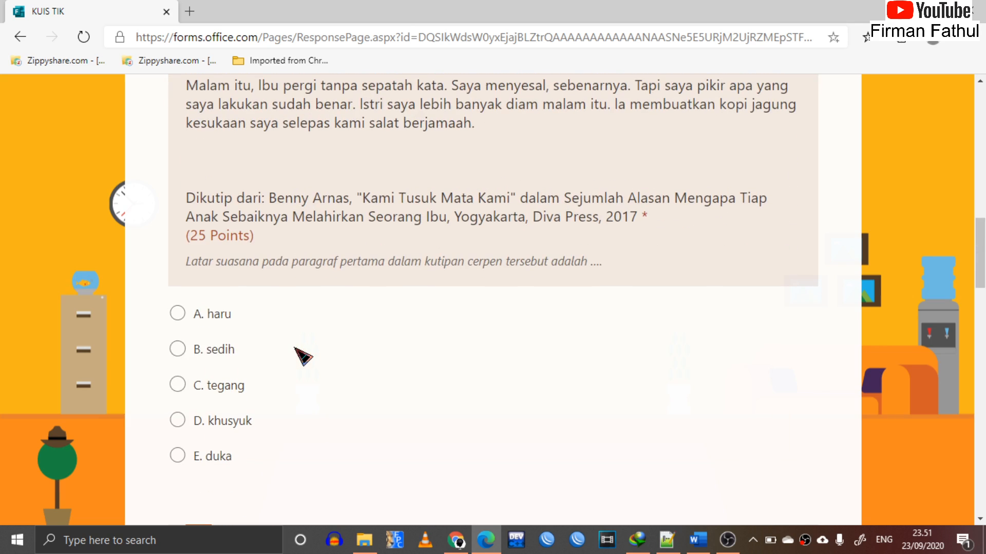
scroll(185, 315, up, 8)
scroll(185, 315, down, 10)
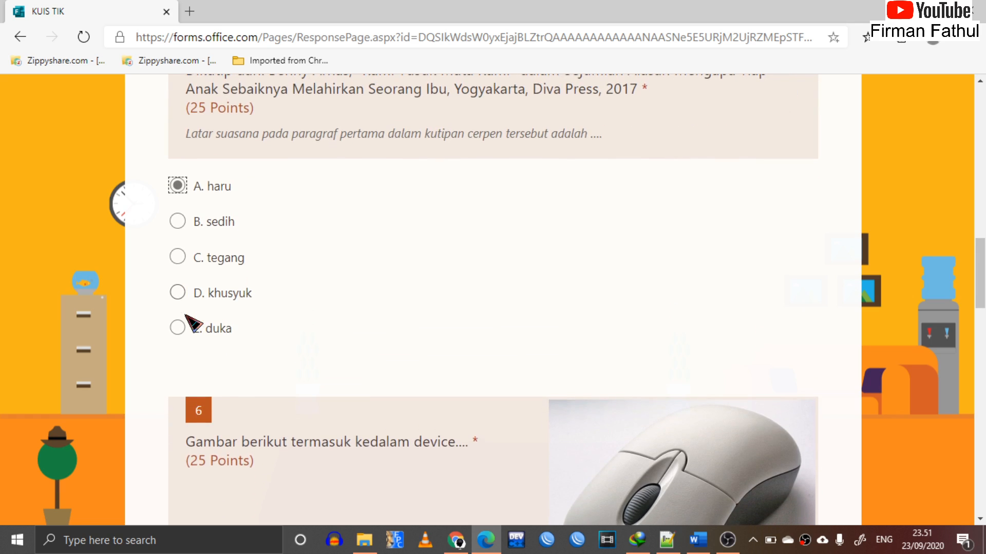
Answer question 6, the device type of the pictured mouse, with "input".
scroll(188, 319, down, 4)
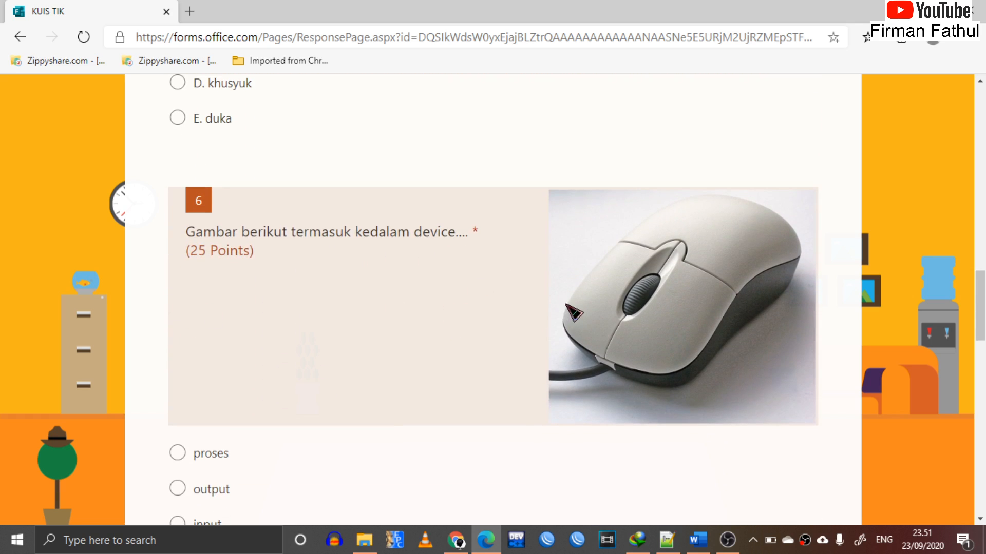
scroll(563, 374, down, 6)
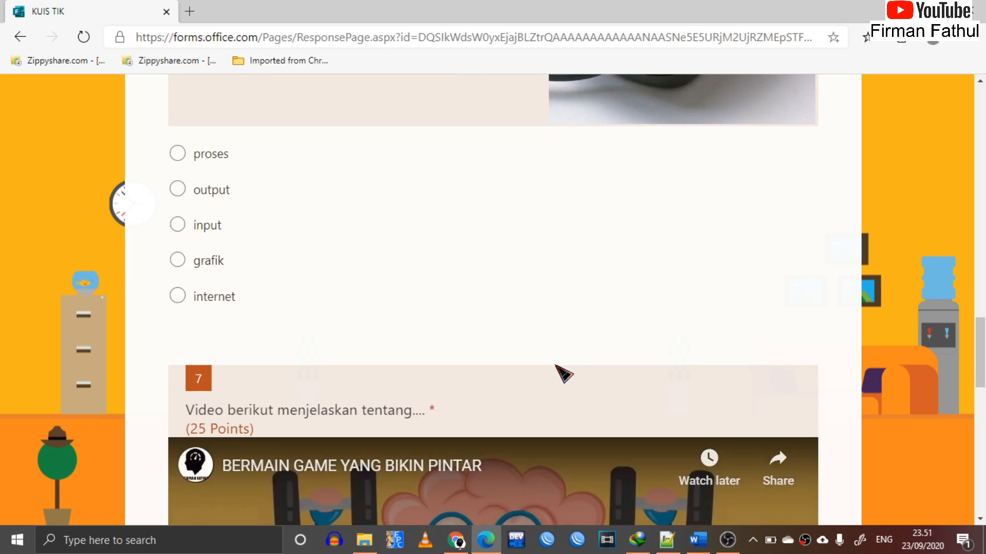
scroll(353, 337, up, 4)
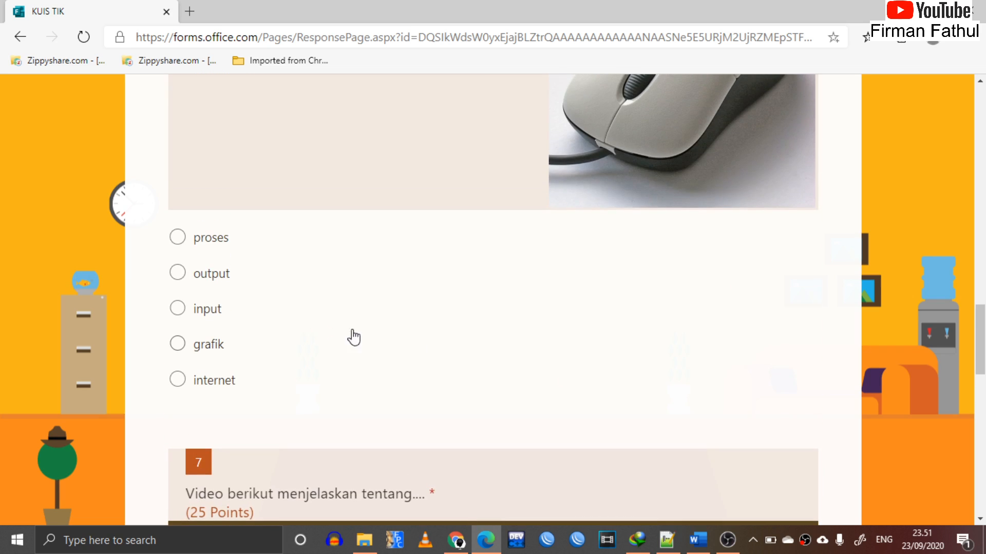
click(178, 309)
Answer question 7 about the embedded video with "Game asah otak".
scroll(181, 312, down, 12)
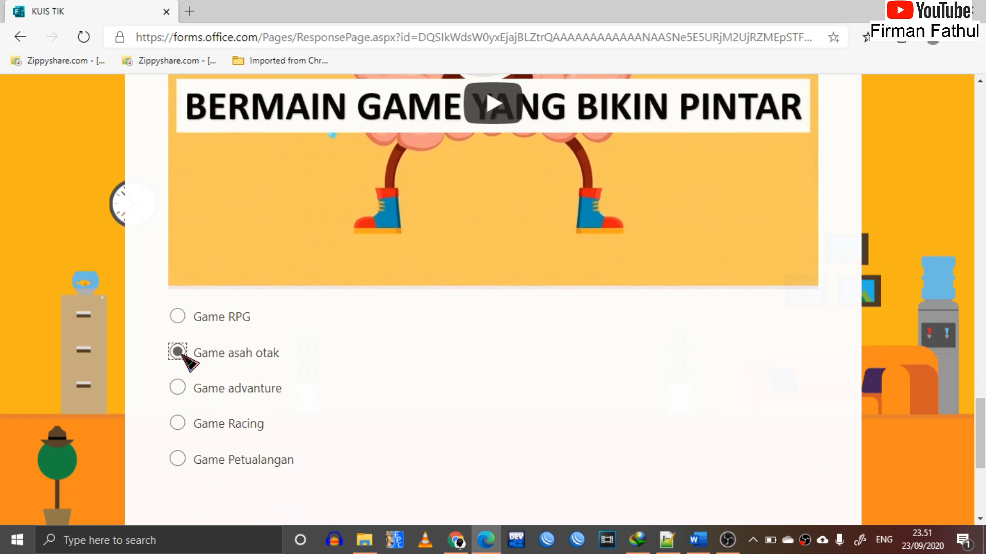
scroll(396, 261, up, 5)
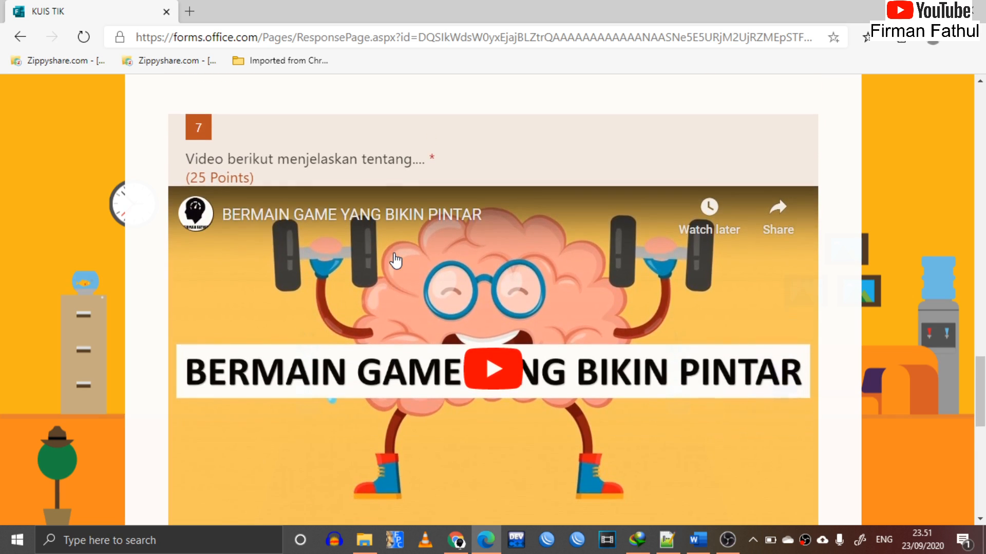
scroll(396, 261, up, 2)
Review the answers to questions 4 through 7 and submit the quiz.
scroll(511, 231, up, 15)
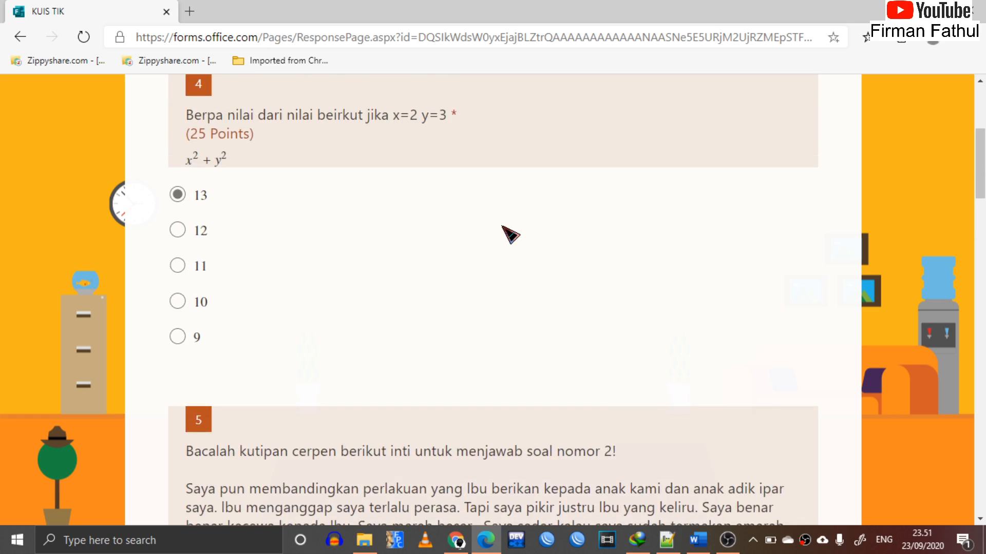
scroll(511, 233, up, 5)
scroll(511, 234, down, 12)
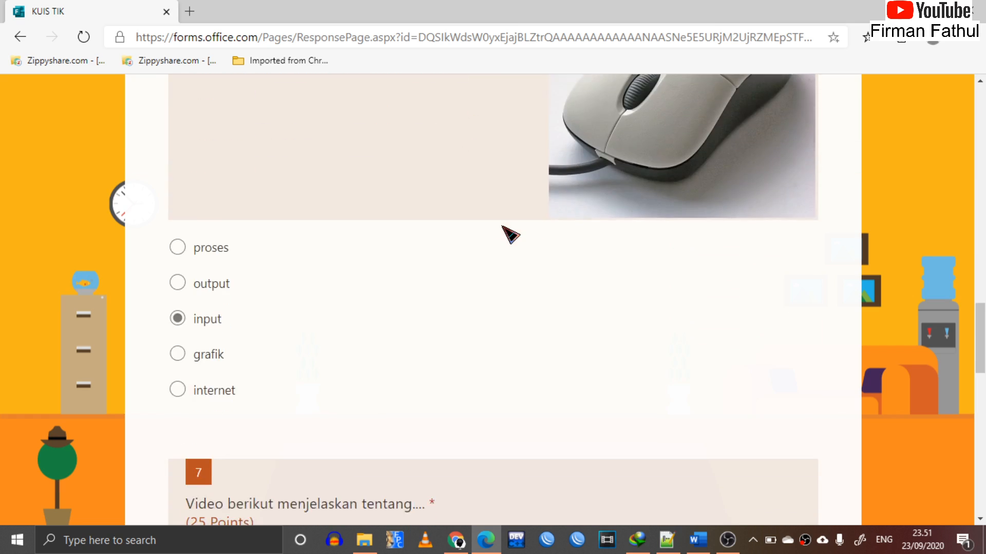
scroll(511, 235, down, 20)
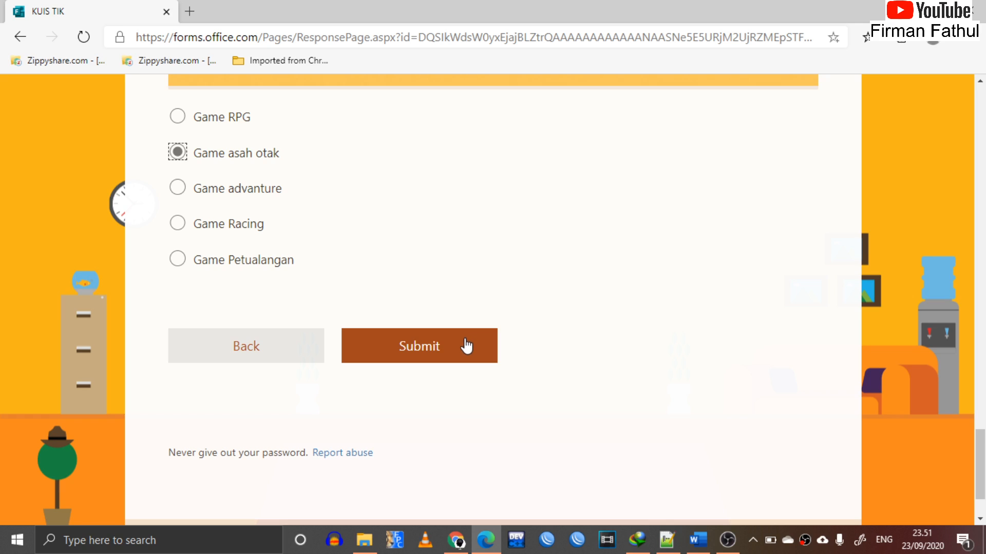
click(467, 347)
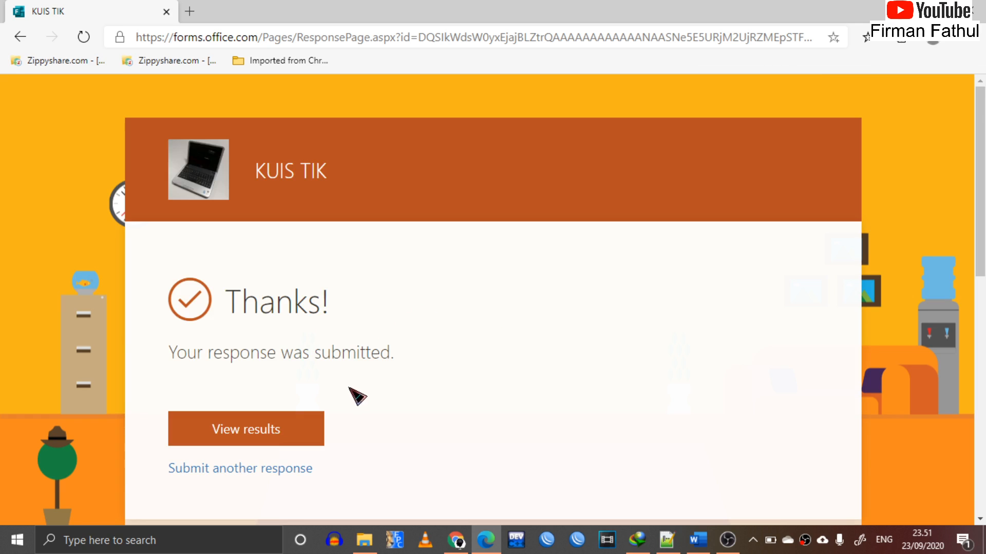
Open the results of the submitted quiz and examine the score and the points given per question.
click(277, 439)
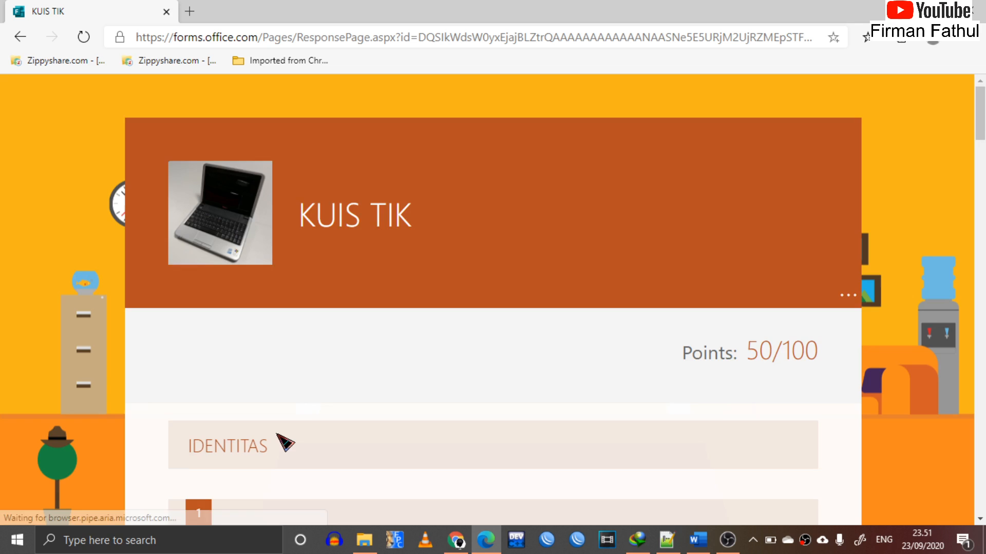
scroll(281, 440, down, 5)
scroll(282, 440, down, 12)
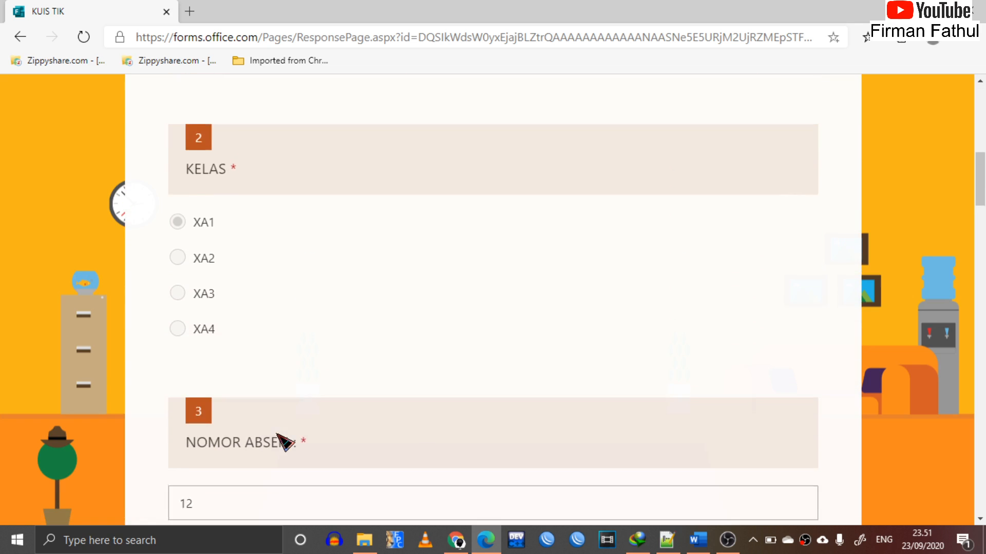
scroll(281, 440, down, 4)
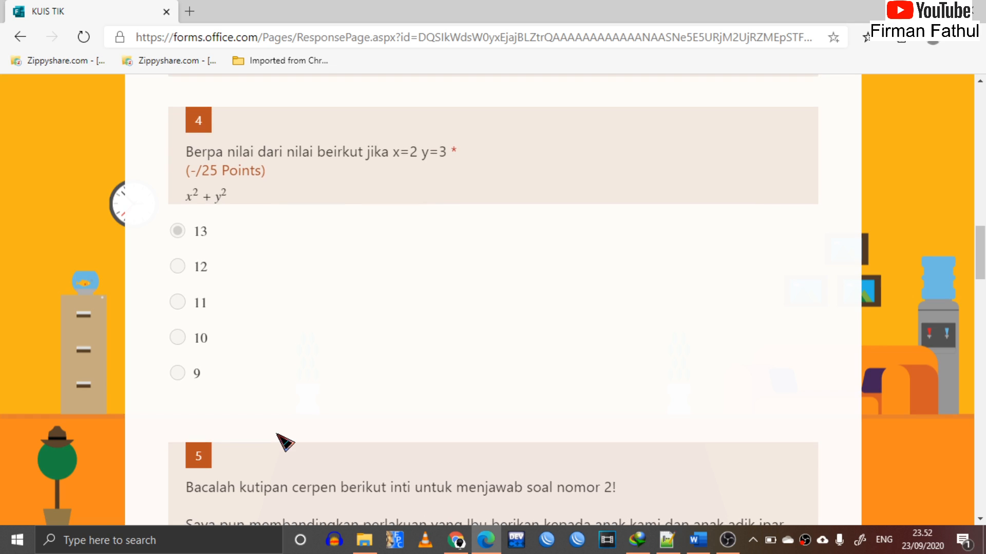
Switch to Chrome and open the forms.office.com Microsoft Forms site from the "microsoft form" search results.
click(455, 539)
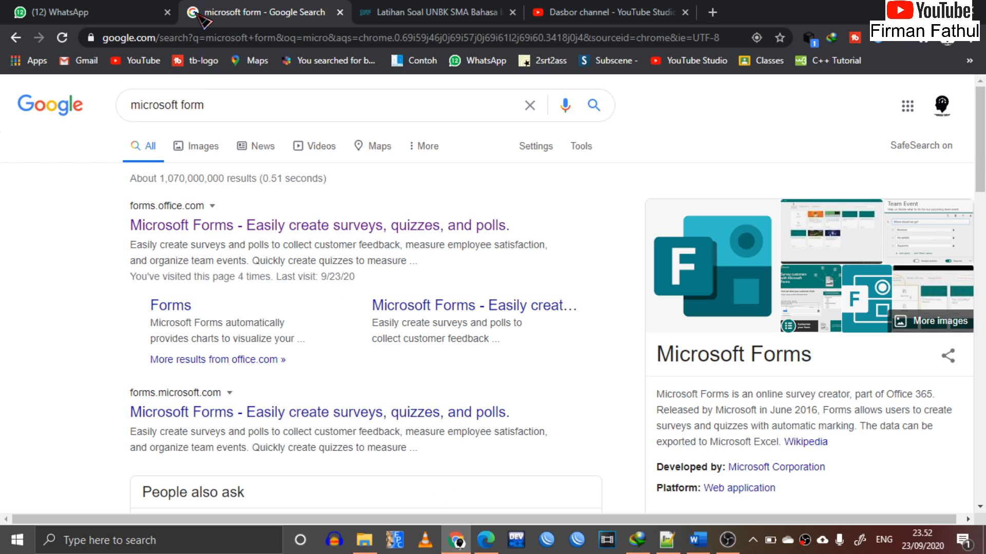
scroll(232, 136, up, 5)
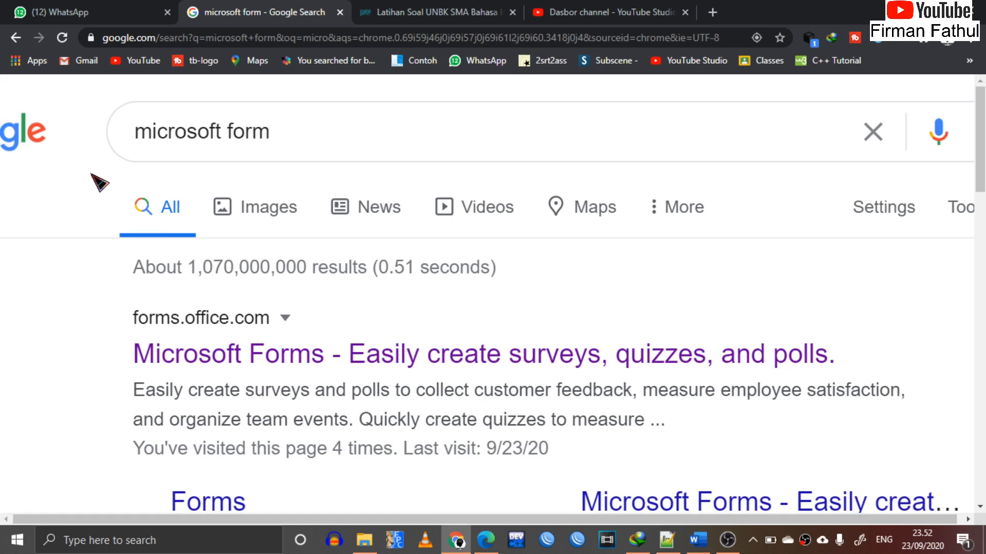
scroll(94, 180, left, 2)
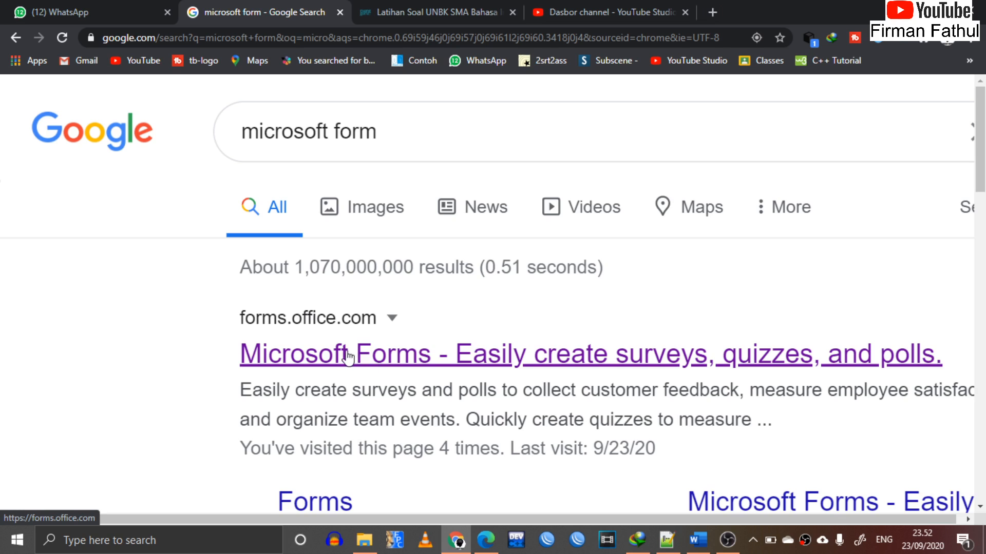
scroll(340, 357, down, 4)
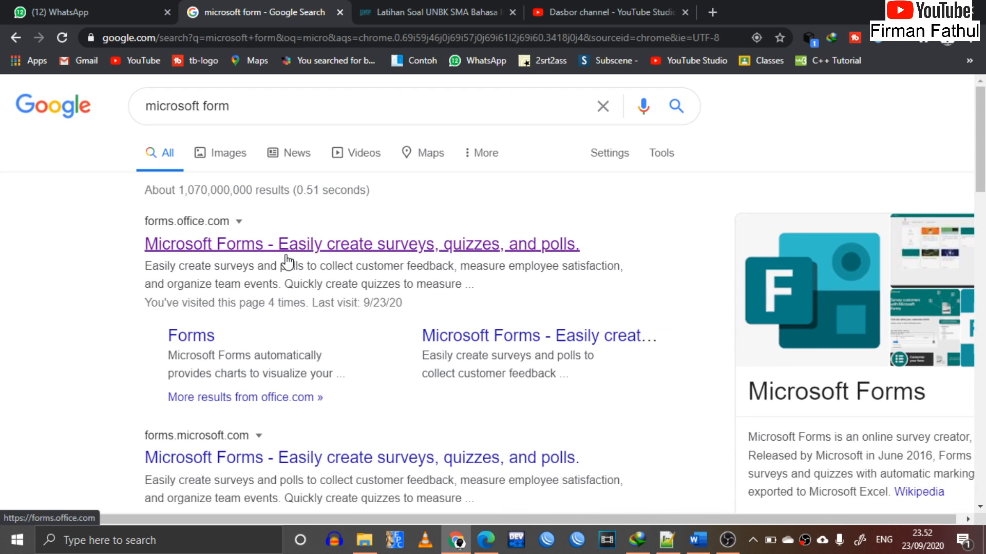
click(286, 256)
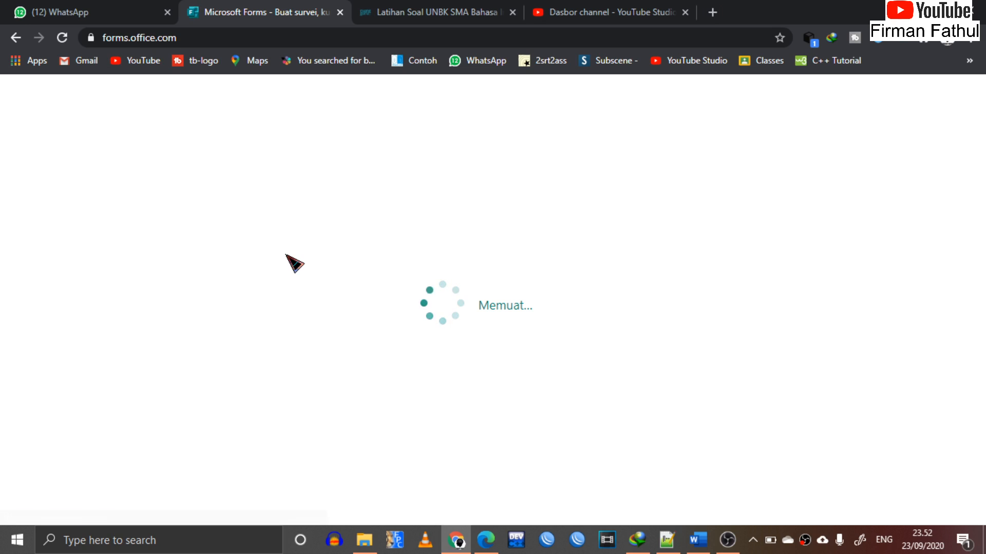
scroll(614, 327, down, 1)
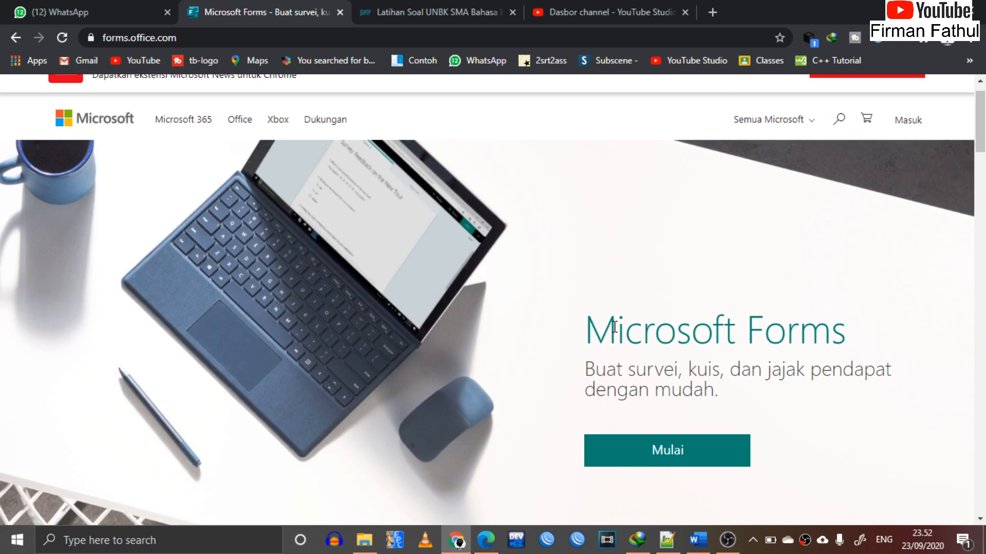
scroll(614, 327, down, 2)
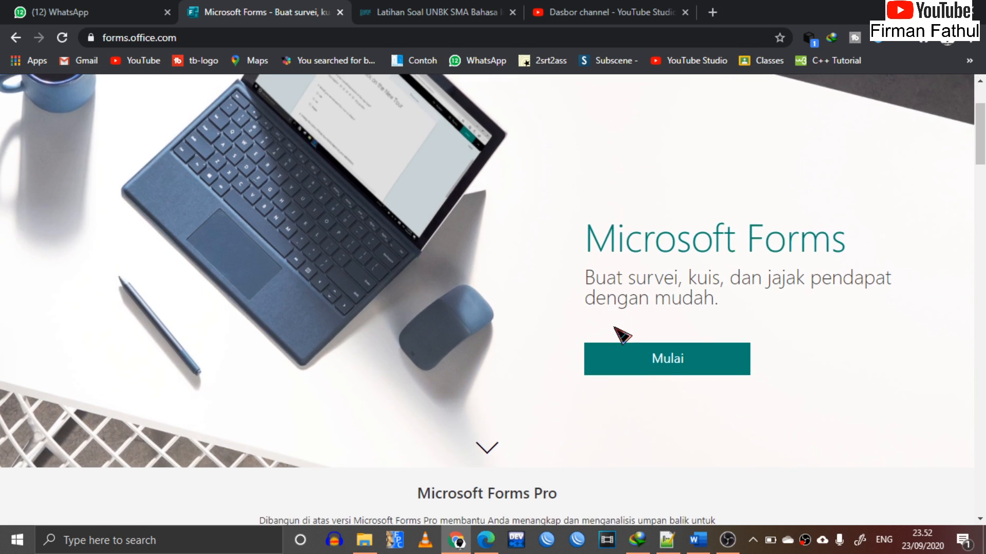
Start Microsoft Forms and sign in with the account's email address and password.
click(677, 367)
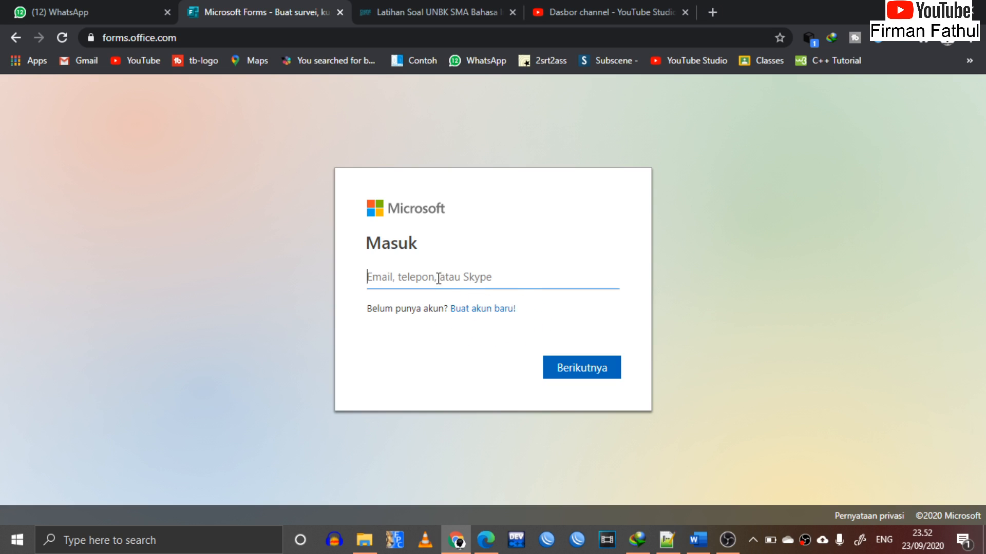
text(d)
key(BackSpace)
text(fi)
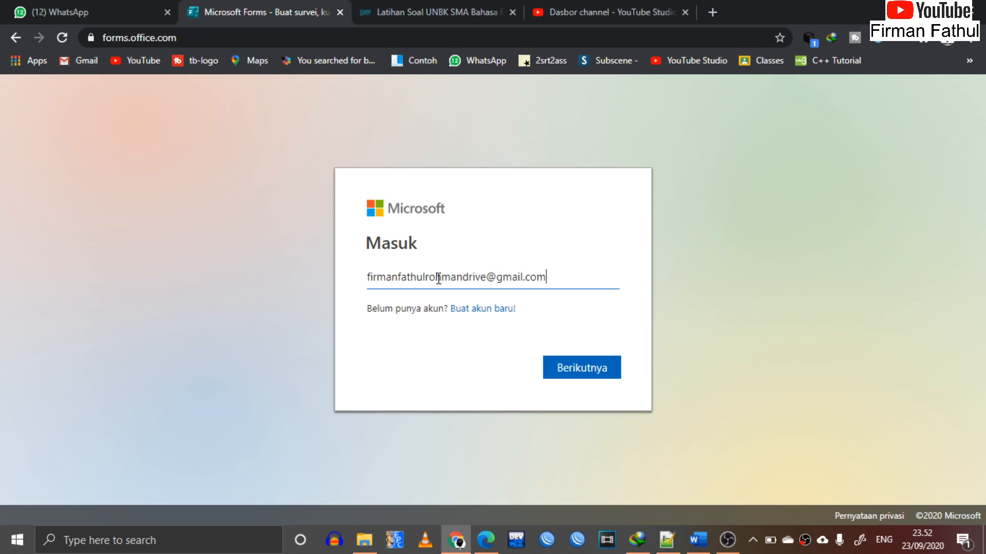
click(560, 368)
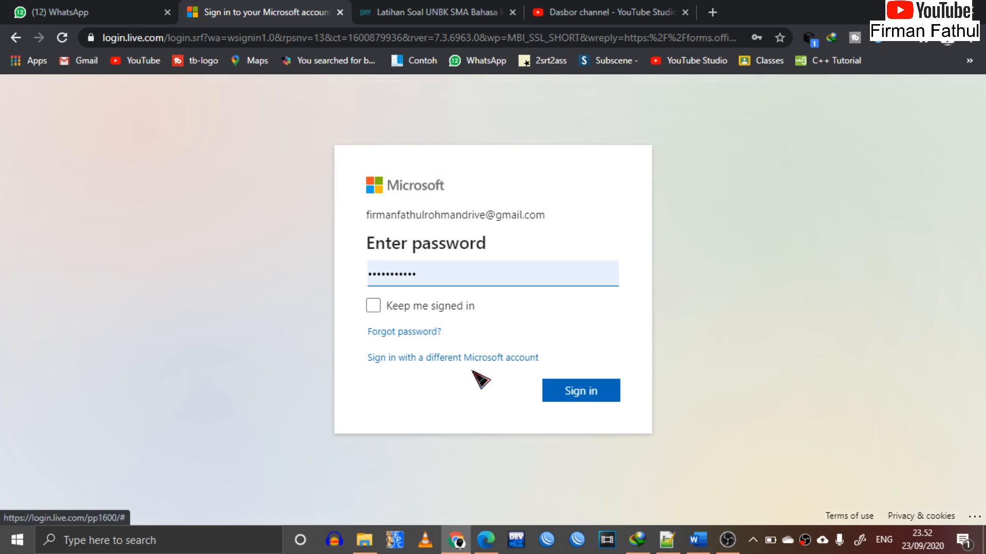
click(575, 393)
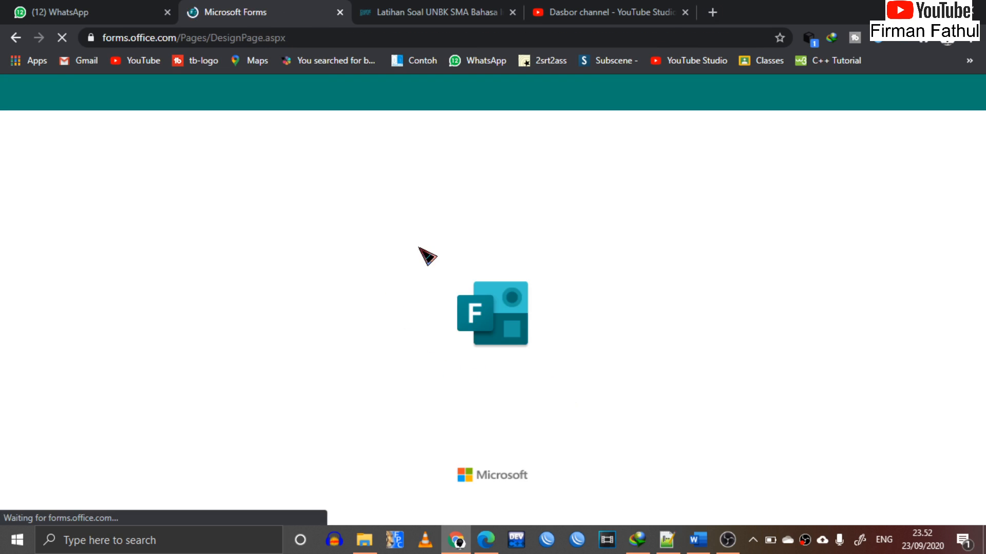
Look over the existing forms and the full template gallery, and create a new blank quiz.
scroll(462, 390, down, 4)
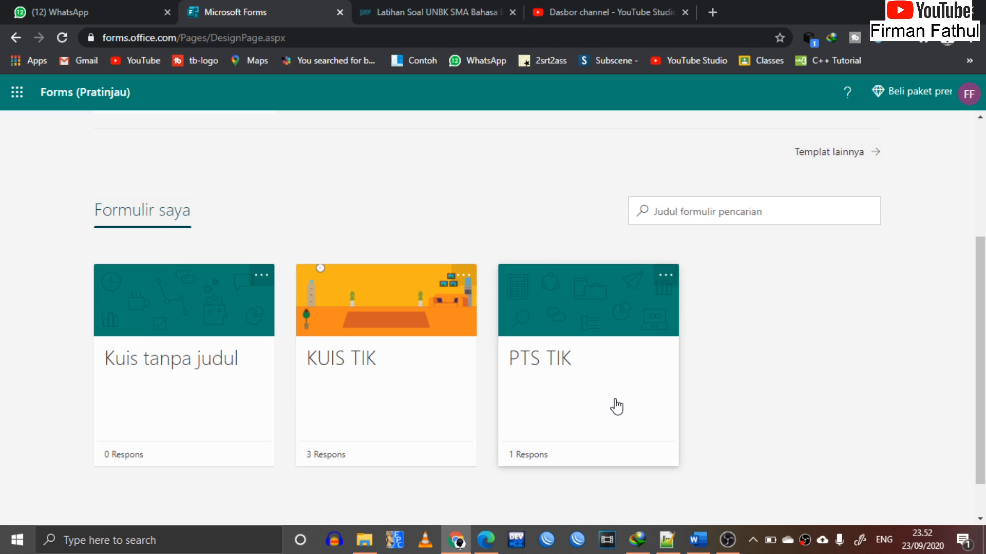
scroll(559, 362, up, 1)
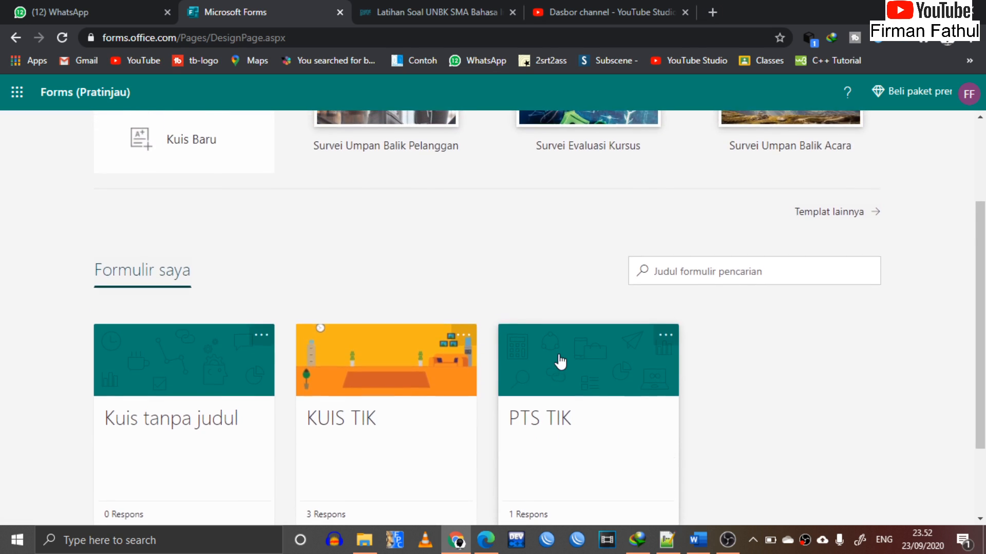
scroll(560, 361, up, 2)
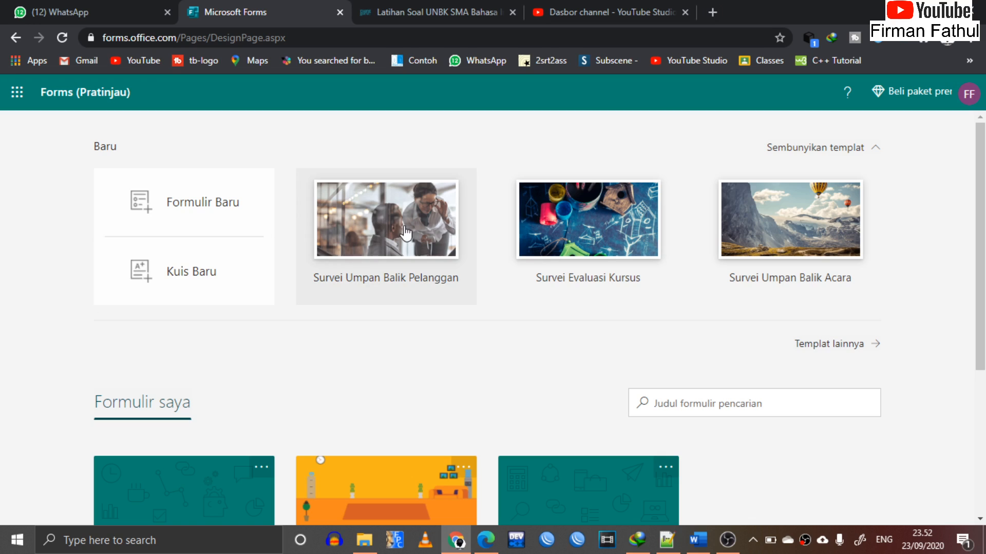
click(845, 355)
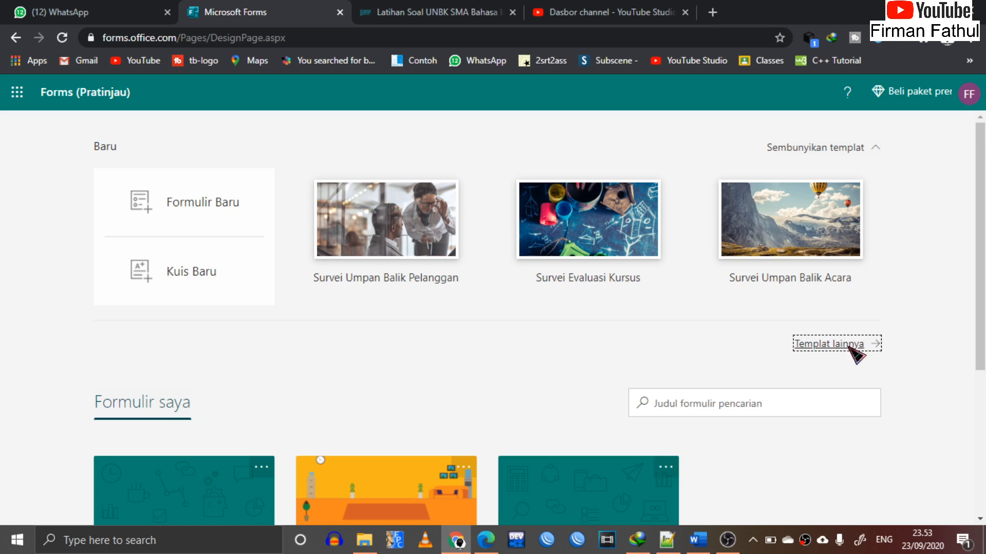
scroll(639, 450, down, 6)
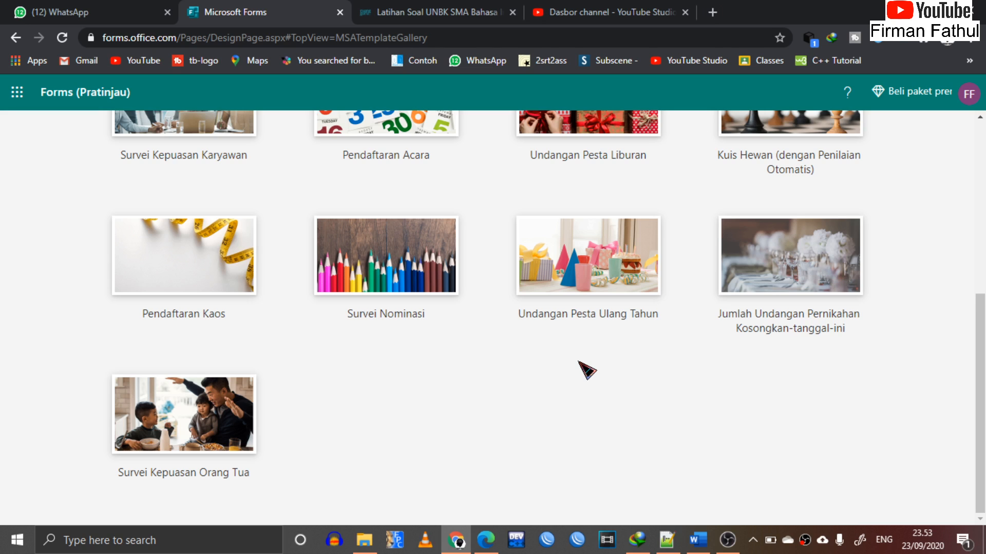
scroll(586, 369, up, 6)
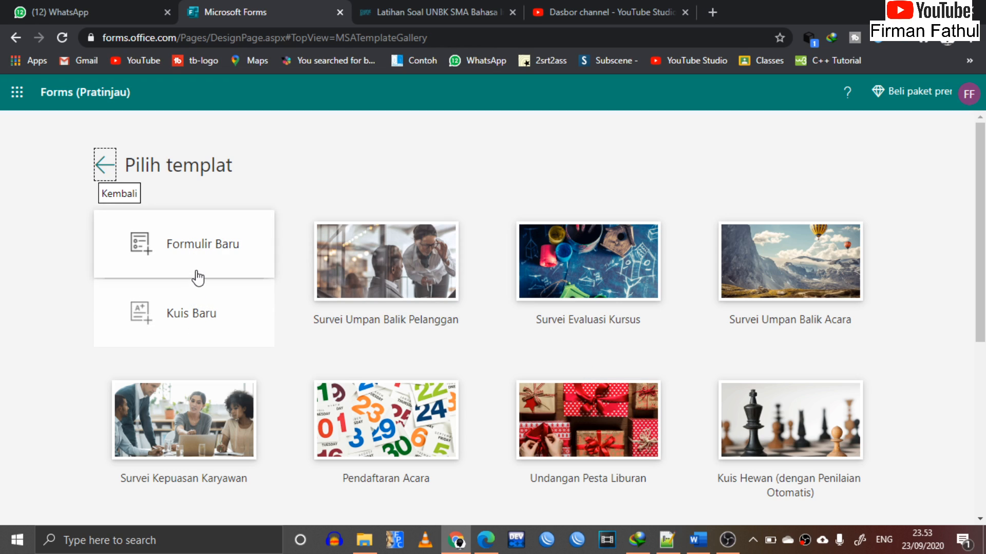
click(200, 326)
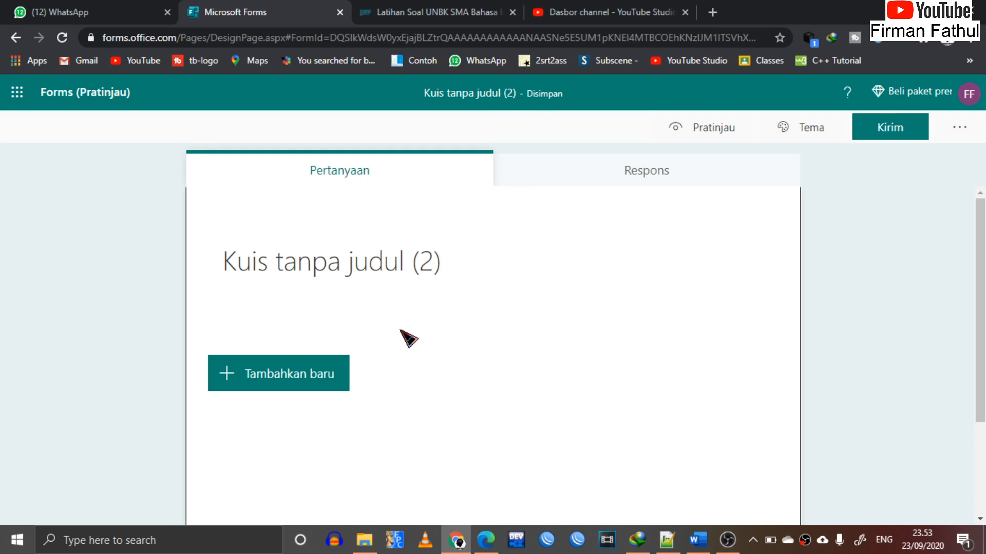
Apply the green chemistry laboratory theme with glassware on shelves to the new quiz.
scroll(409, 338, down, 2)
scroll(407, 336, up, 2)
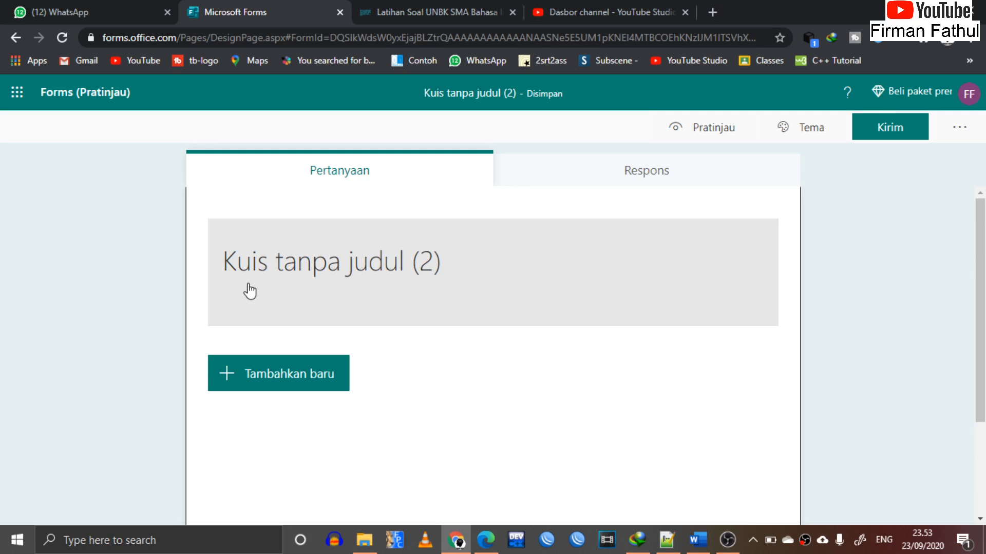
scroll(424, 404, down, 3)
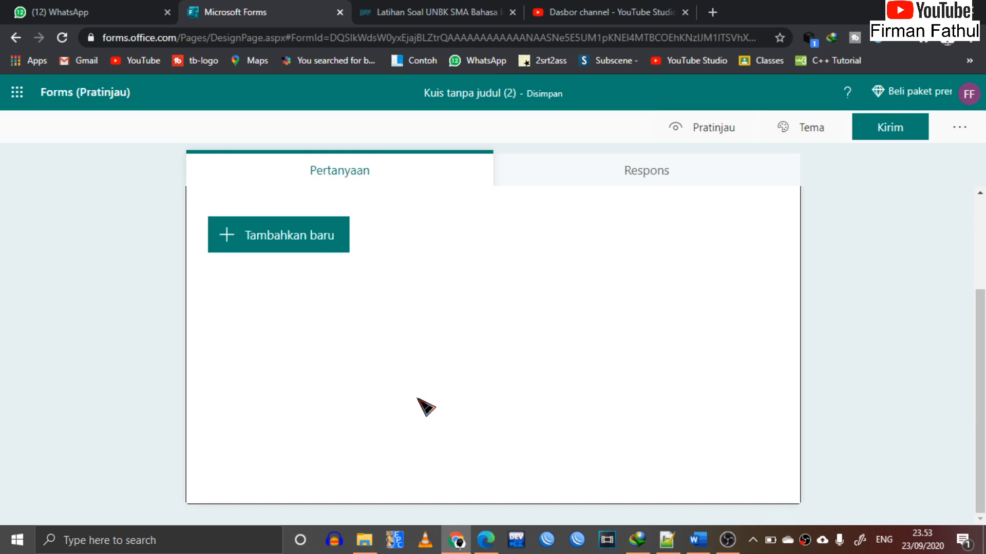
scroll(425, 407, up, 3)
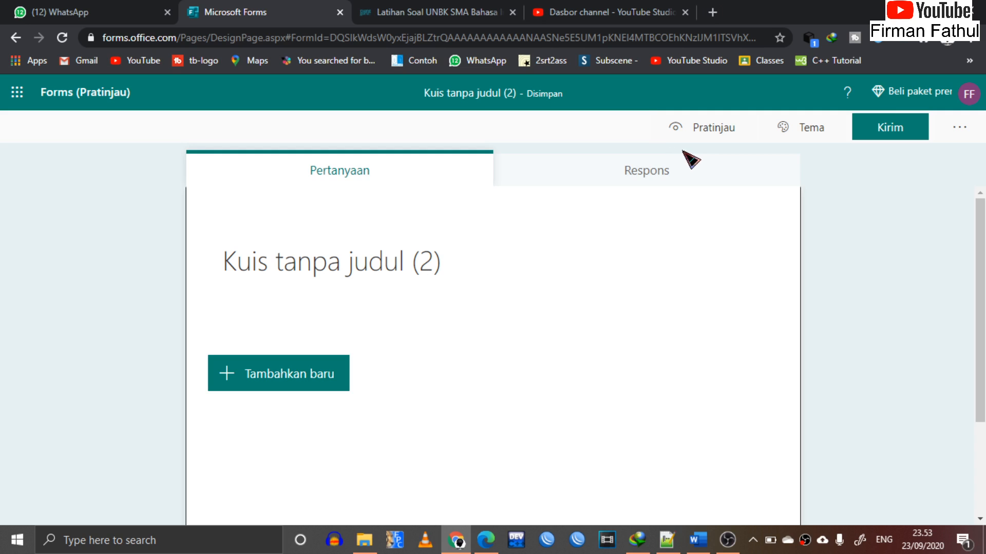
click(820, 139)
click(820, 139)
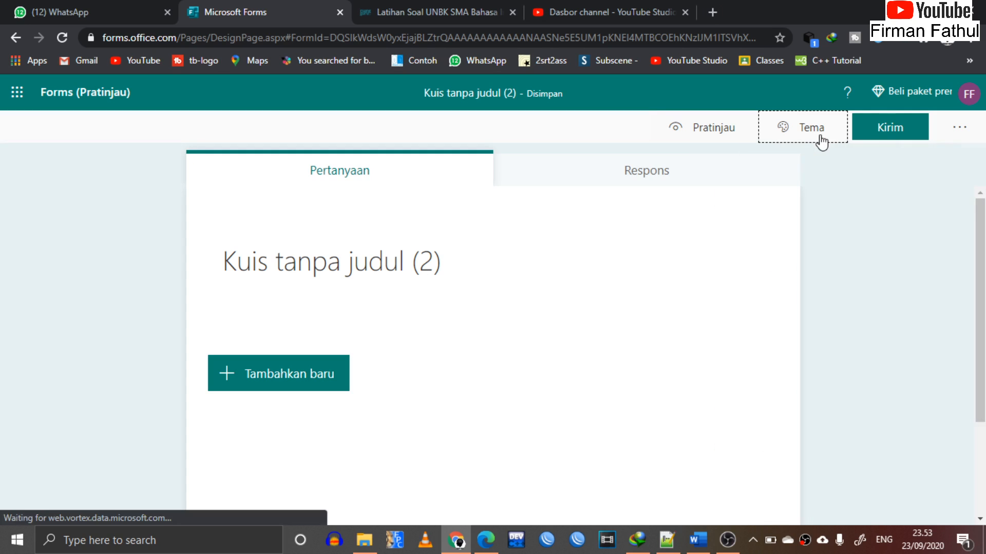
click(820, 138)
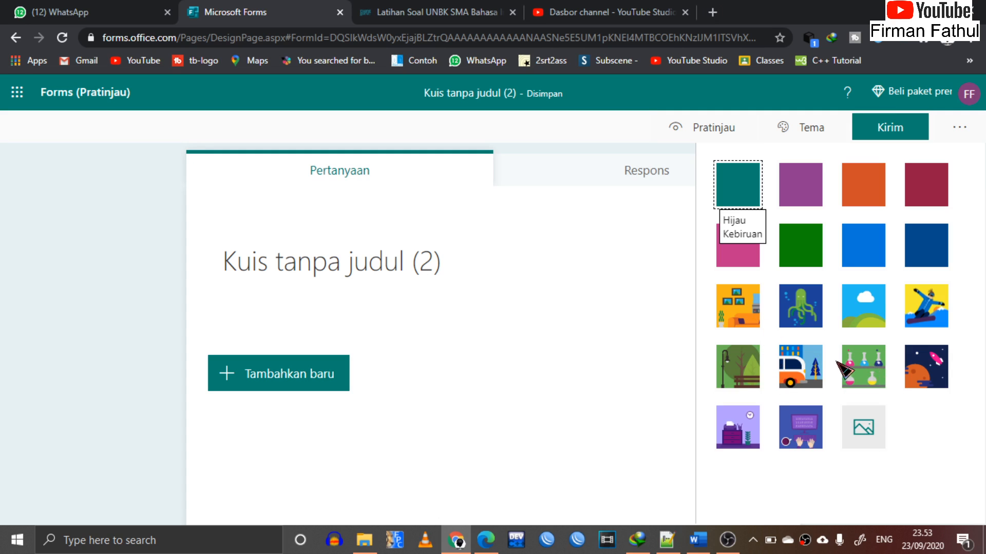
click(847, 372)
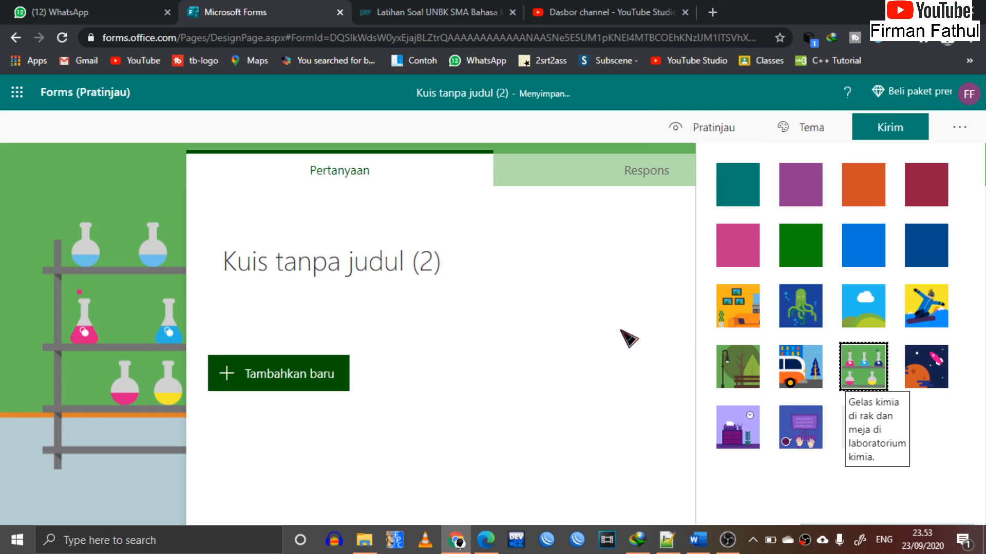
click(631, 213)
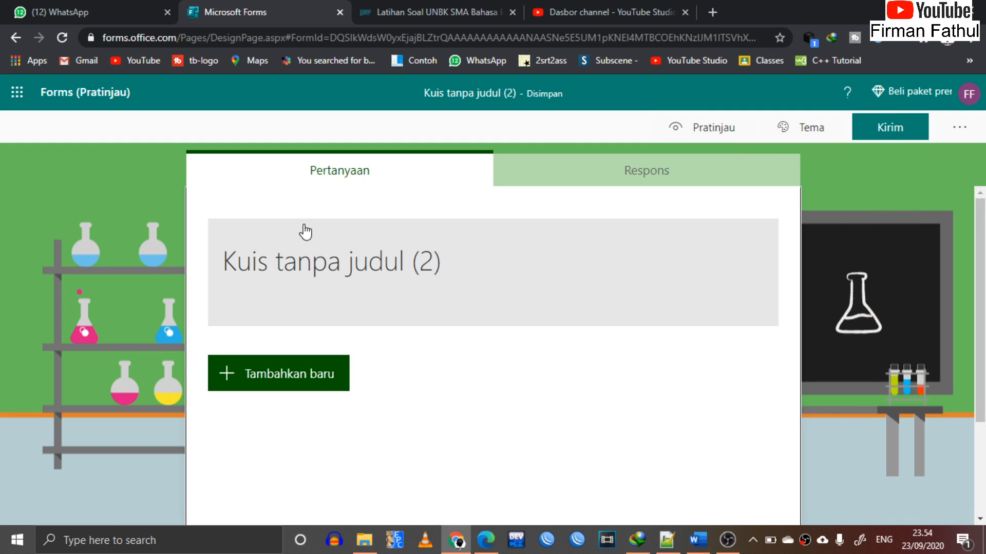
Title the quiz "KUIS TIK" and enter the description "Dikerjakan dengan jujur".
click(305, 250)
text(KUIS TIK)
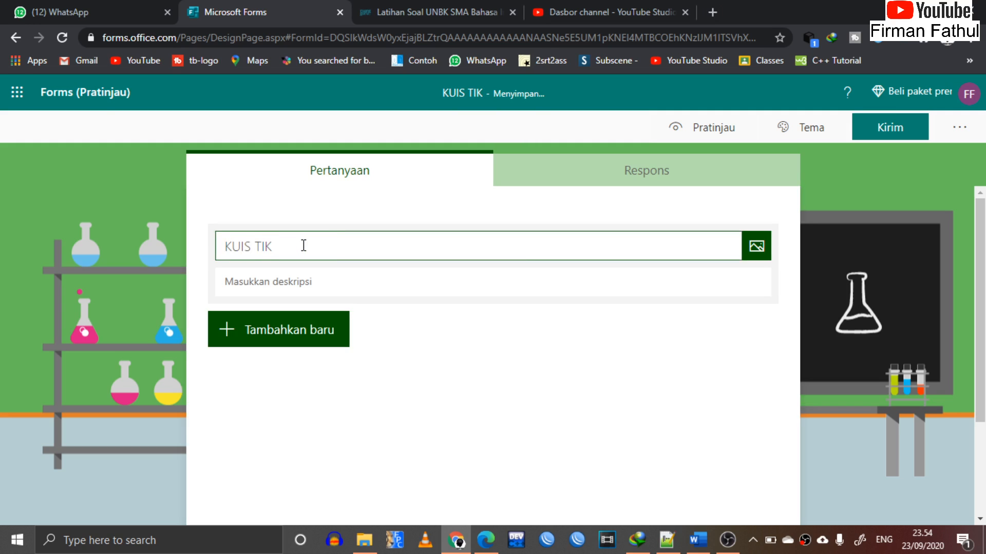
click(311, 288)
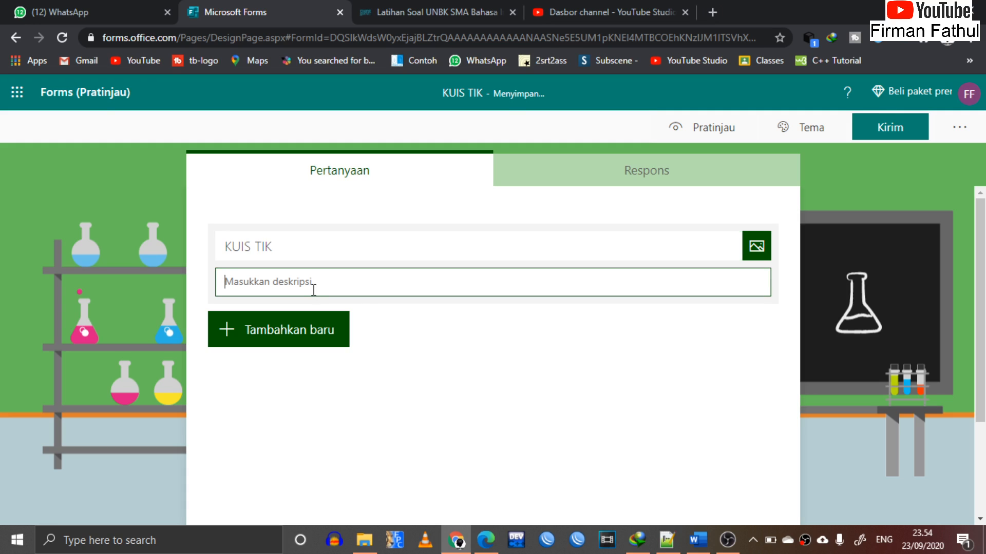
text(D)
key(BackSpace)
key(BackSpace)
text(Dikerjakan dengan jujur)
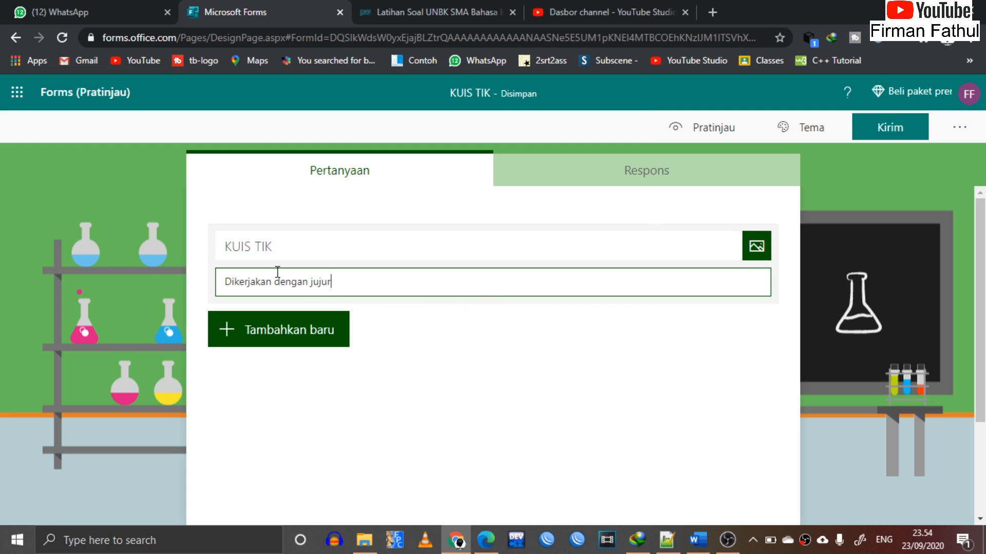
Open the image picker for the quiz title and look at its OneDrive and file upload sources.
click(756, 250)
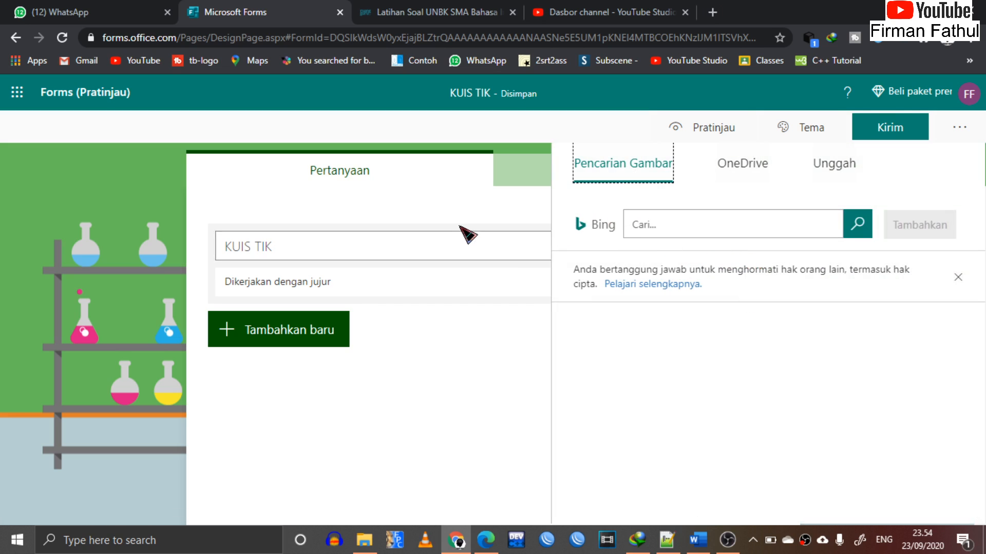
click(528, 225)
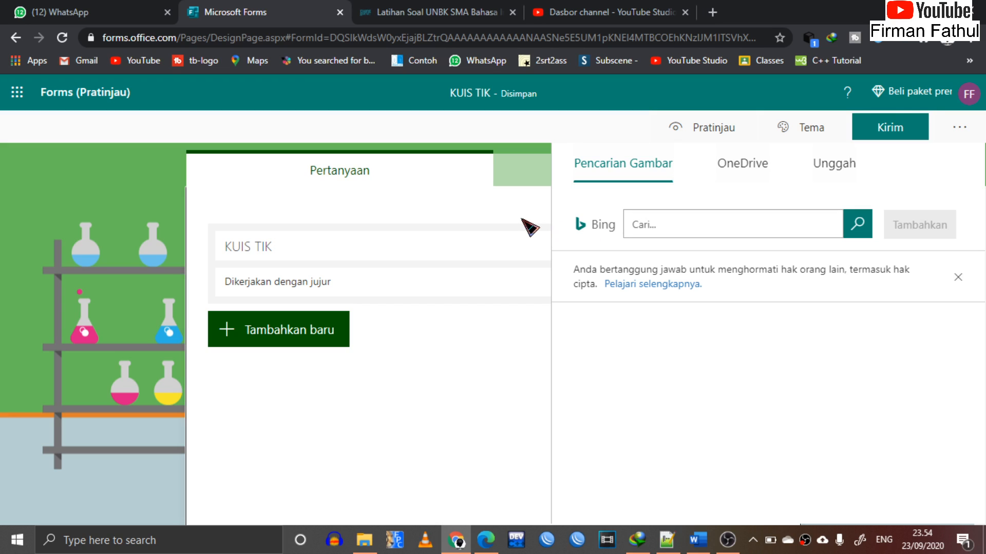
click(756, 246)
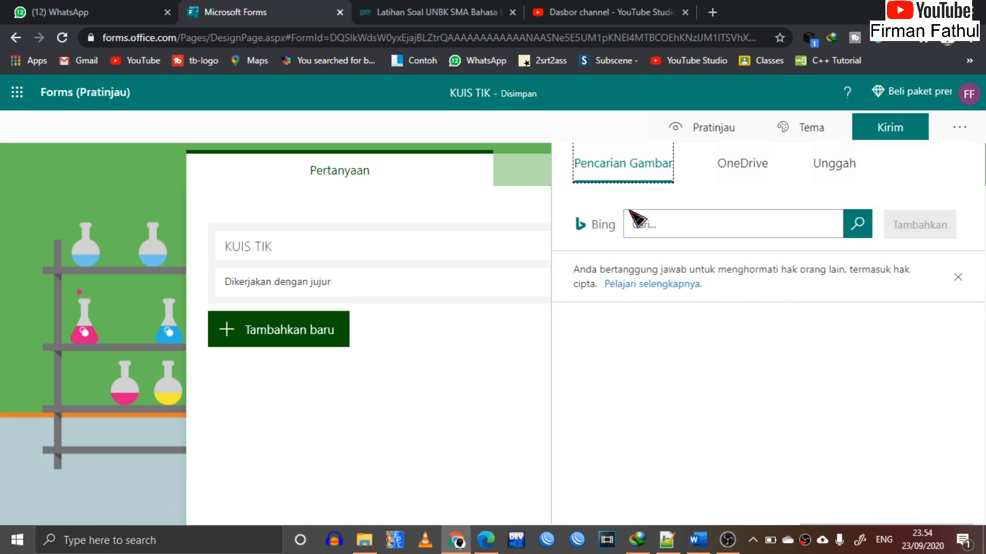
click(752, 172)
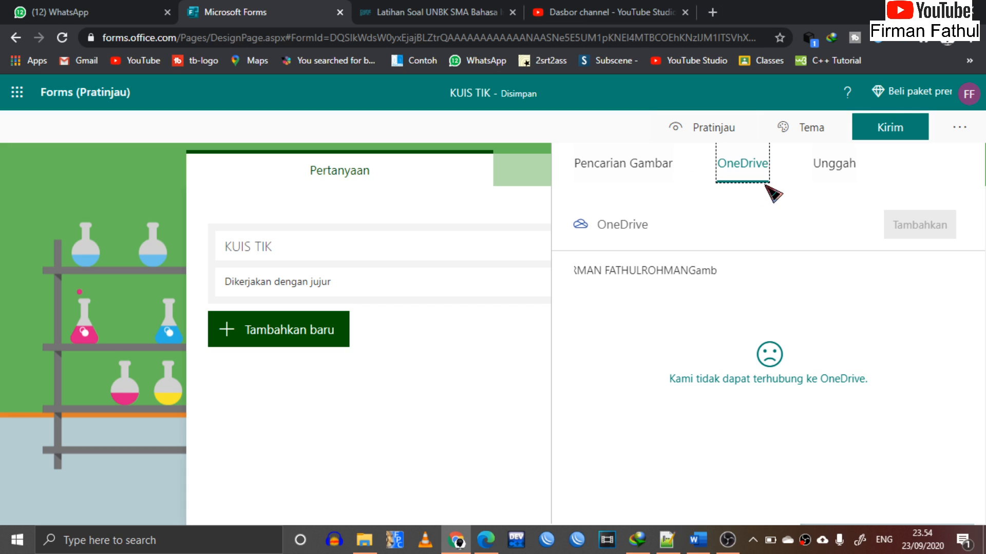
click(834, 172)
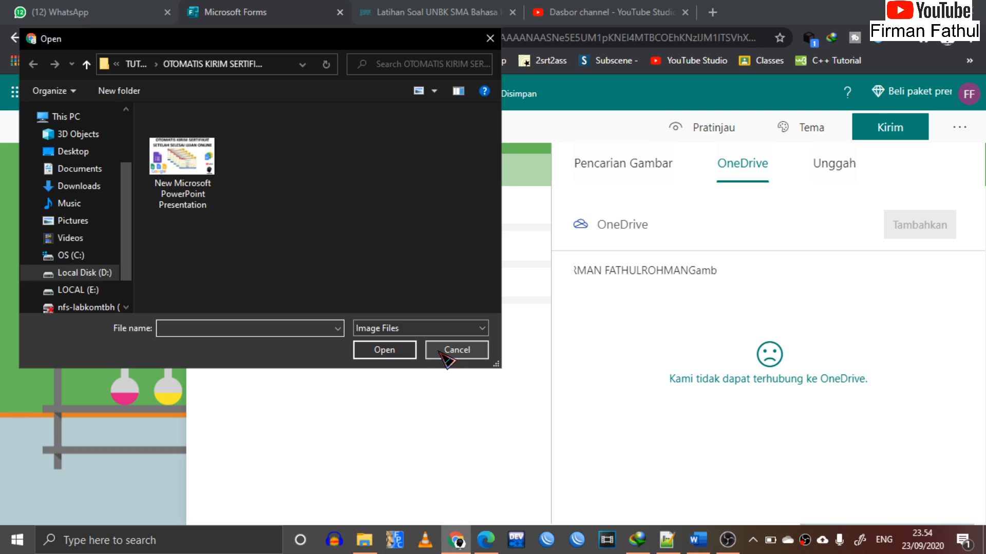
click(453, 352)
Search Bing images for "informatika" and add the laptop photo beside the quiz title.
click(646, 178)
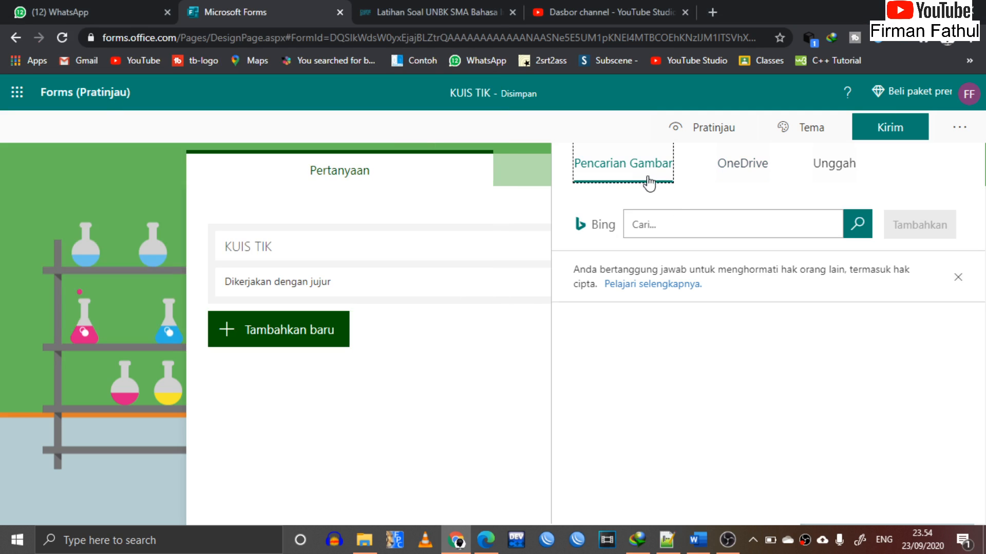
click(684, 227)
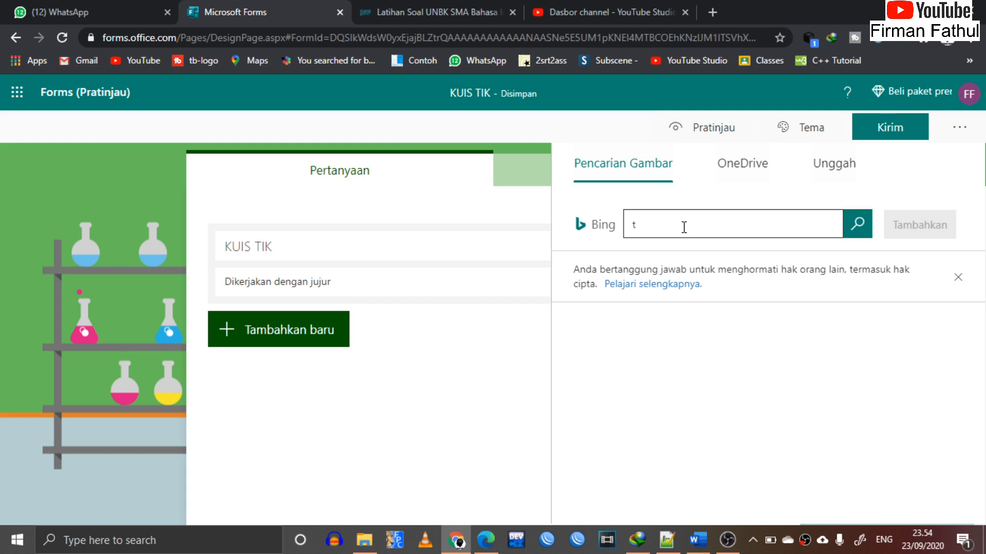
text(informatika)
key(Return)
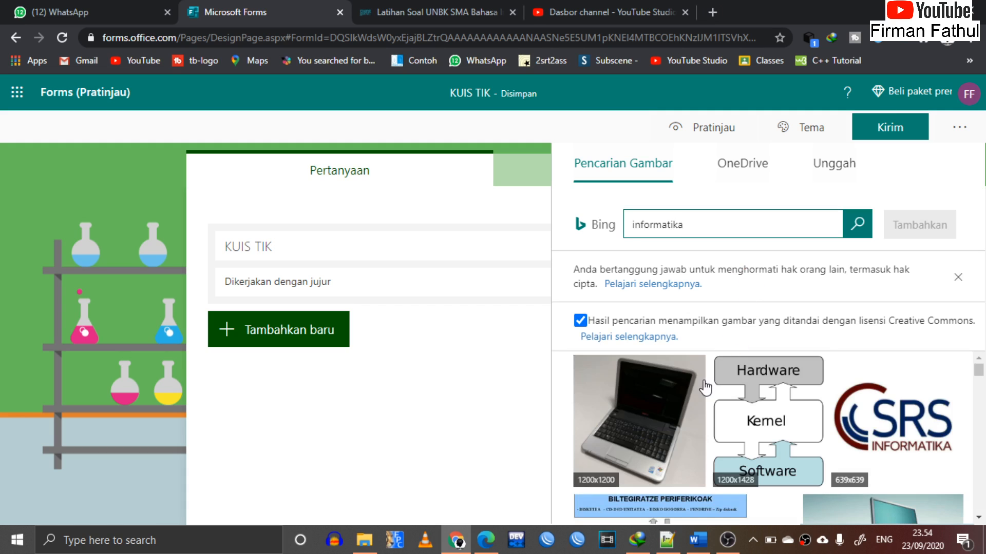
click(645, 436)
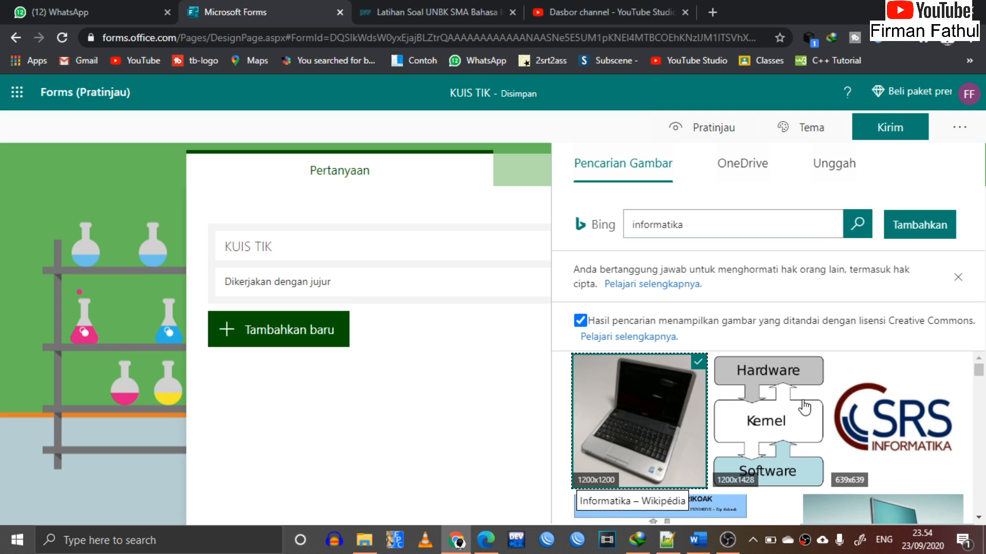
scroll(809, 413, down, 5)
scroll(809, 414, up, 5)
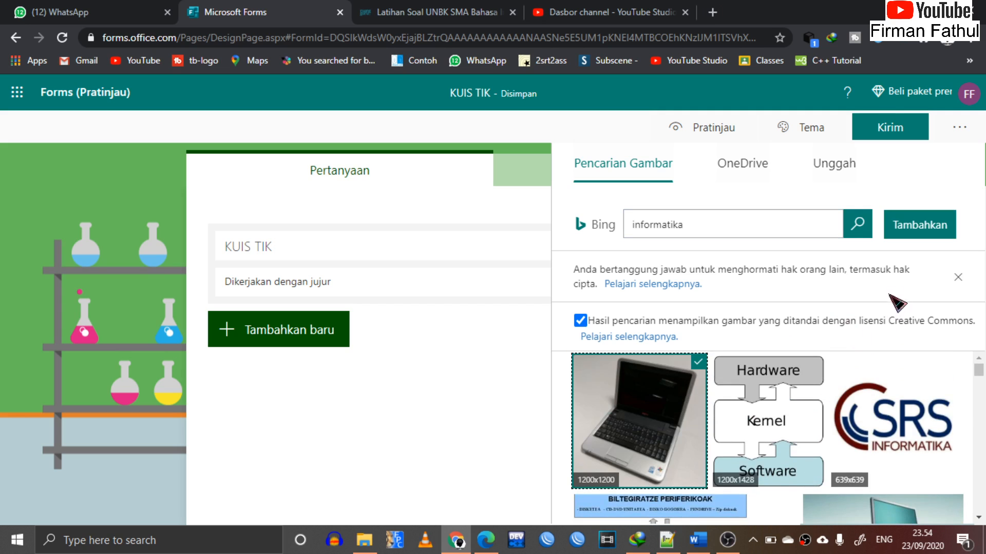
click(919, 231)
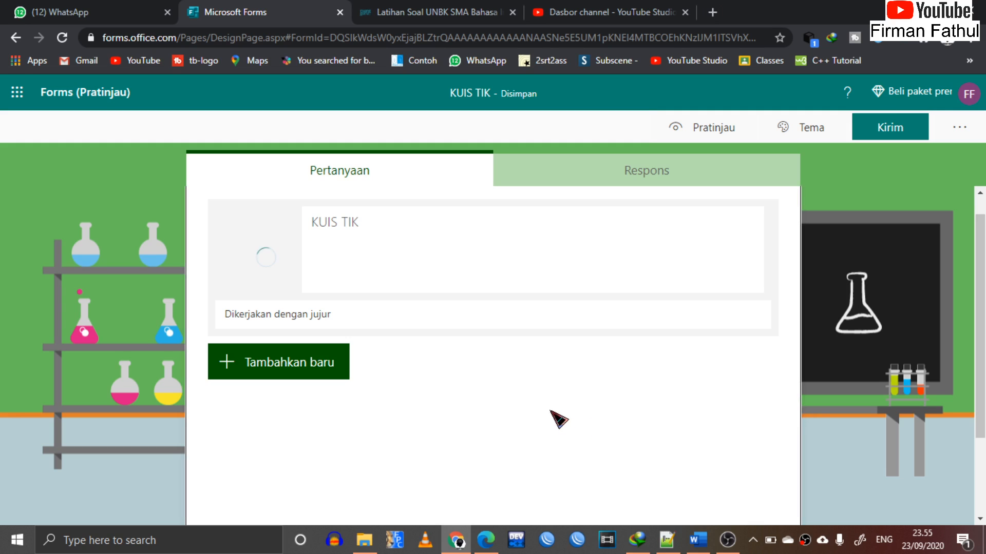
Look through the available question types, including the additional ones, and review the class and multiple-choice questions in the example quiz.
click(318, 385)
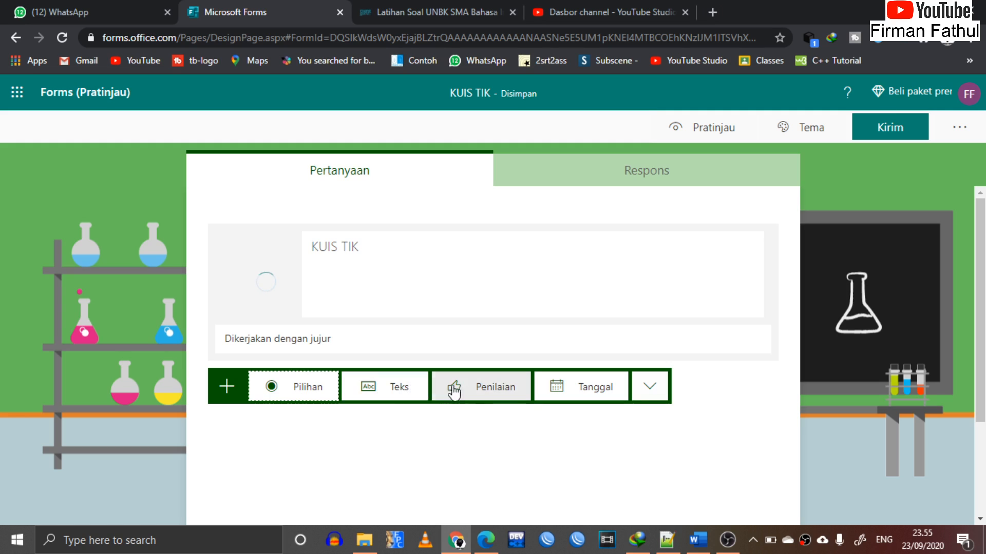
click(653, 401)
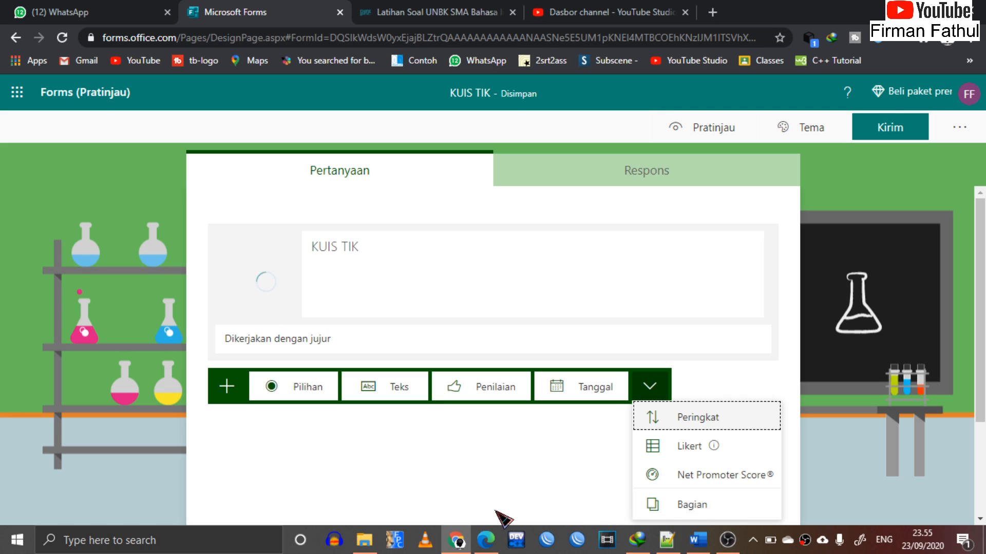
click(486, 541)
scroll(402, 198, up, 15)
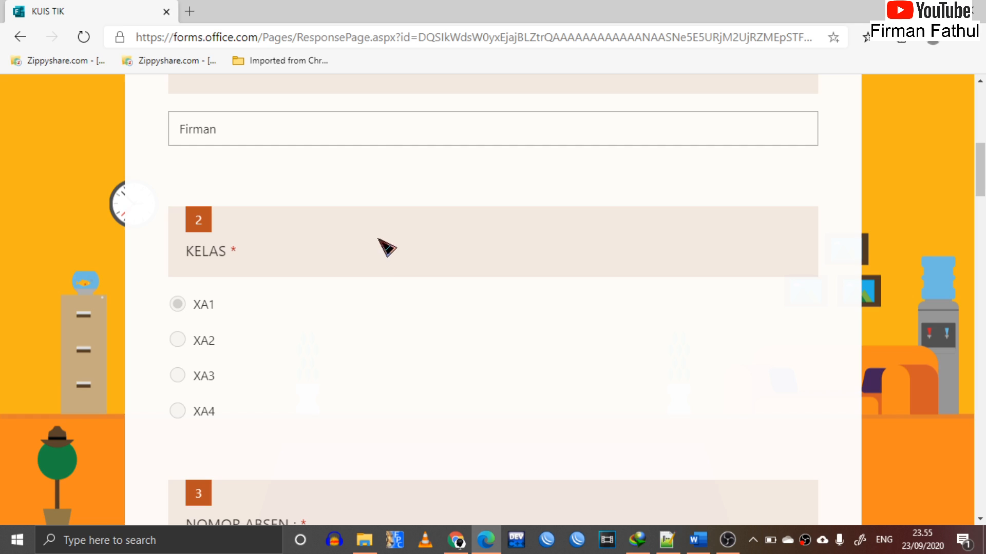
scroll(326, 330, down, 15)
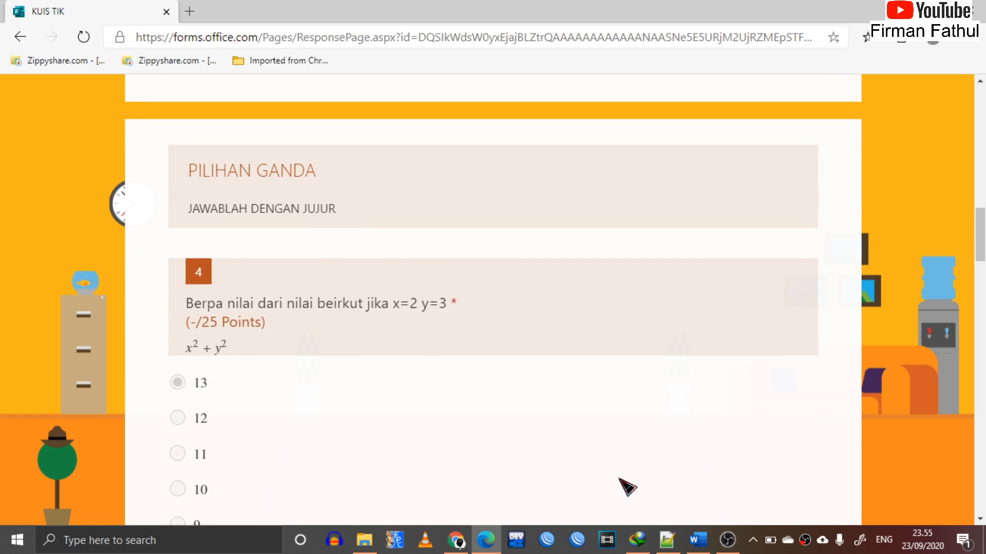
click(457, 543)
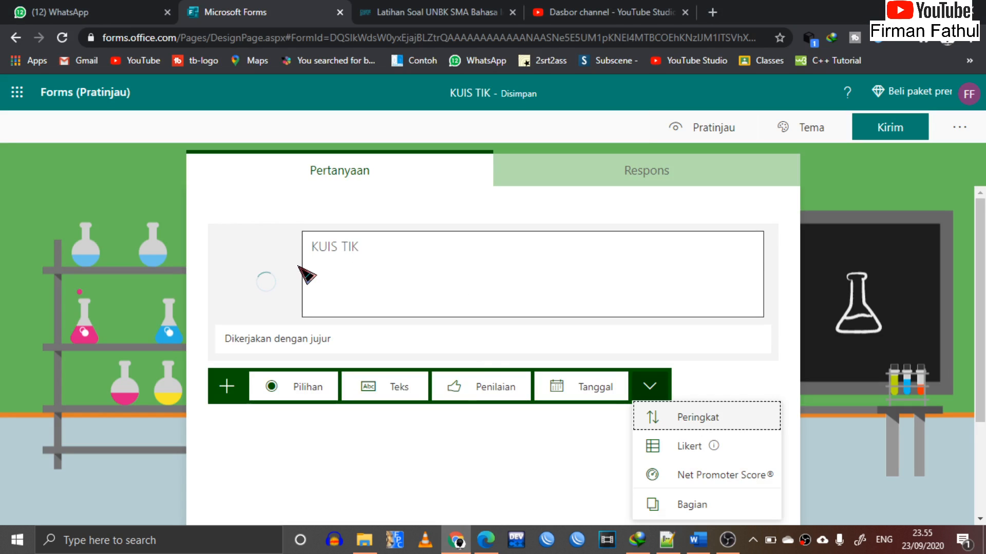
click(277, 282)
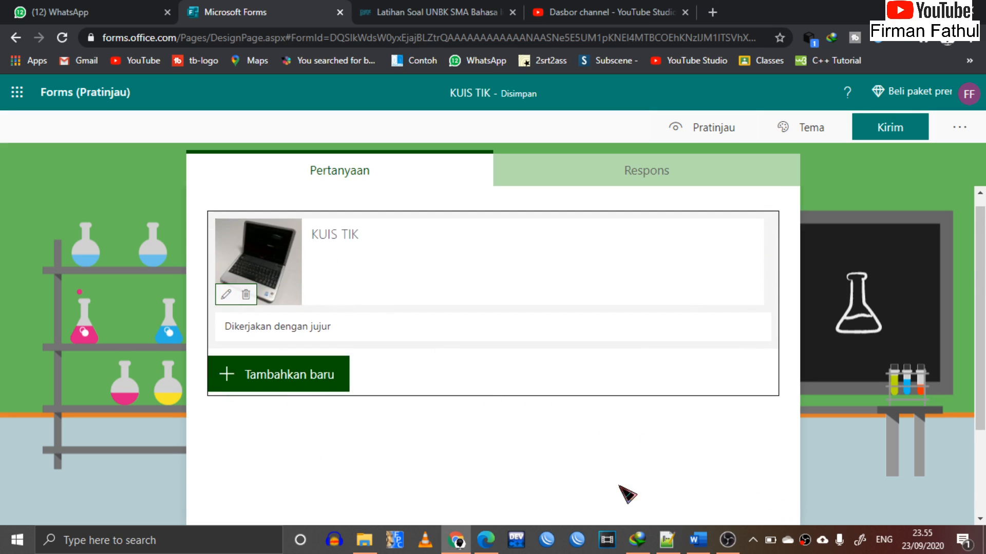
click(254, 375)
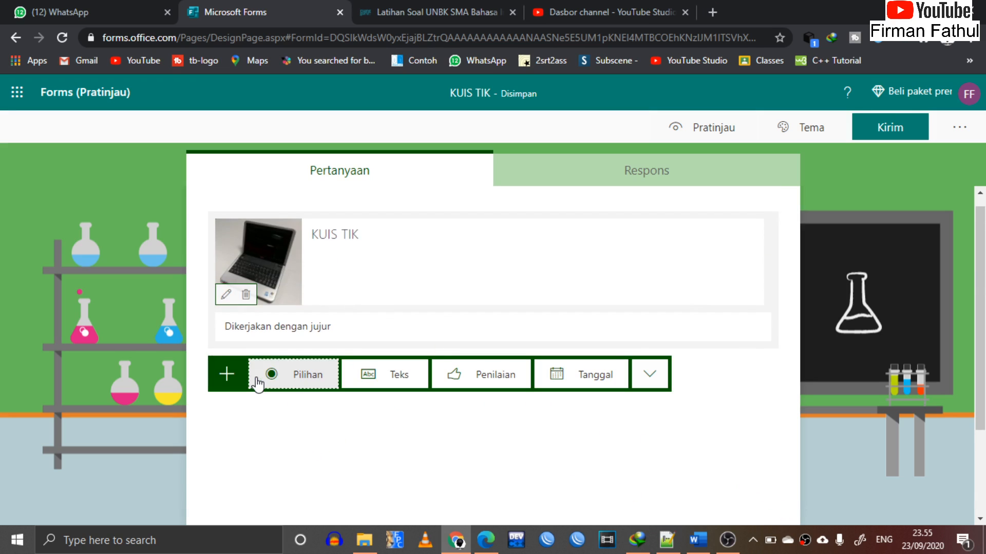
click(309, 382)
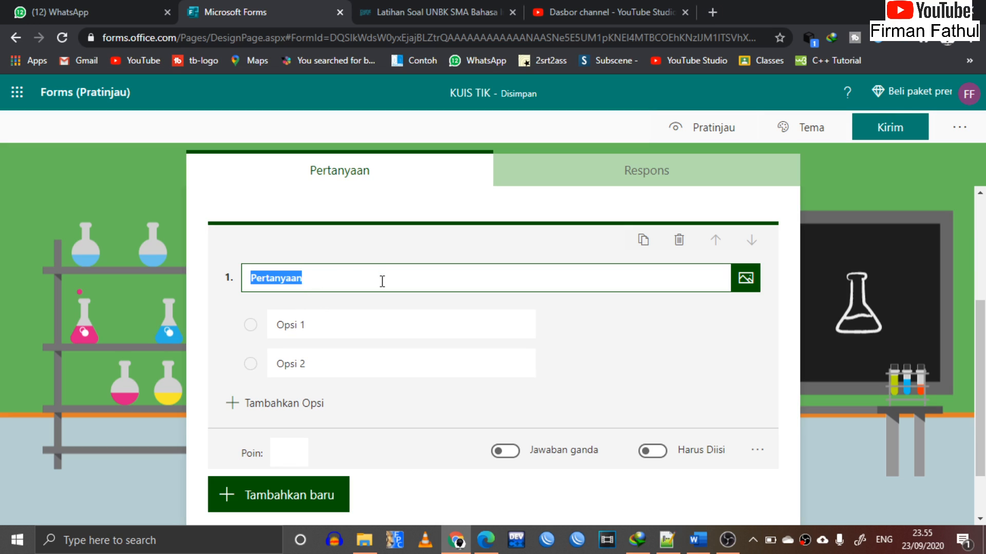
click(488, 542)
scroll(430, 389, up, 20)
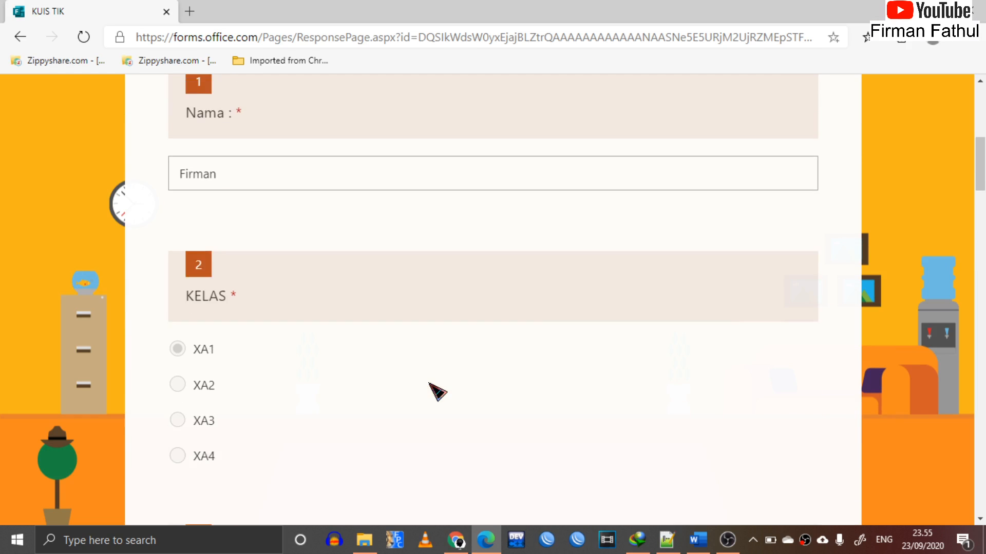
scroll(431, 391, down, 5)
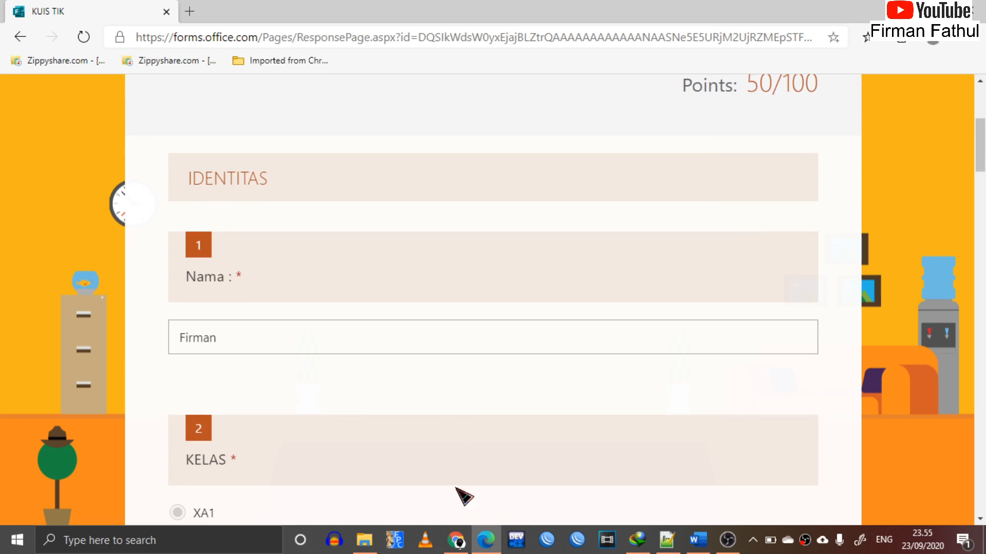
click(456, 540)
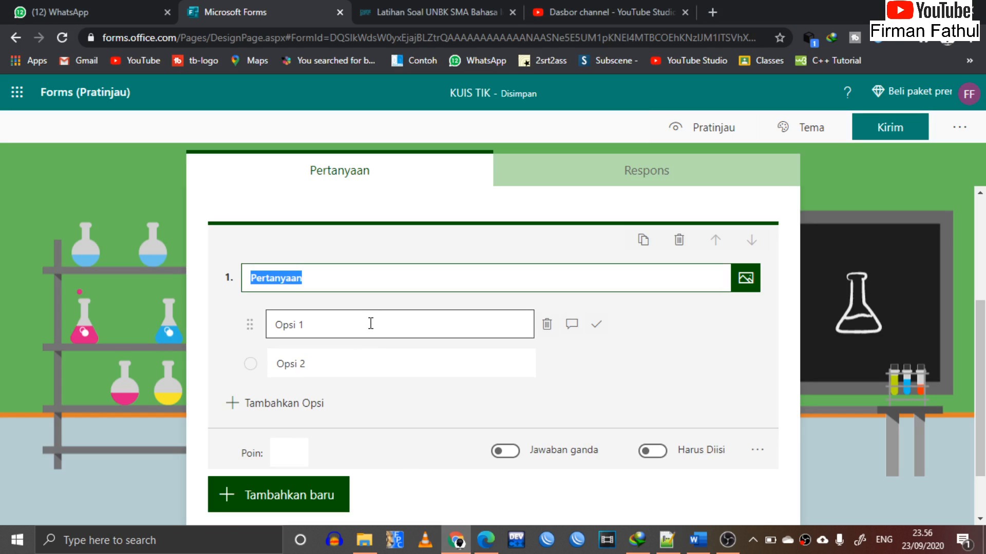
text(Nama :)
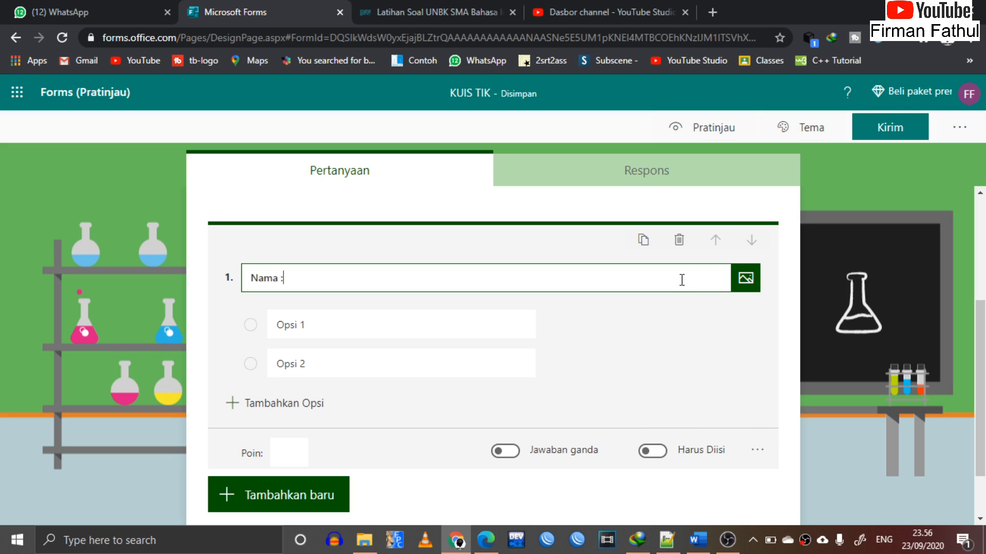
click(678, 242)
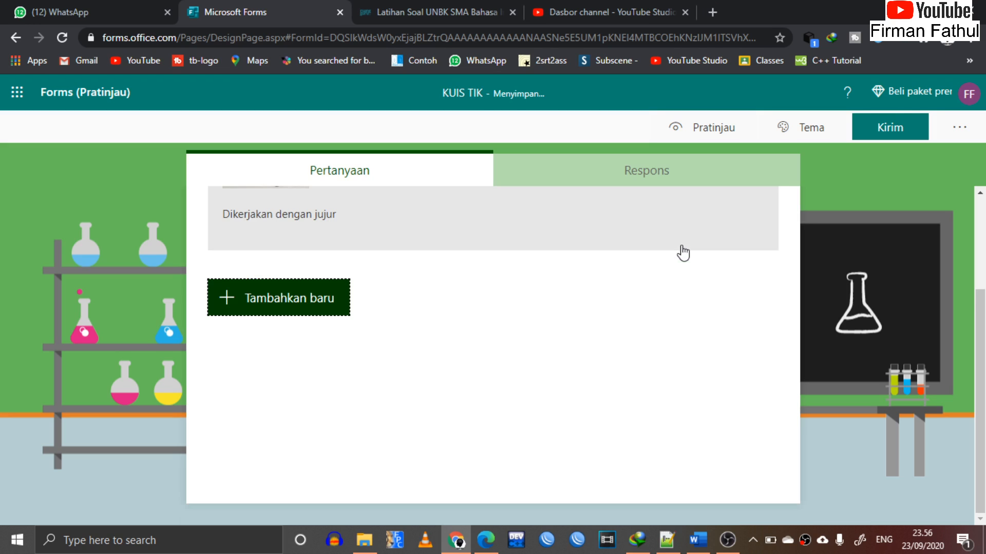
Add a text question "Nama :" below the quiz header and make it required.
click(321, 307)
scroll(371, 292, up, 3)
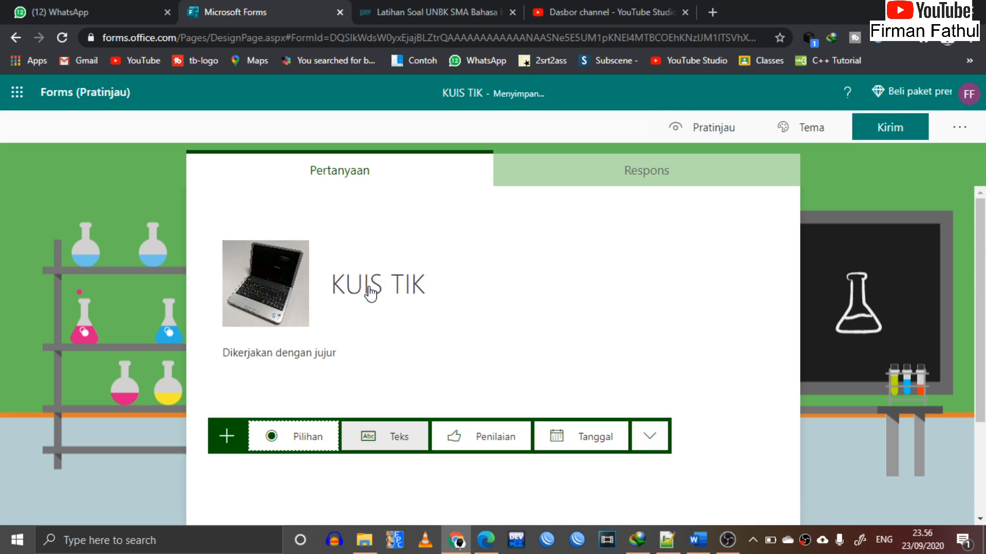
scroll(371, 292, down, 2)
click(378, 335)
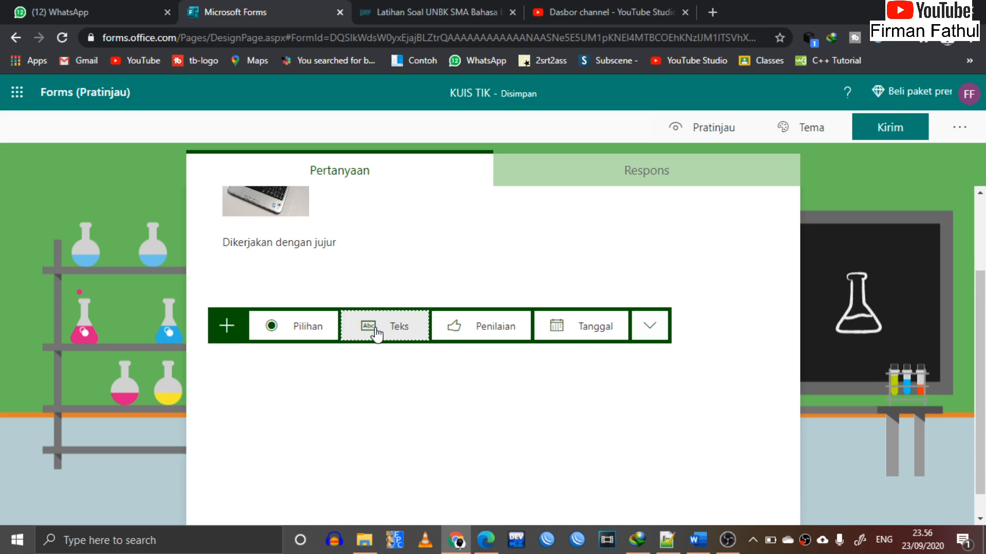
text(Nama :)
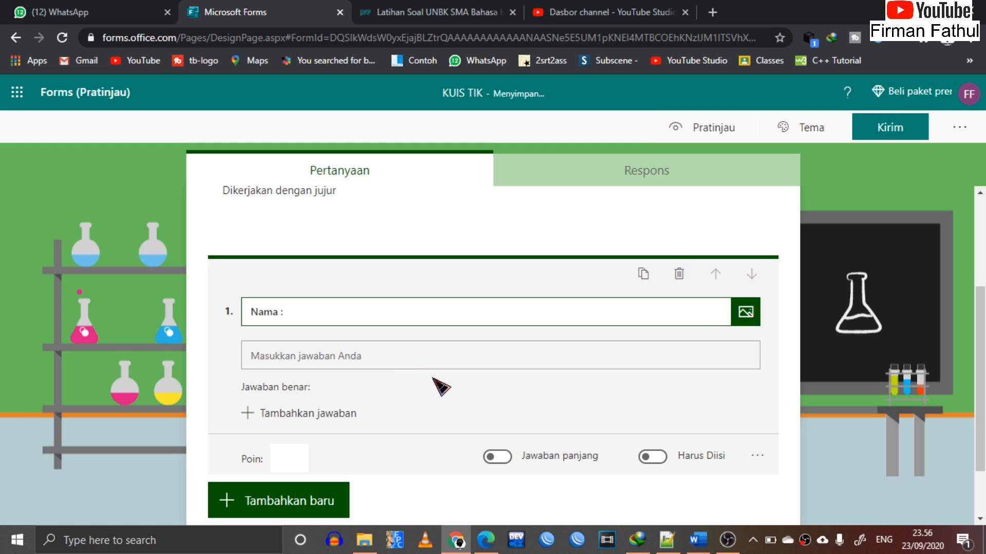
click(653, 456)
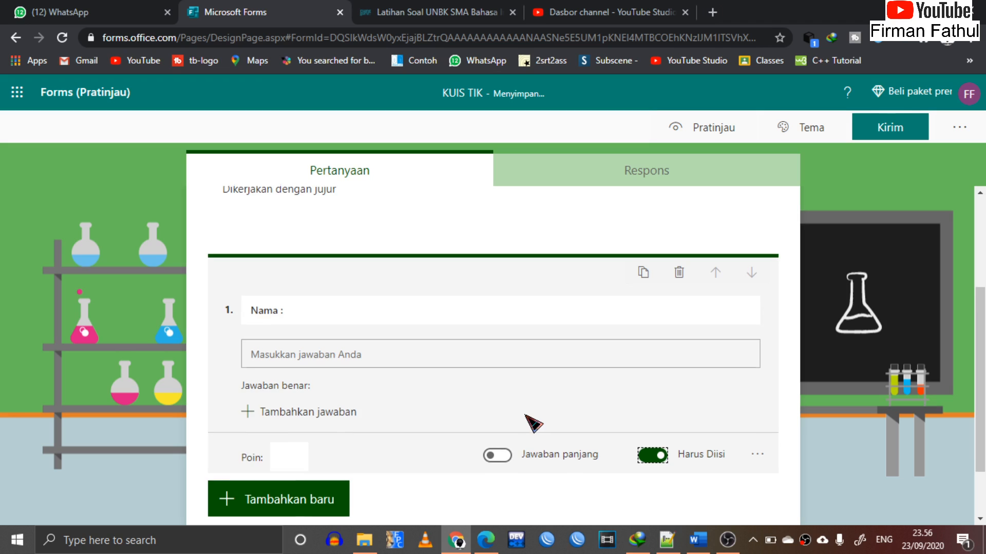
Add a choice question "Kelas :" below the name question with the first two options XA1 and XA2.
scroll(528, 418, down, 1)
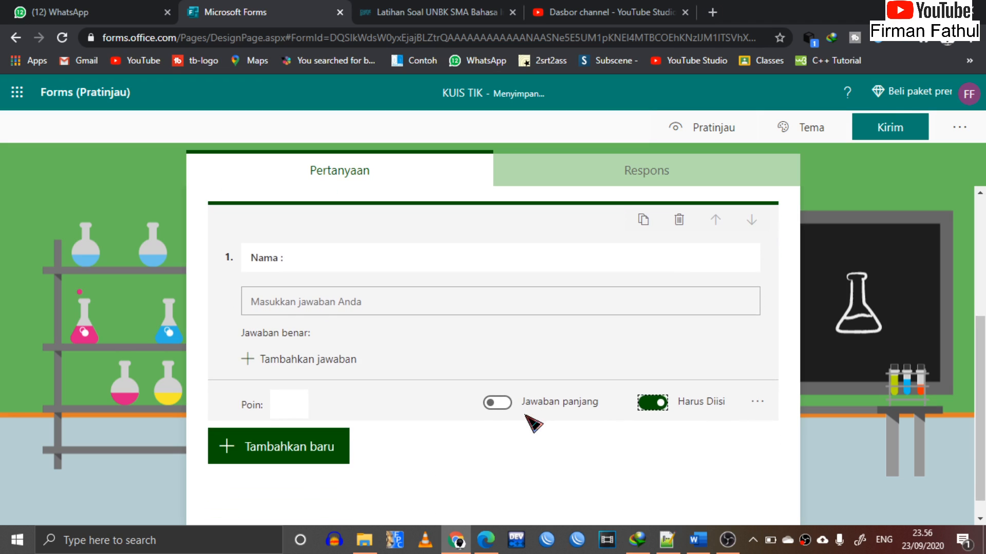
click(315, 454)
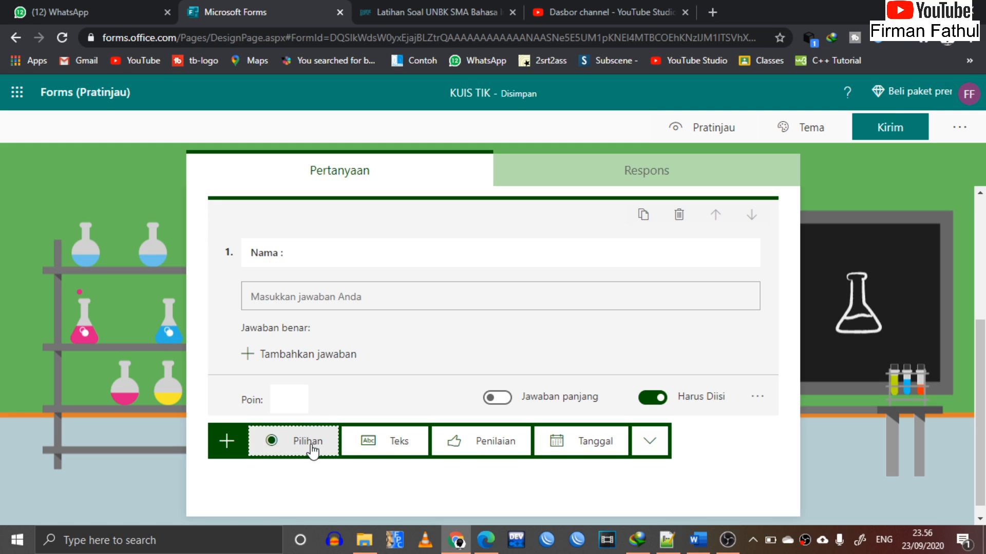
click(311, 448)
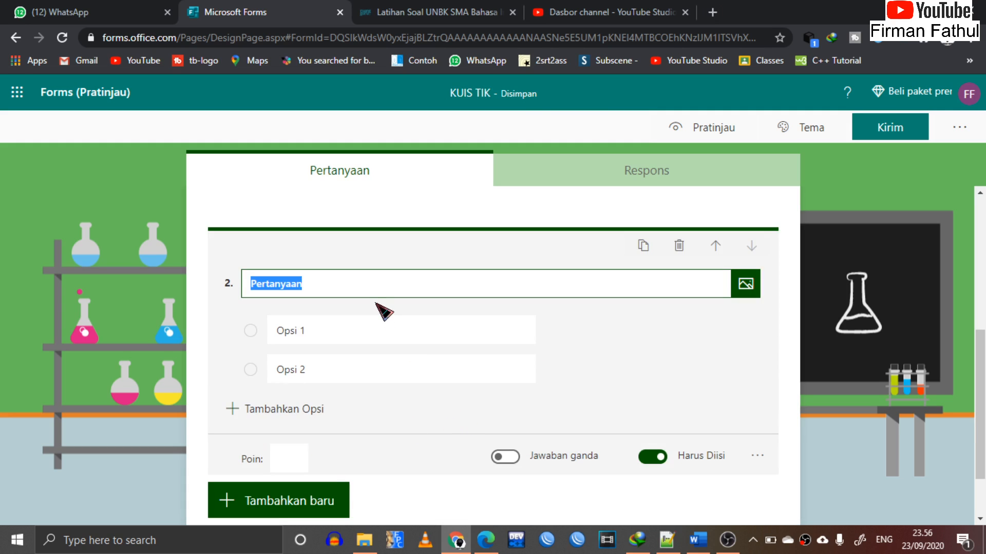
text(Kelas :)
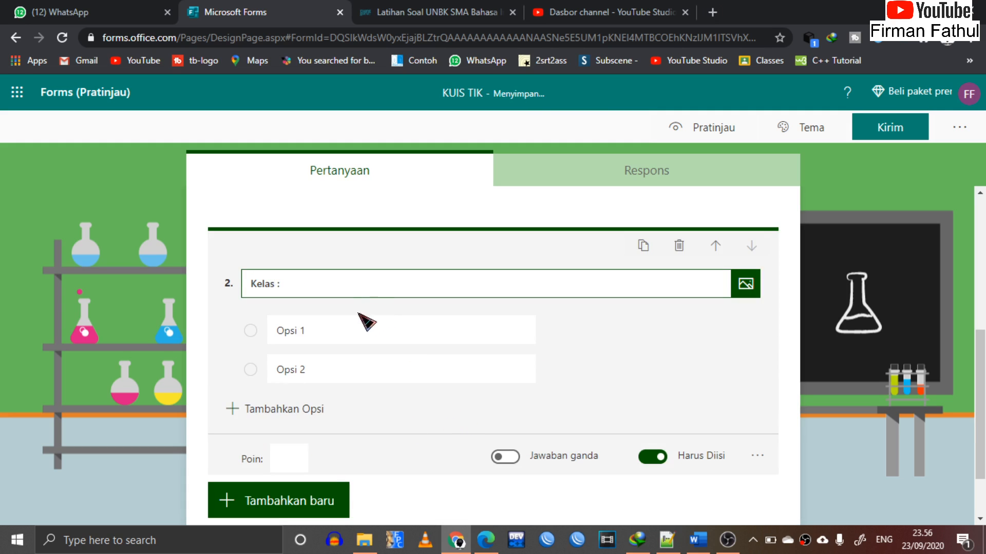
click(348, 329)
text(XA1)
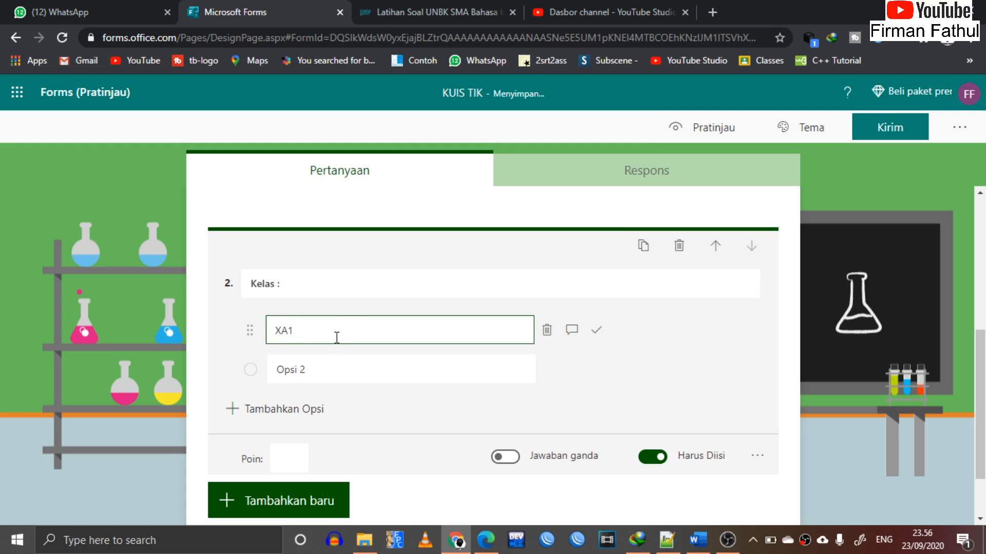
click(319, 370)
text(XS)
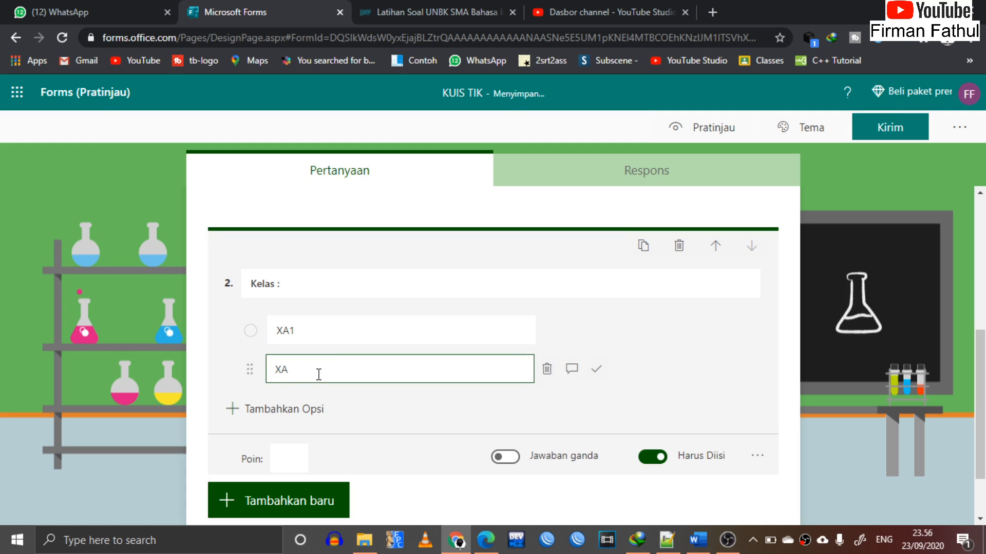
Add two more options, XA3 and XA4, to the "Kelas :" question.
scroll(318, 375, down, 2)
click(295, 338)
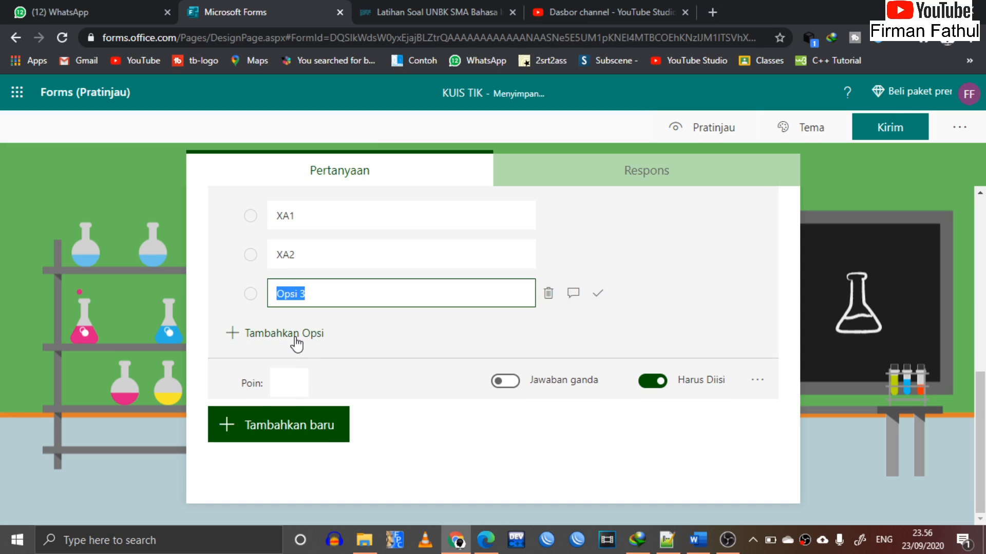
text(XA3)
click(296, 338)
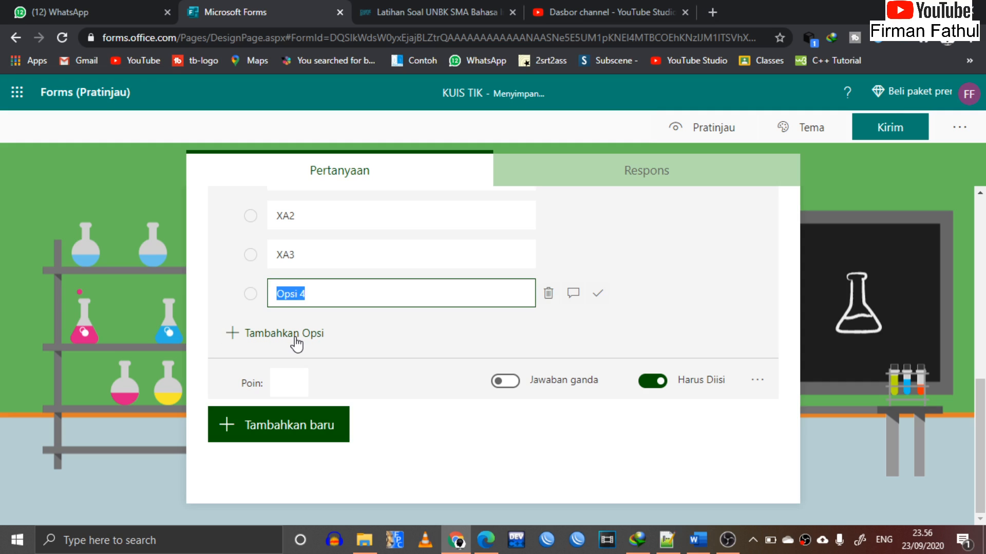
text(XA4)
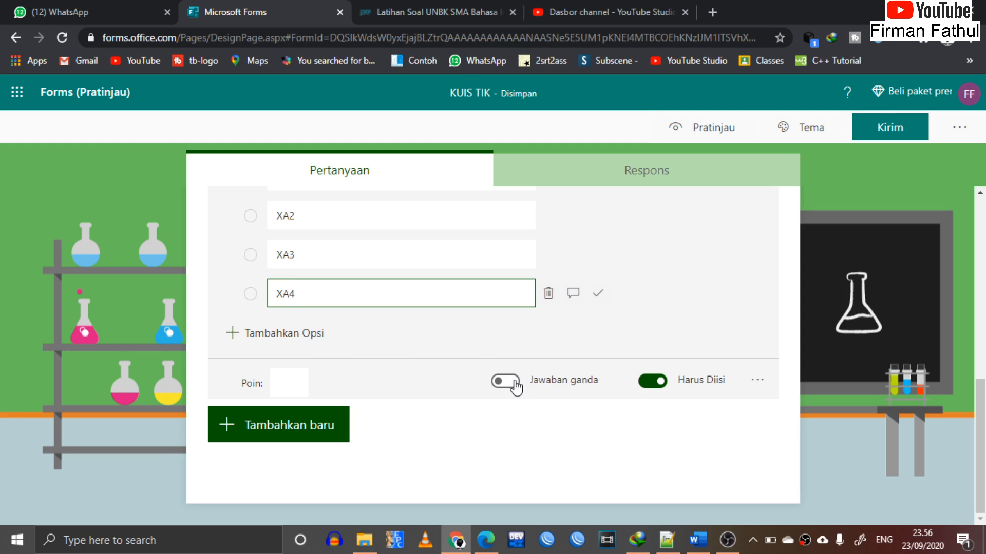
Set the "Kelas :" question to show its options as a drop-down.
scroll(497, 339, up, 3)
scroll(489, 326, down, 4)
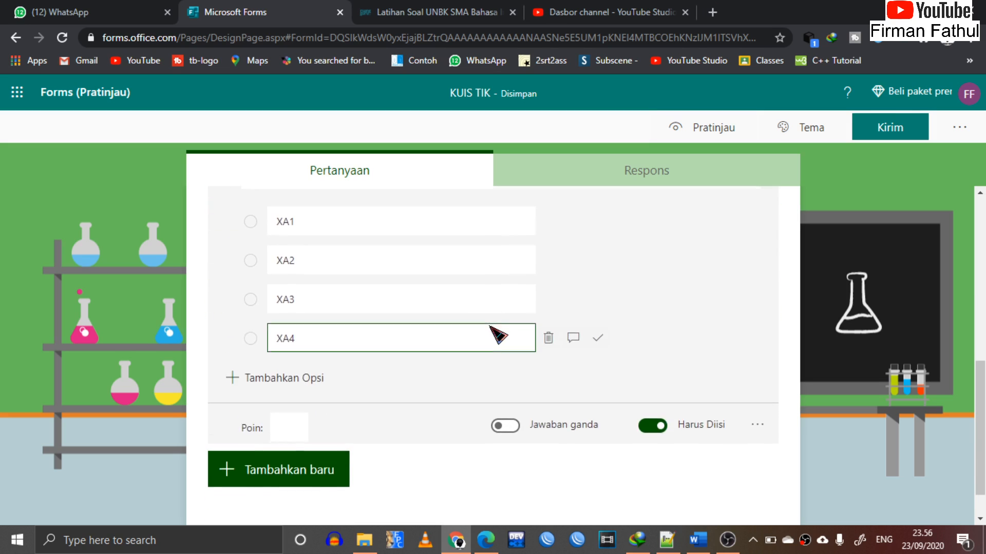
click(759, 416)
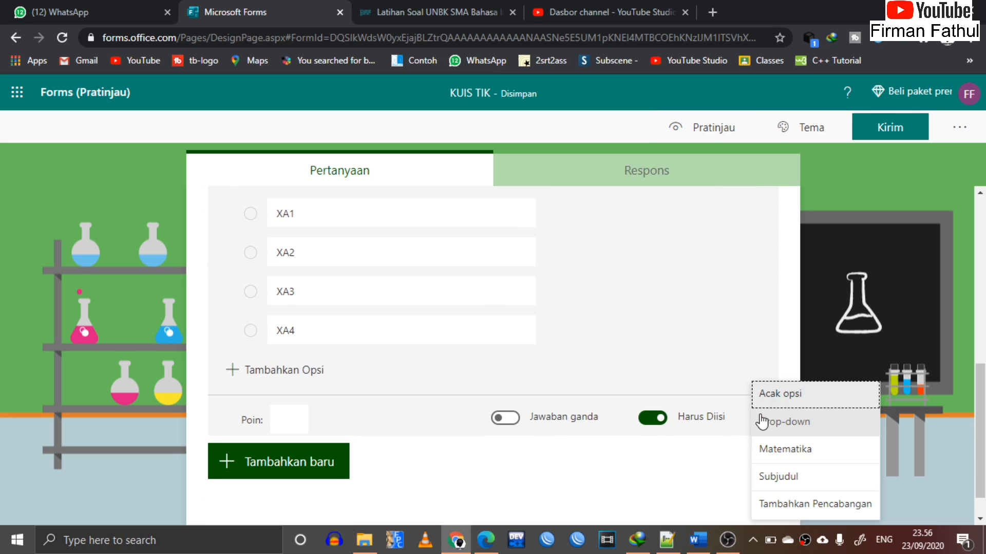
click(774, 430)
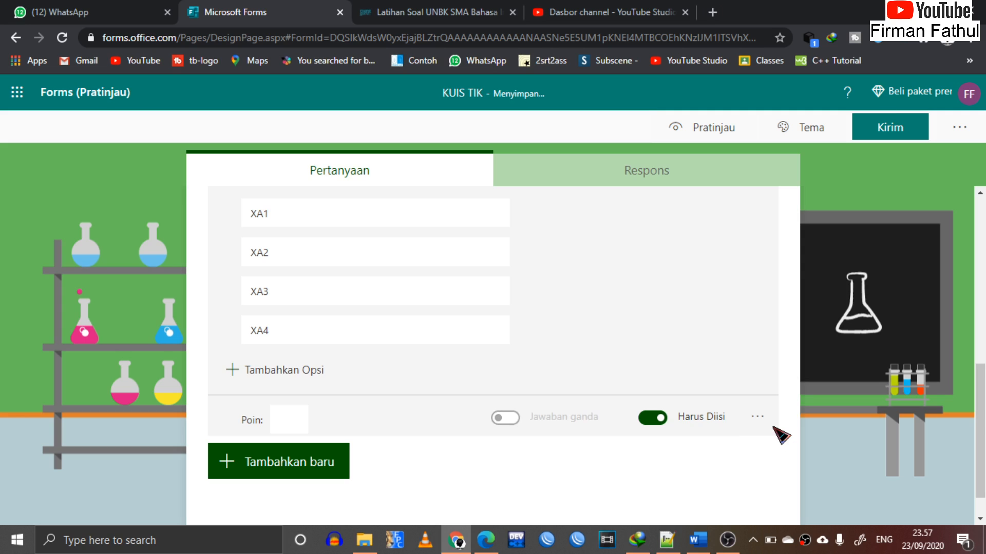
Preview the quiz, try the "Kelas :" drop-down with XA1 and XA2, and return to editing.
click(743, 133)
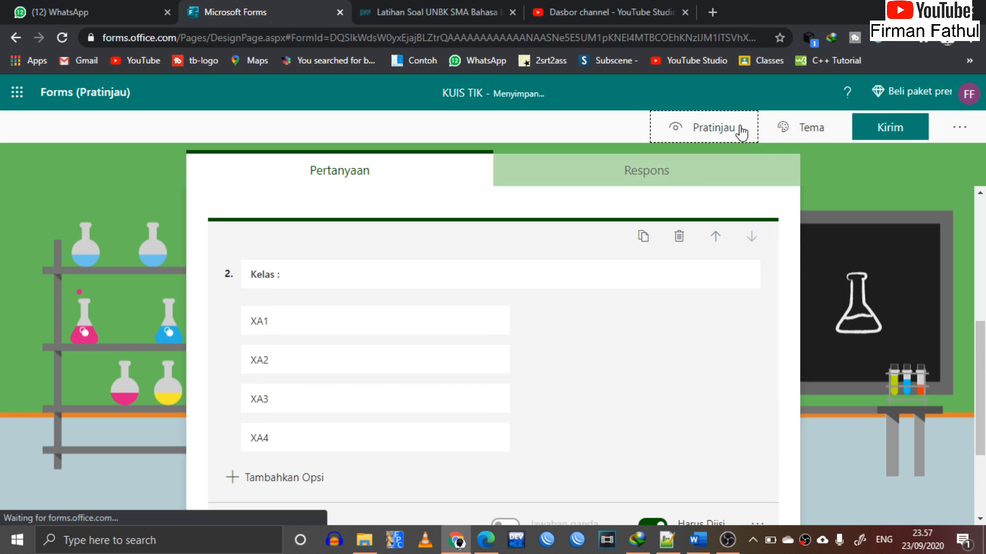
scroll(483, 360, down, 5)
click(477, 303)
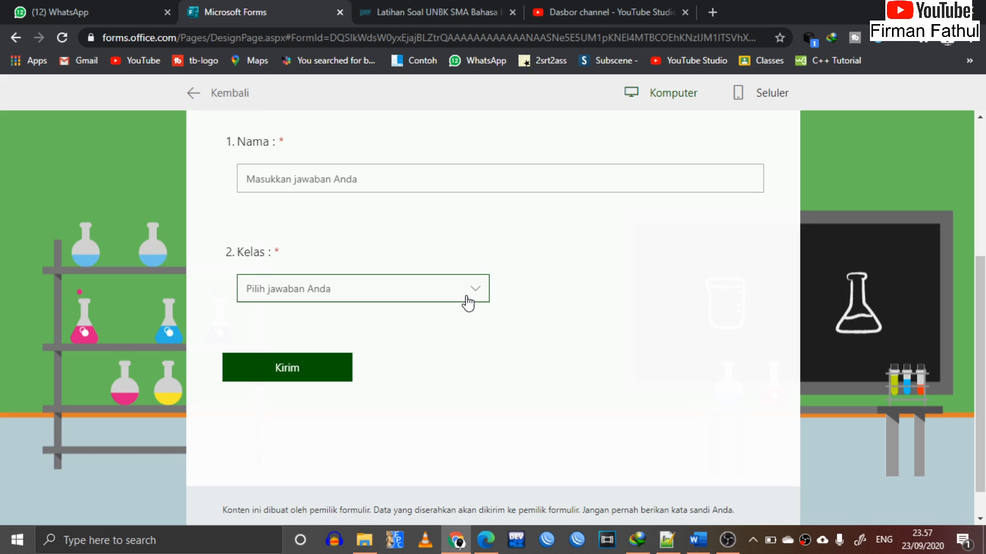
click(282, 329)
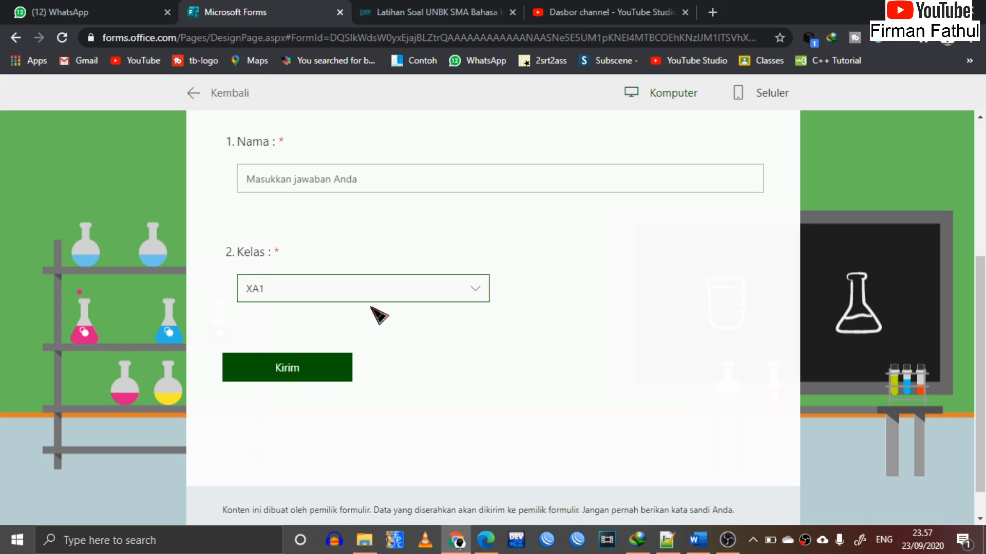
click(415, 297)
click(397, 357)
click(473, 298)
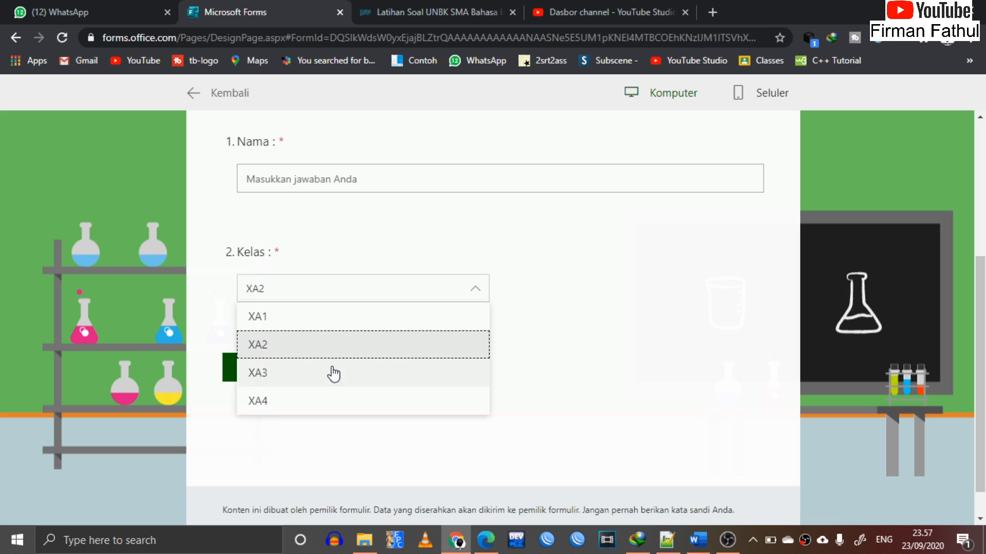
click(689, 296)
scroll(690, 416, up, 5)
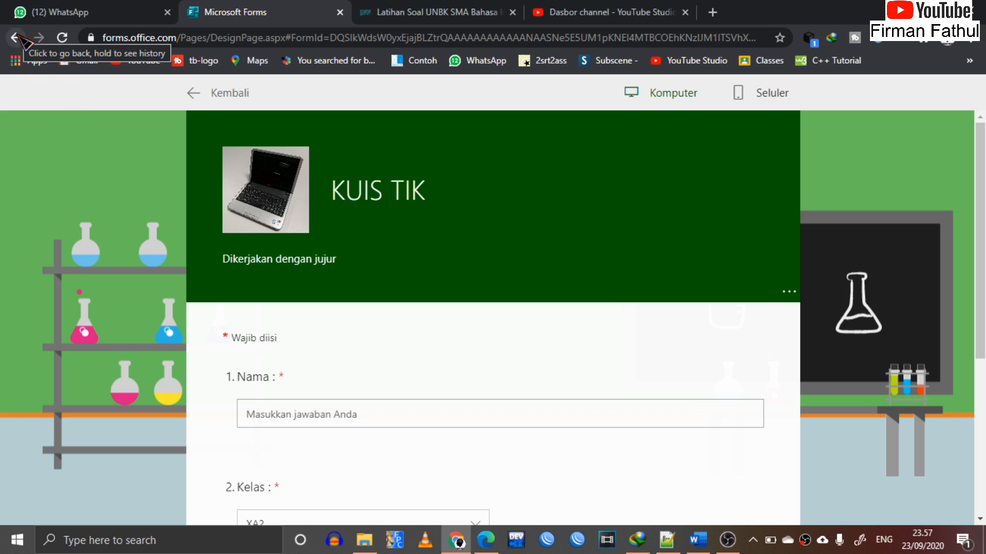
click(201, 94)
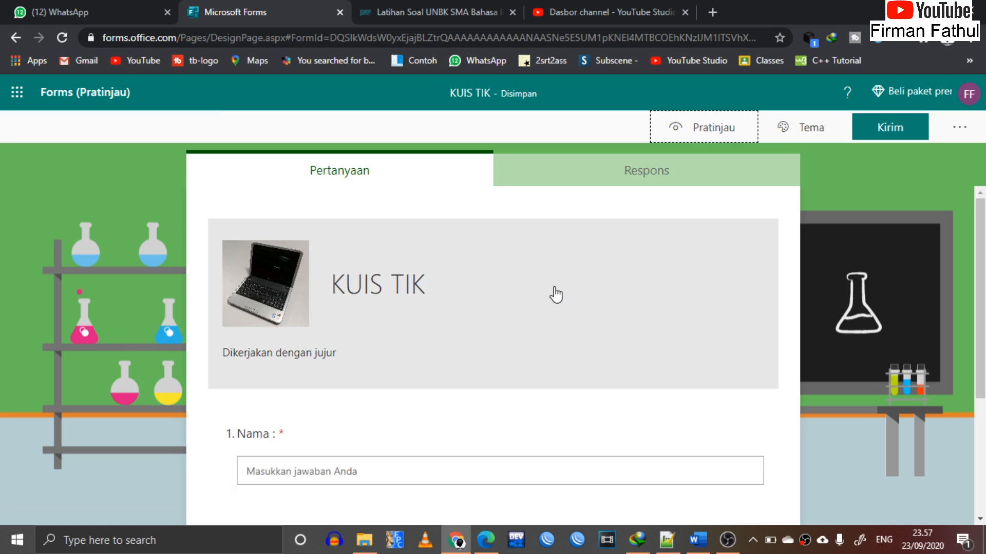
scroll(584, 243, up, 2)
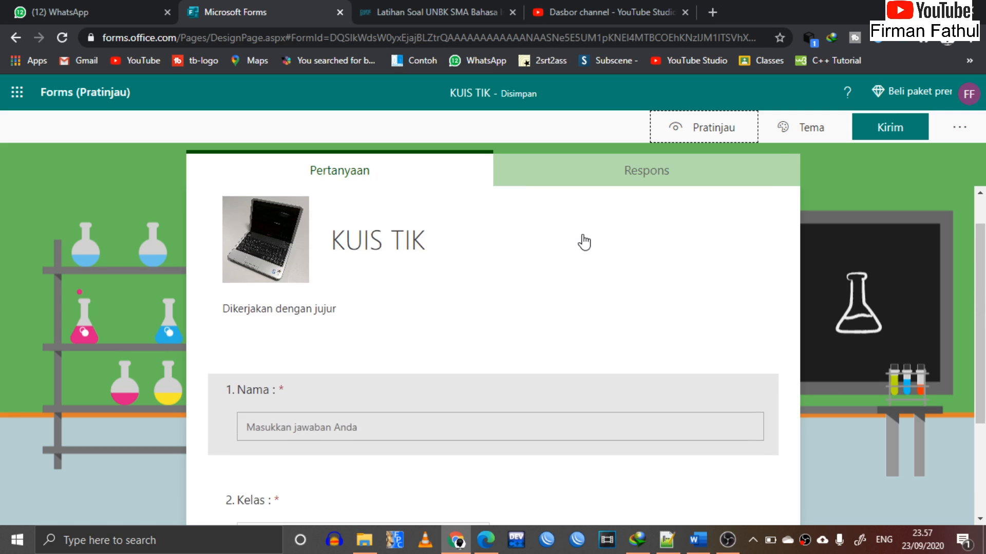
scroll(584, 243, down, 1)
scroll(584, 242, down, 1)
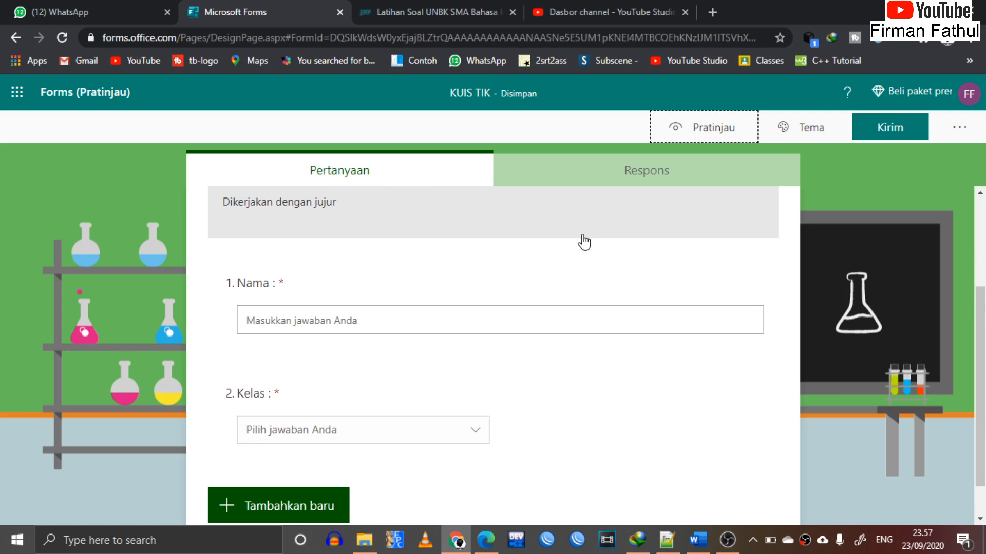
scroll(584, 242, down, 3)
click(480, 390)
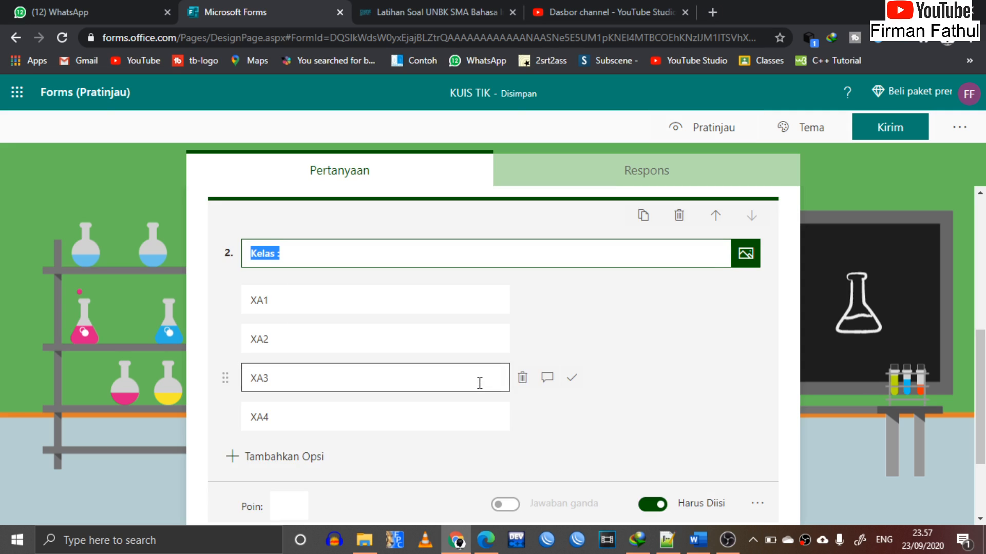
scroll(349, 328, down, 2)
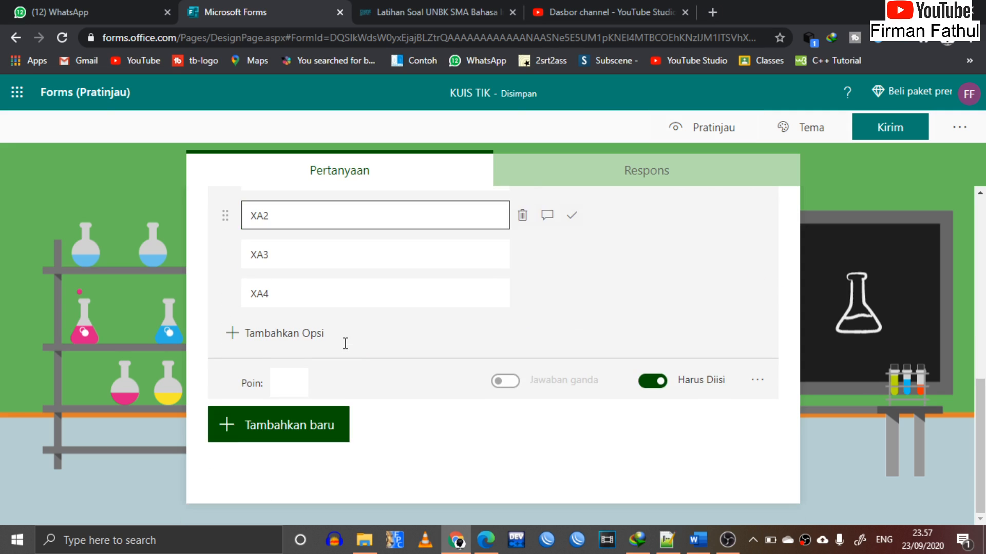
click(277, 333)
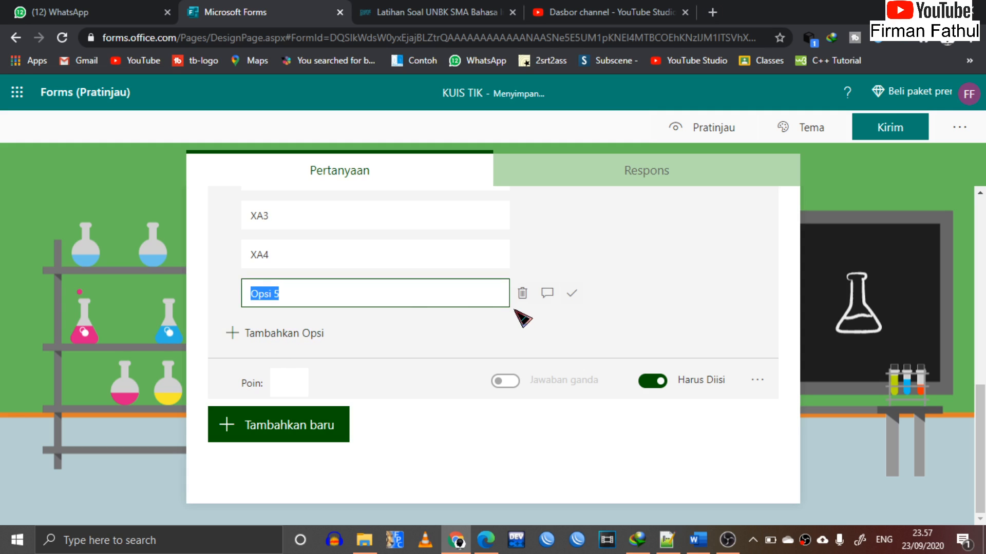
click(522, 295)
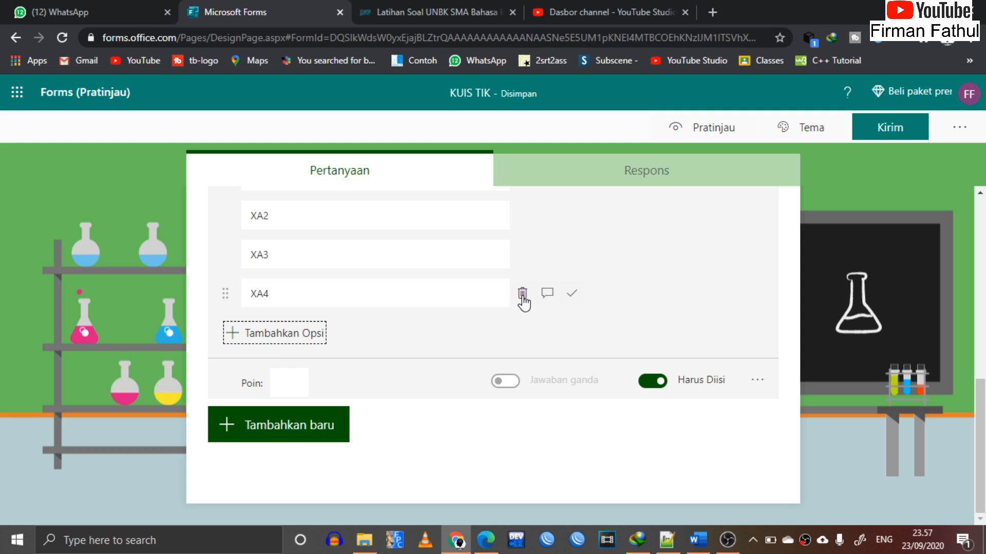
Add a text question "Nomor Absen :" below the "Kelas :" question.
click(324, 434)
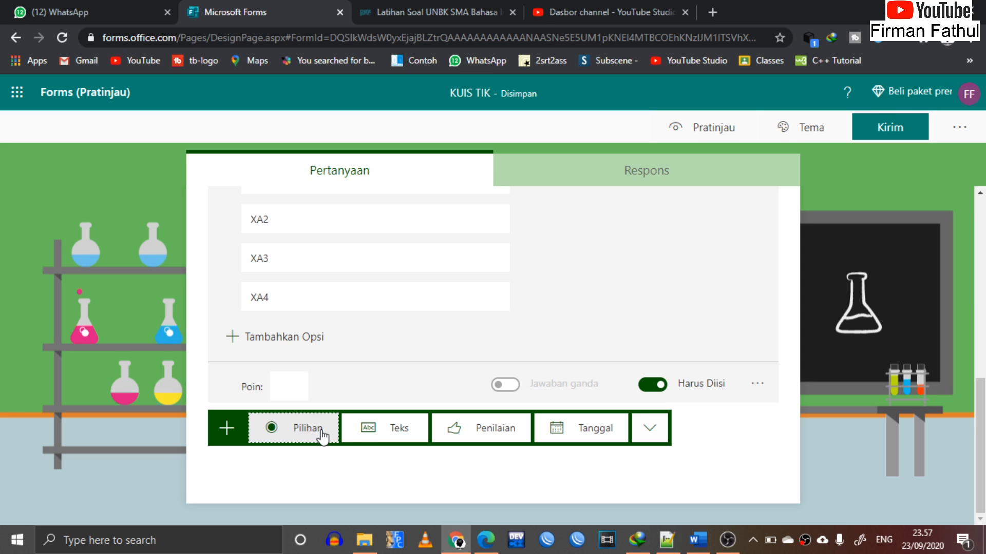
click(399, 429)
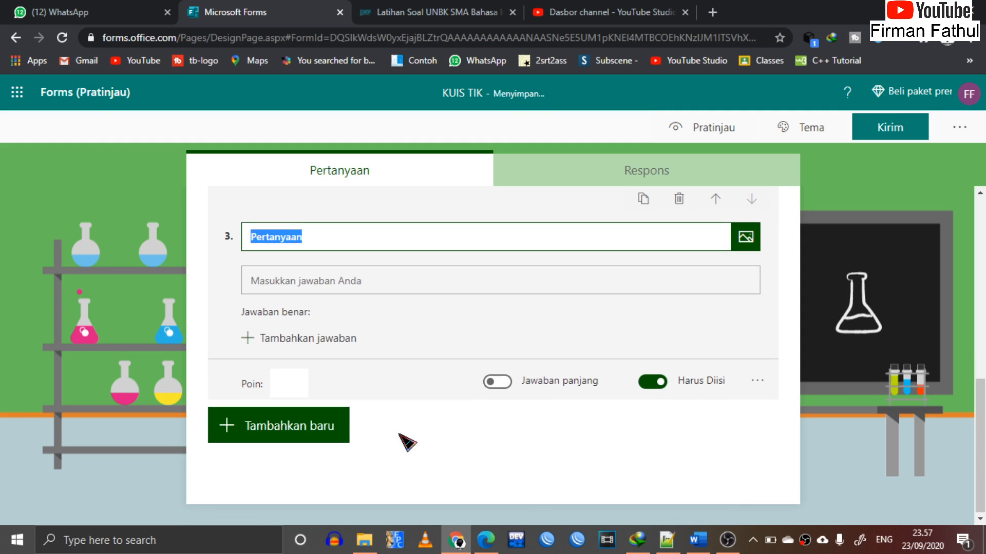
text(Nomor Absen :)
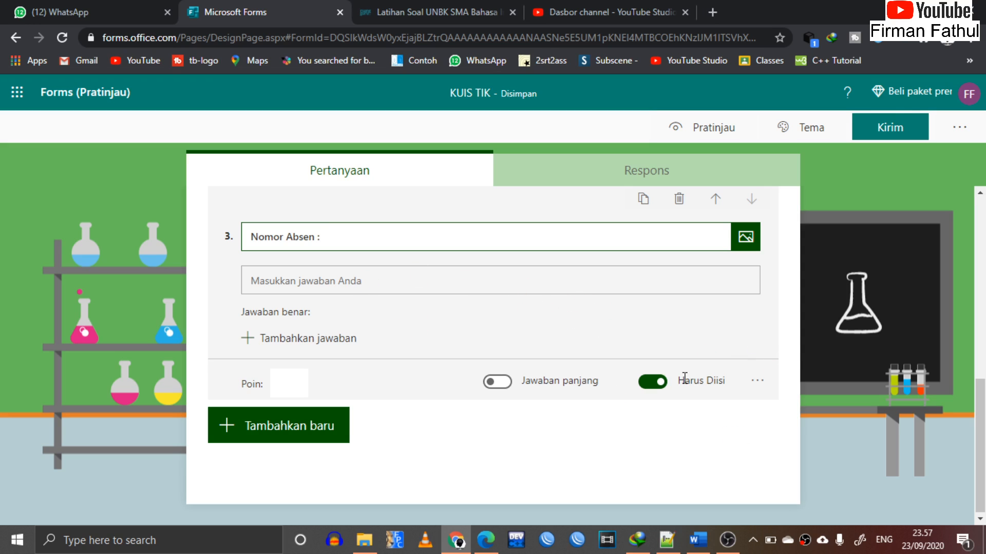
Review the quiz from its title through the three identity questions and check the additional settings available for "Nomor Absen :".
scroll(672, 287, up, 10)
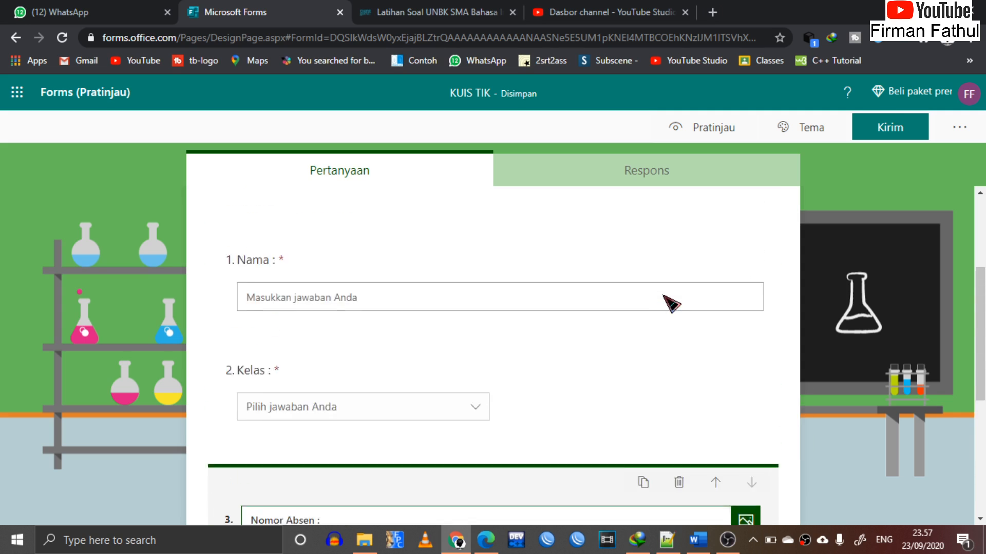
scroll(664, 303, down, 3)
scroll(664, 303, up, 3)
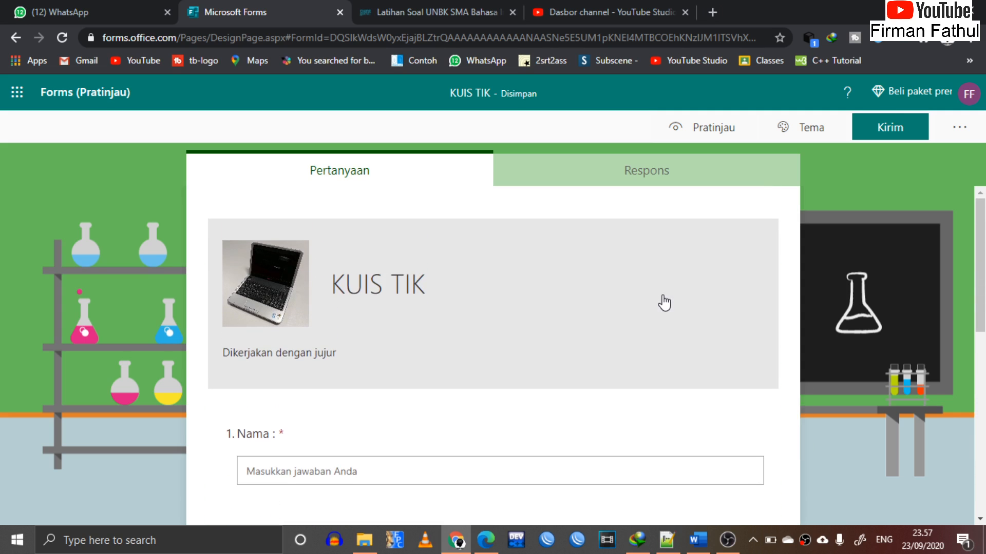
scroll(561, 284, down, 1)
scroll(560, 285, up, 1)
scroll(560, 284, down, 10)
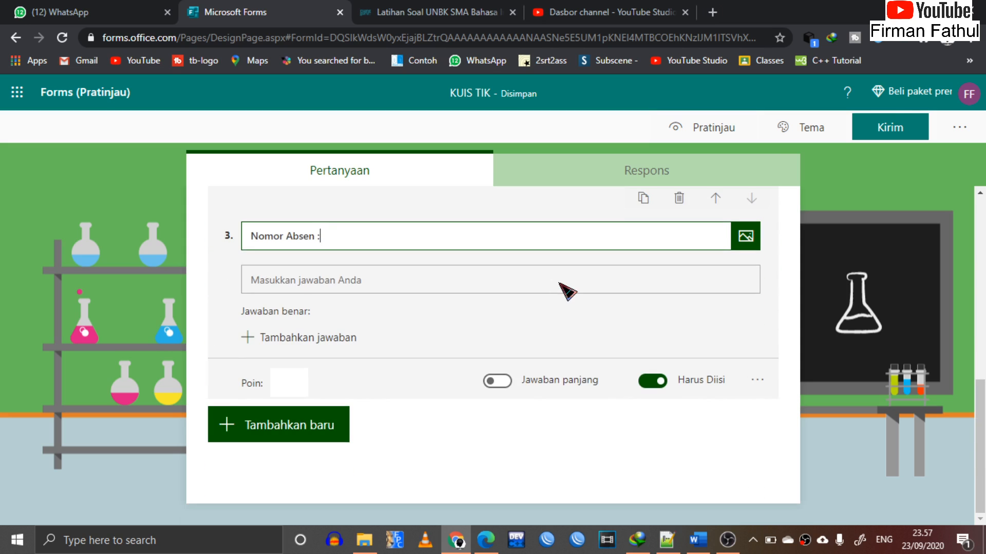
scroll(567, 292, up, 3)
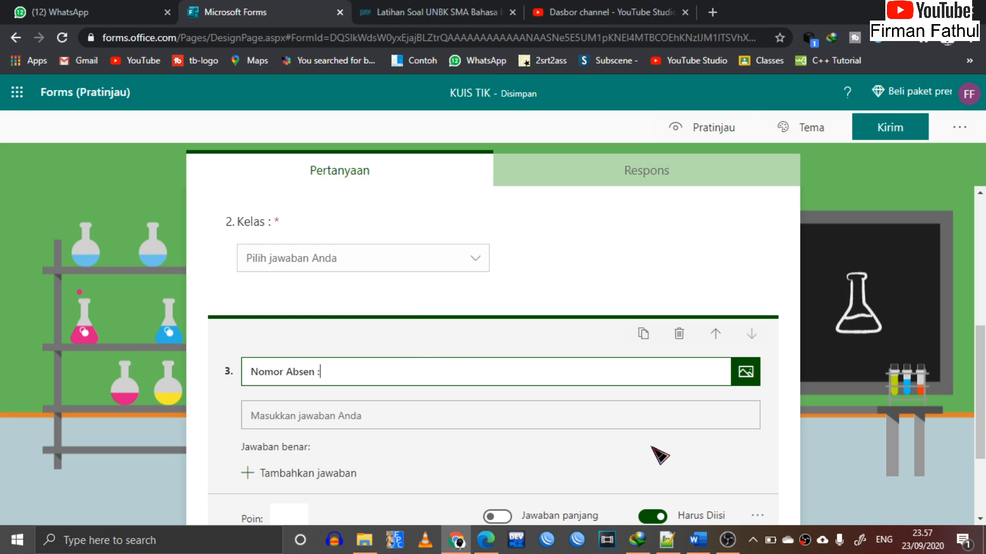
scroll(660, 455, down, 3)
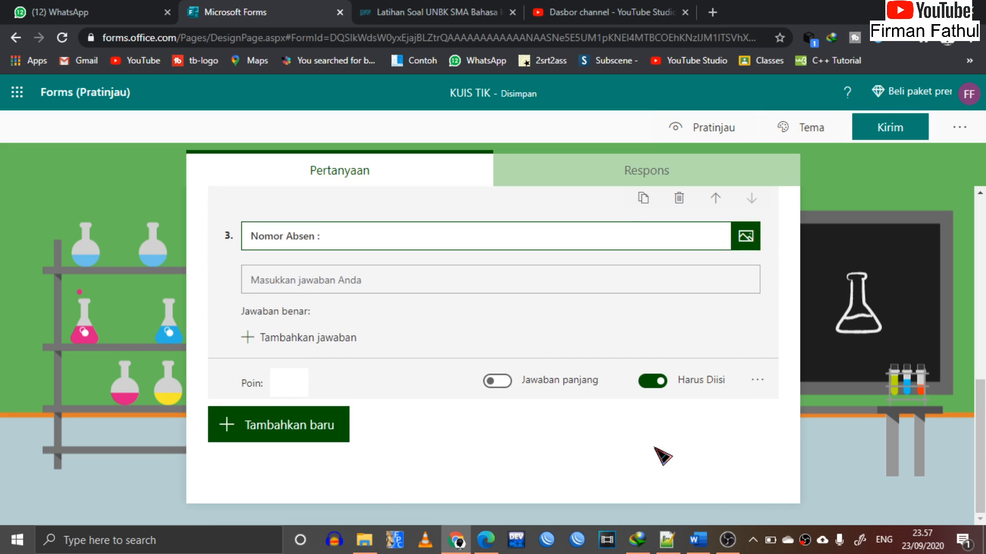
click(758, 383)
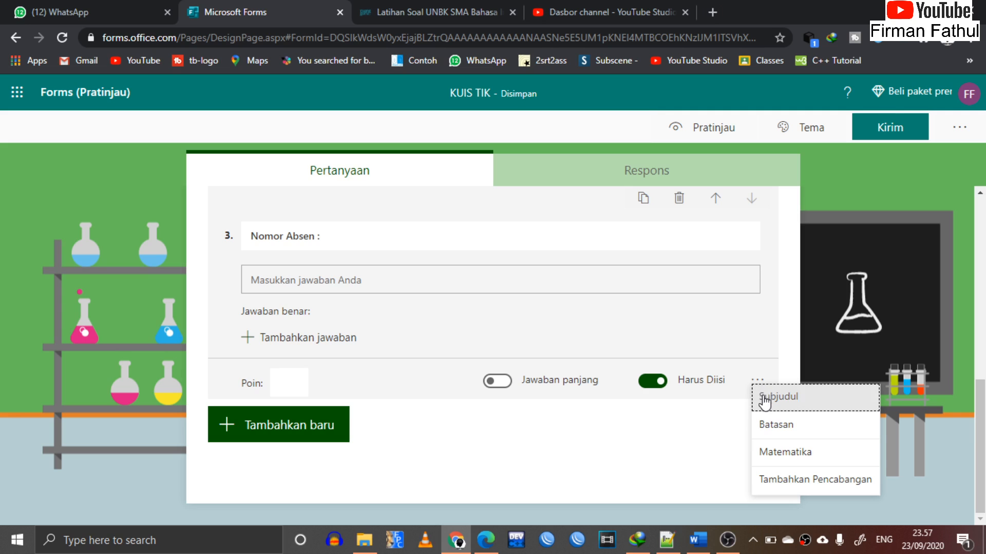
click(634, 480)
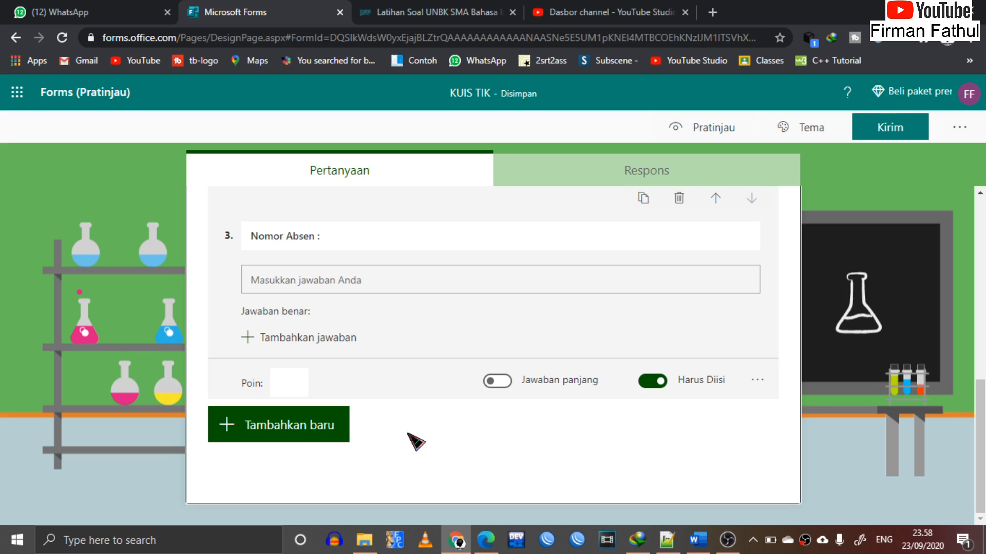
Add a new section after the "Nomor Absen :" question, titled "Pilihan Ganda" with the description "Jawablah dengan jujur".
click(301, 429)
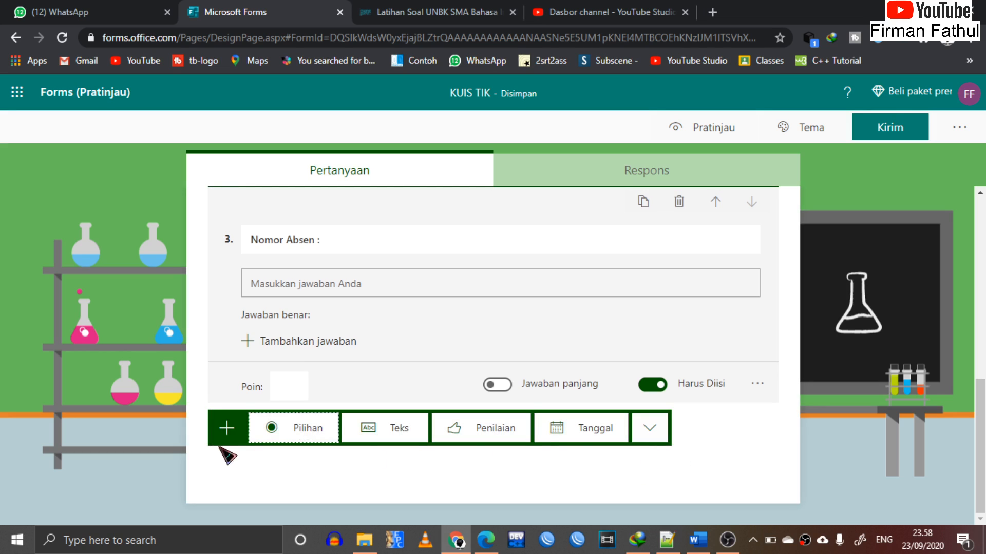
click(649, 428)
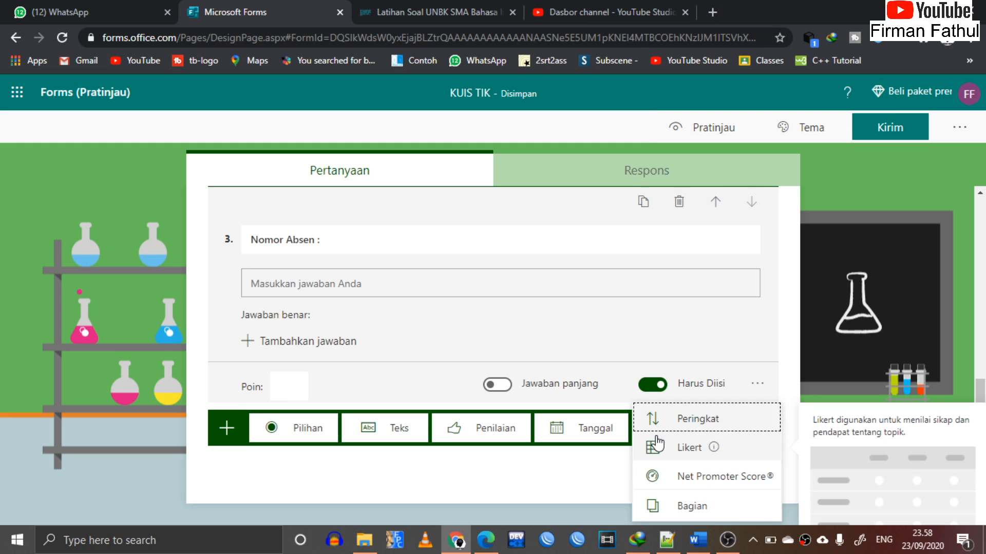
click(692, 506)
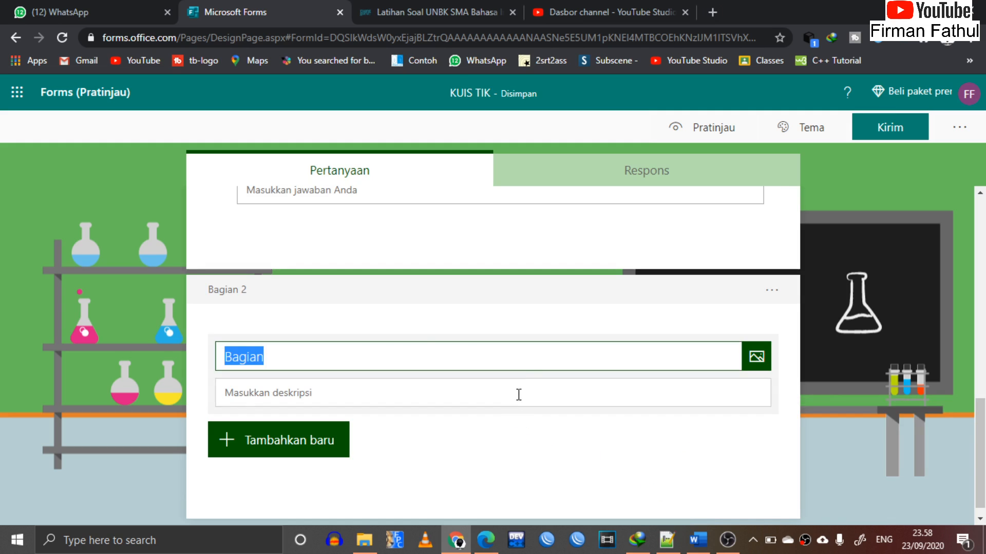
scroll(263, 299, up, 10)
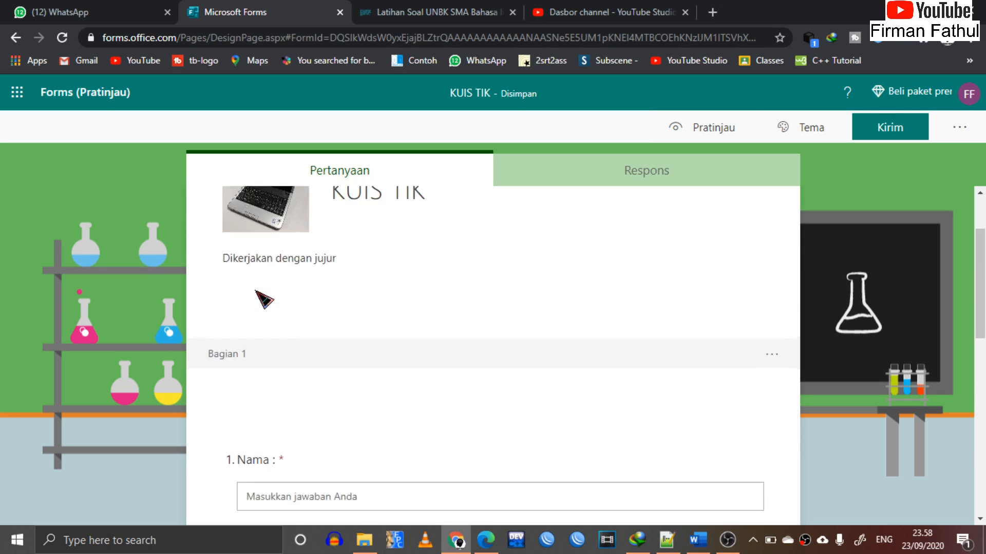
scroll(270, 446, down, 8)
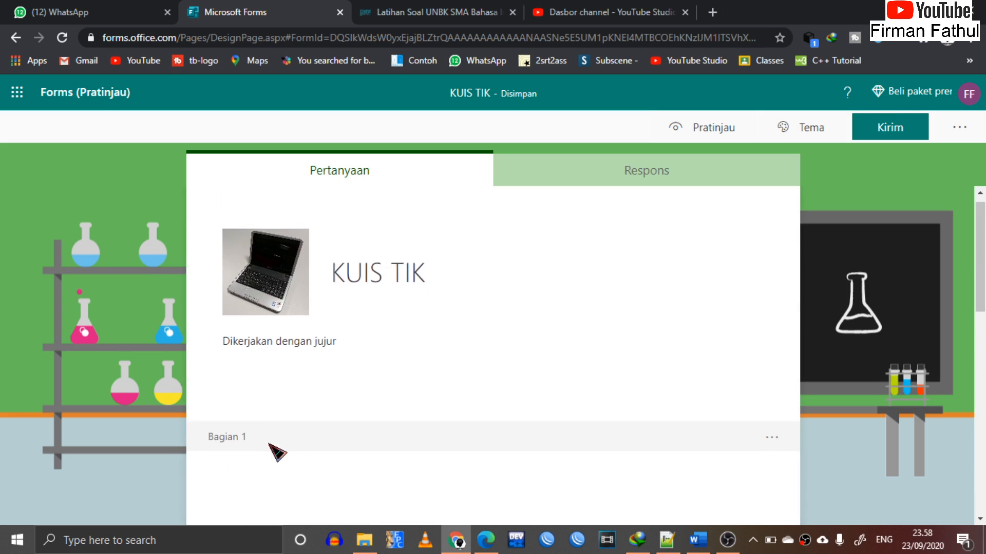
scroll(270, 450, down, 3)
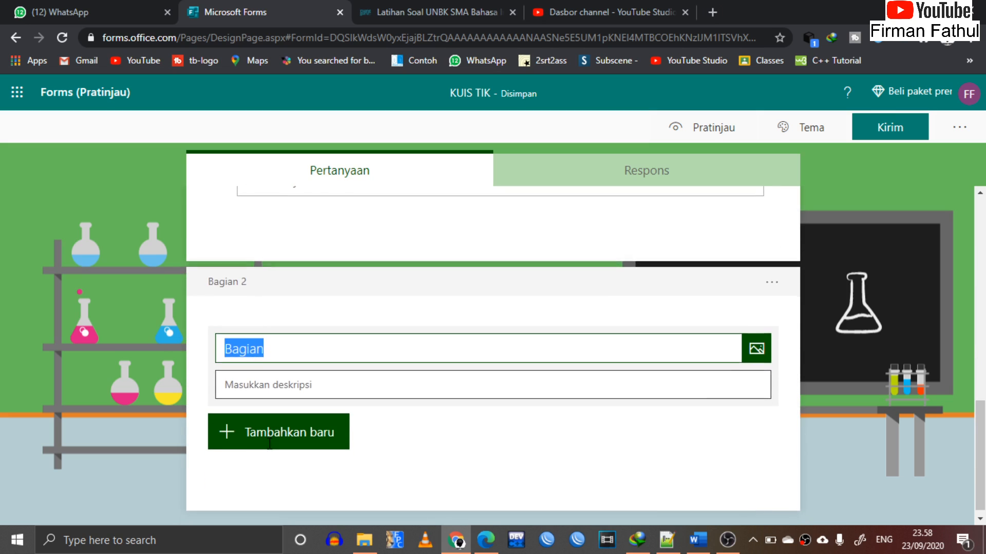
text(Pilihan Ganda)
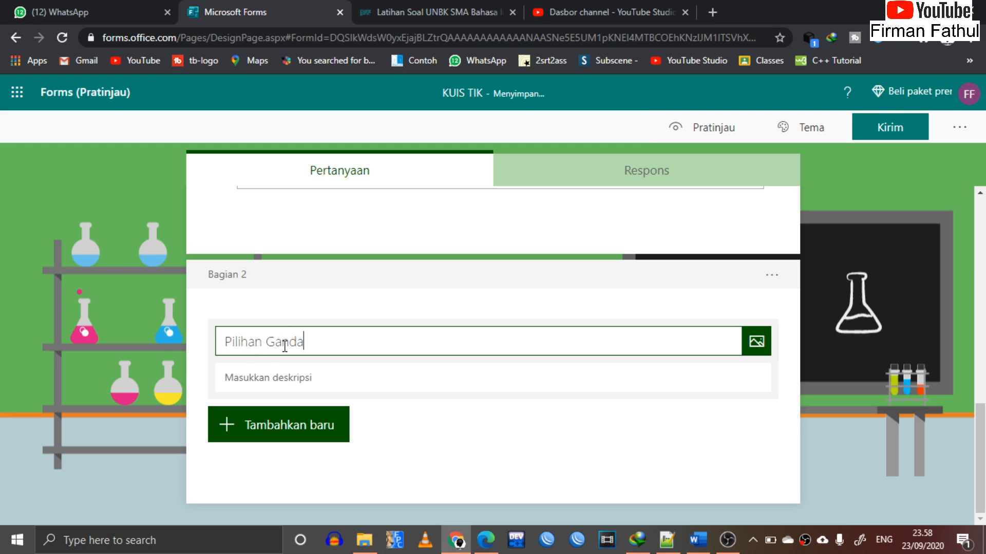
click(285, 374)
text(Jawablah dengan jujur)
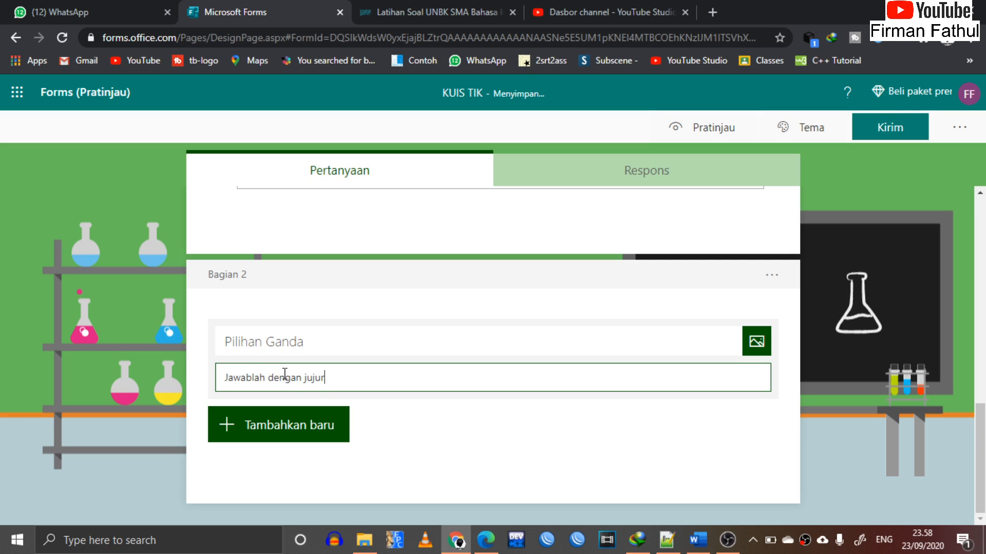
Title the first section "IDENTITAS" and give it the description "Isi dengan benar".
scroll(285, 374, up, 10)
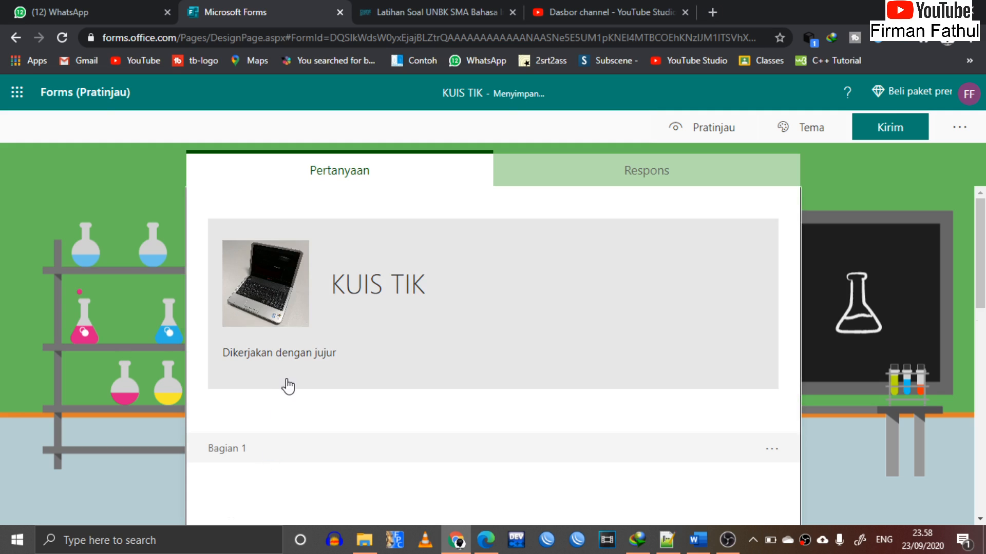
scroll(286, 385, down, 4)
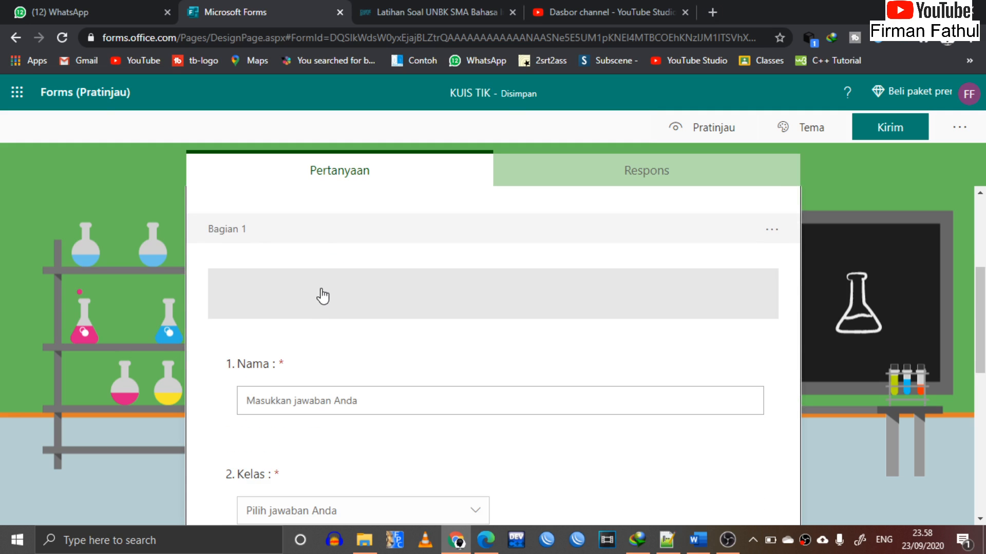
click(468, 284)
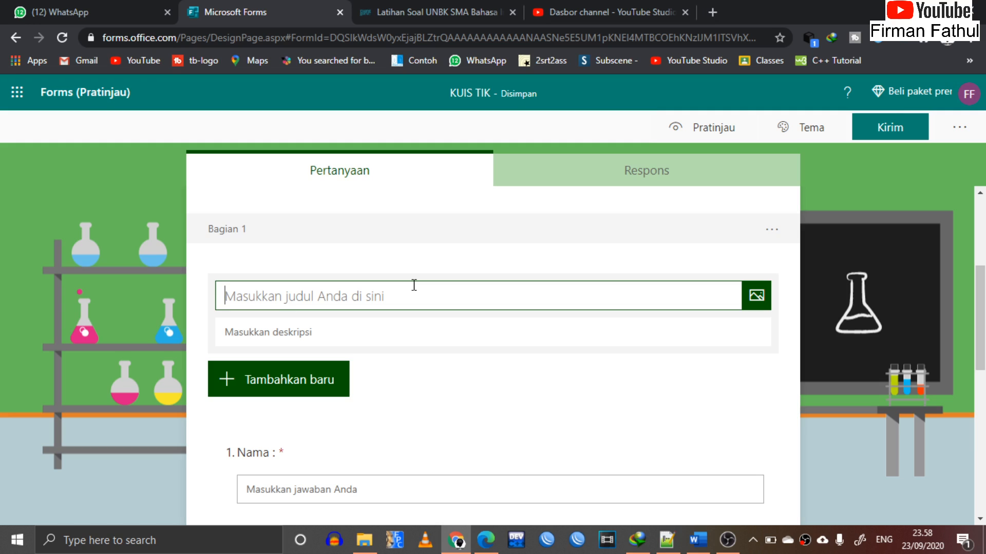
text(IDENTITAS)
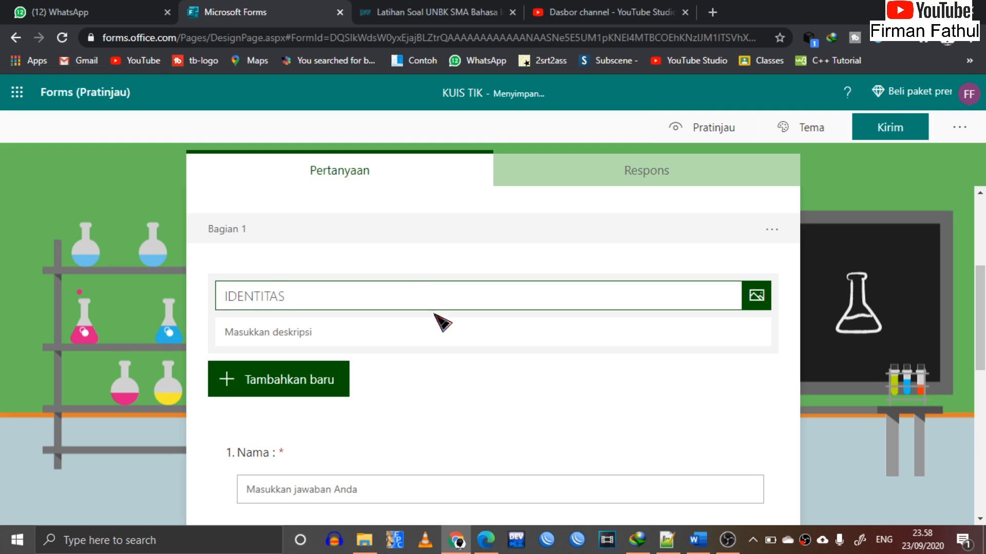
click(405, 323)
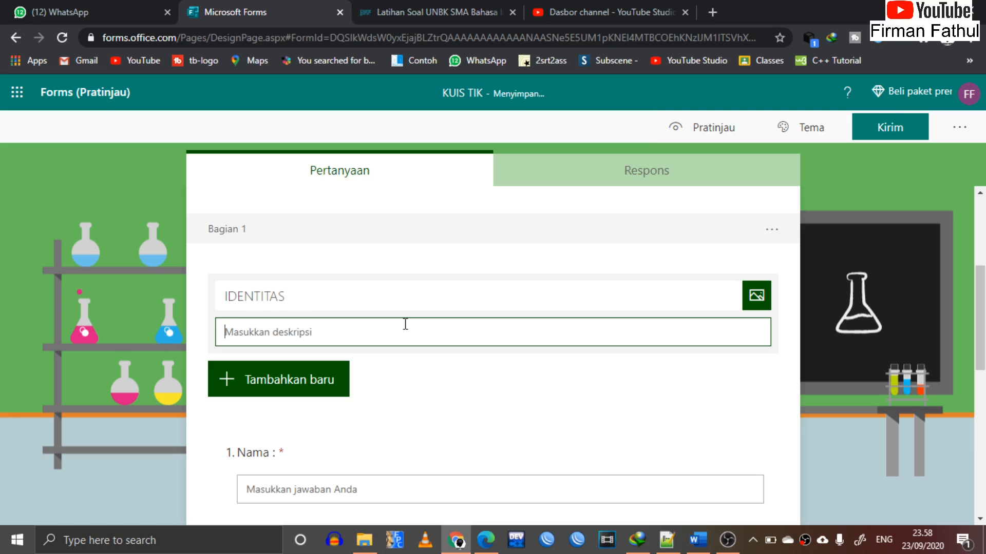
text(Isi dengan benar)
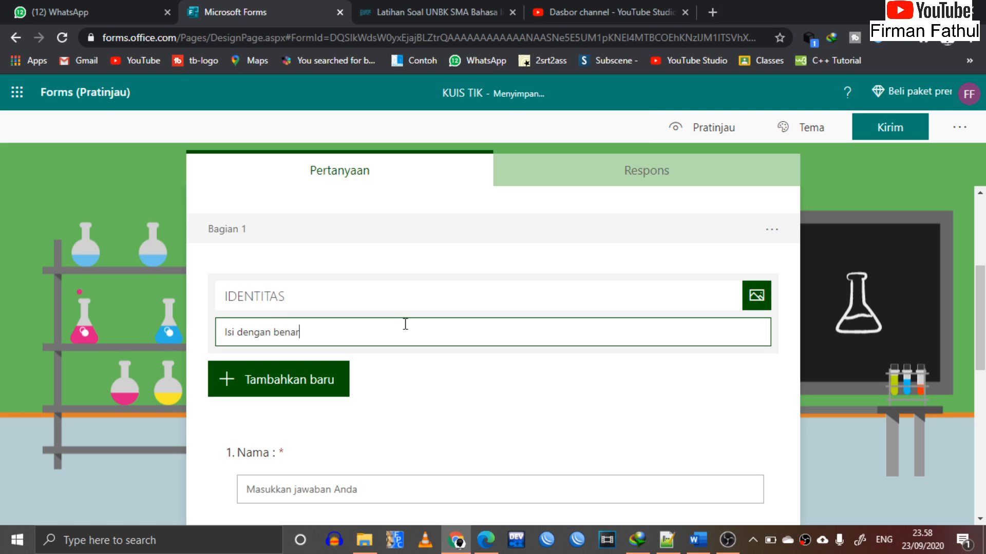
Change the title of the second section to "Soal".
scroll(405, 264, down, 2)
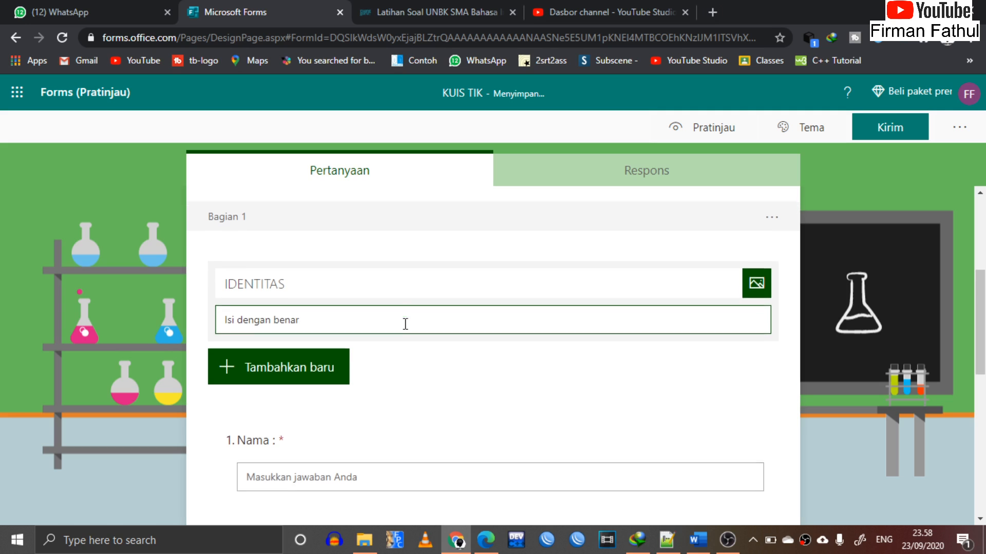
scroll(409, 271, up, 3)
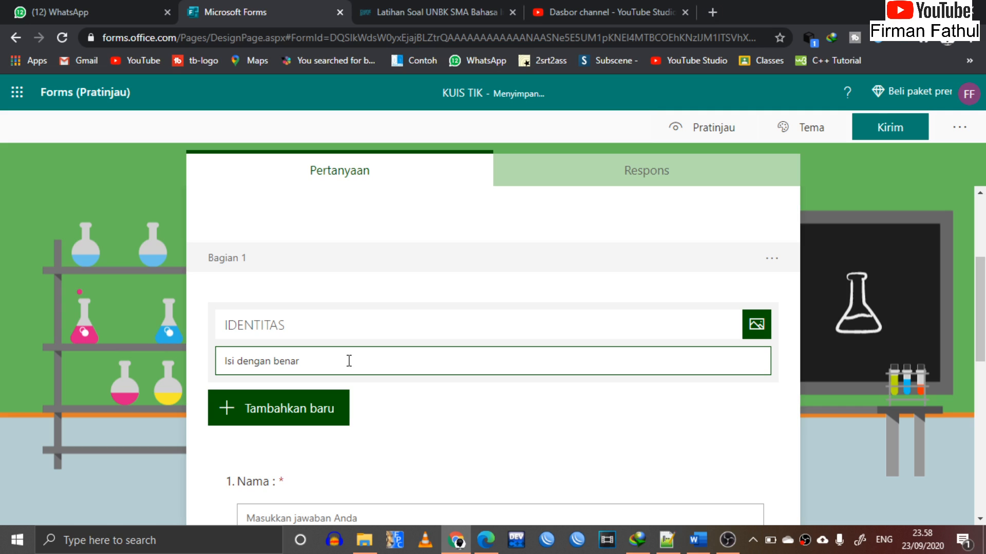
scroll(347, 367, down, 8)
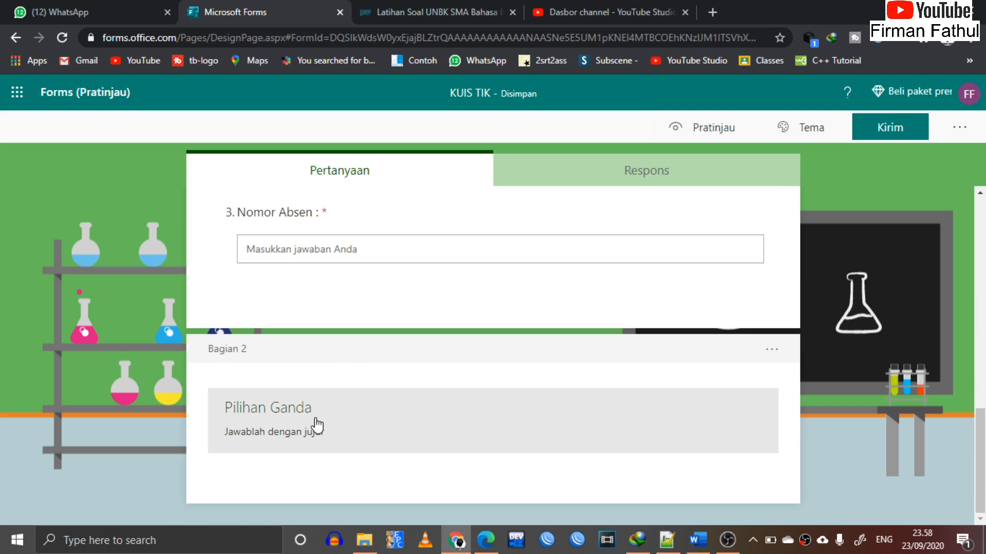
click(318, 422)
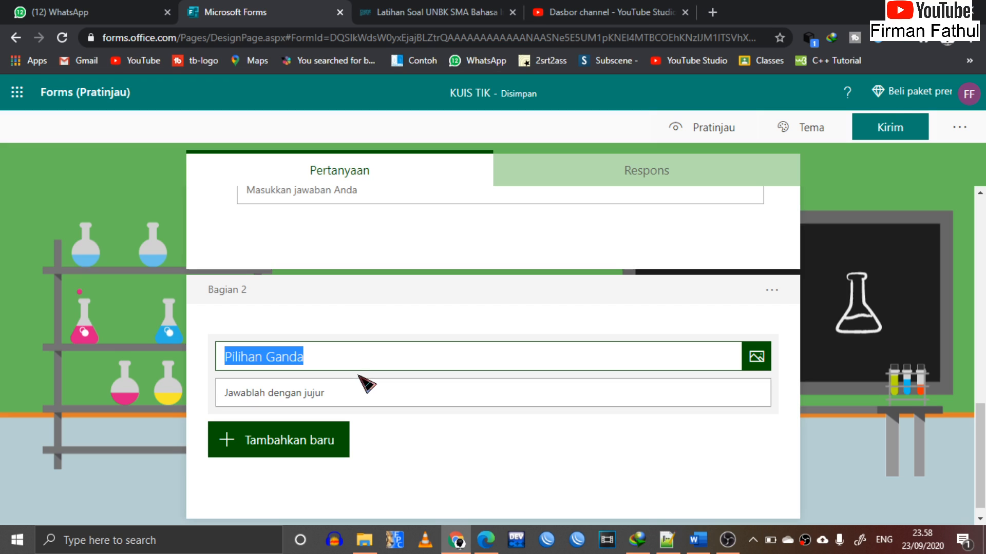
text(Soal)
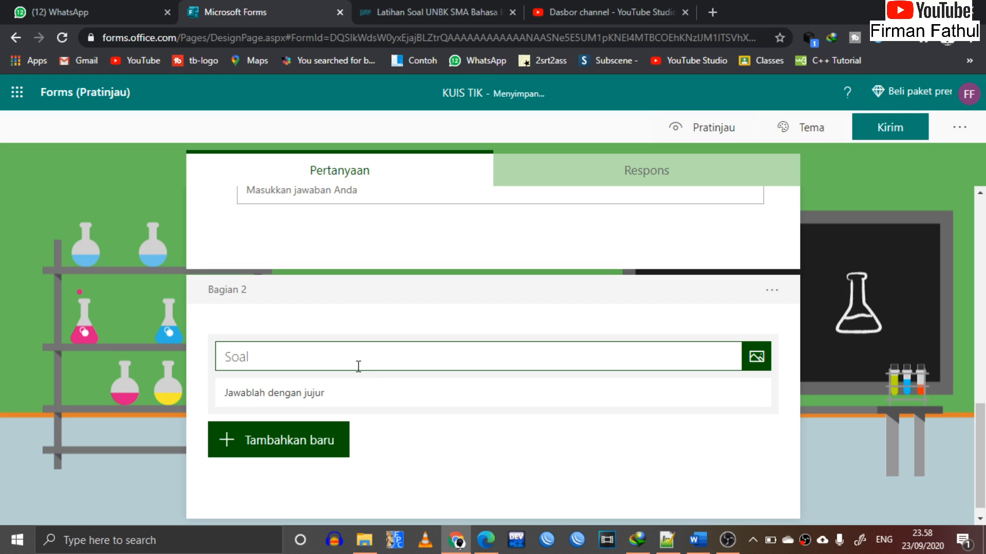
Add a choice question to the "Soal" section with the text "Siapakah presiden Indonesia pertama".
click(335, 393)
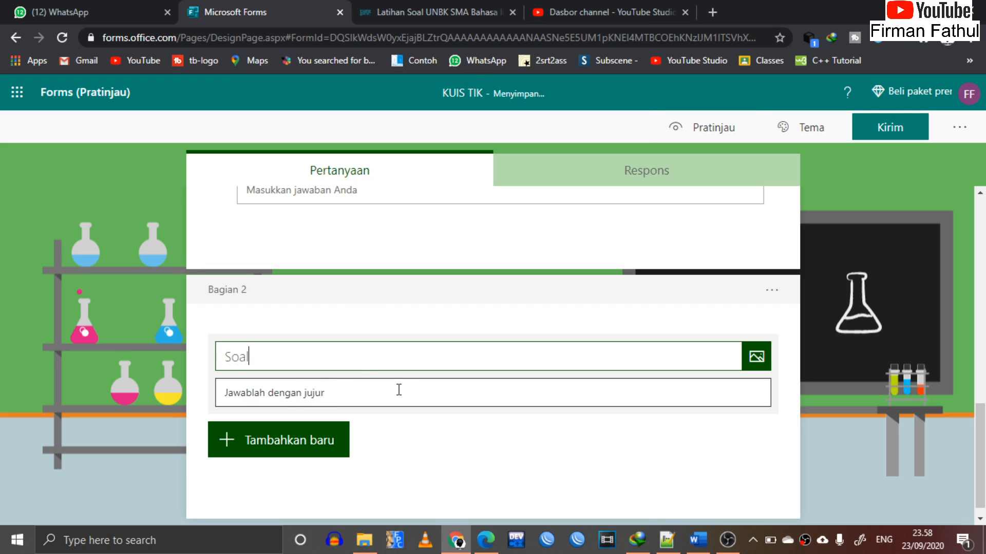
click(306, 454)
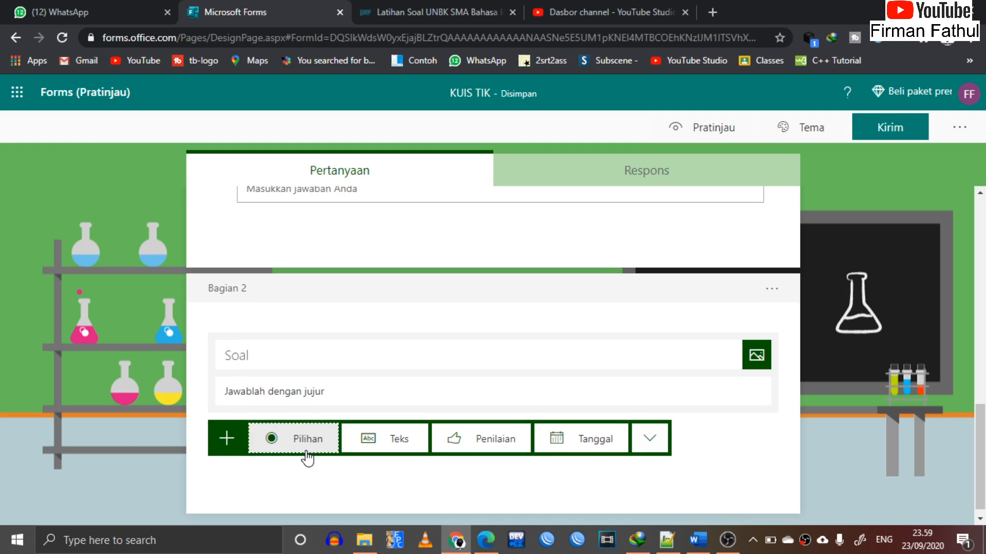
click(650, 445)
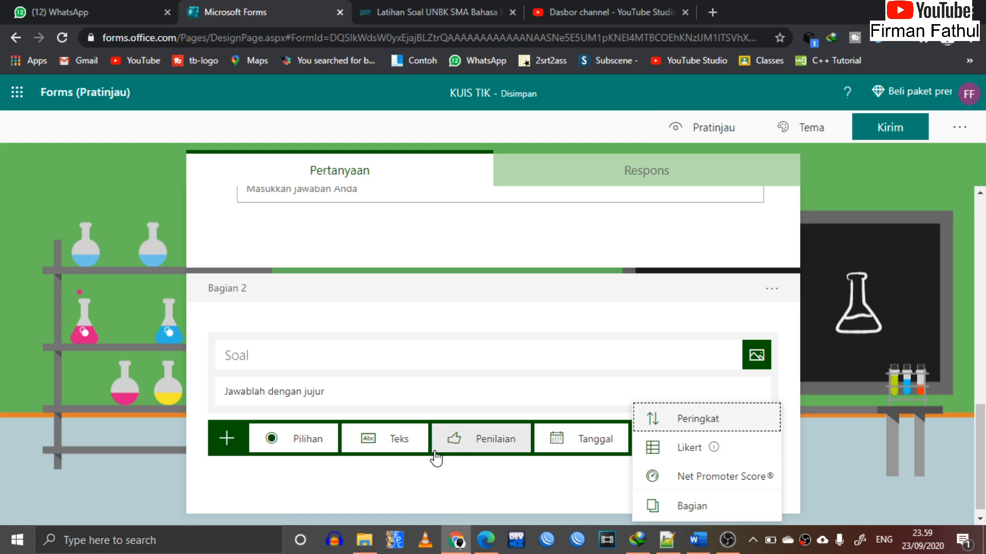
click(308, 440)
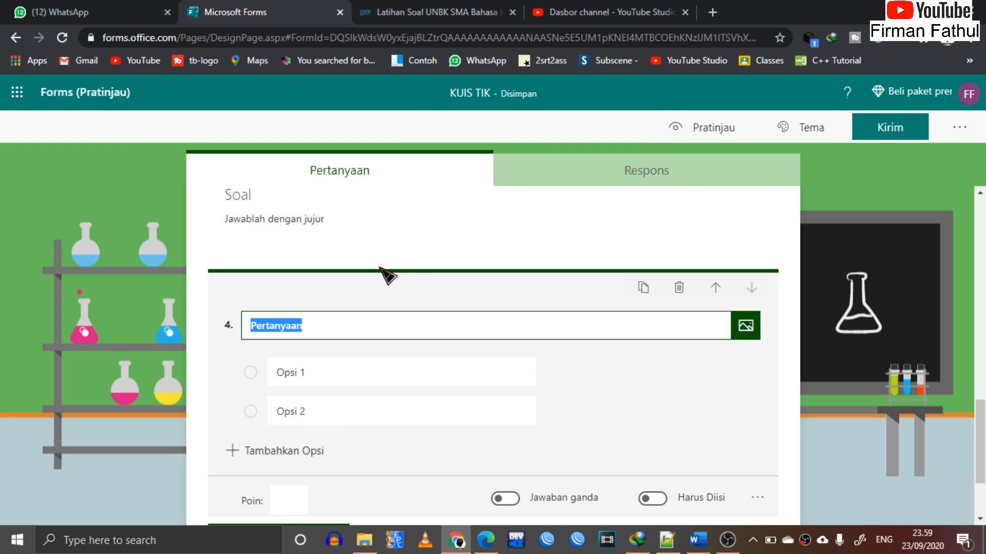
text(Siapakah presiden Indonesia p)
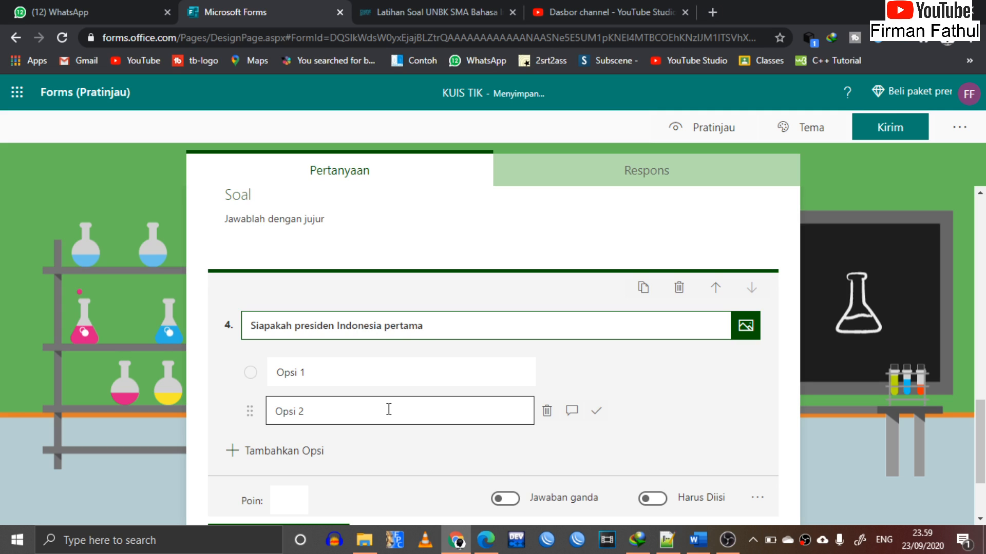
Fill in the first two answer options of the president question as "Sukarno" and "Suharto".
scroll(388, 409, down, 1)
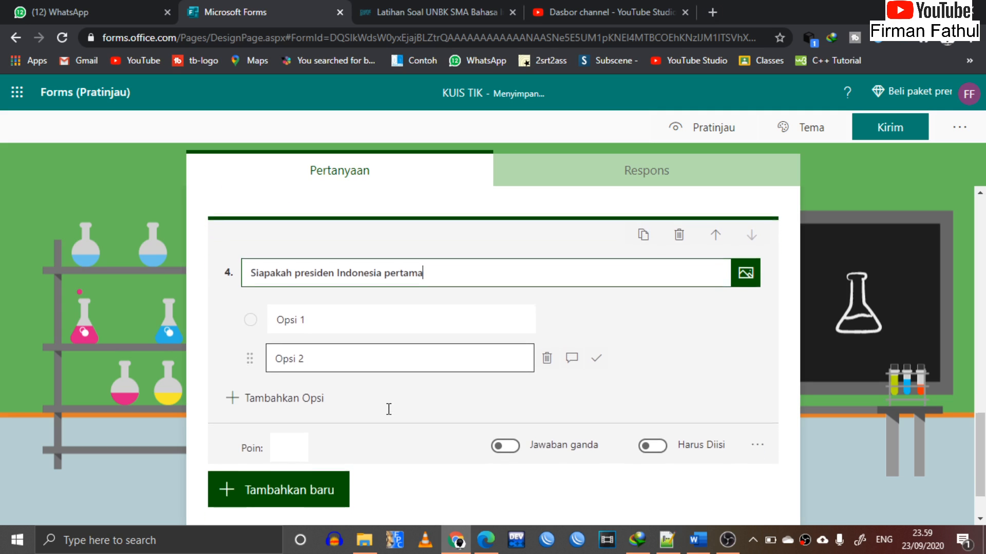
click(350, 312)
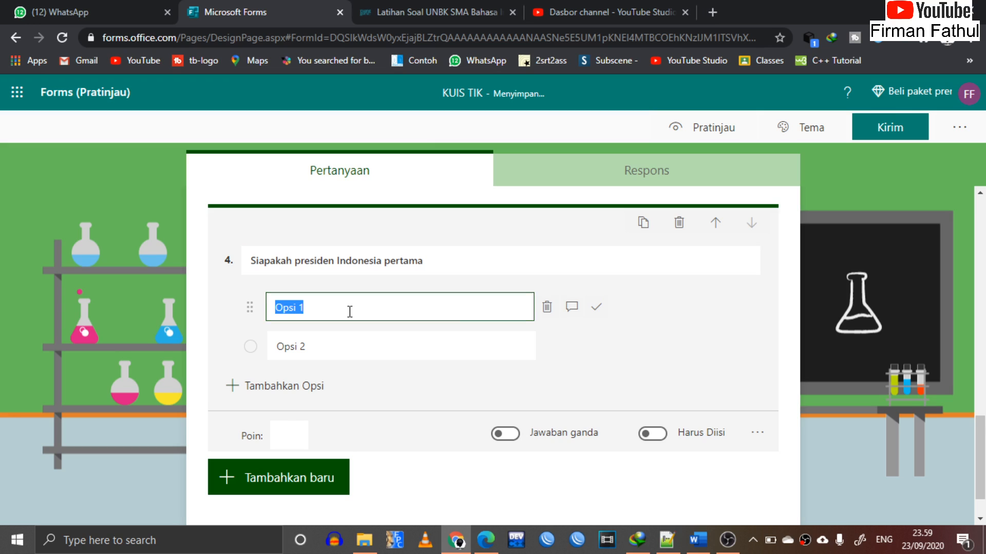
text(Sukarno)
click(336, 351)
text(Suharto)
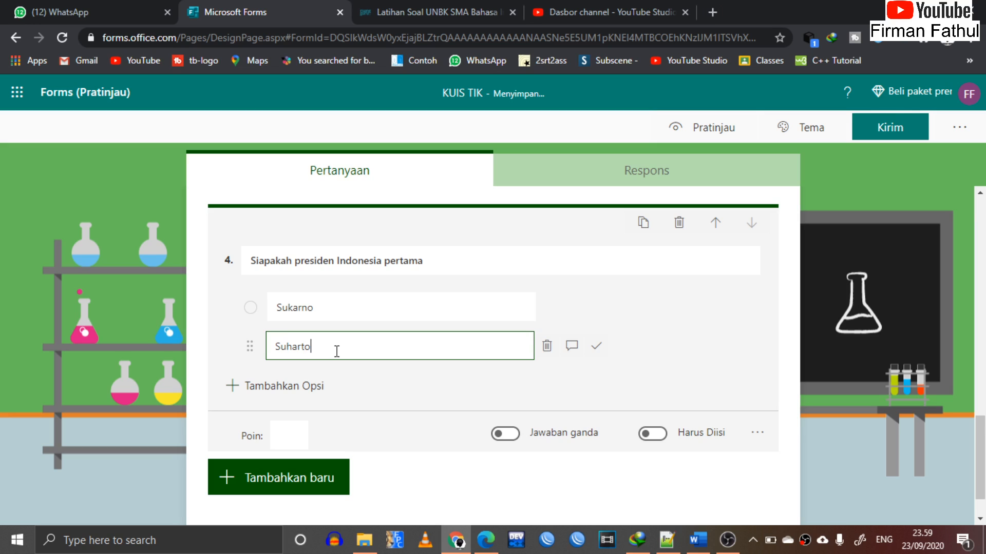
Add three more answer options to the president question: "Habibi", "SBY" and "Jokowi".
scroll(337, 351, down, 1)
click(275, 341)
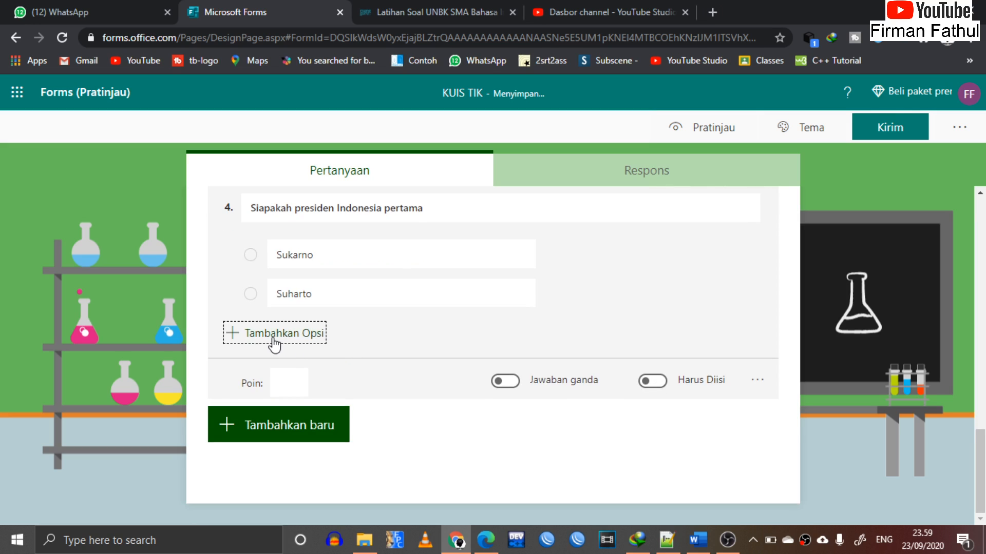
text(Hab)
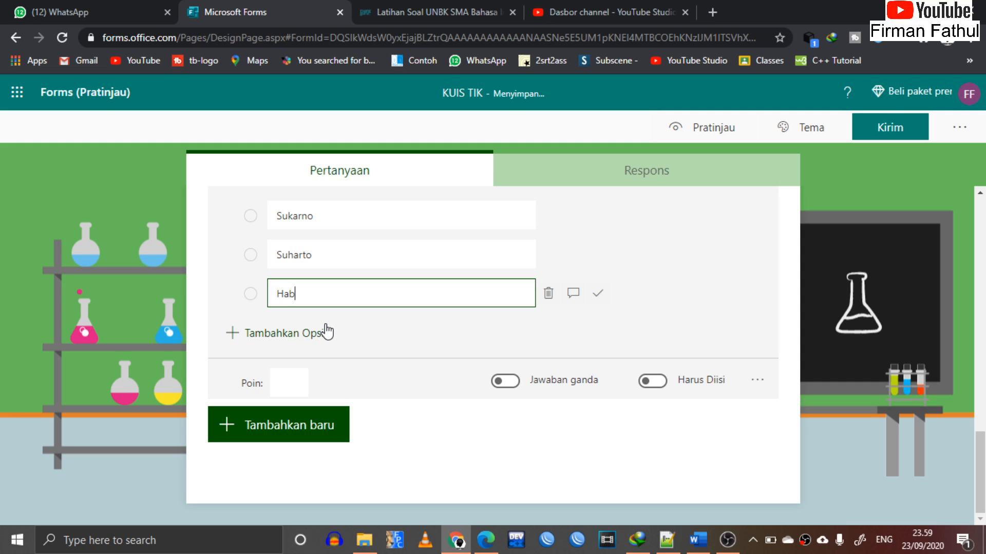
text(ibi)
click(304, 333)
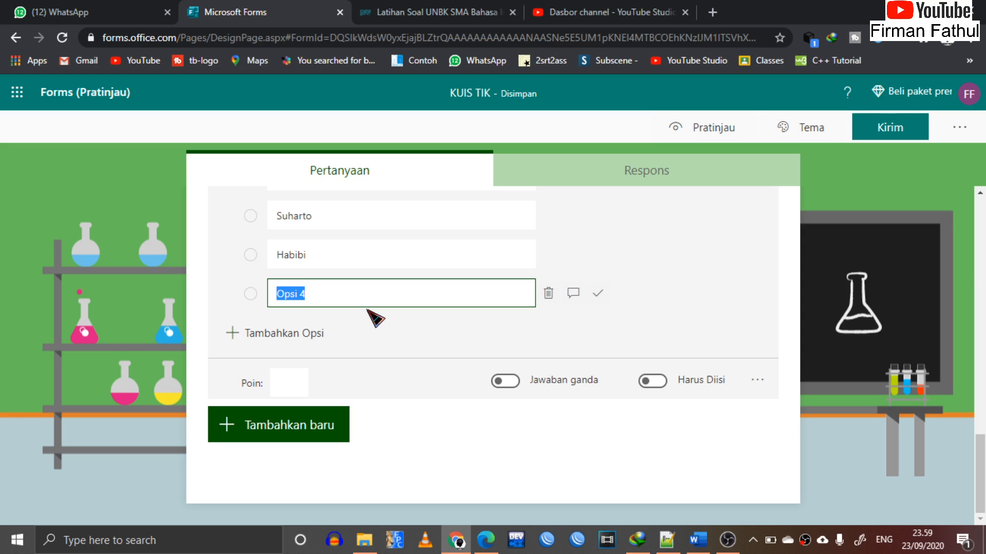
text(SBY)
click(288, 335)
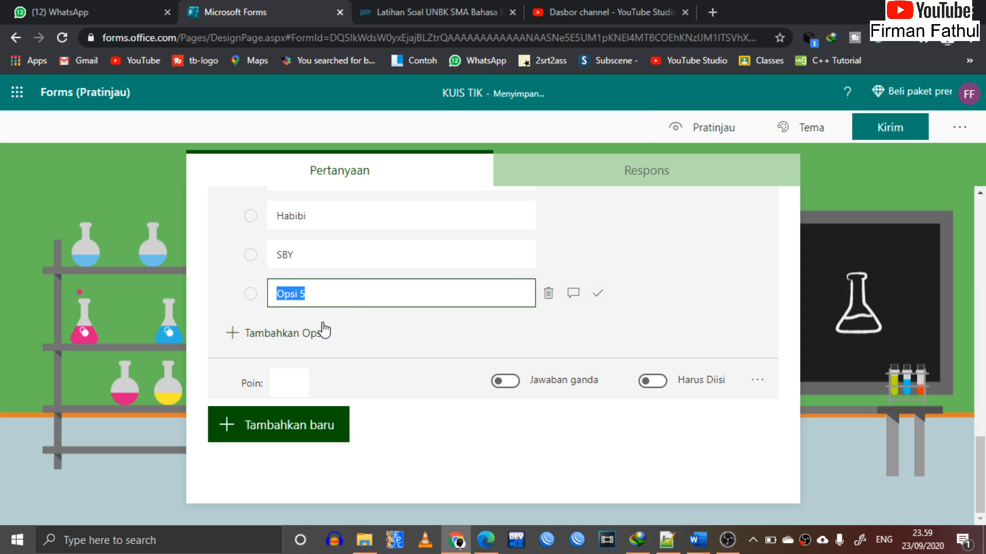
text(J)
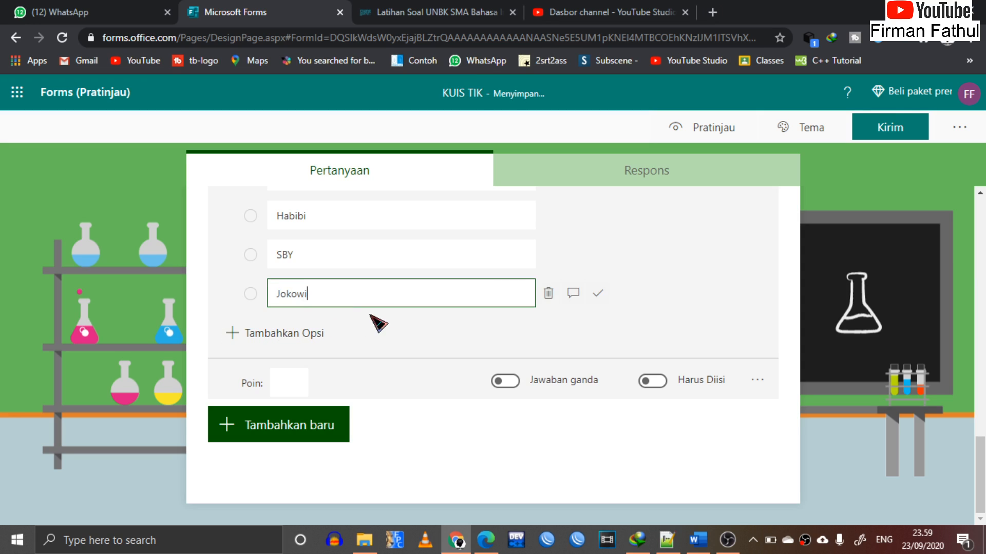
text(okowi)
Append "...." to the end of the president question's text.
scroll(372, 298, up, 3)
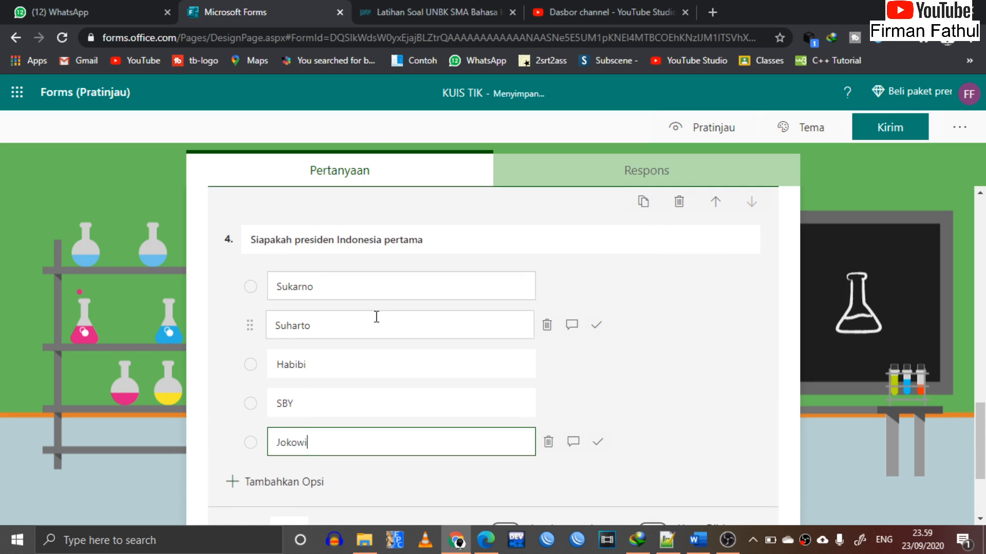
triple_click(452, 246)
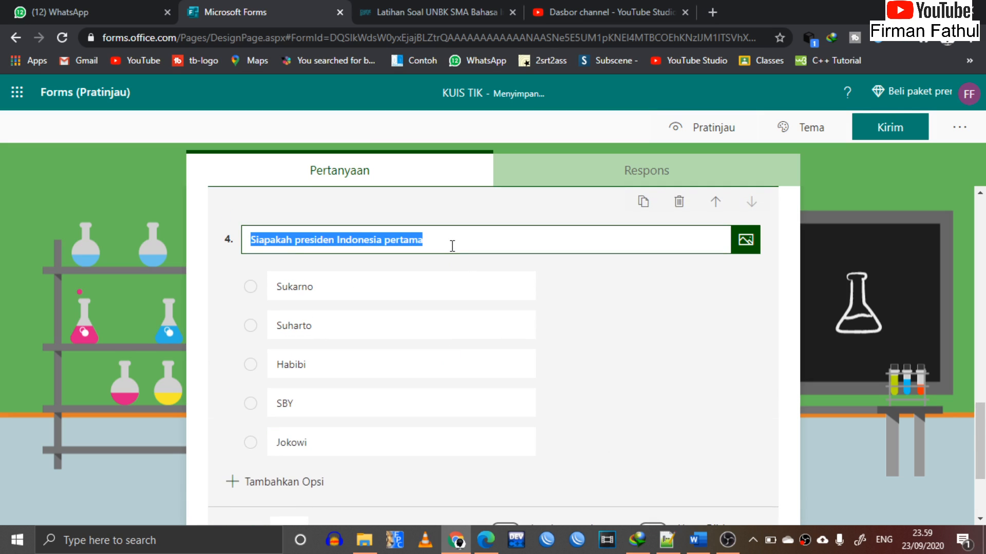
click(452, 246)
click(470, 293)
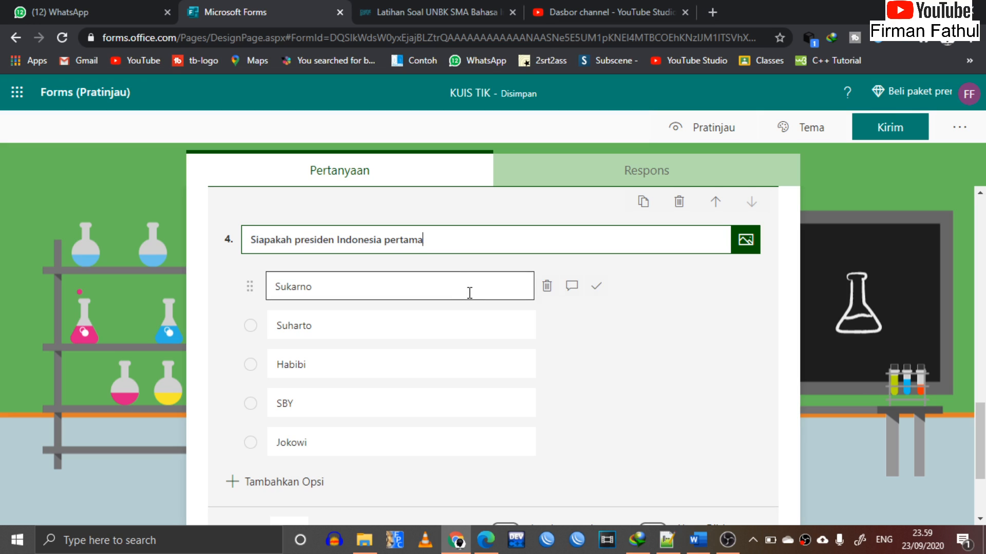
text(....)
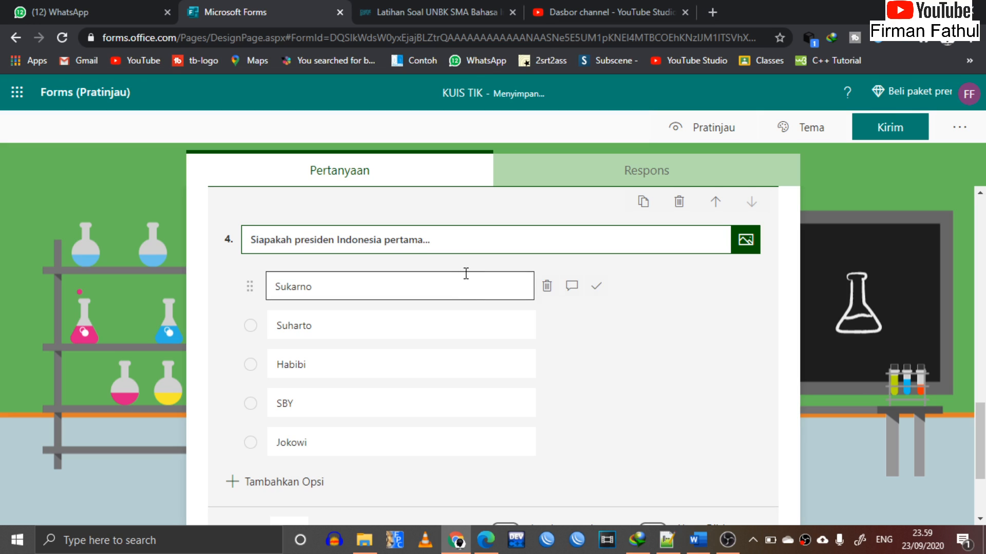
Mark "Sukarno" as the correct answer and assign 25 points to the question.
click(597, 286)
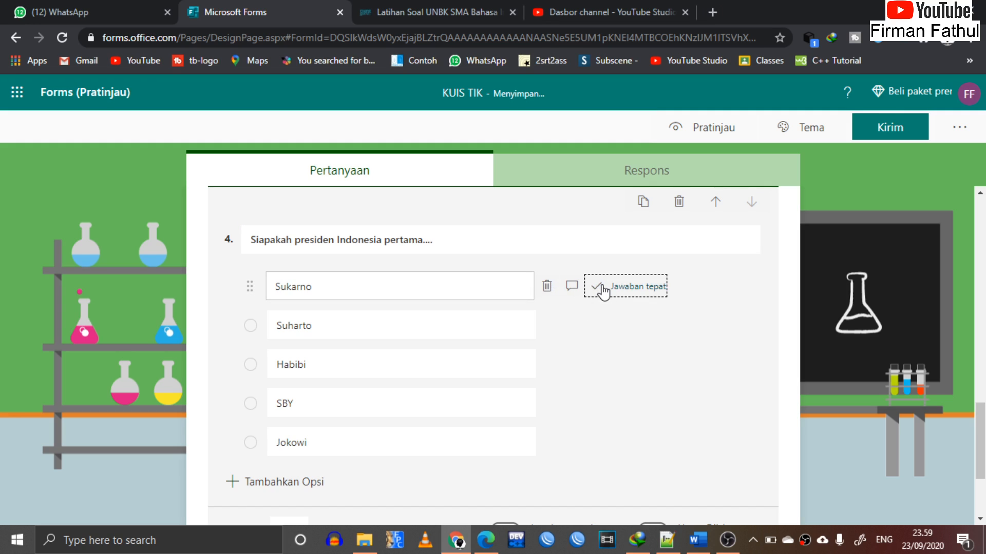
scroll(429, 392, down, 2)
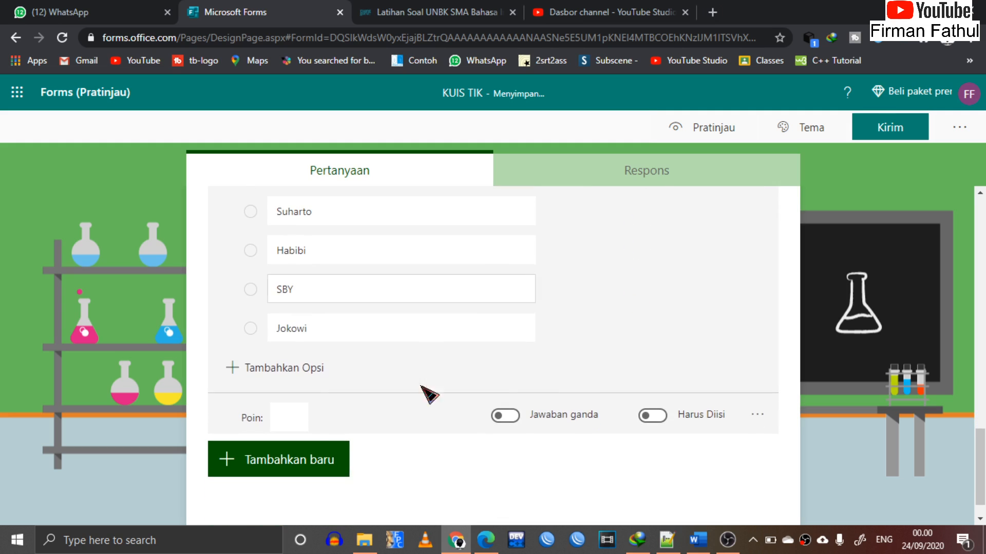
click(288, 422)
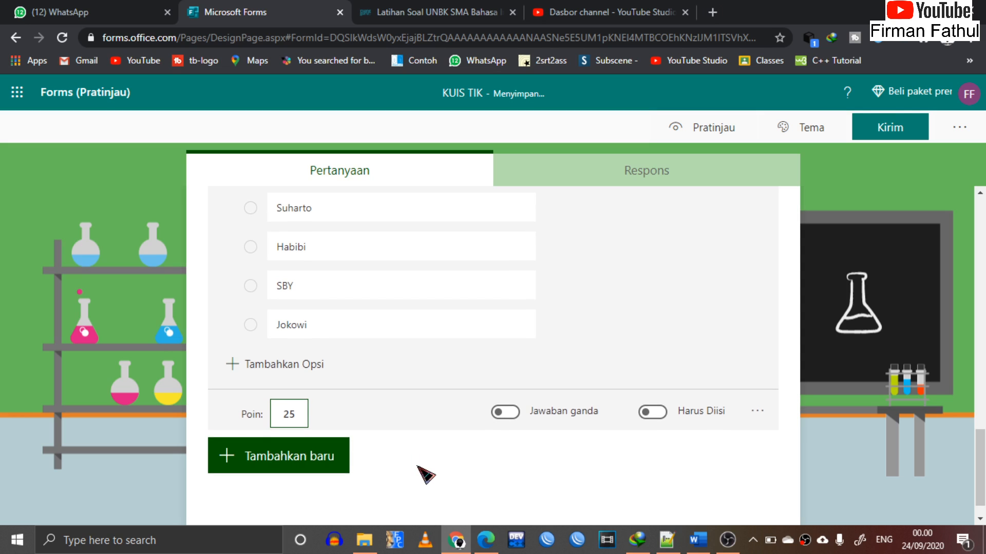
Try allowing multiple answers for the president question and switch back to a single answer.
scroll(613, 439, up, 1)
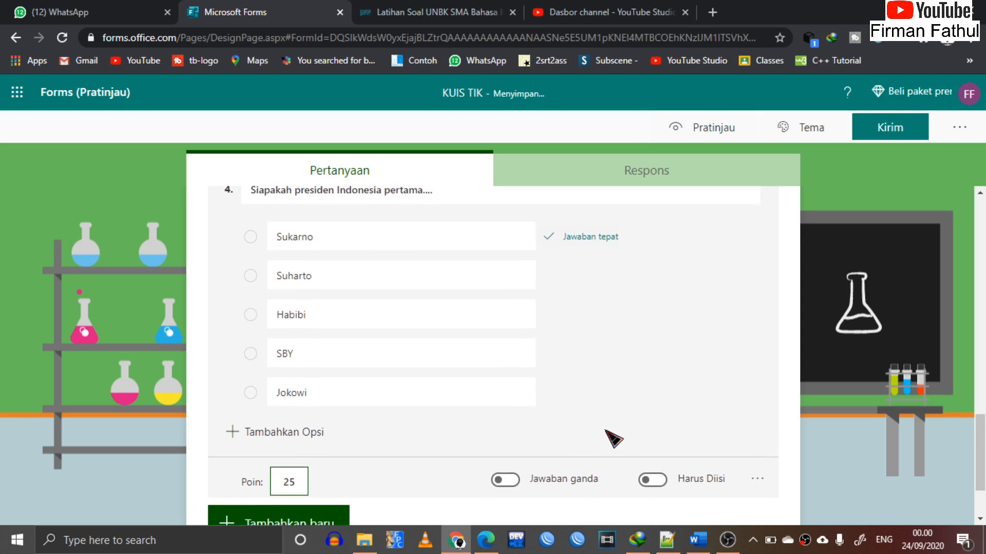
click(509, 473)
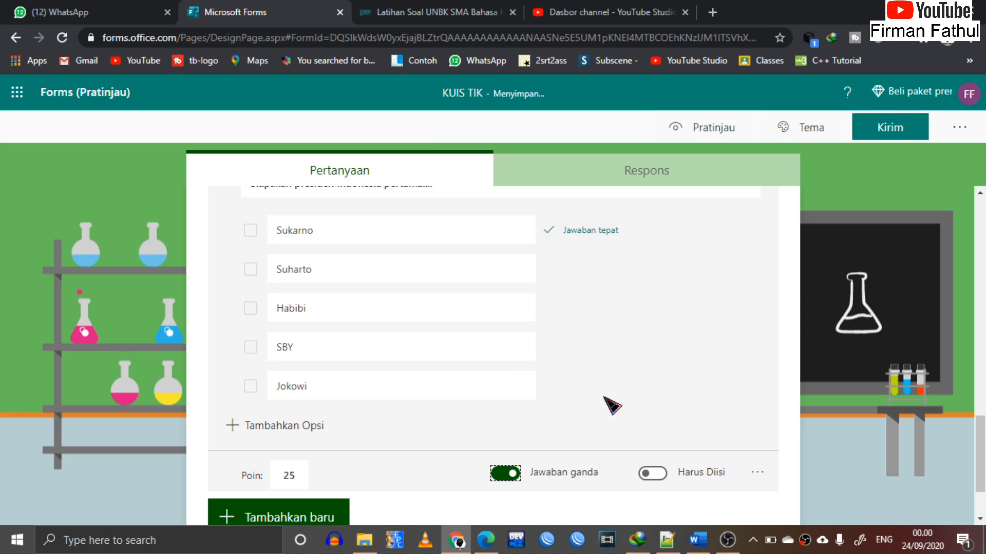
click(512, 480)
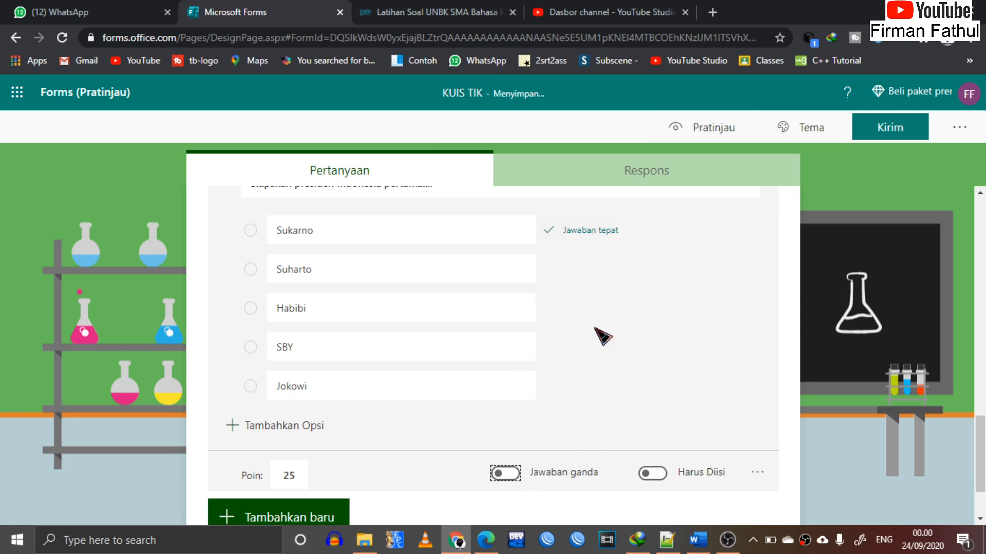
Preview the quiz, fill in the identity section with name "asdfsad", class XA2 and attendance number 12, and continue to the next section.
click(716, 129)
scroll(563, 318, up, 5)
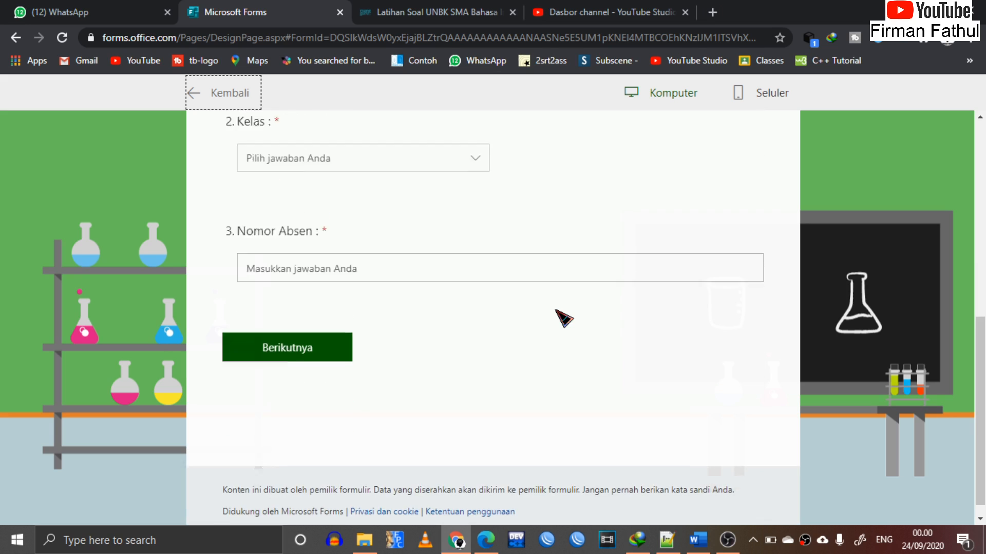
scroll(564, 318, down, 2)
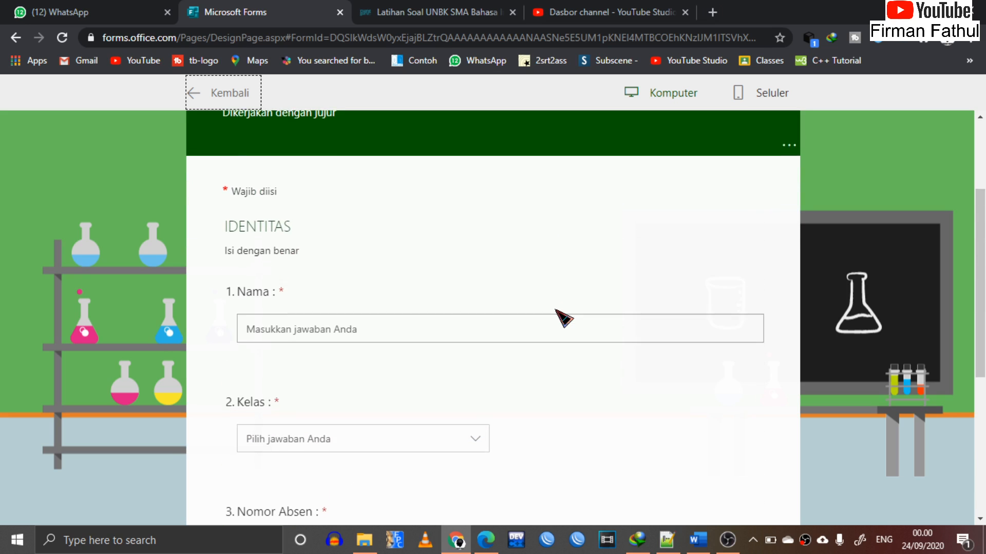
click(434, 243)
text(asdfsad)
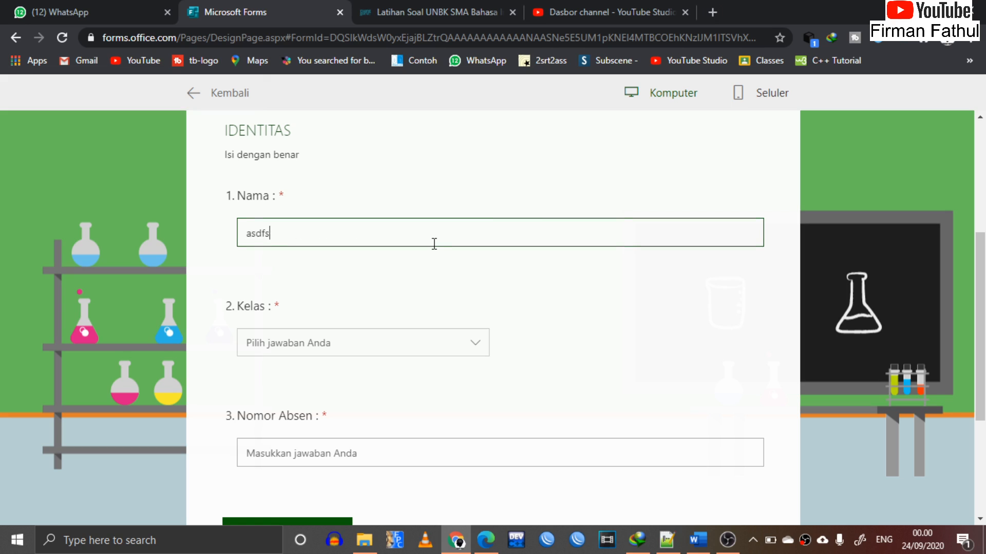
click(347, 359)
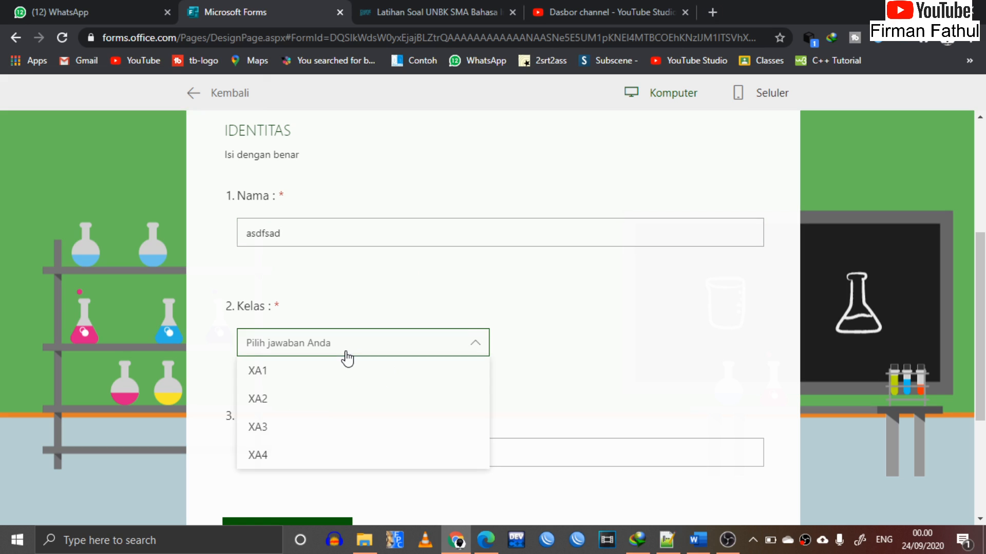
click(300, 398)
click(298, 459)
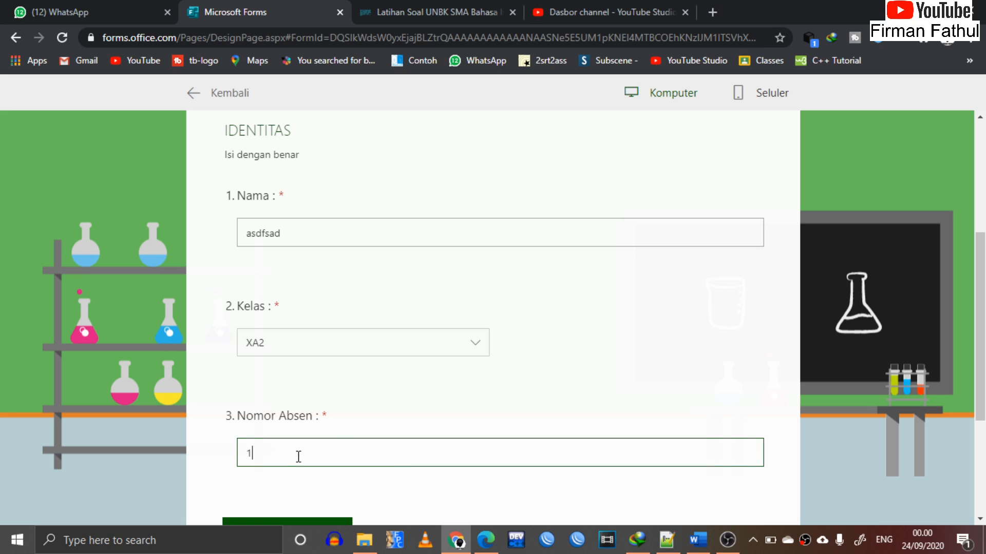
text(12)
click(299, 522)
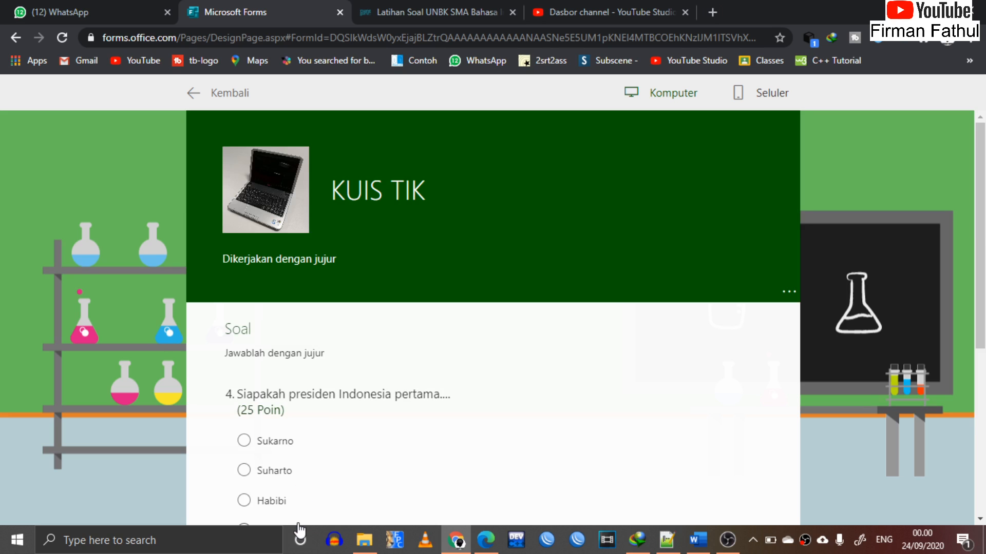
Test the single-choice options of the president question in the preview by selecting "Sukarno" and "Habibi", and return to the editor.
scroll(298, 481, down, 5)
scroll(299, 479, up, 2)
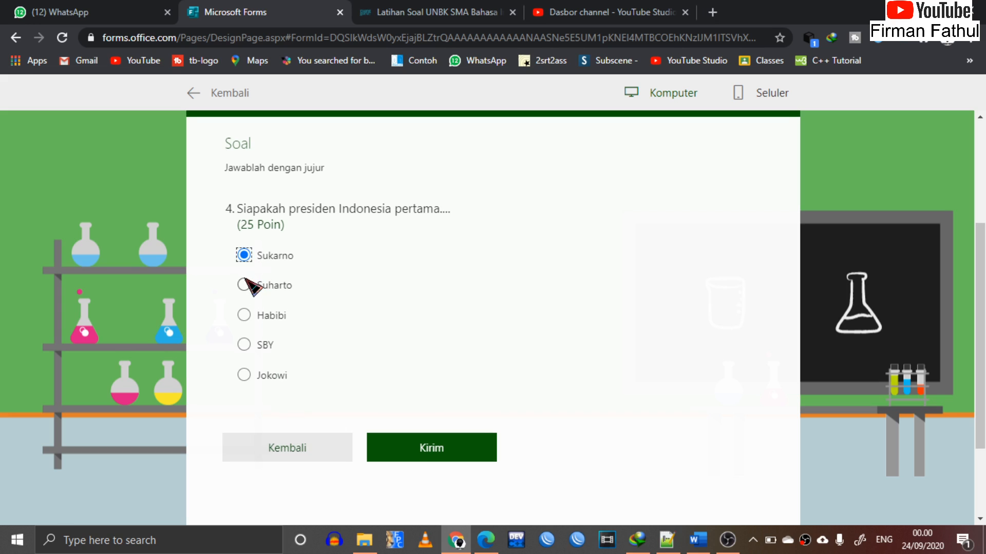
click(245, 317)
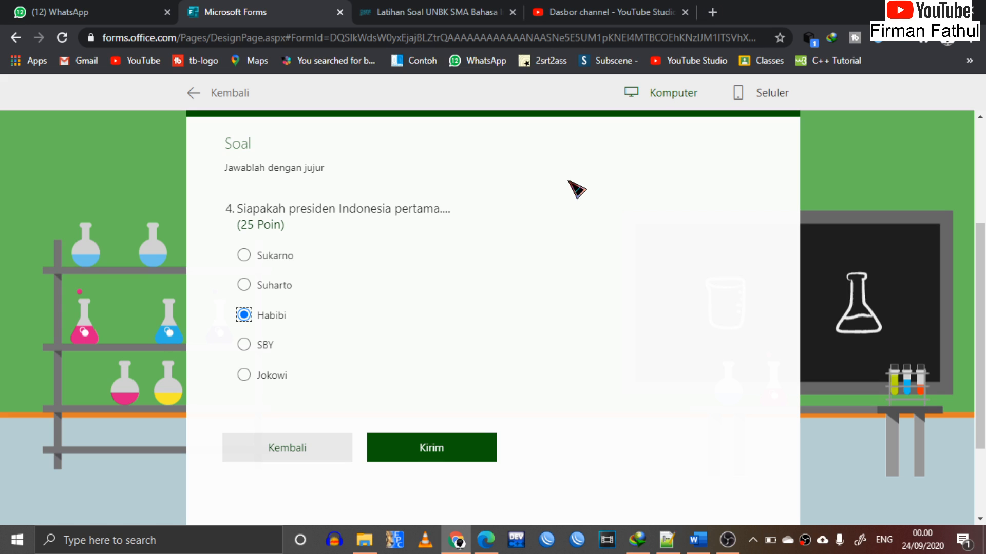
scroll(403, 325, up, 3)
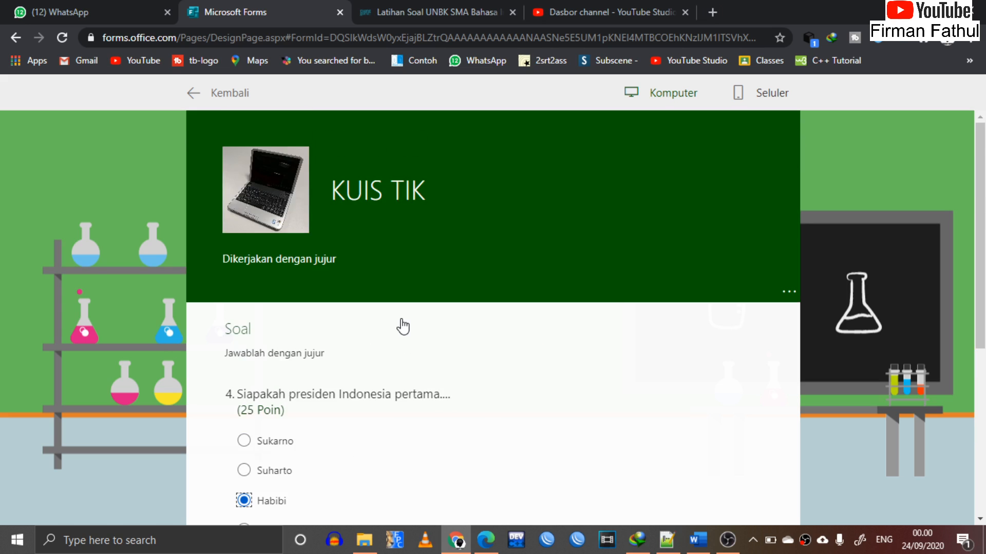
click(193, 95)
Open the president question for editing and allow multiple answers.
scroll(337, 338, down, 15)
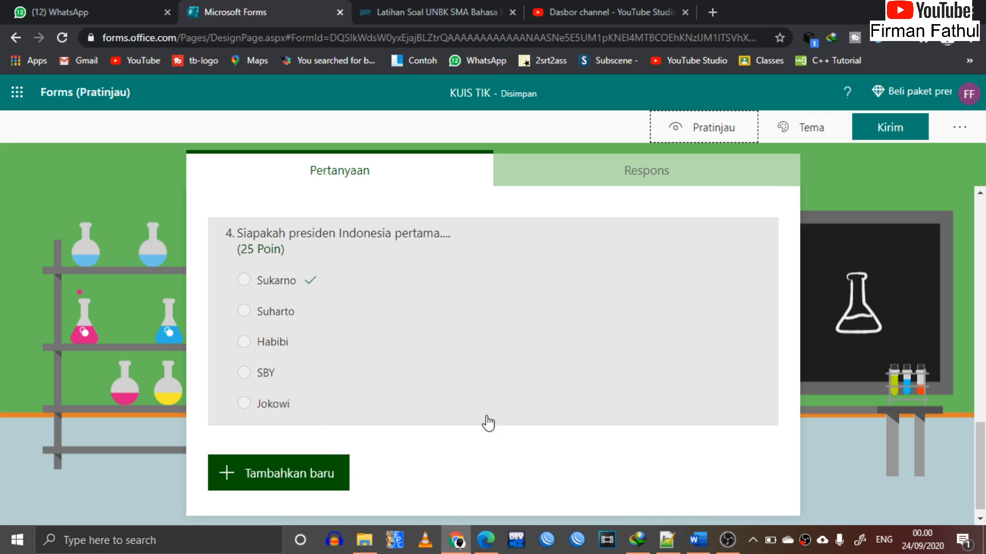
click(287, 354)
scroll(467, 443, down, 2)
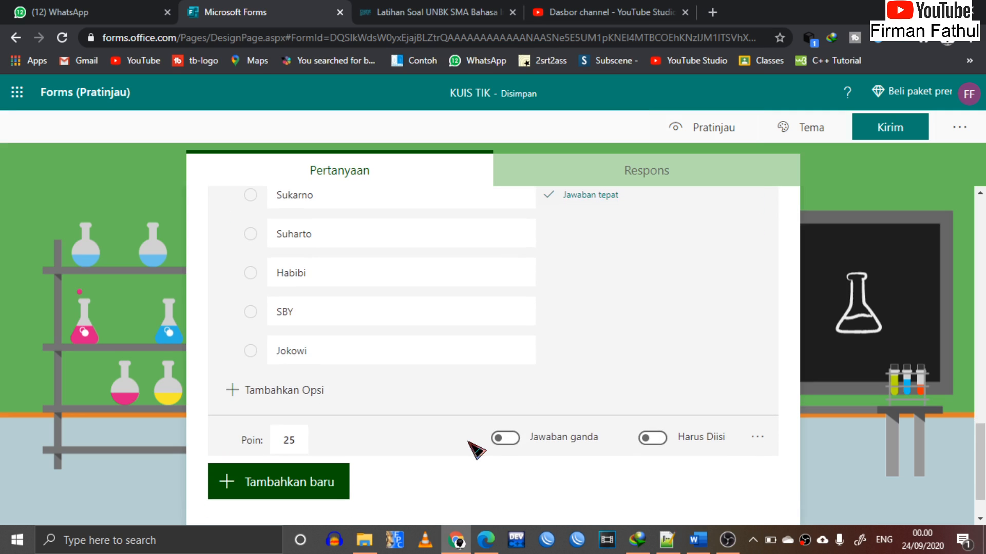
click(511, 440)
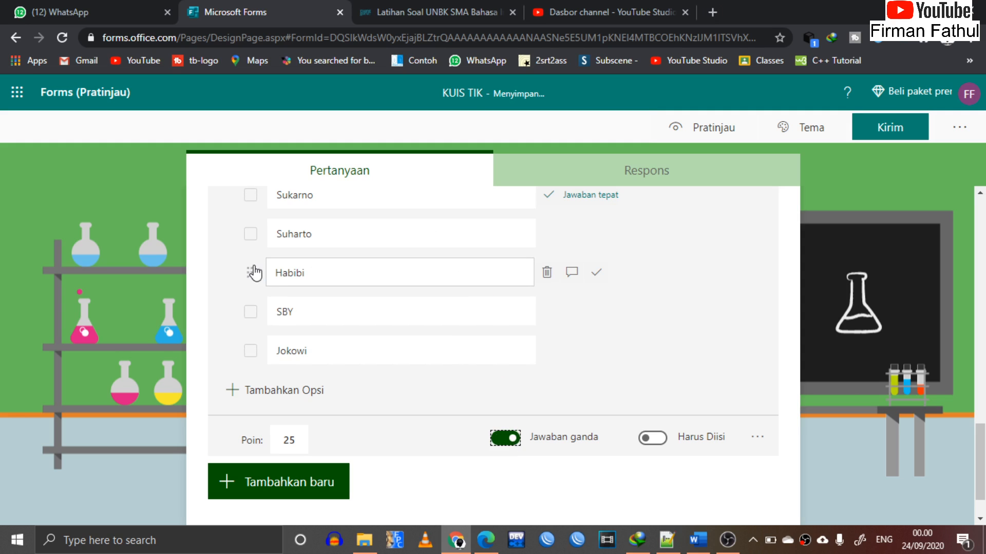
Switch the president question back to a single answer and make it required.
click(512, 443)
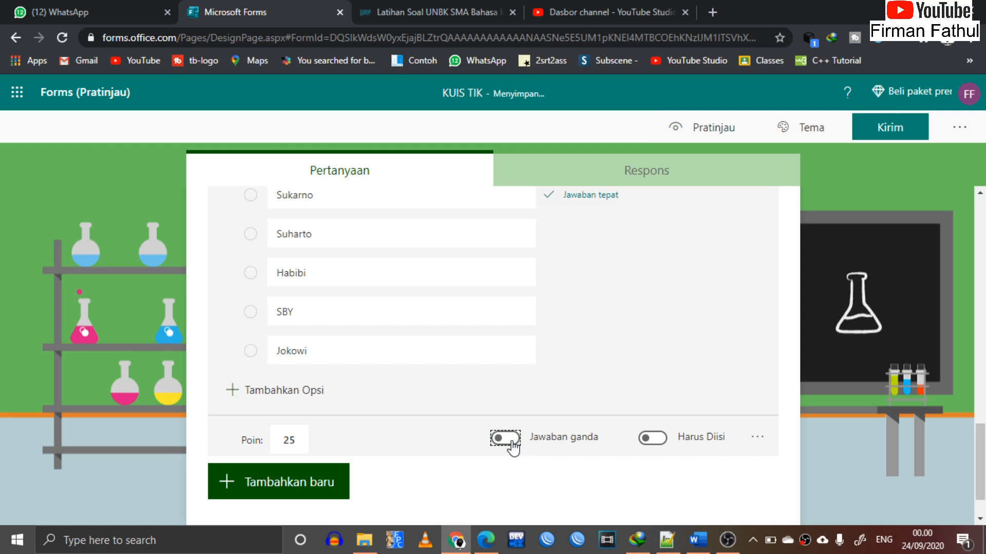
click(662, 446)
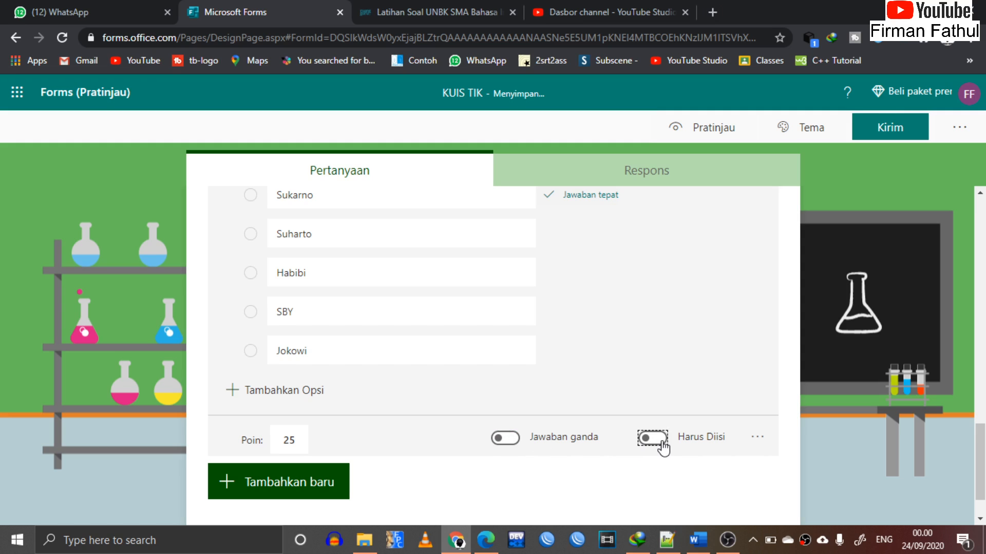
Enable shuffled options (Acak opsi) for the president question.
click(758, 437)
scroll(616, 324, up, 1)
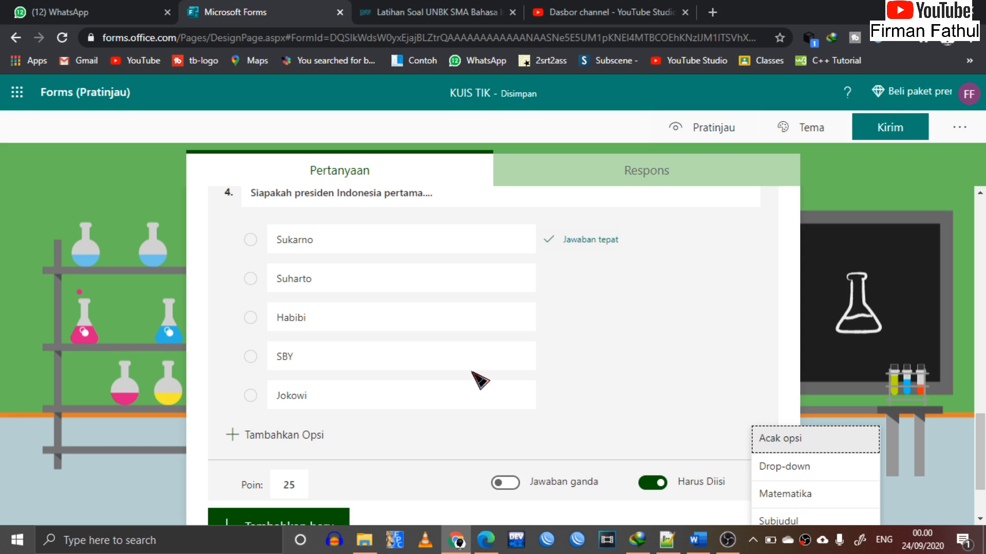
scroll(640, 410, down, 2)
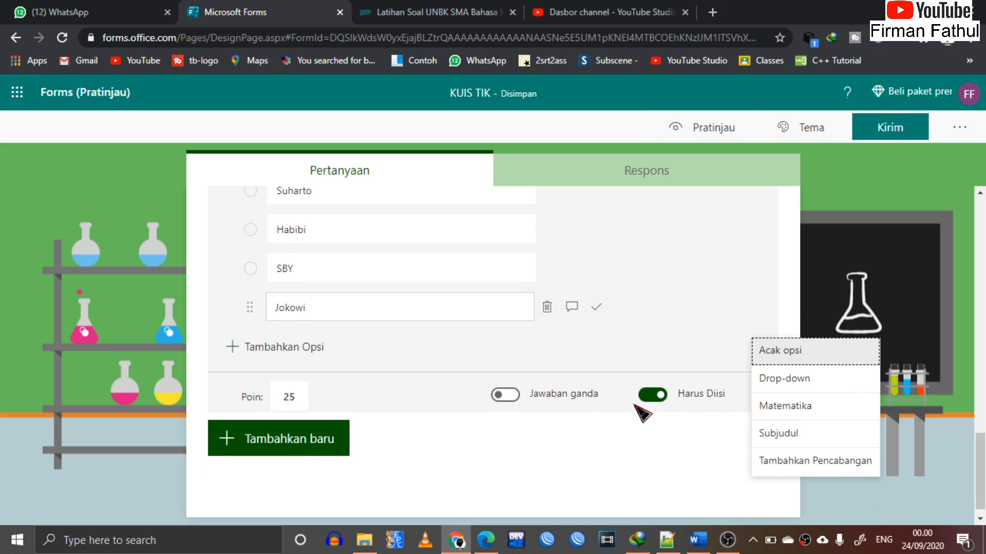
click(794, 359)
scroll(539, 289, up, 2)
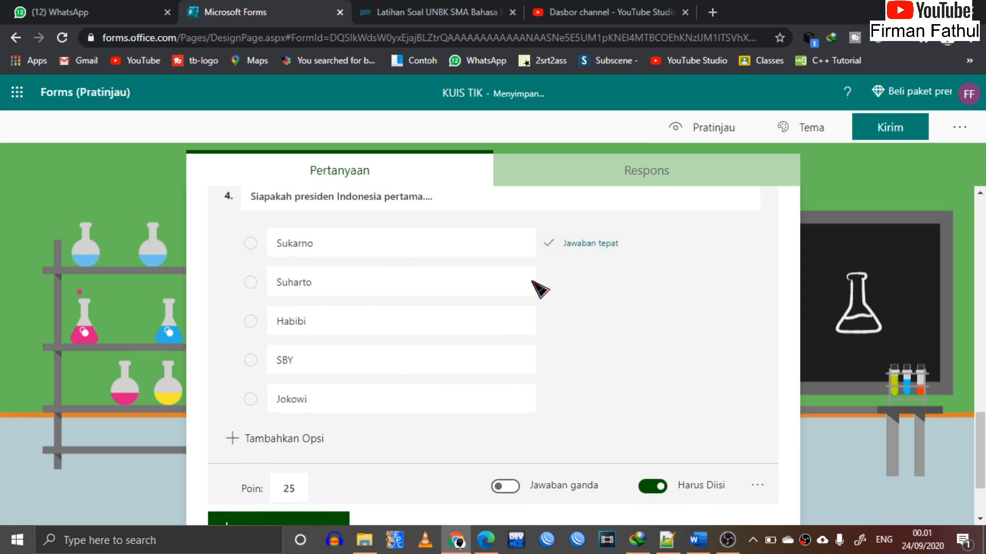
click(533, 283)
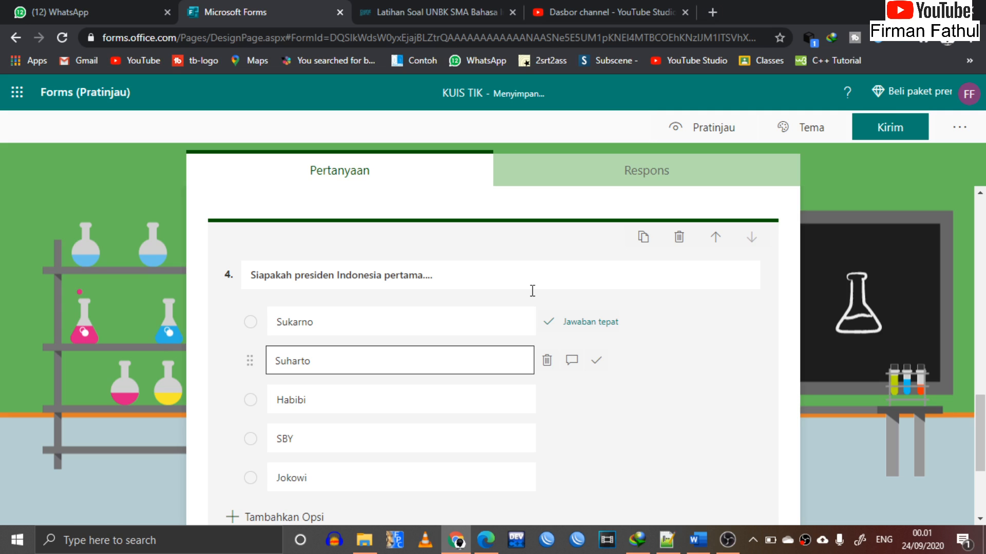
click(532, 290)
scroll(534, 293, up, 2)
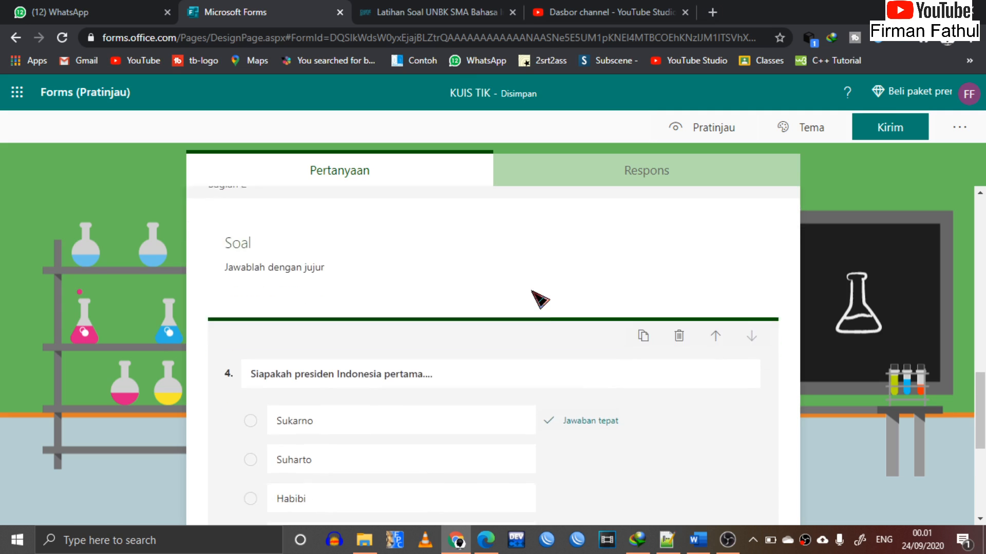
scroll(534, 301, down, 5)
scroll(534, 301, up, 6)
scroll(324, 464, down, 2)
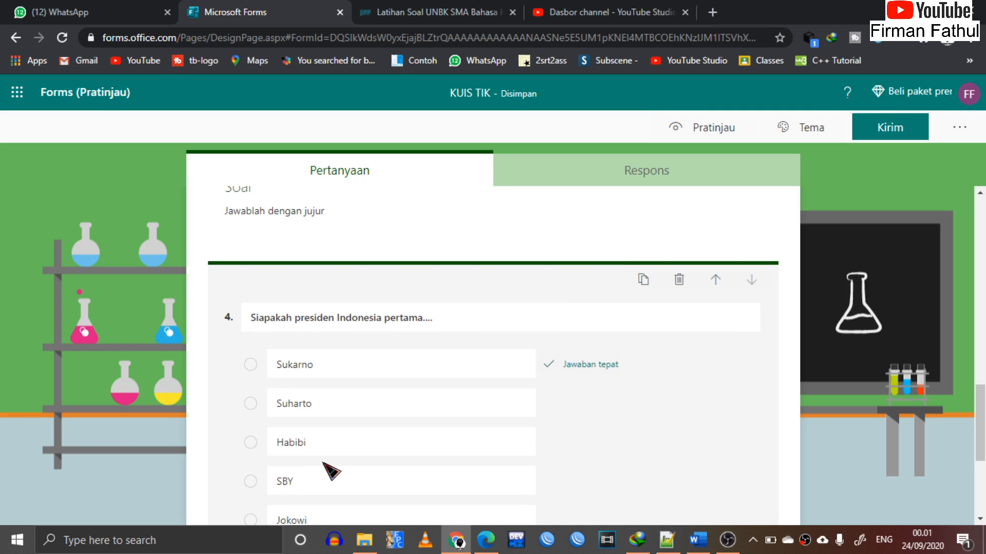
Add a multiple-choice question reading "Jika x=2 dan y=3 berapakah hasil dari persamaan berikut" after the president question.
scroll(328, 470, down, 1)
scroll(326, 469, down, 3)
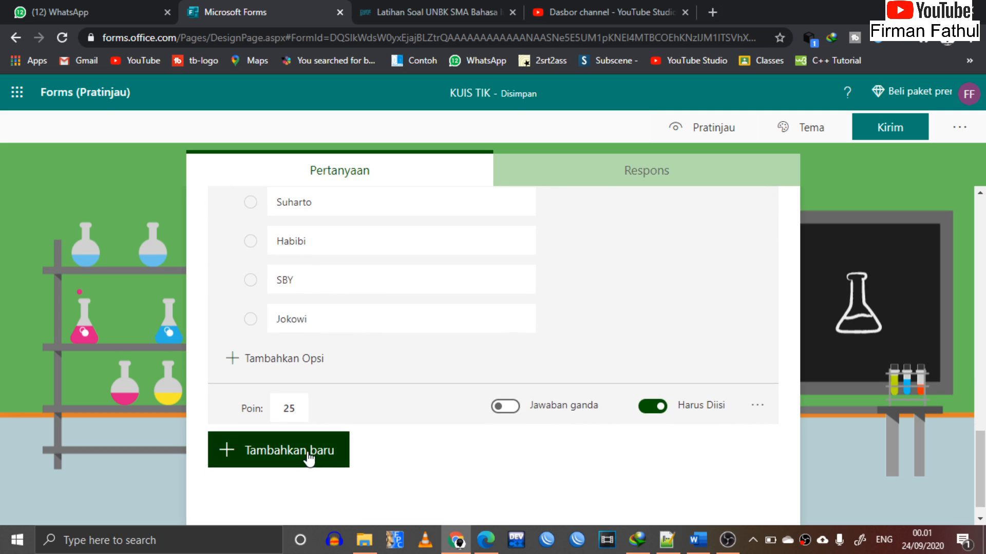
click(308, 458)
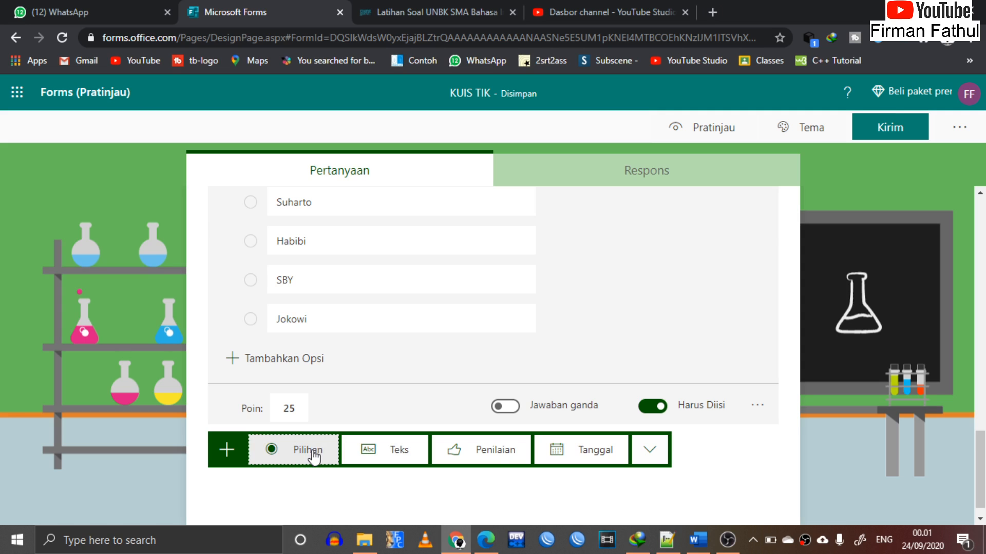
click(308, 451)
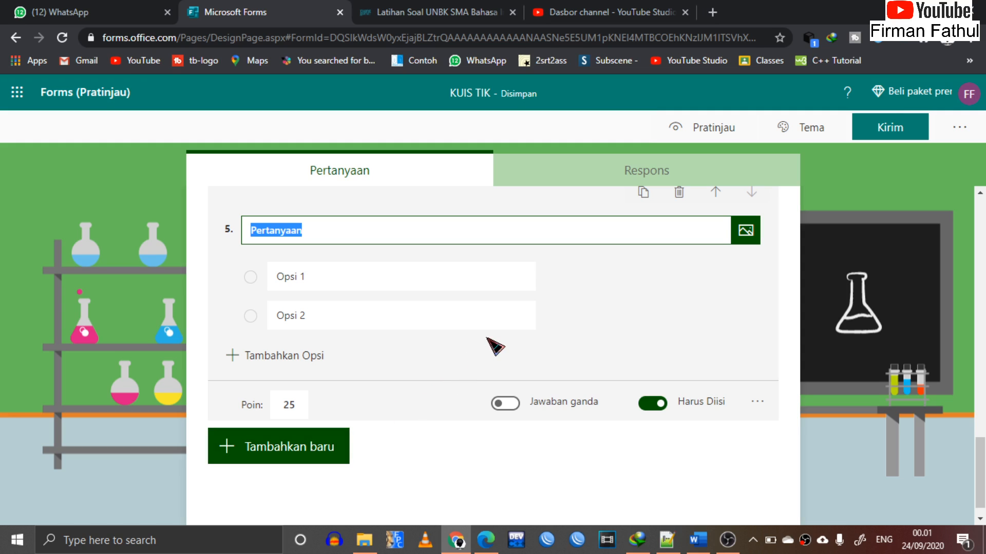
text(Jika x=2 dan y=3 b)
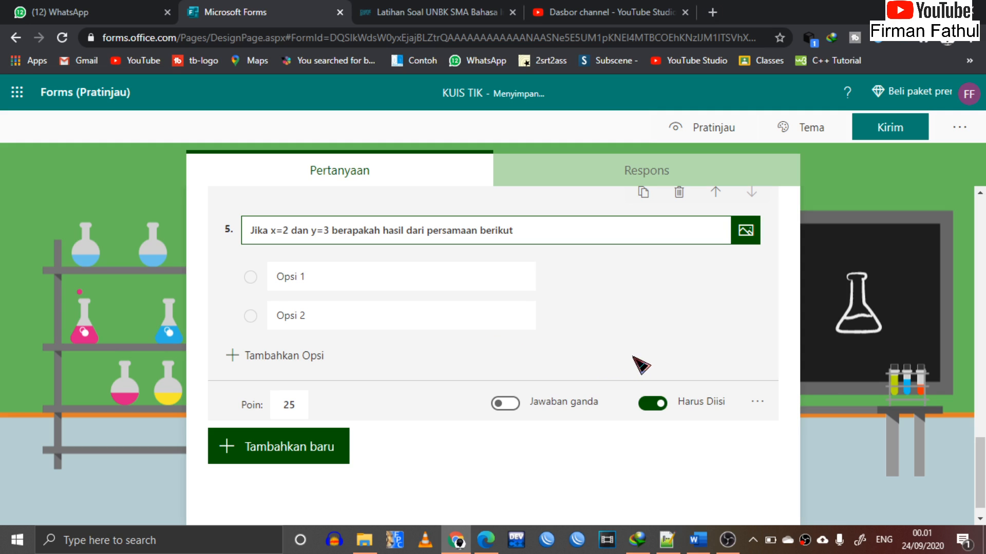
Turn on the Matematika option for question 5 and check its additional question settings.
scroll(641, 366, up, 1)
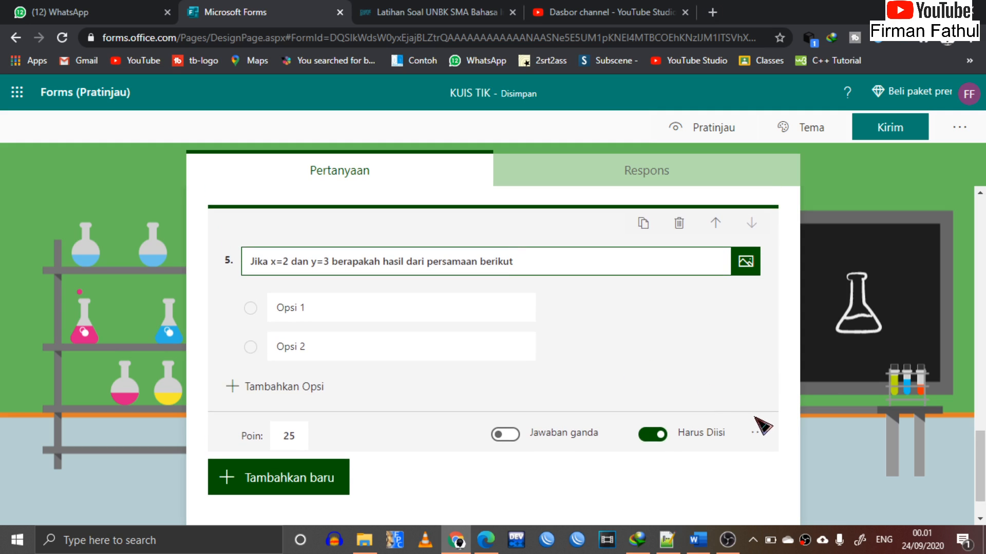
click(756, 434)
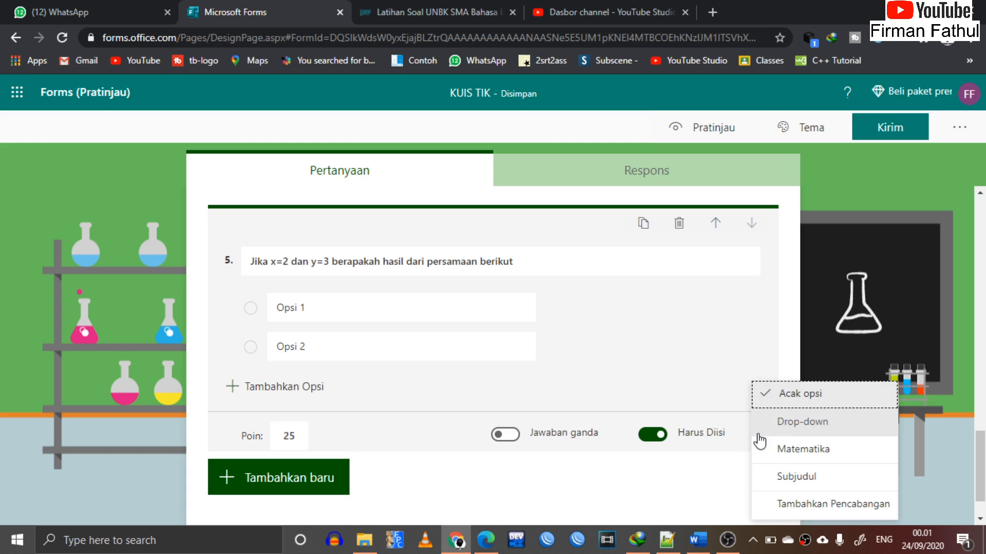
click(803, 450)
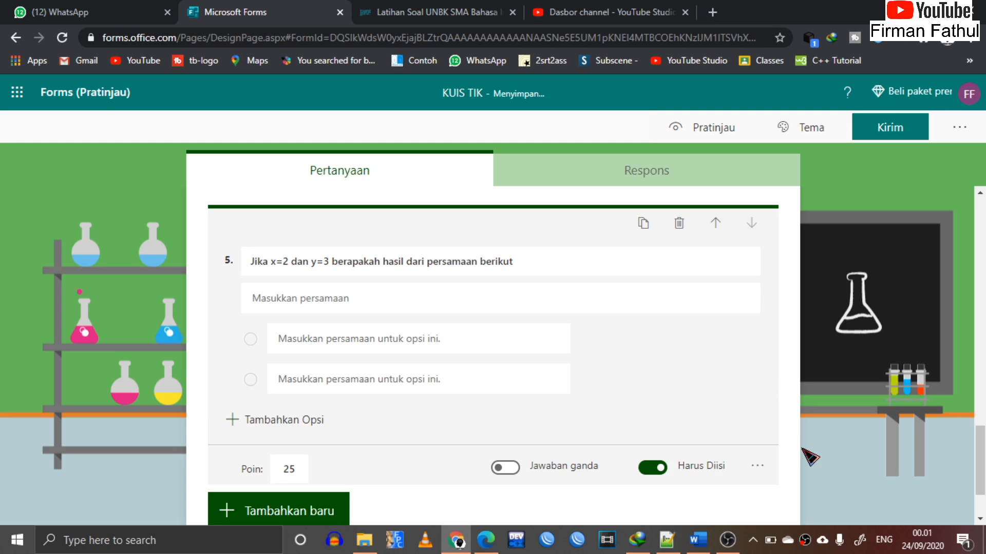
click(756, 465)
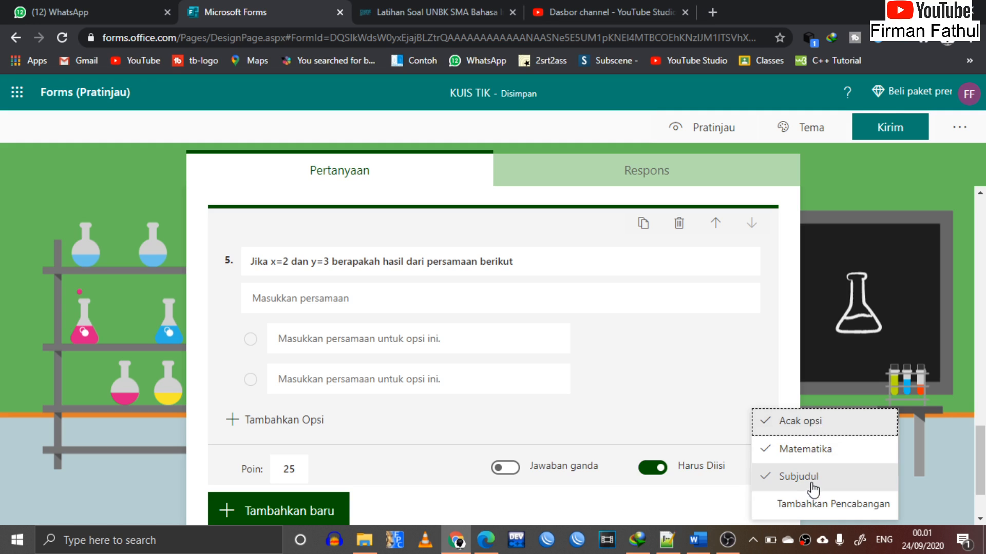
Enter the equation x^3+y^2 for question 5, and switch it to plain-text notation and back to math notation.
click(382, 303)
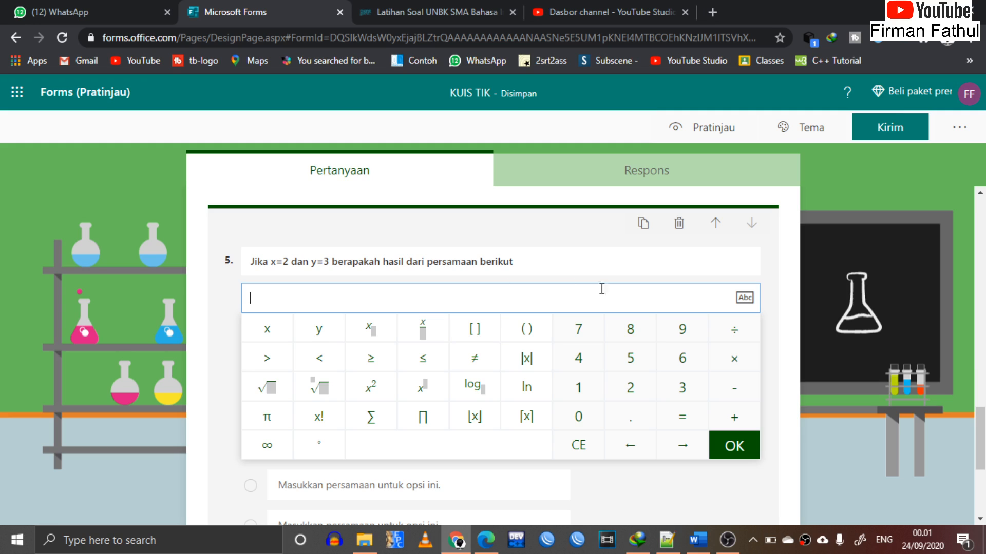
click(372, 388)
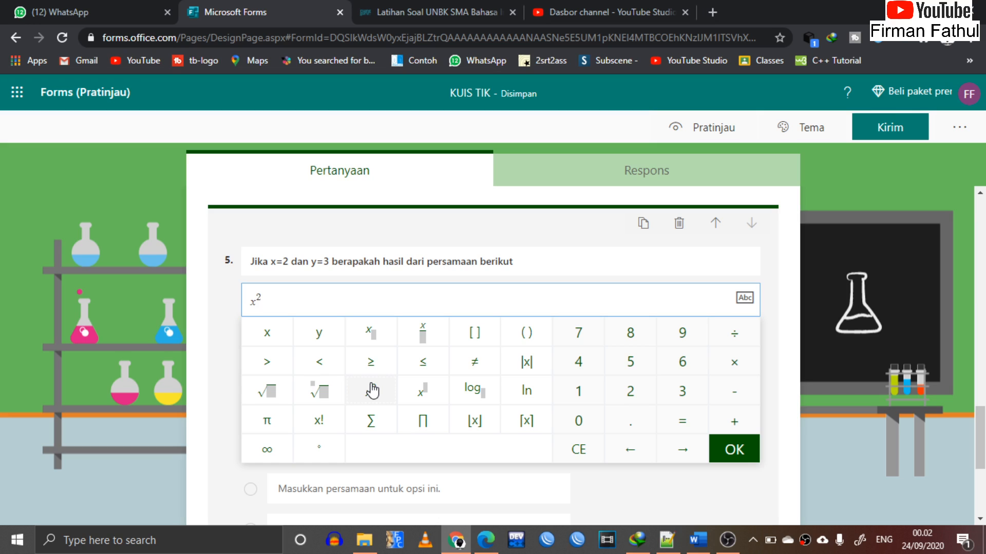
key(BackSpace)
key(BackSpace)
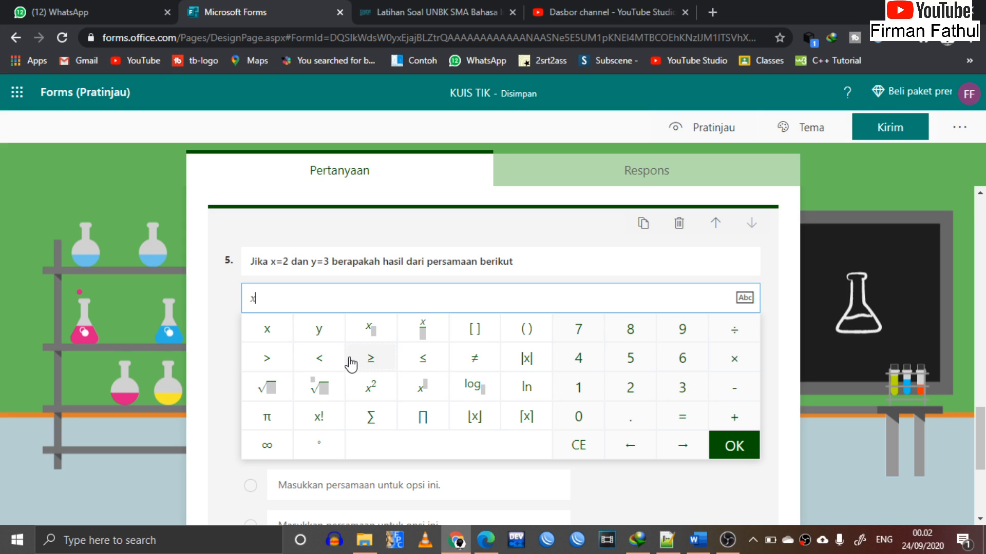
click(423, 396)
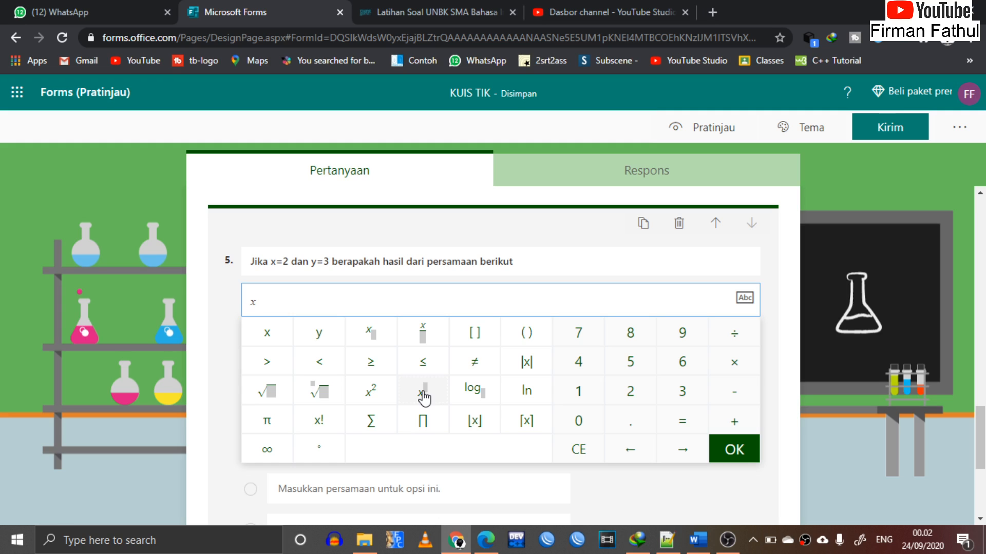
text(3)
key(Right)
key(Right)
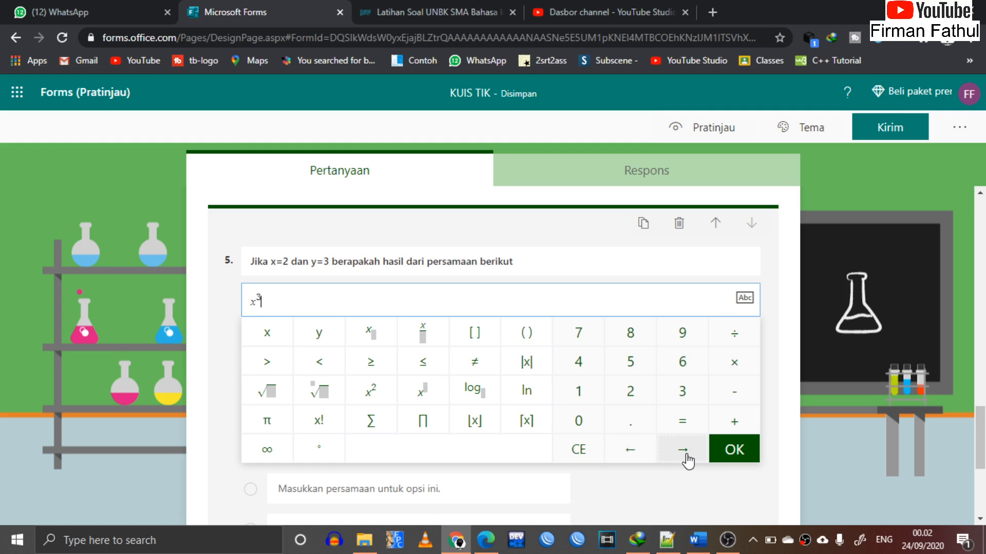
text(+y)
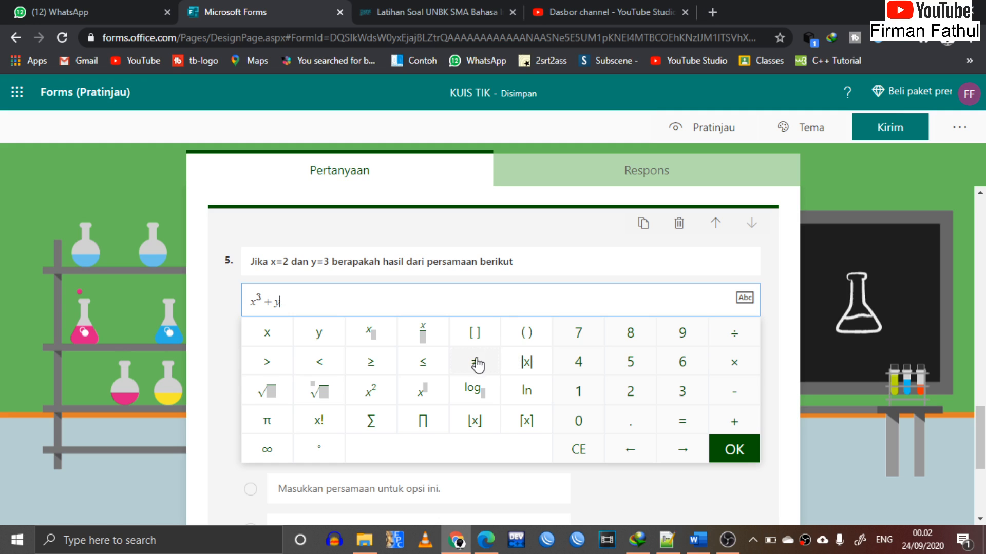
click(422, 397)
text(2)
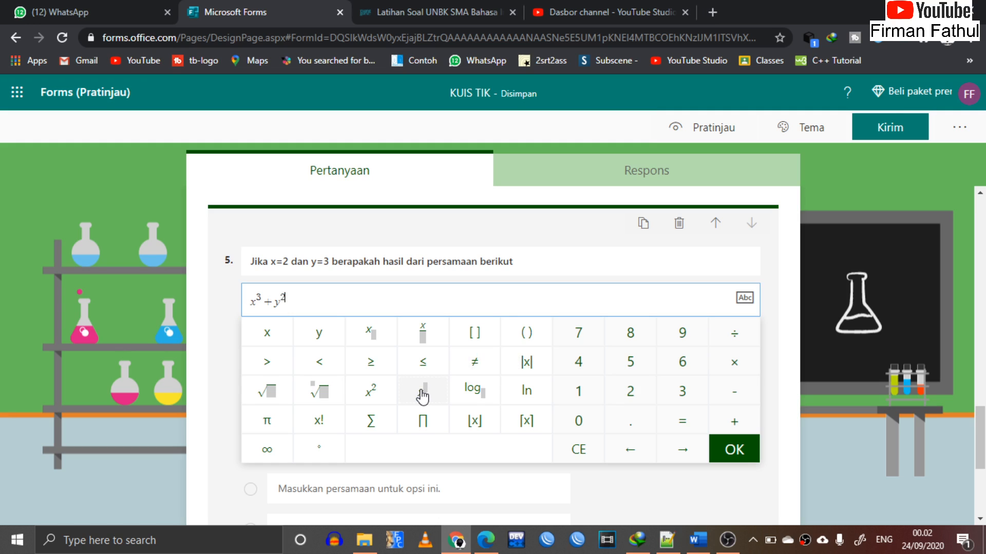
click(745, 299)
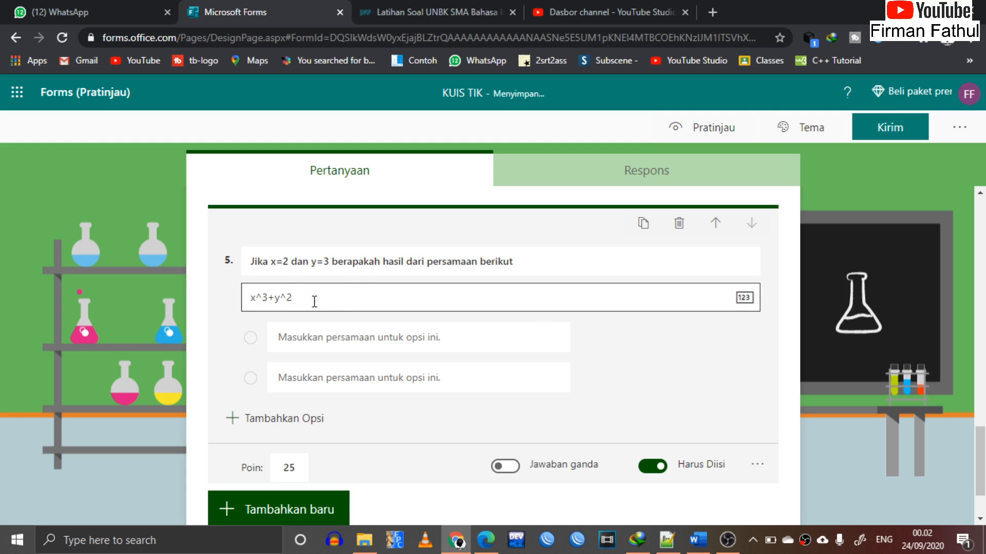
click(745, 303)
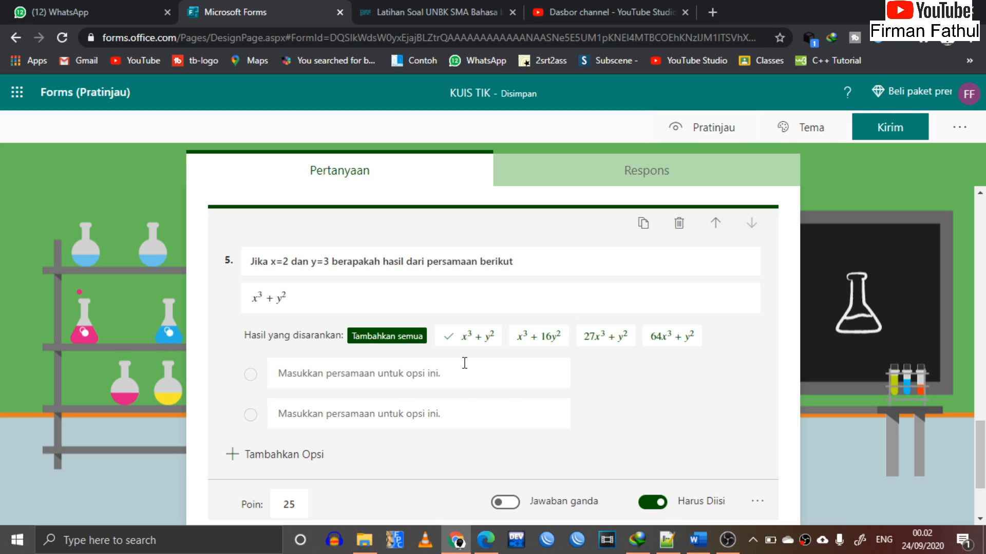
Try adding all suggested results as answer options of question 5, and delete every one of them.
click(417, 338)
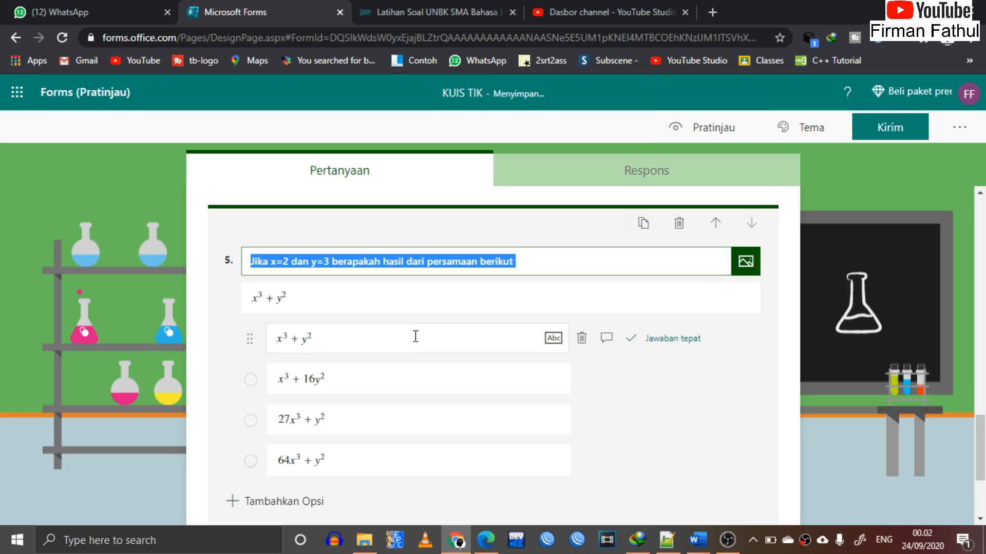
scroll(378, 408, down, 1)
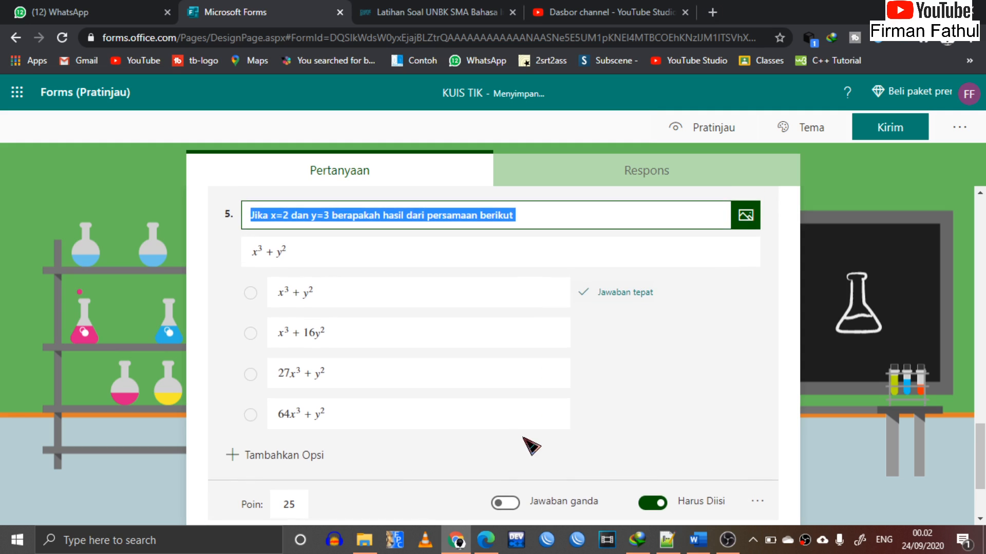
click(582, 412)
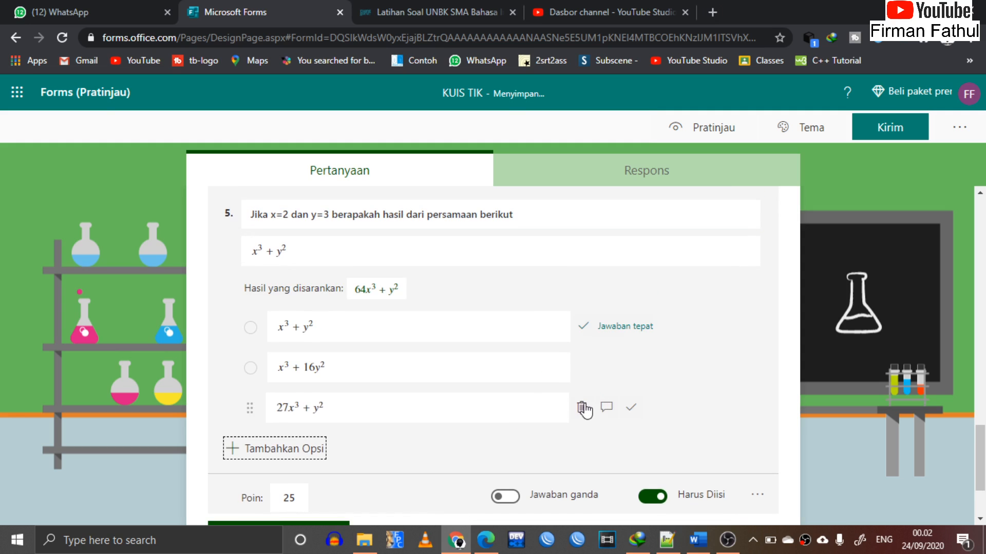
click(585, 408)
click(582, 368)
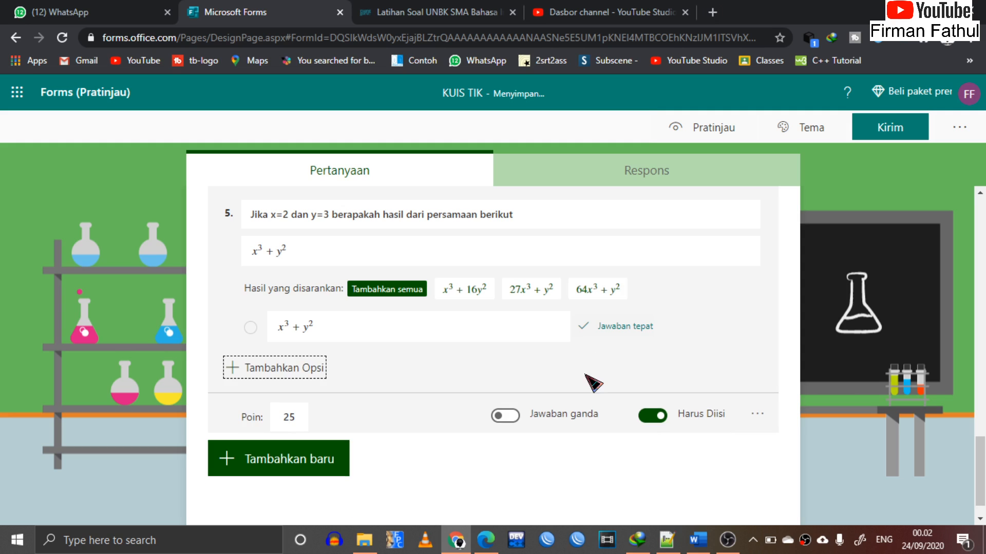
click(582, 327)
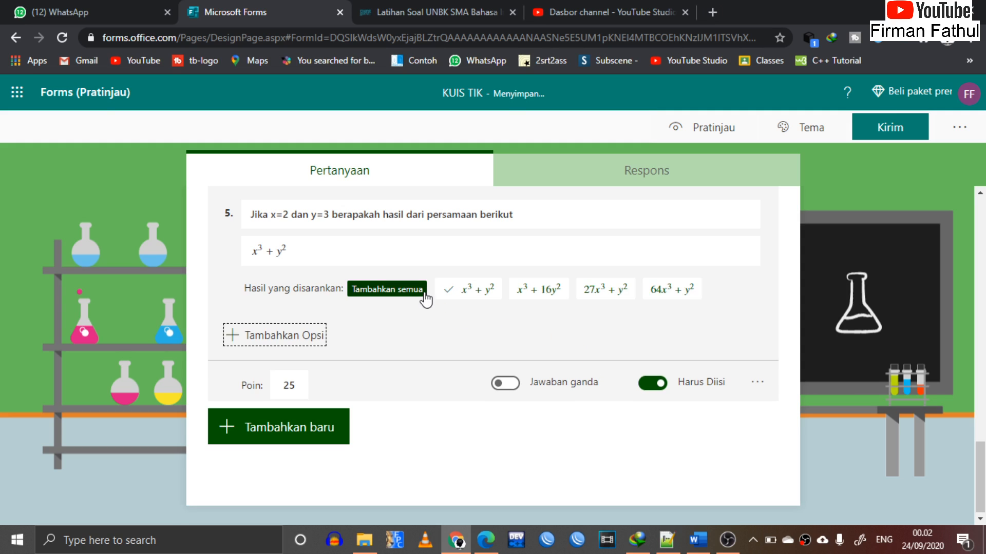
Replace the equation of question 5 with x^2+y^2 in plain-text notation and return it to math notation.
click(396, 254)
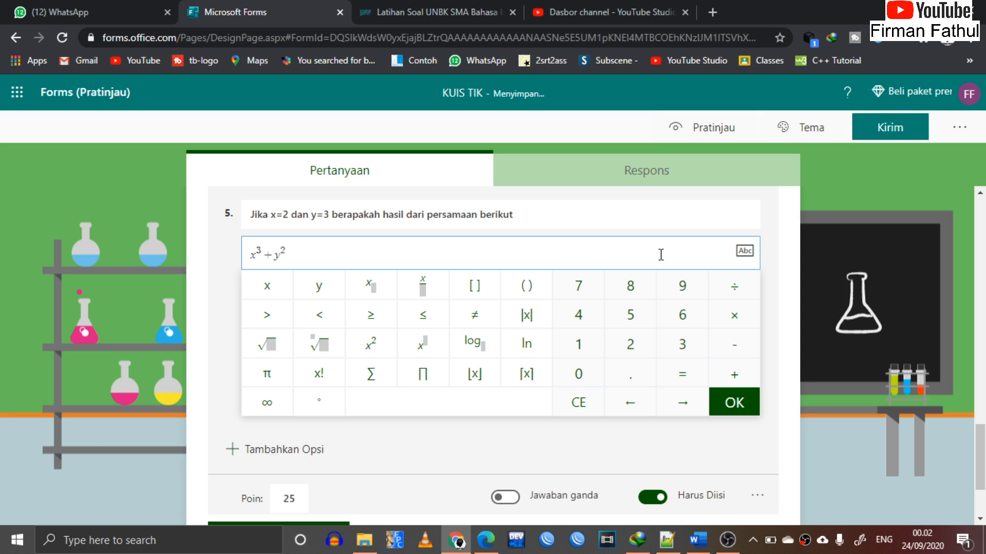
click(745, 251)
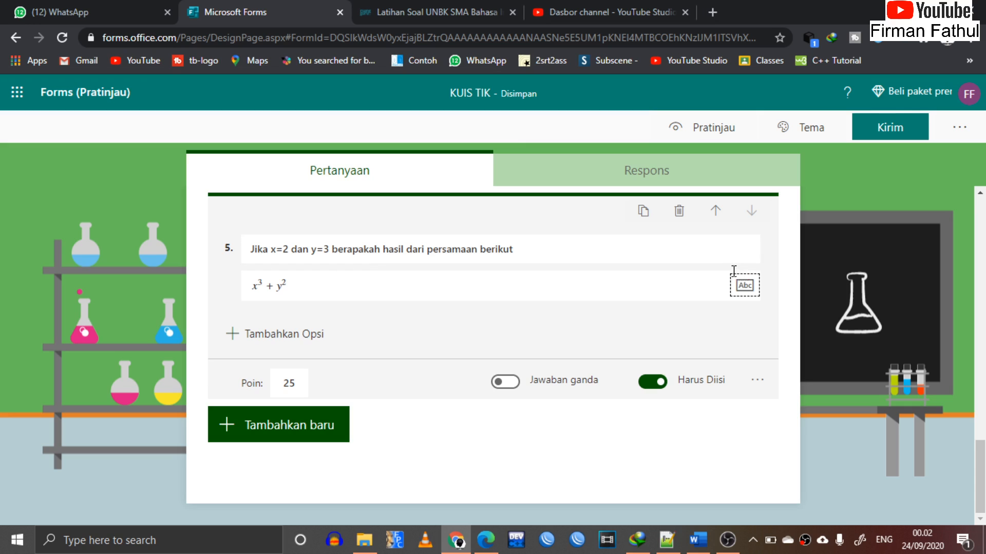
click(741, 289)
triple_click(406, 290)
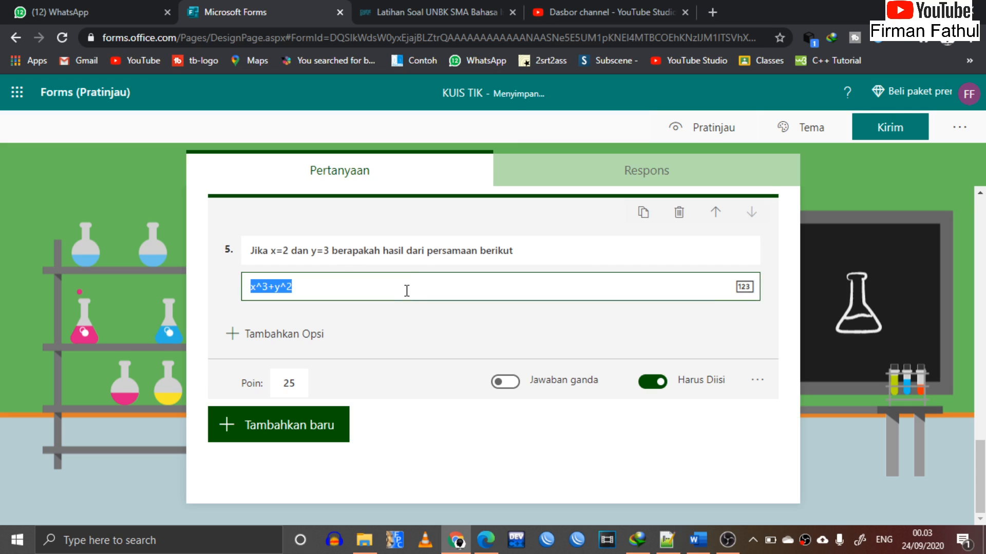
text(x)
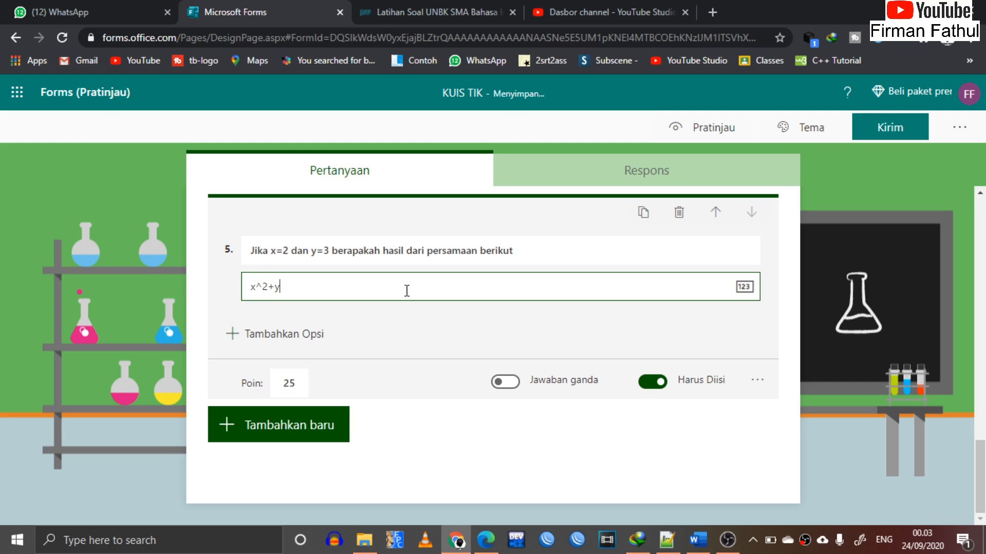
click(744, 287)
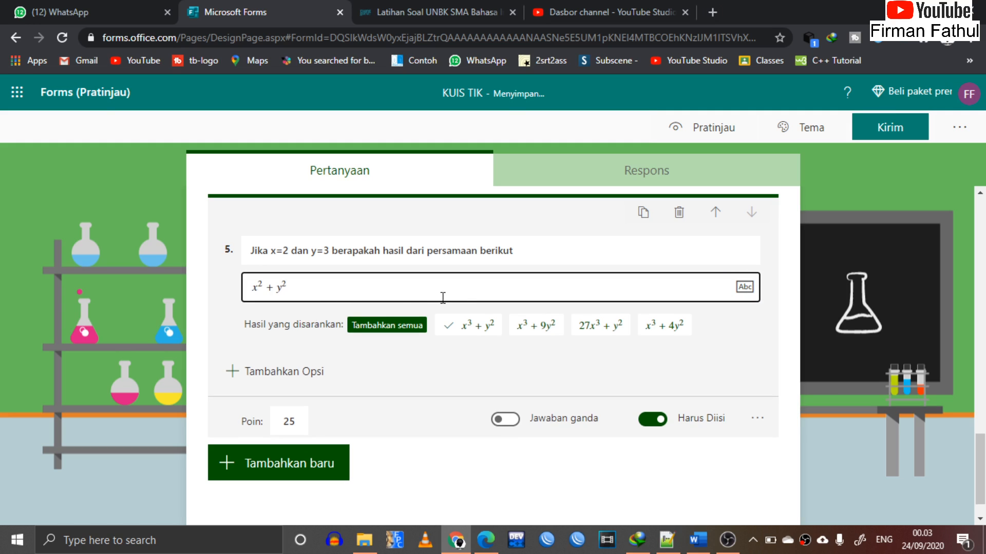
Add a first answer option to question 5 with the value 13.
click(297, 379)
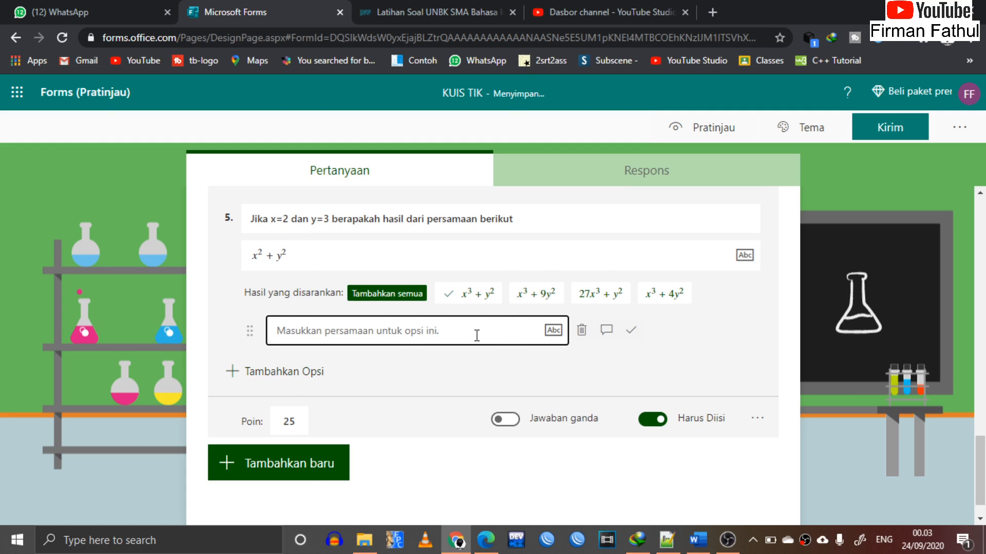
click(476, 336)
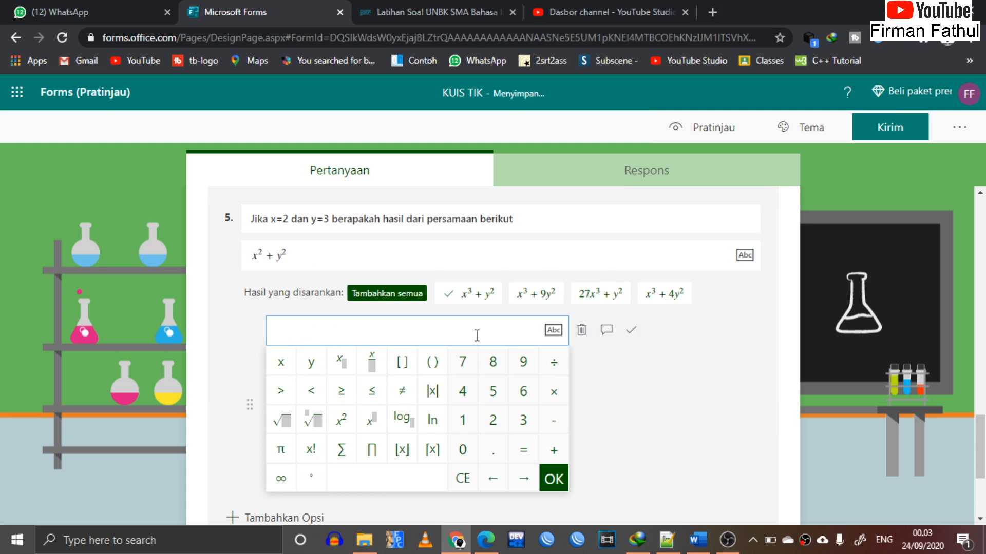
click(678, 368)
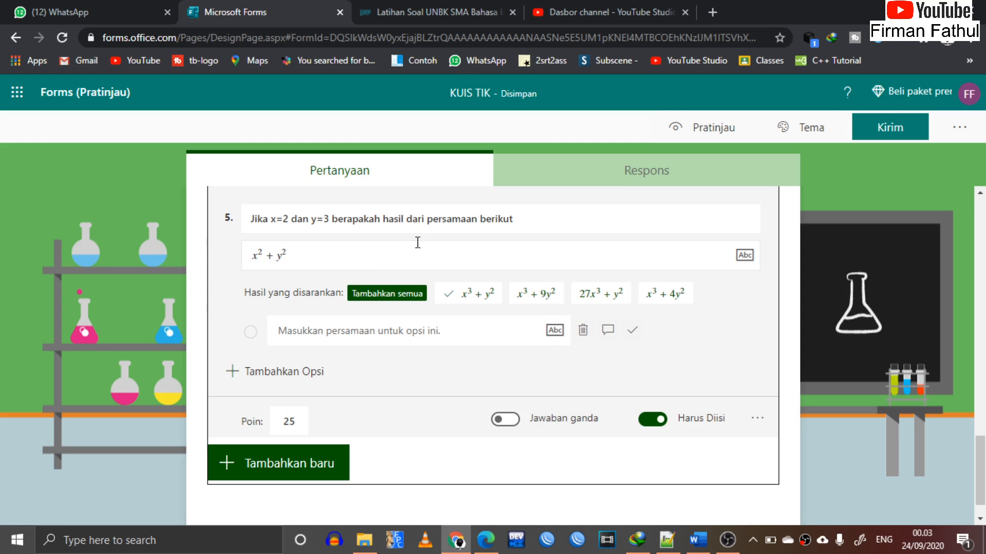
click(337, 340)
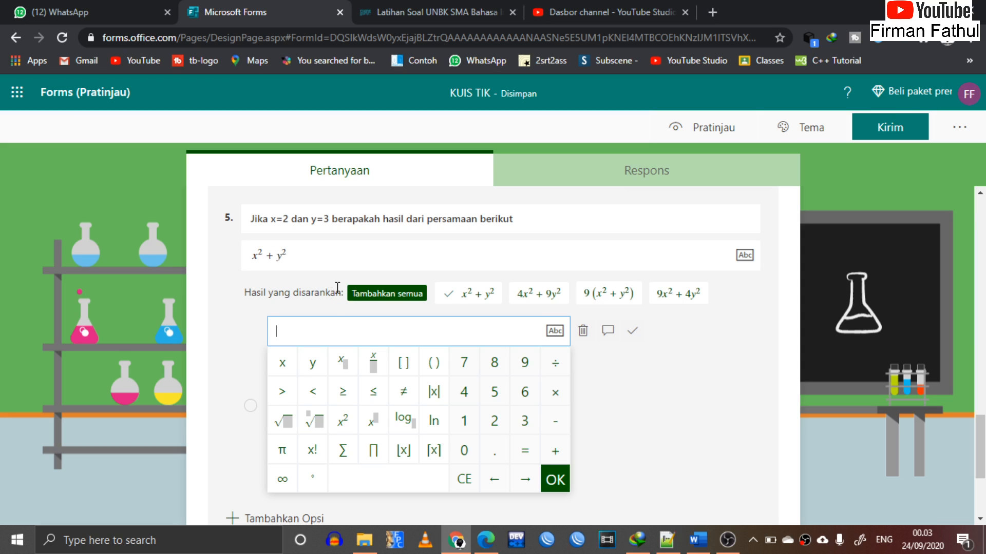
text(13)
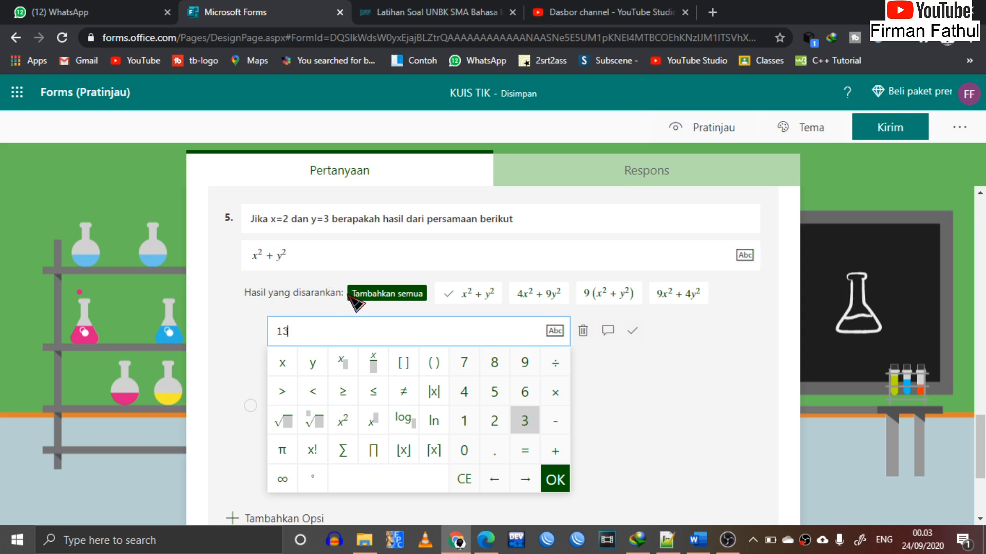
click(644, 440)
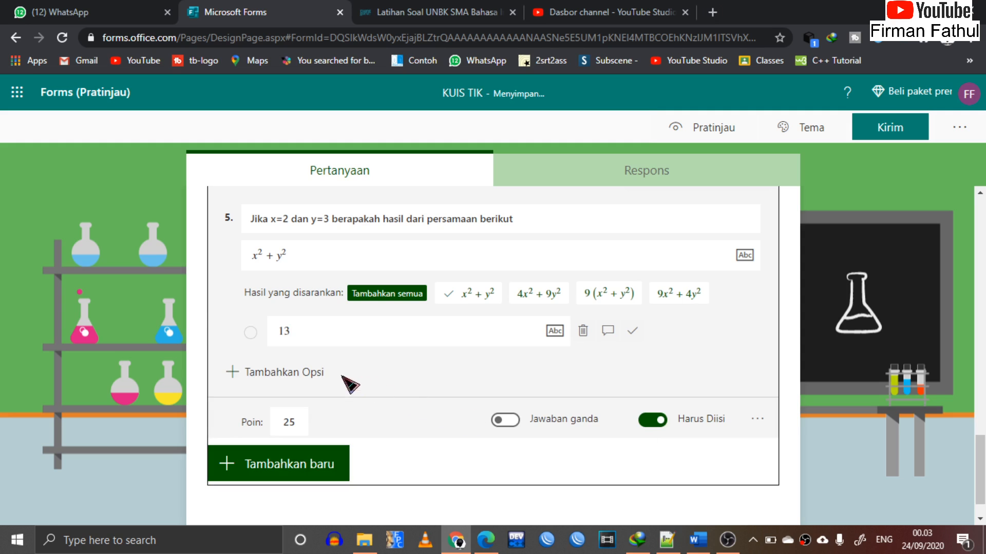
Add two more answer options to question 5, 12 and 11.
click(286, 376)
click(309, 324)
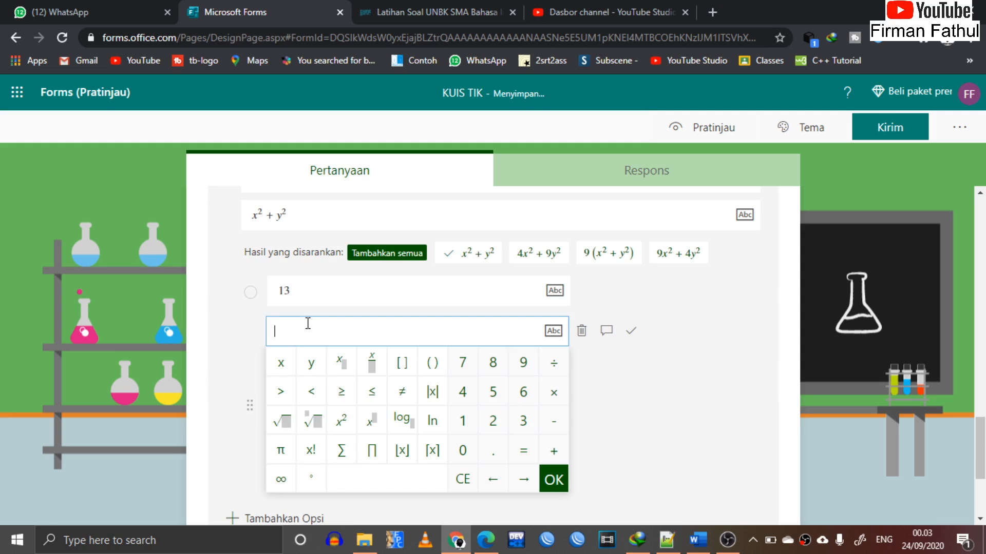
text(23)
click(660, 417)
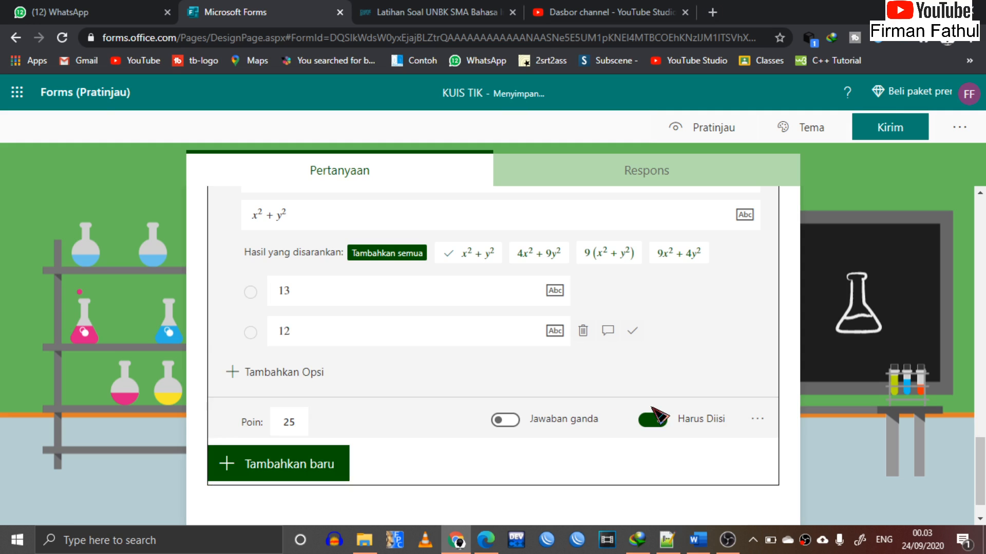
click(297, 382)
click(318, 332)
text(11)
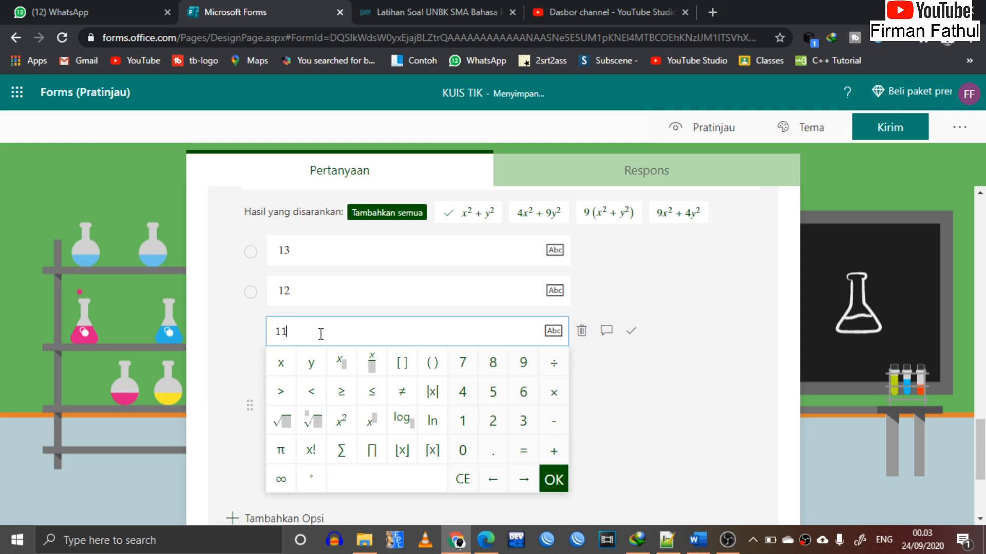
click(664, 431)
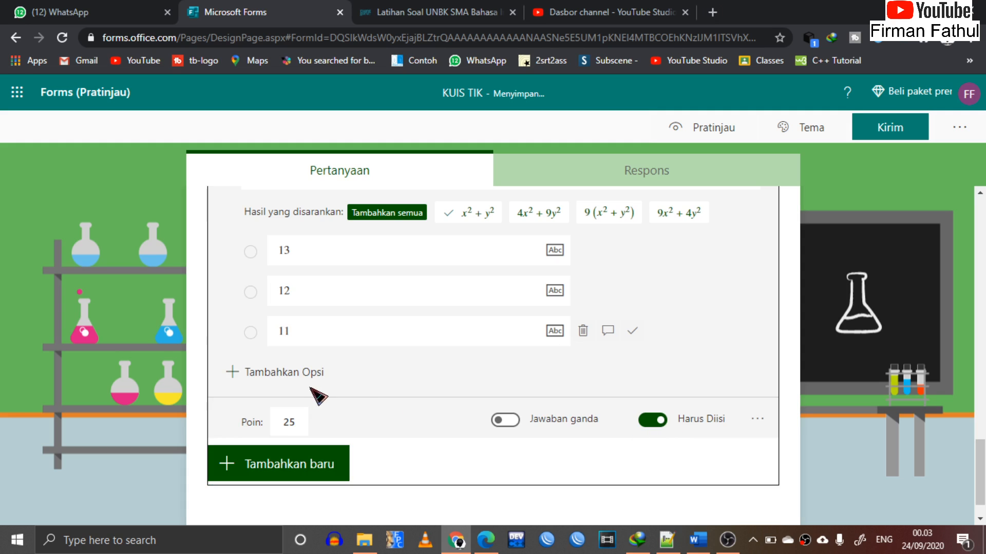
Complete the answer options of question 5 with the values 10 and 9.
click(300, 380)
click(319, 330)
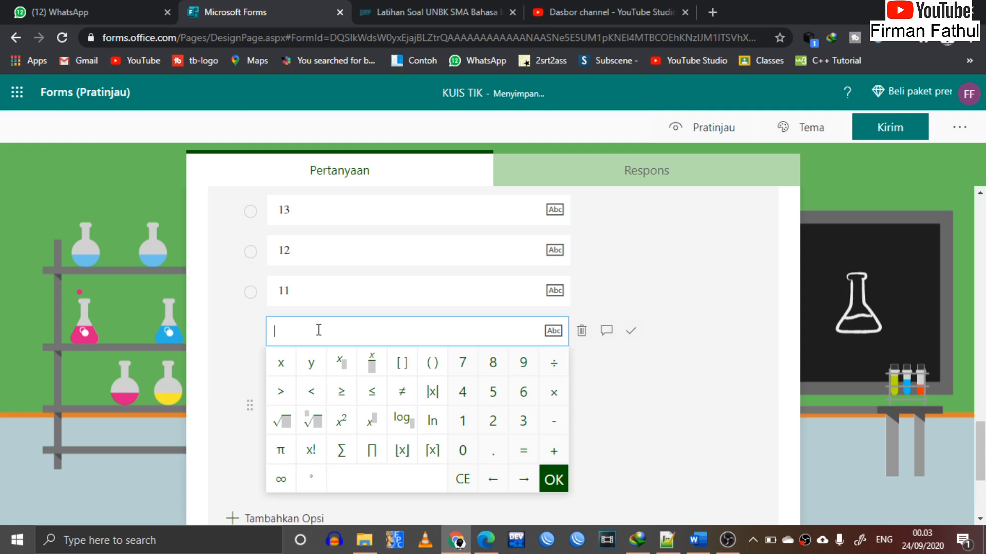
text(10)
click(651, 439)
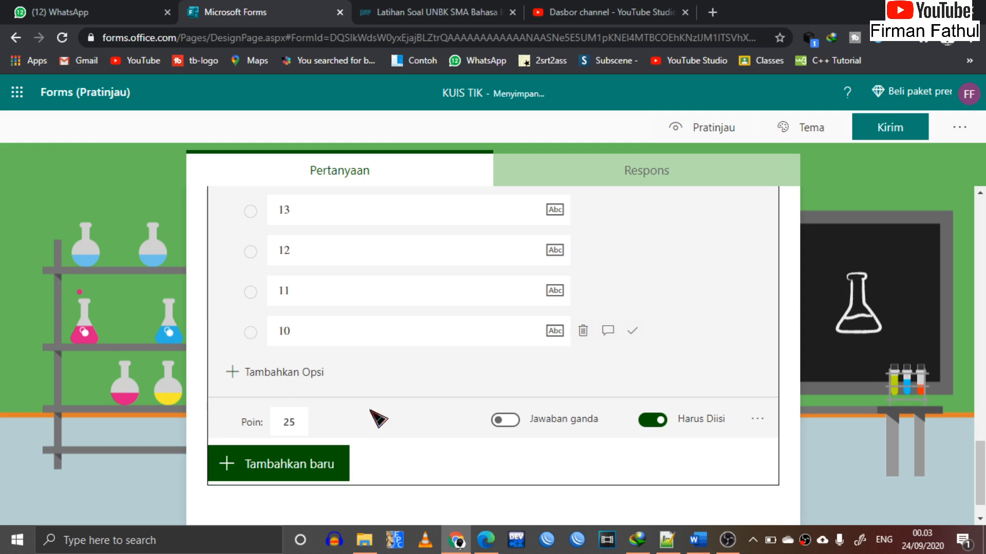
click(278, 381)
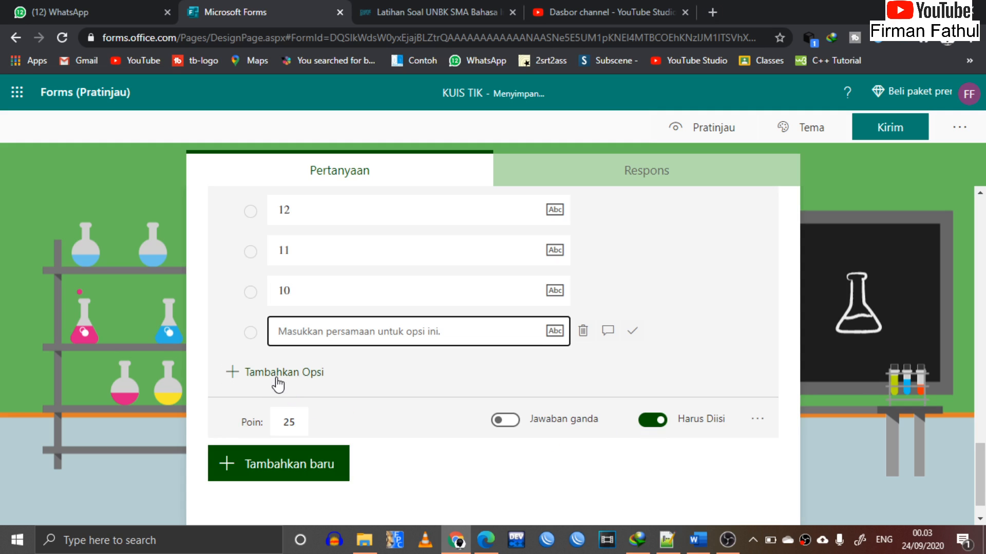
click(369, 332)
text(9)
click(716, 405)
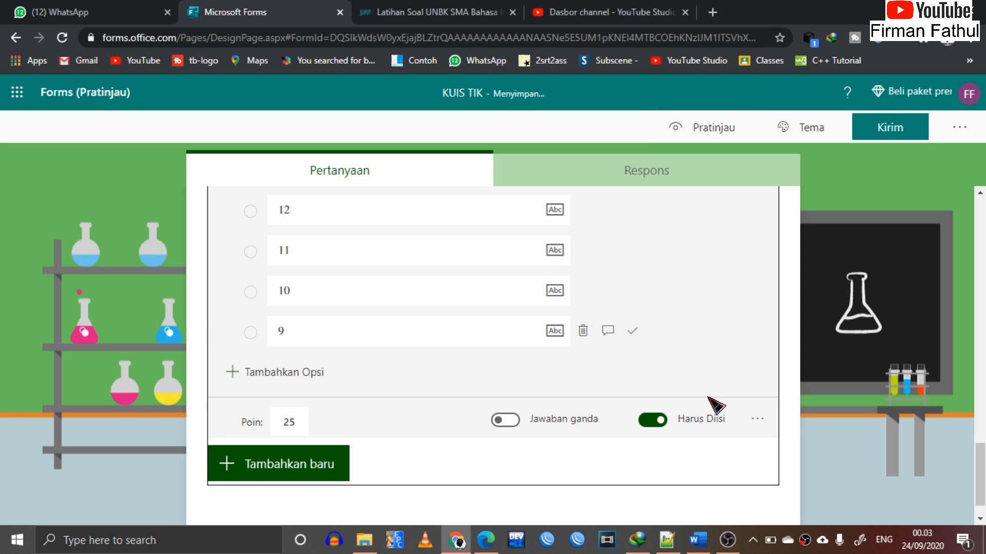
Mark 13 as the correct answer of question 5 and review the question's points and content.
scroll(715, 402, up, 3)
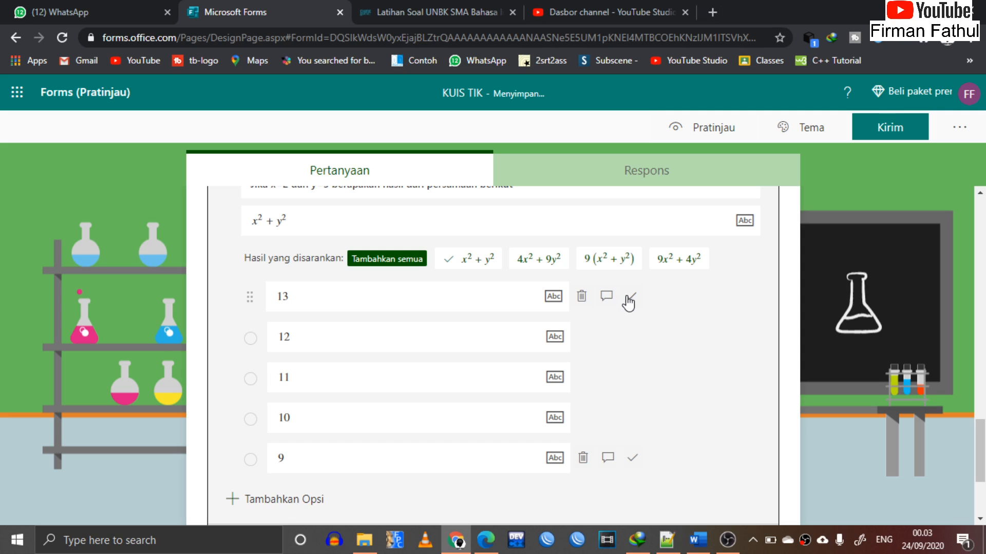
click(631, 296)
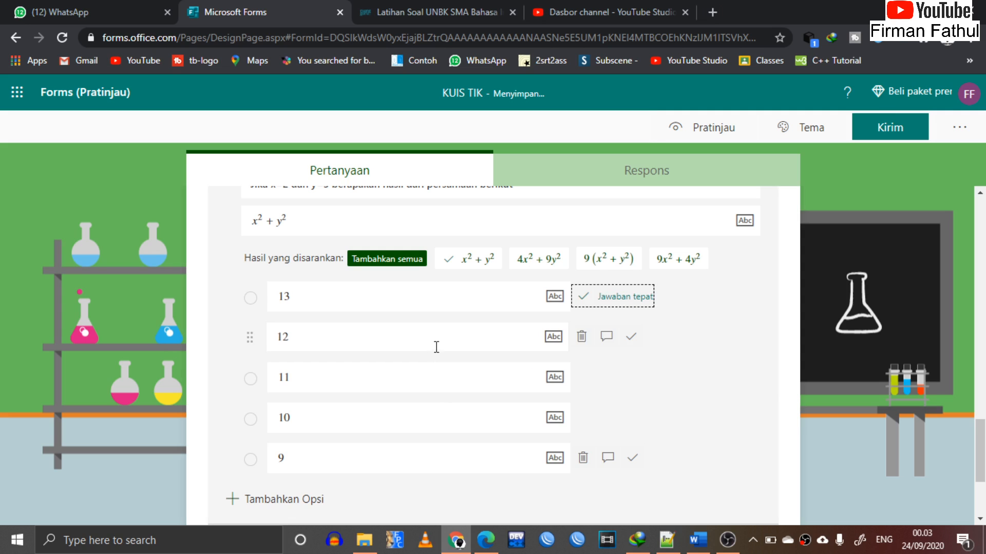
scroll(436, 345, down, 3)
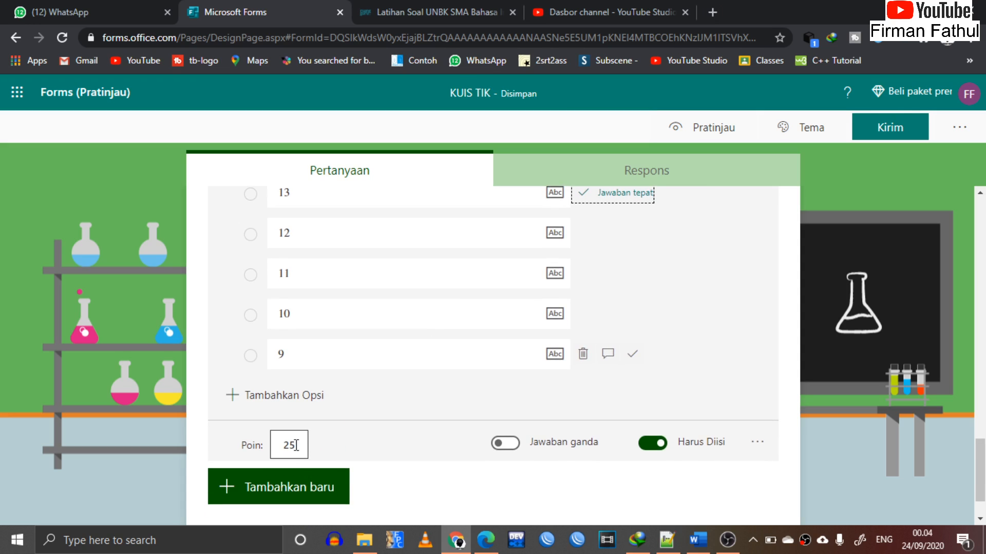
scroll(363, 260, up, 5)
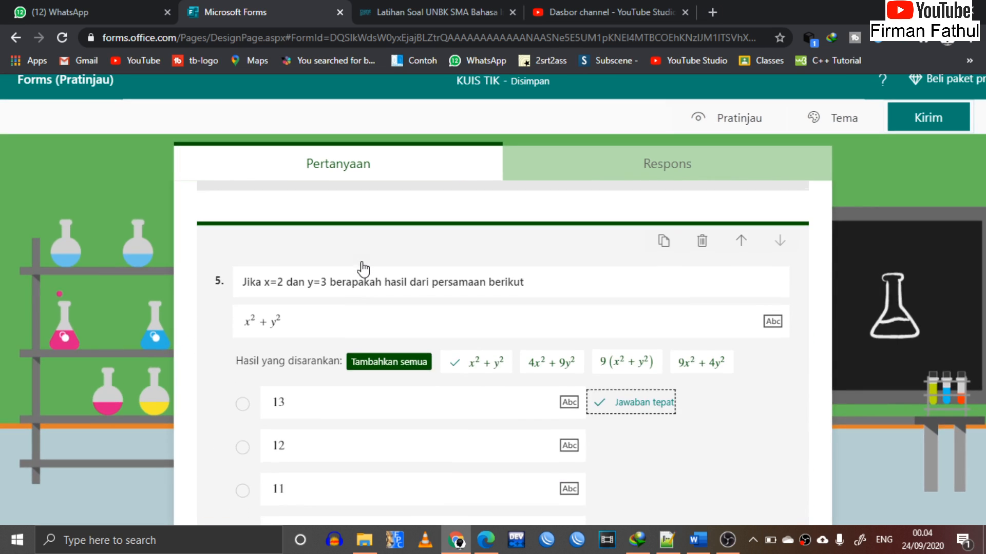
scroll(363, 268, down, 5)
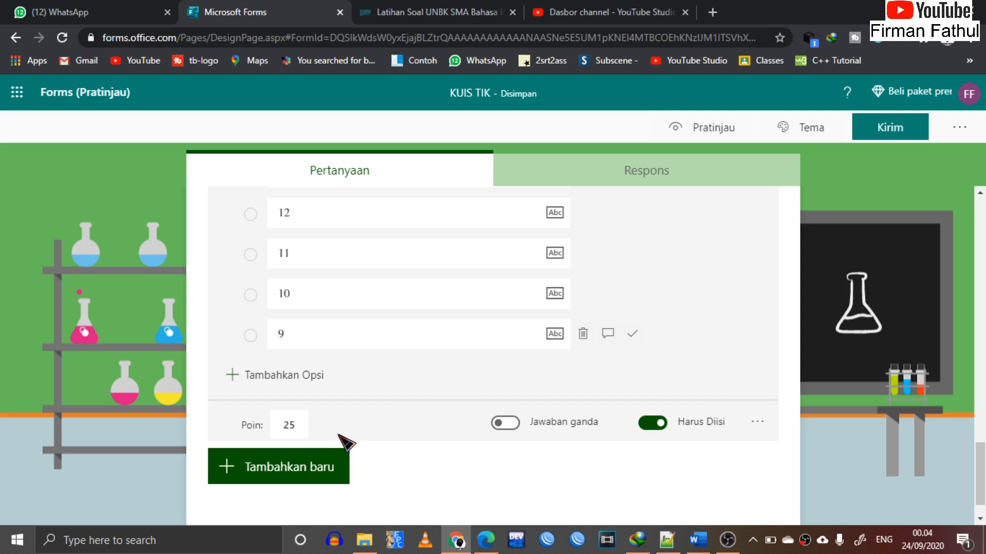
scroll(347, 386, up, 4)
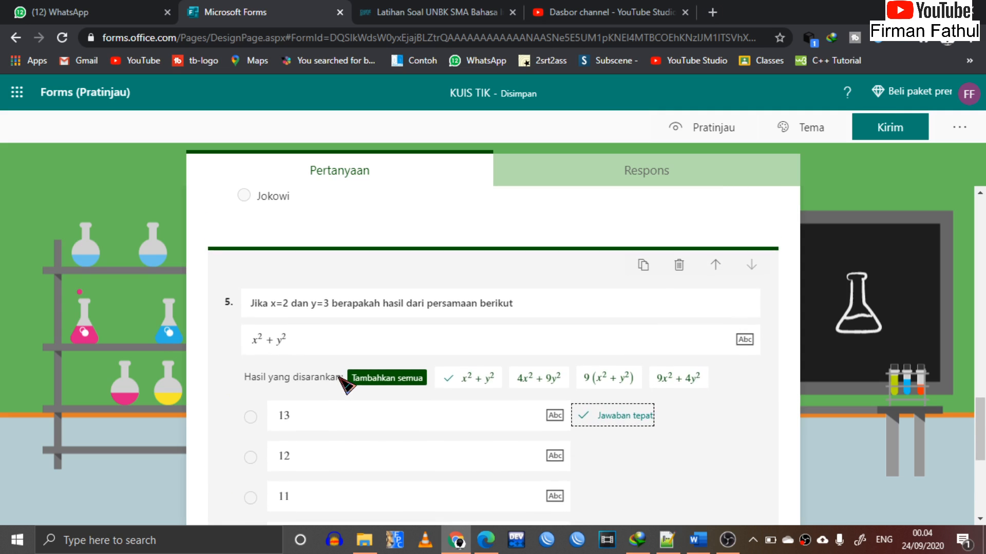
scroll(391, 349, up, 12)
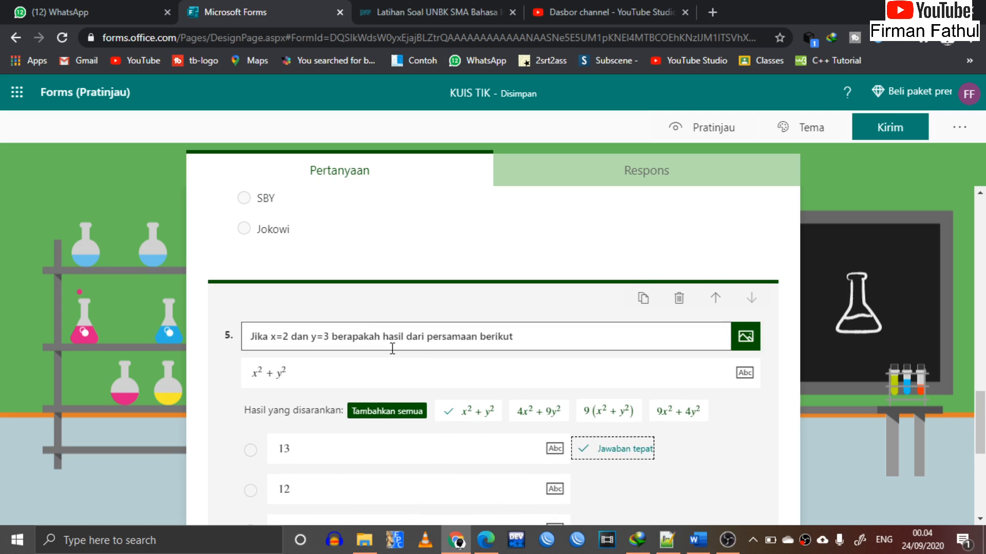
scroll(394, 353, up, 1)
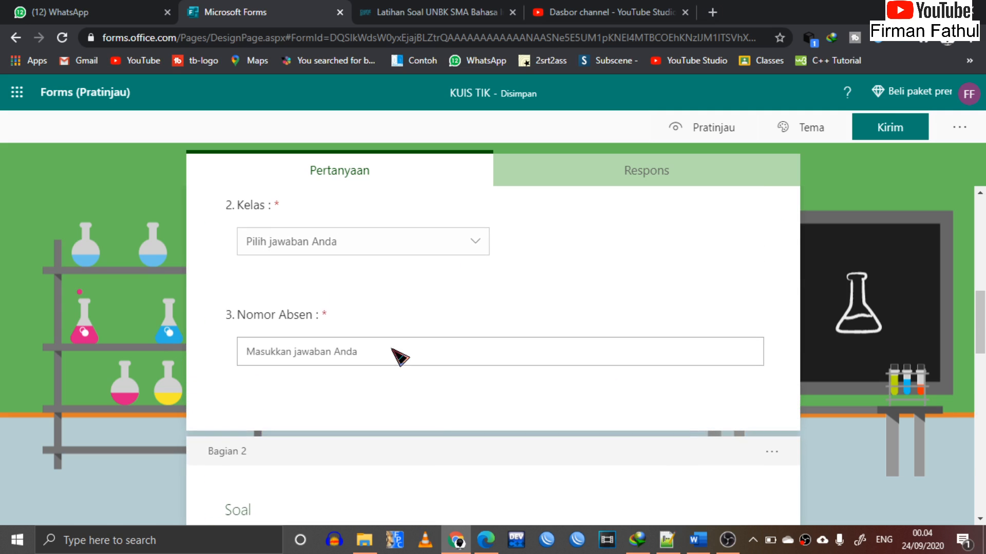
Preview the quiz and fill in 123 for Nama and XA2 for Kelas.
click(698, 125)
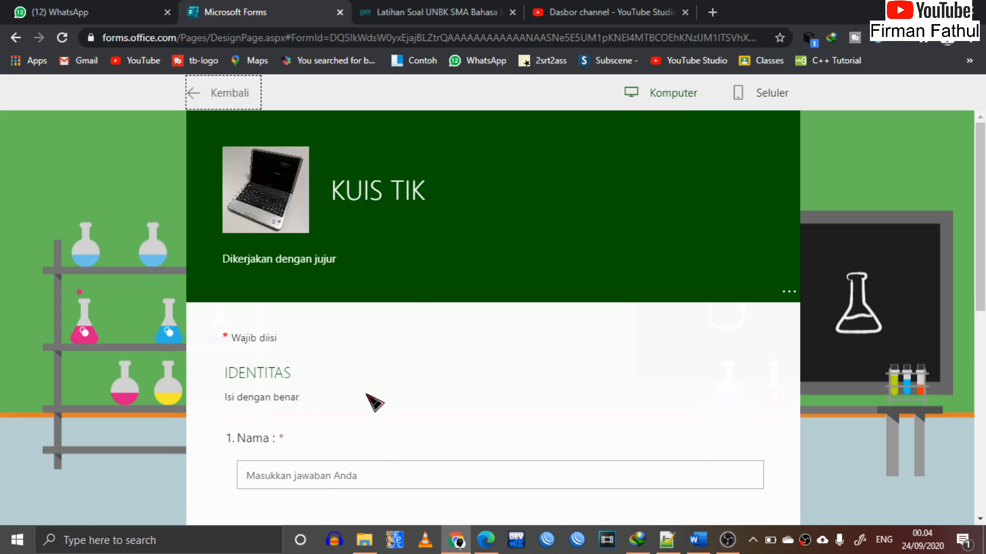
scroll(371, 474, down, 2)
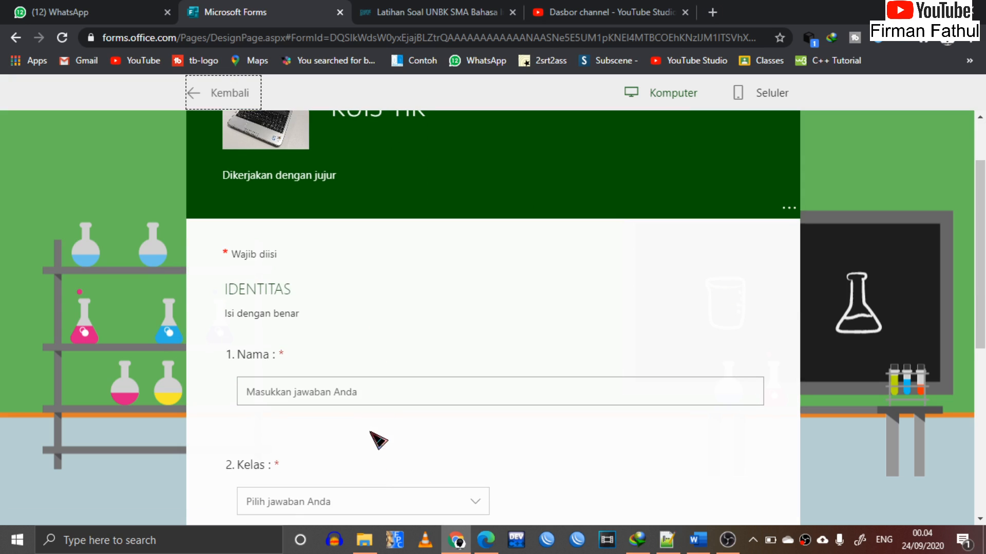
click(370, 394)
text(123)
scroll(370, 396, down, 2)
click(363, 400)
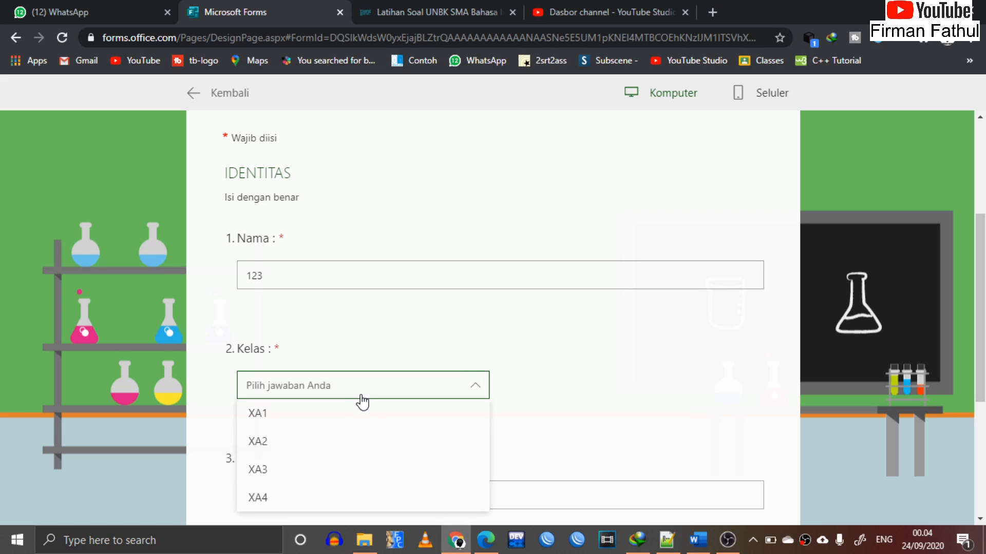
click(303, 443)
Answer Nomor Absen with 12 in the preview and continue to the Soal section to review questions 4 and 5.
scroll(308, 455, down, 1)
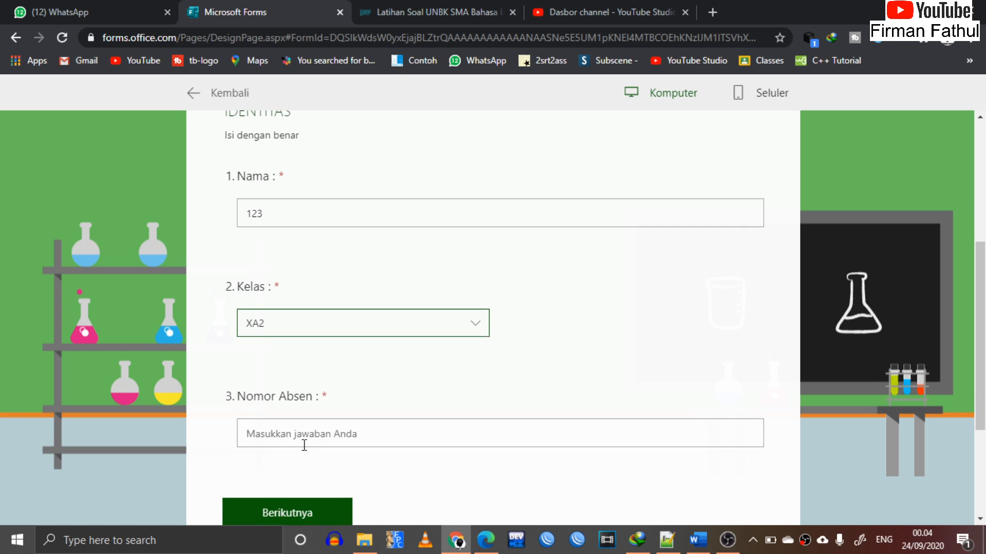
click(304, 445)
text(12)
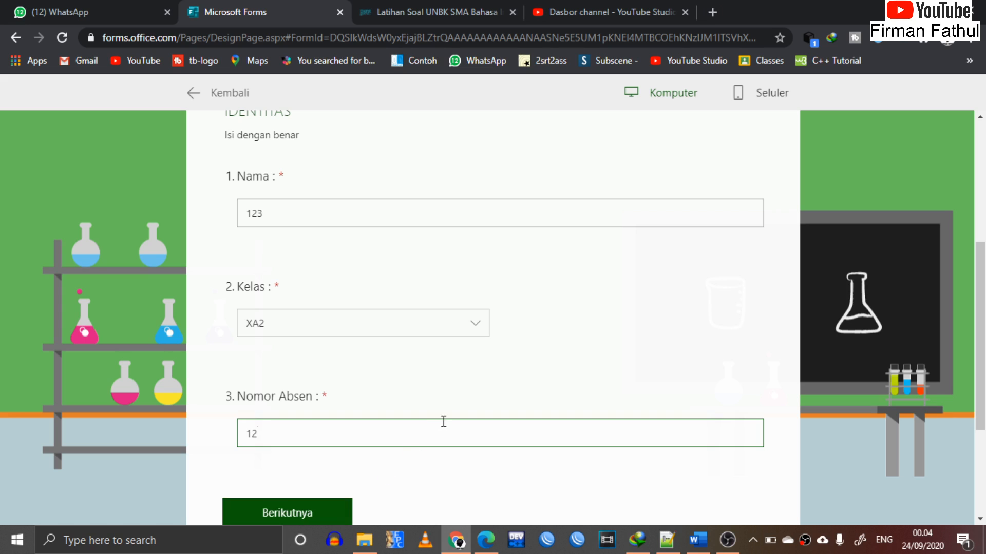
scroll(426, 418, down, 2)
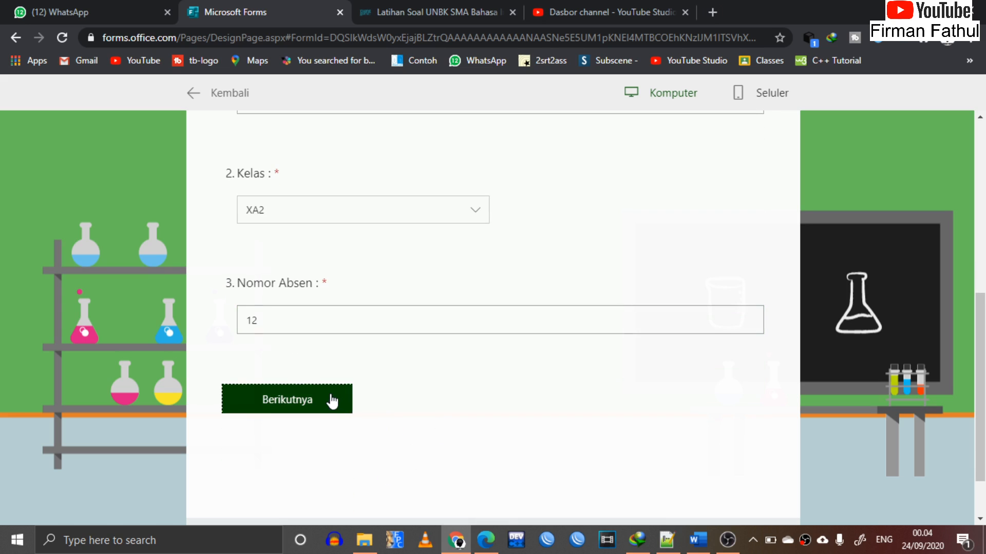
click(334, 400)
scroll(339, 403, down, 4)
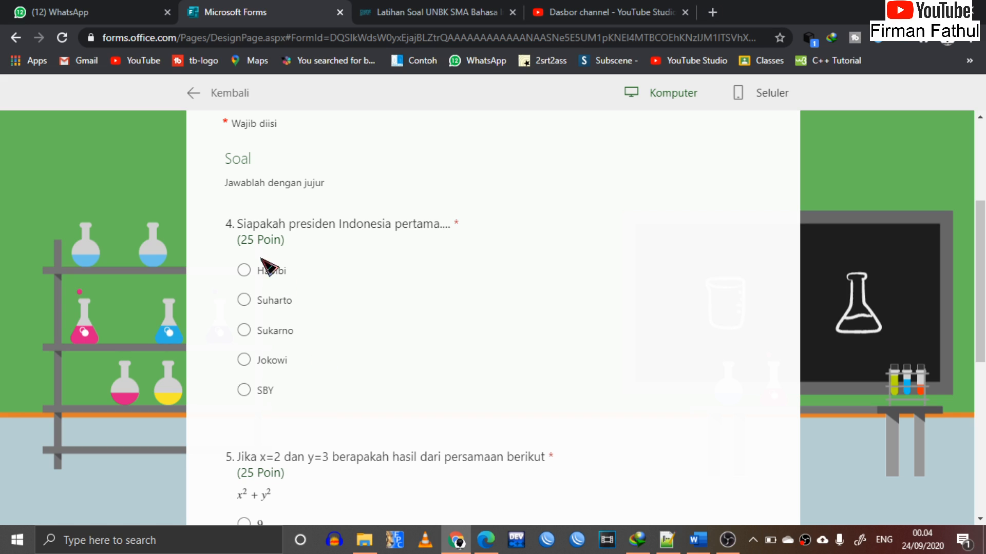
scroll(303, 362, down, 4)
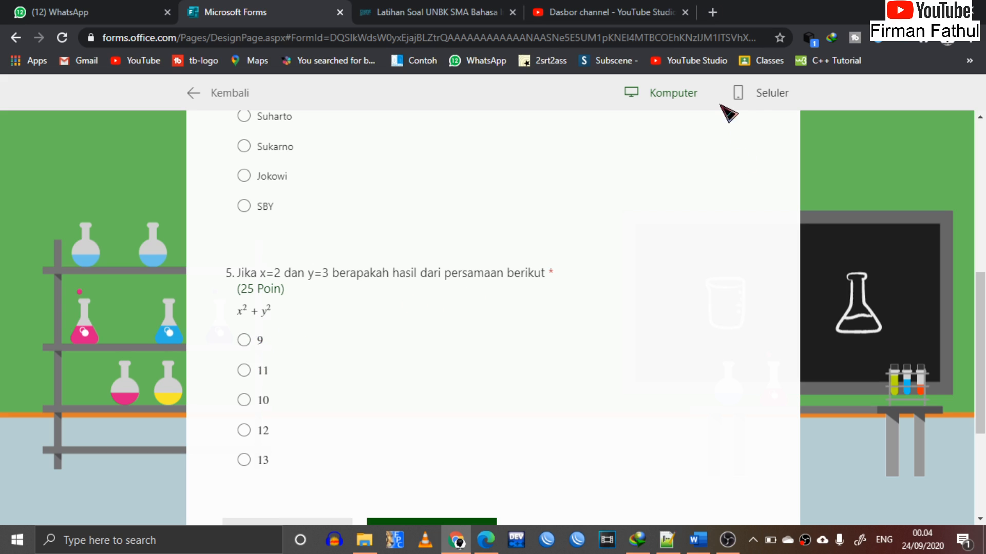
Check the mobile preview of the Soal section, switch back to the computer preview and return to editing the quiz.
click(776, 102)
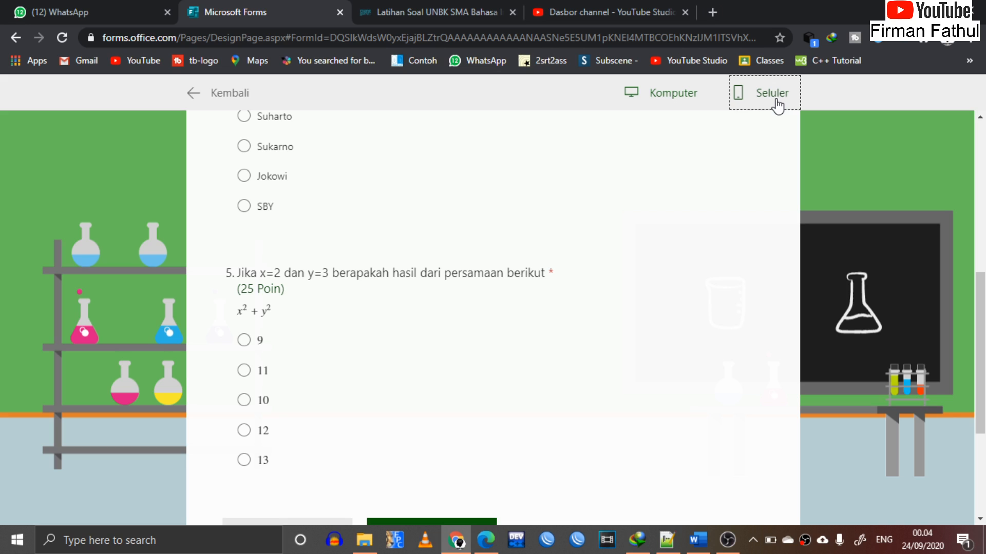
scroll(601, 333, down, 3)
scroll(602, 333, up, 5)
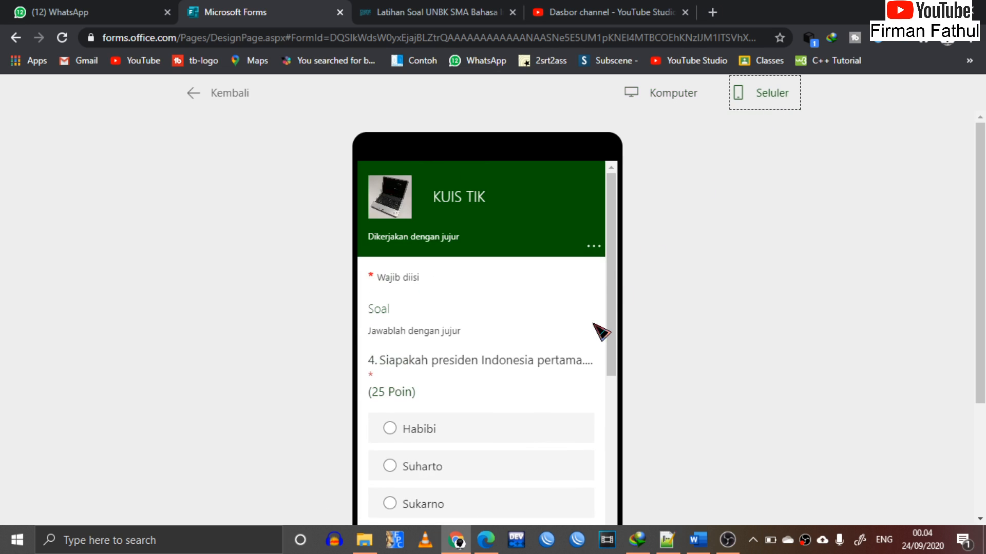
click(669, 102)
click(248, 104)
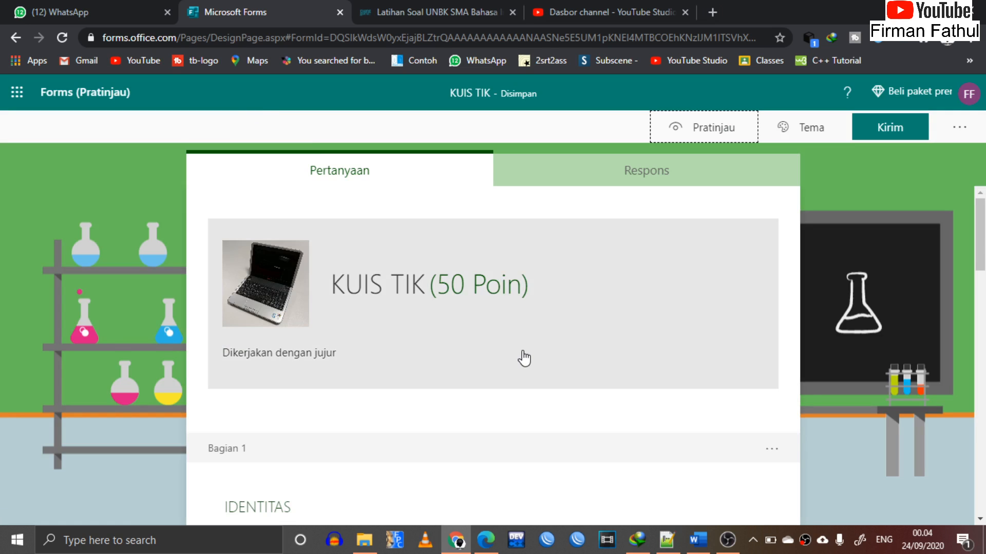
Add a new multiple-choice (Pilihan) question after question 5.
scroll(522, 356, down, 10)
scroll(524, 354, down, 6)
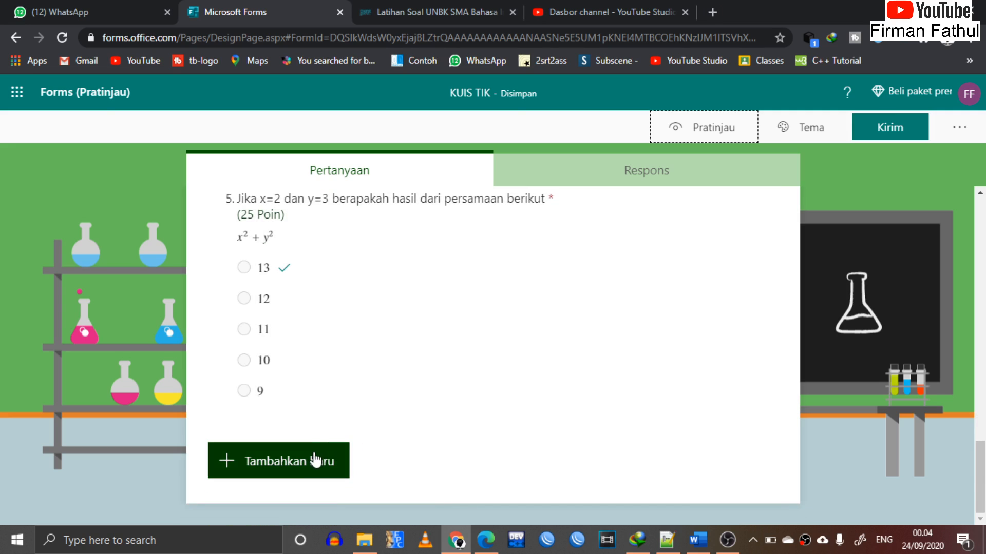
click(311, 461)
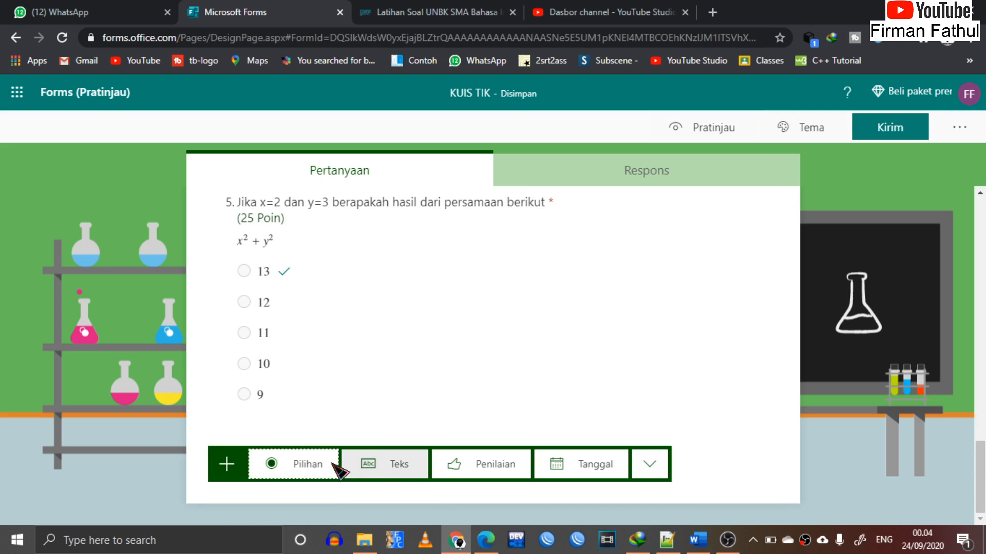
click(302, 465)
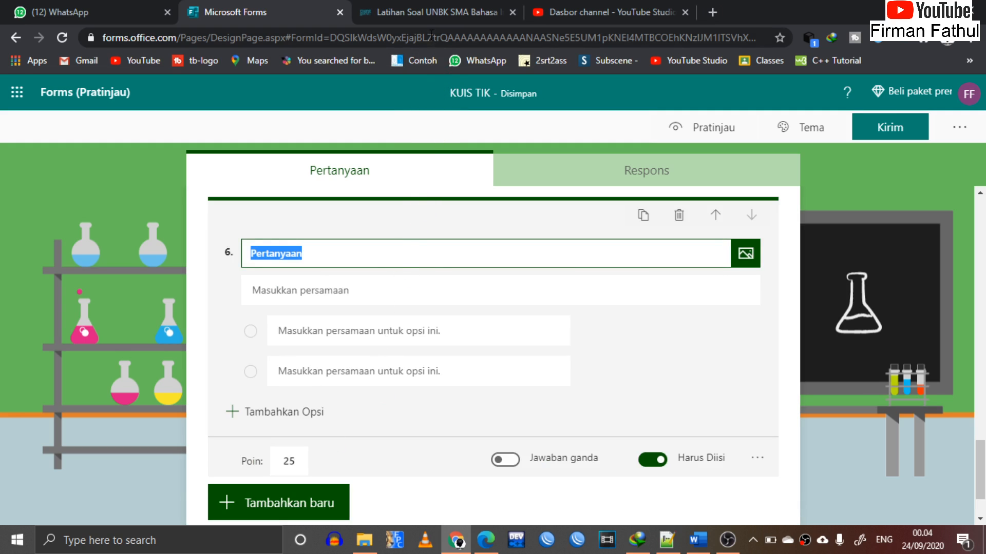
Switch to the Ruangguru practice page and copy the short-story excerpt for its question 2, including the source citation.
click(427, 4)
scroll(350, 320, down, 15)
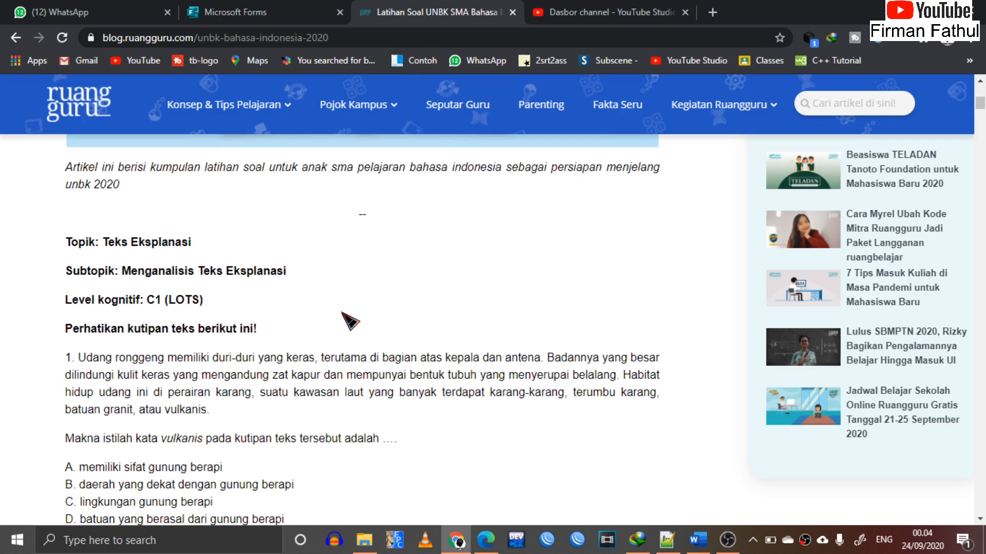
scroll(350, 320, down, 3)
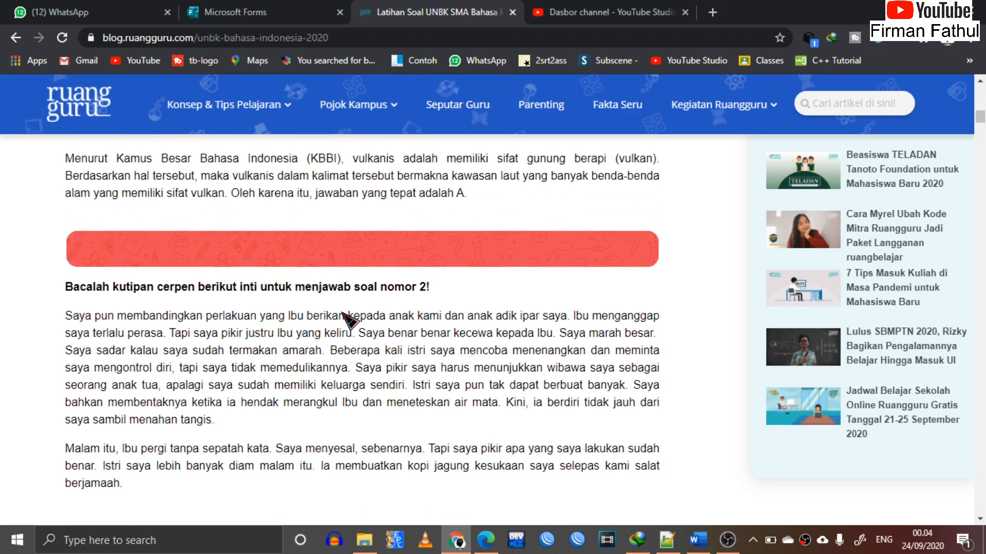
scroll(350, 321, up, 4)
scroll(349, 321, down, 5)
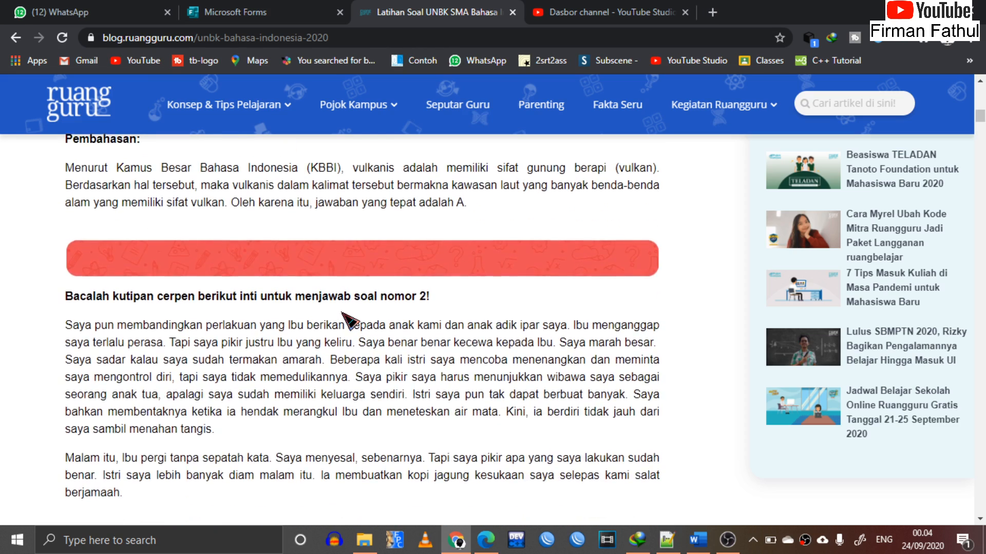
scroll(349, 321, up, 3)
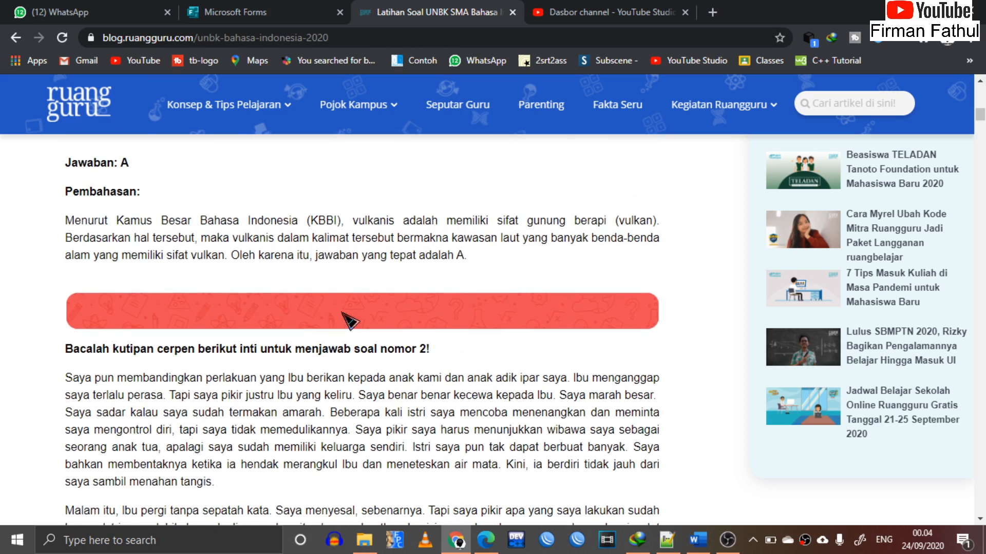
scroll(349, 318, down, 3)
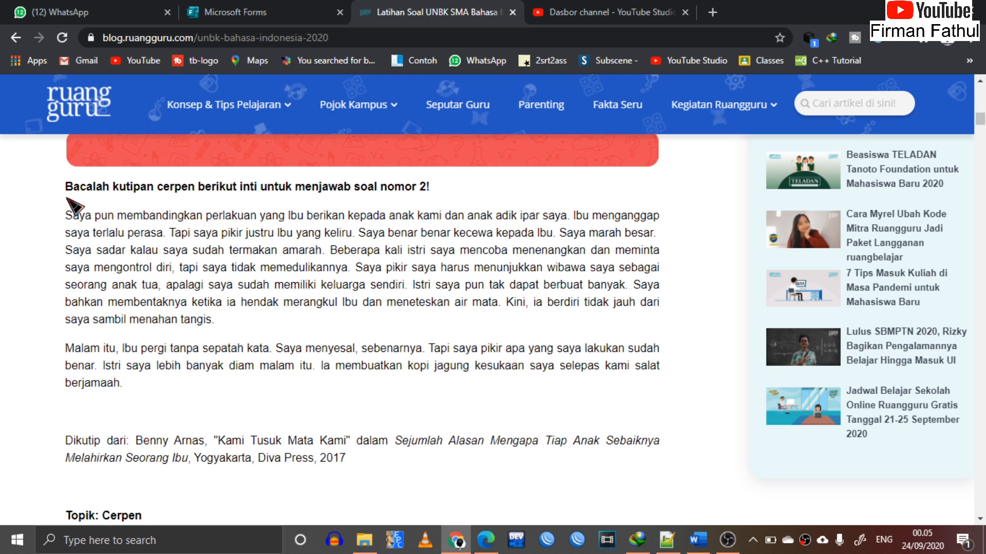
drag(66, 214, 393, 468)
key(ctrl+c)
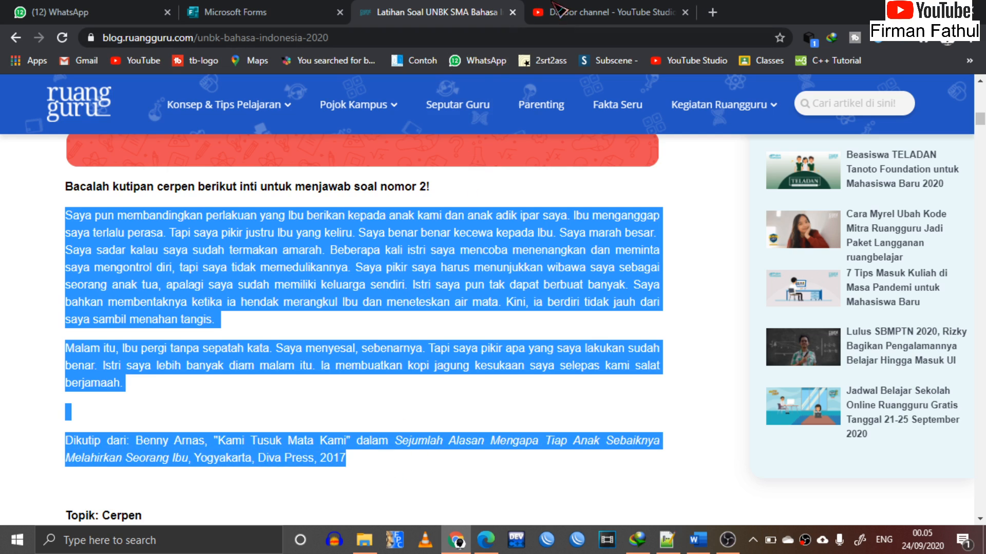
Return to the KUIS TIK quiz and paste the copied excerpt as the text of question 6.
click(282, 6)
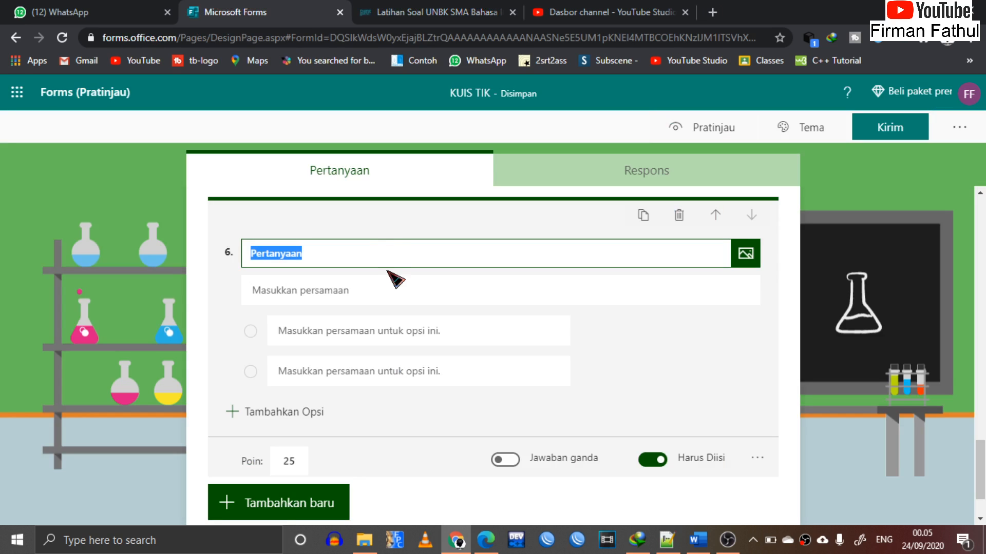
key(ctrl+v)
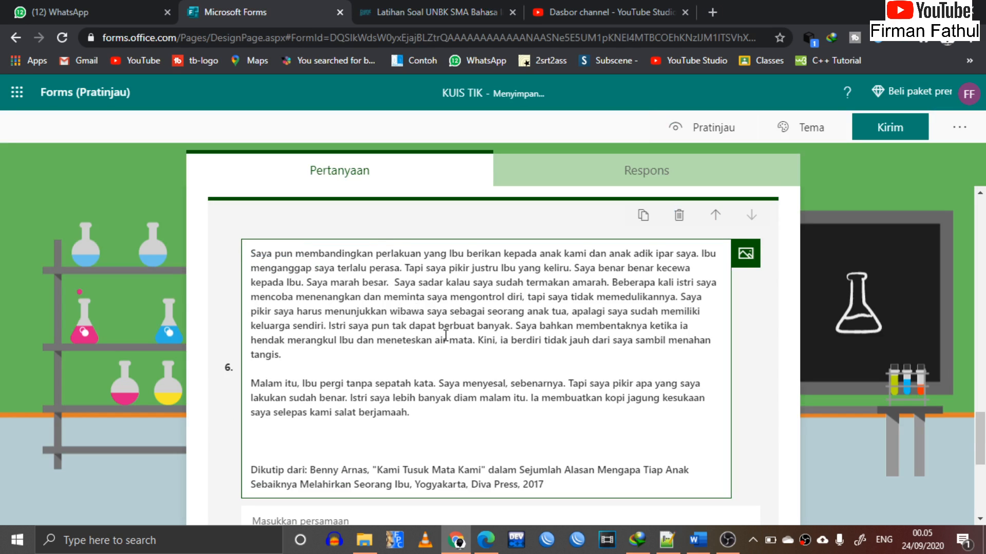
scroll(446, 335, down, 3)
click(428, 362)
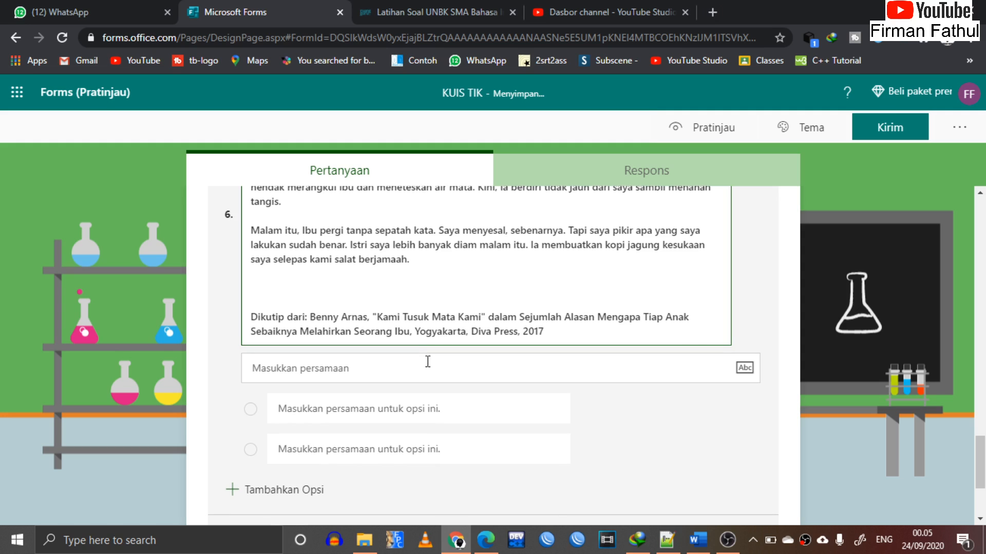
scroll(613, 411, down, 2)
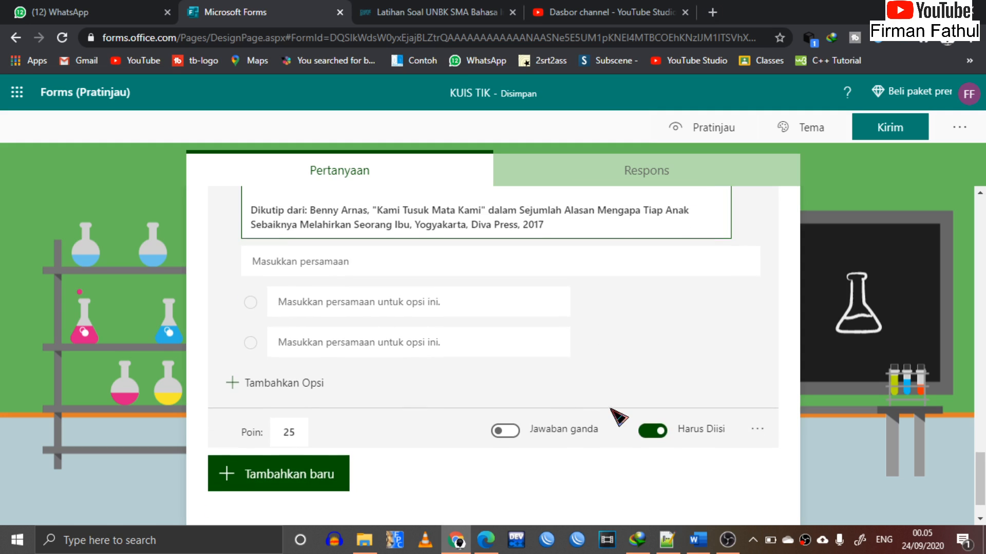
Turn off the Matematika option for question 6 so its subtitle and options accept plain text.
click(477, 269)
click(791, 354)
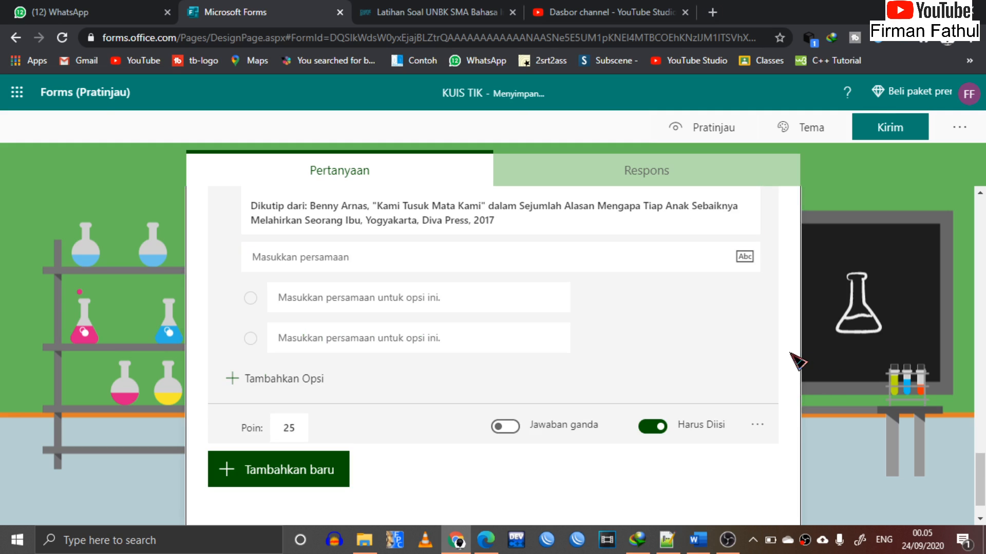
click(757, 425)
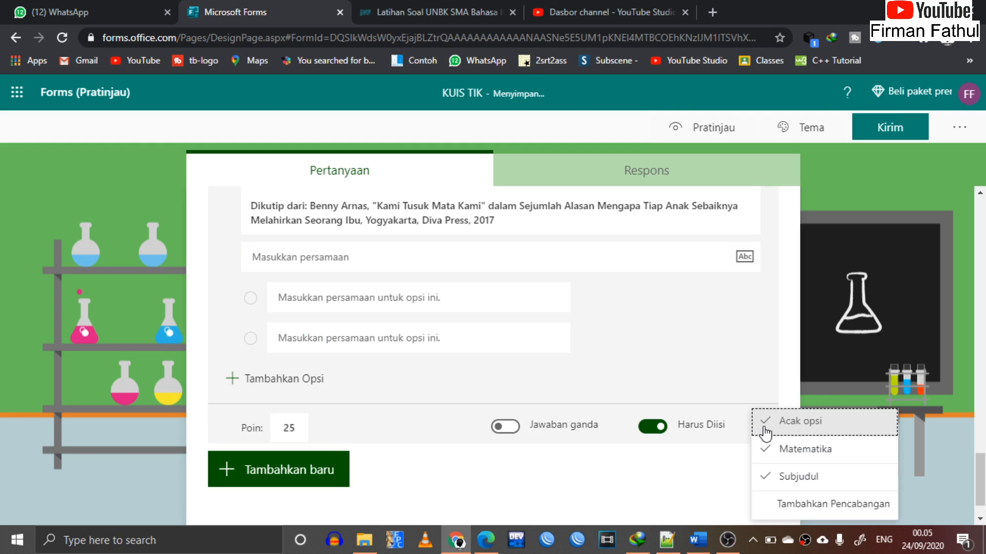
click(771, 462)
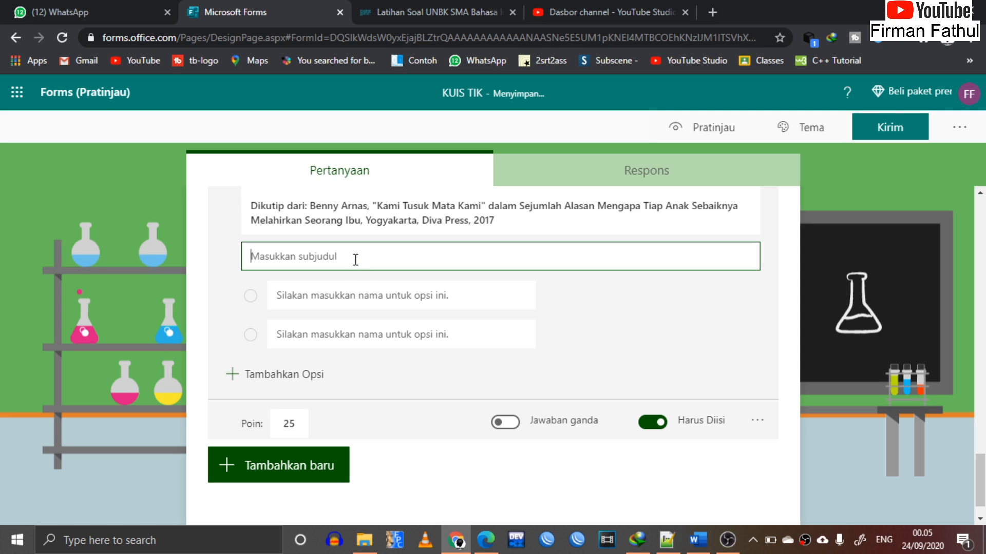
Copy "Latar suasana pada paragraf pertama dalam kutipan cerpen tersebut adalah ...." from the Ruangguru page into question 6's subtitle.
click(413, 16)
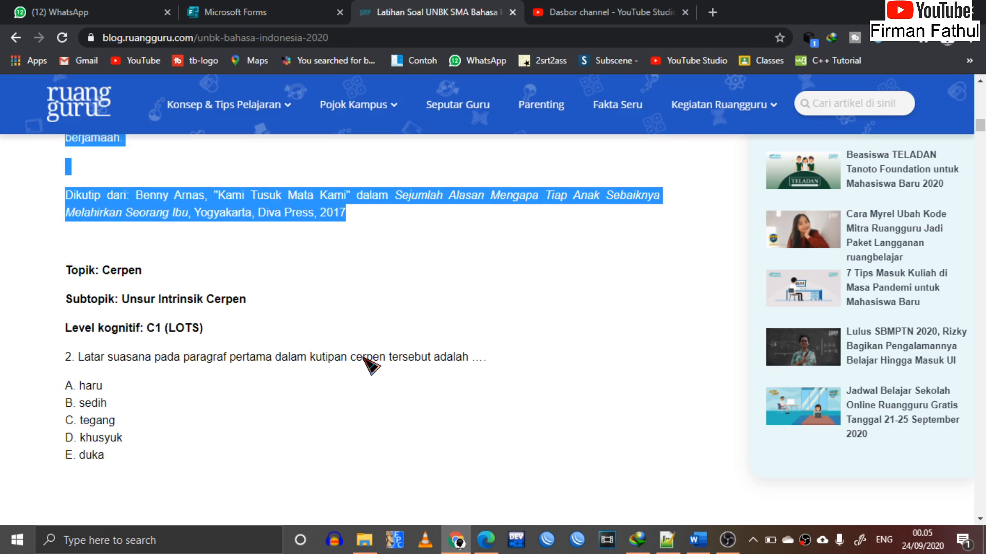
scroll(370, 366, down, 2)
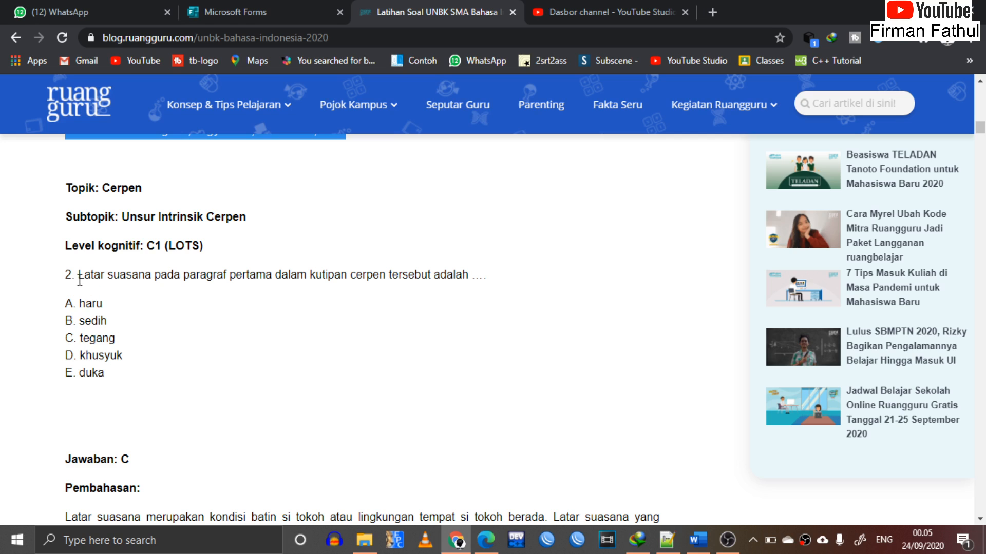
drag(80, 279, 471, 272)
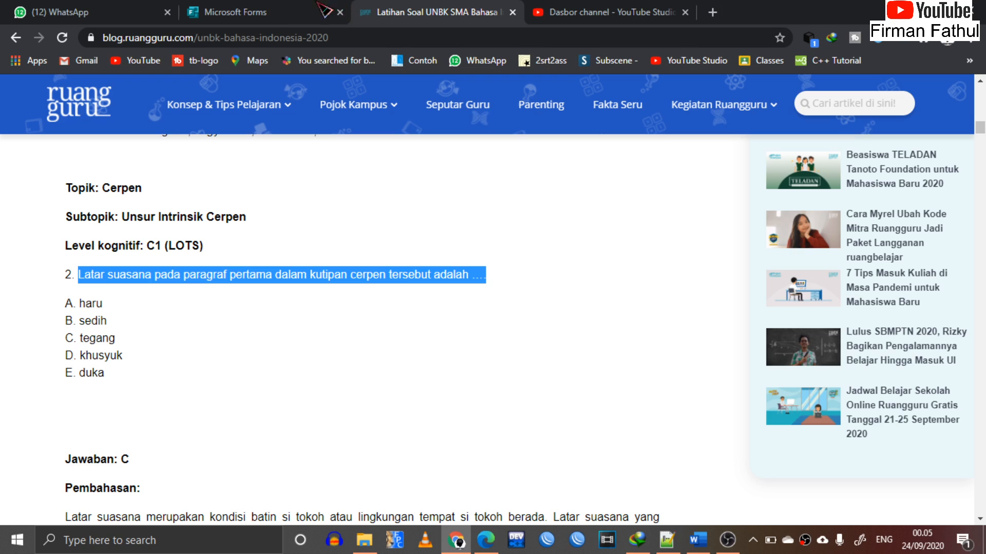
click(287, 11)
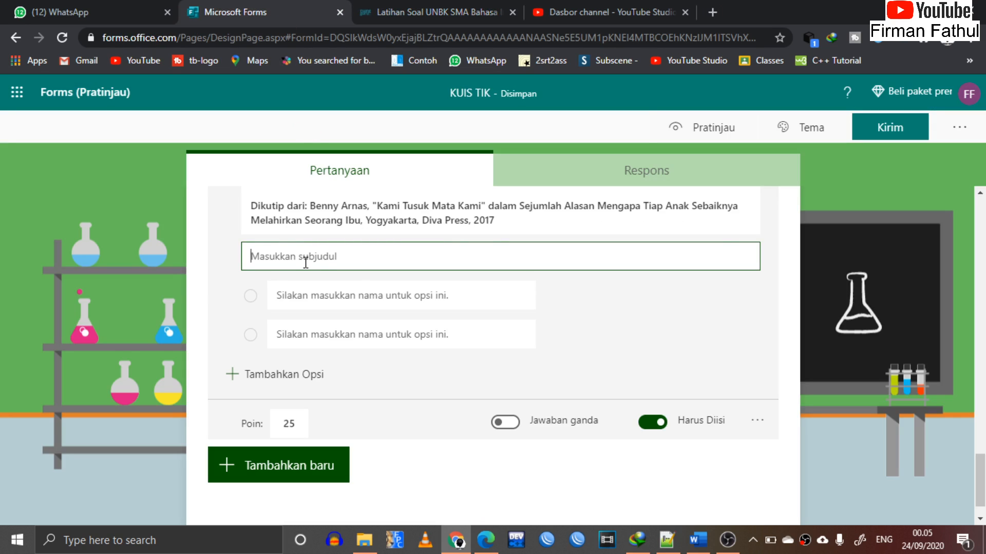
text(Latar suasana pada paragraf pertama dalam kutipan cerpen tersebut adalah ....)
click(522, 226)
key(ctrl+a)
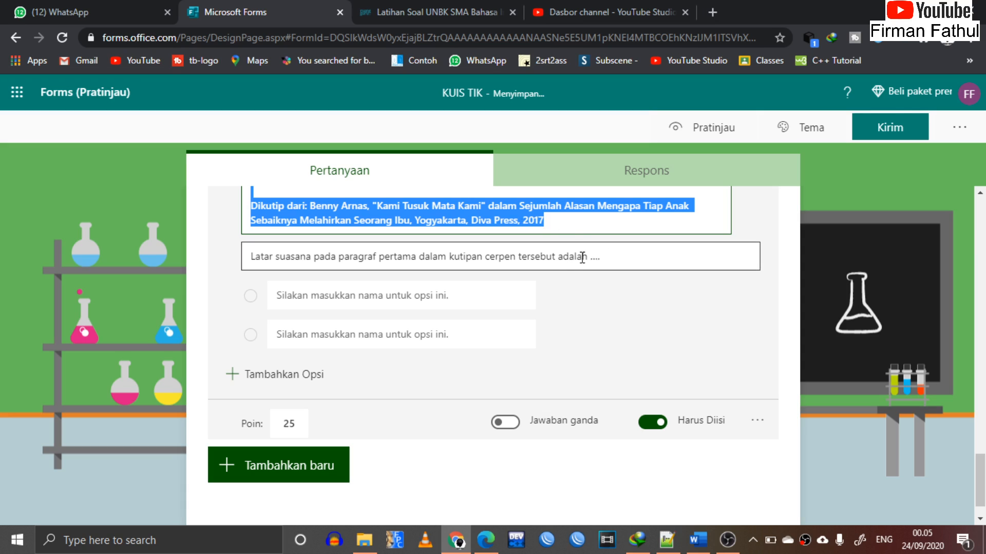
click(569, 226)
key(Return)
key(Return)
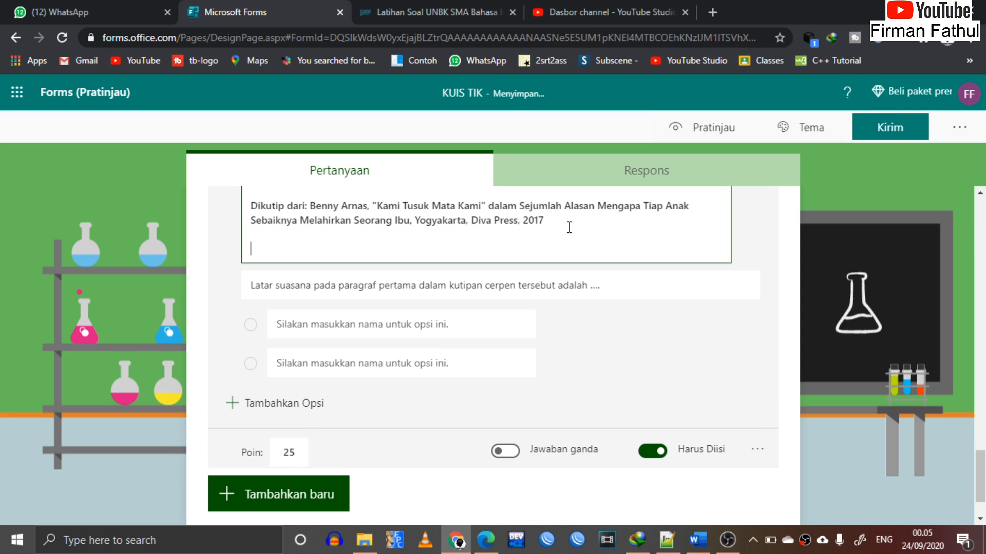
key(BackSpace)
key(BackSpace)
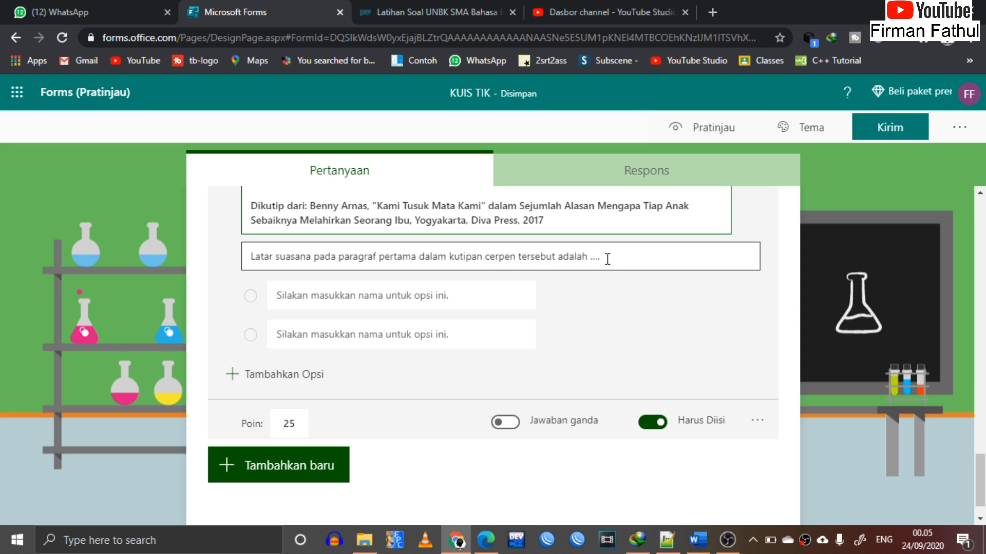
Copy the answer choices A. haru to E. duka from the Ruangguru page and paste them as question 6's options.
click(406, 3)
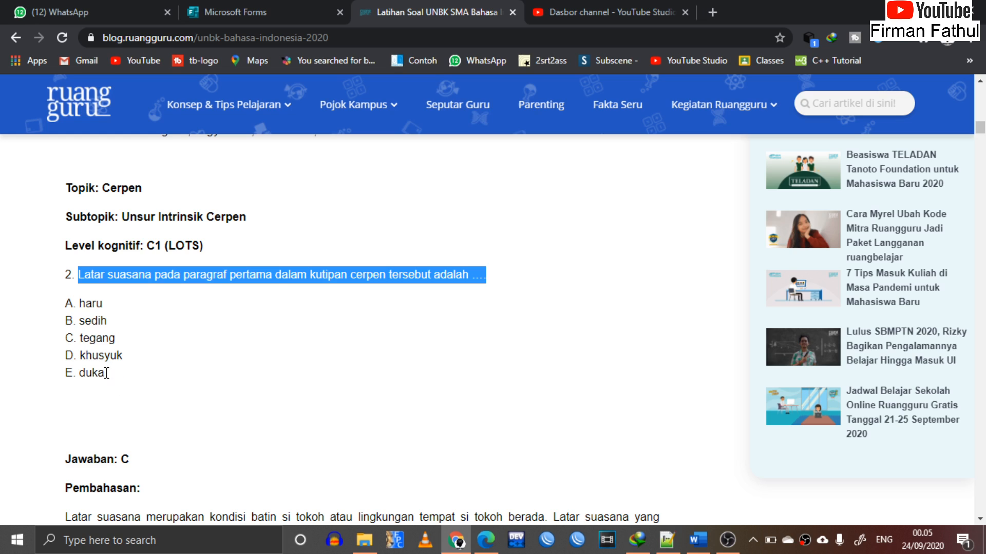
drag(107, 373, 69, 308)
key(ctrl+c)
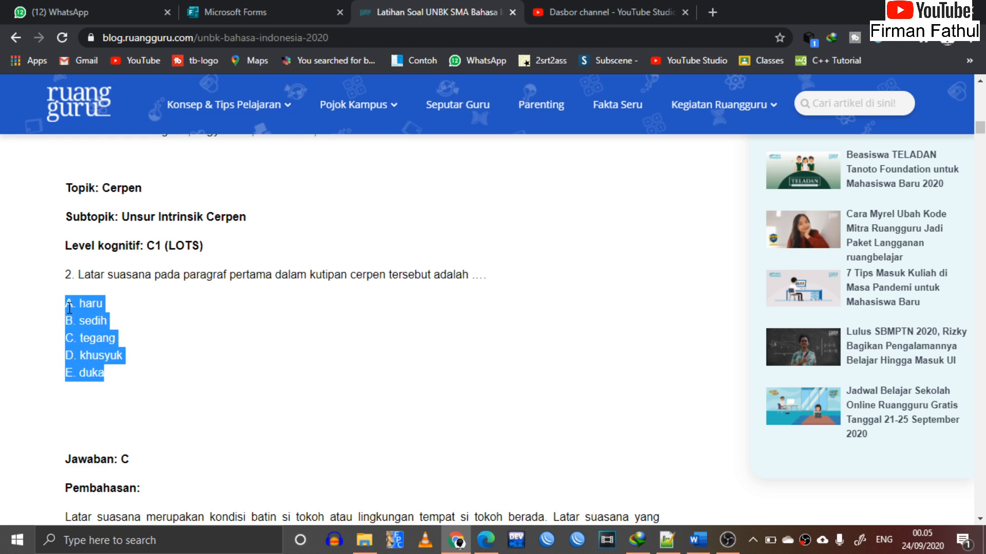
click(250, 12)
click(306, 284)
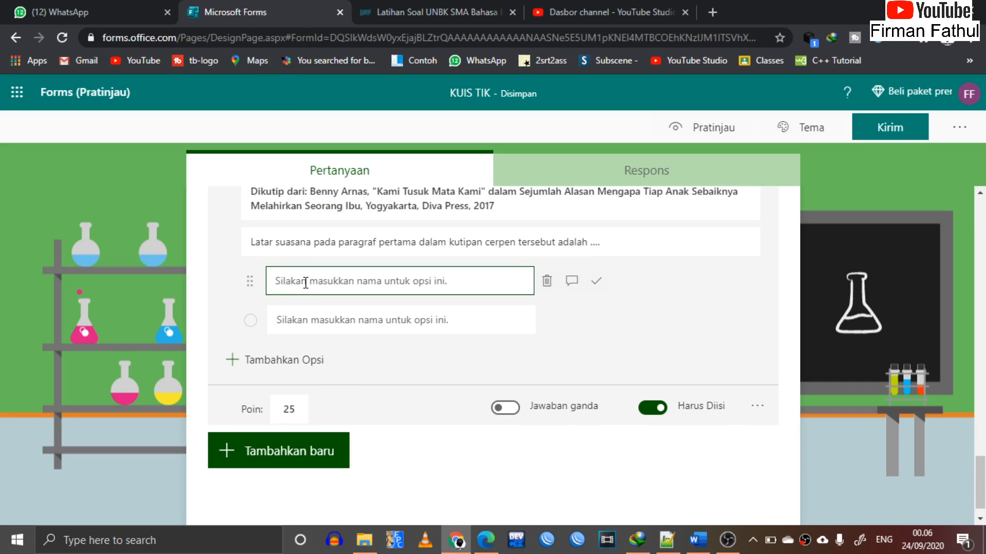
key(ctrl+v)
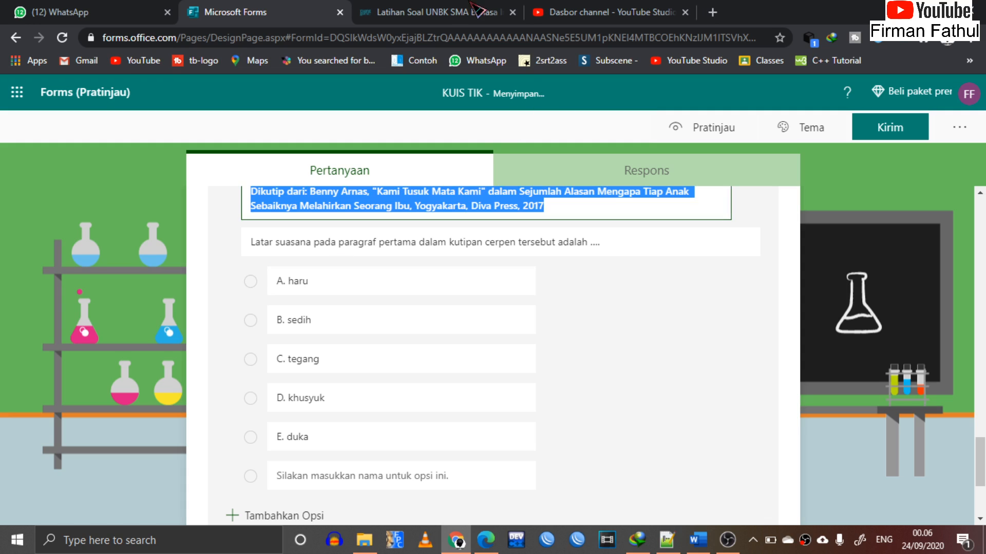
click(440, 11)
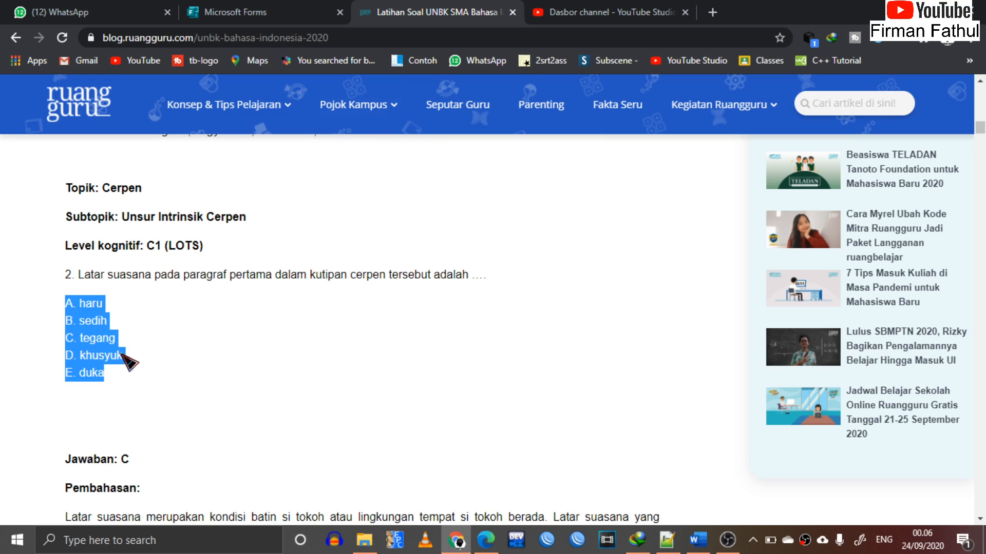
right_click(102, 323)
click(135, 336)
click(235, 12)
click(334, 272)
right_click(337, 288)
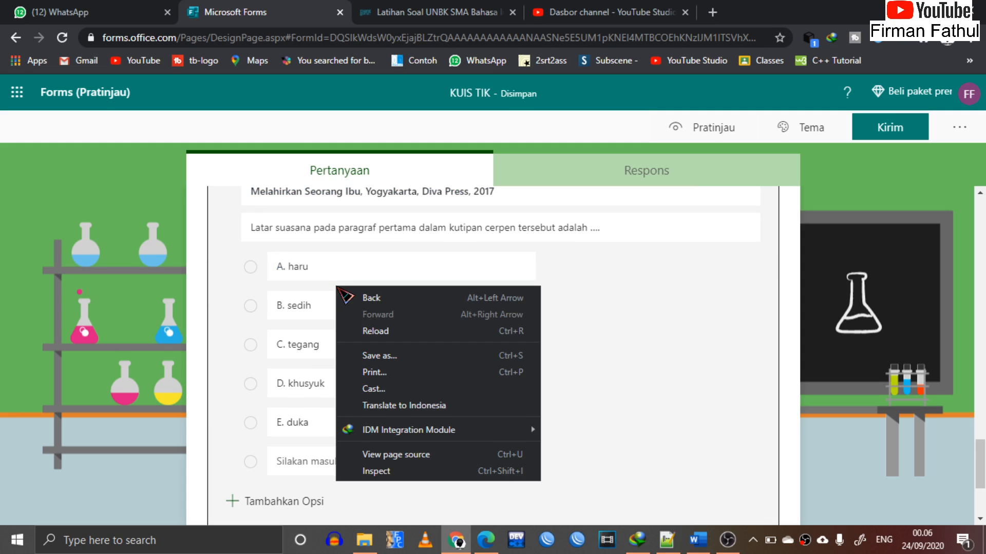
Remove the letter prefixes A. to E. from question 6's five answer options.
click(325, 262)
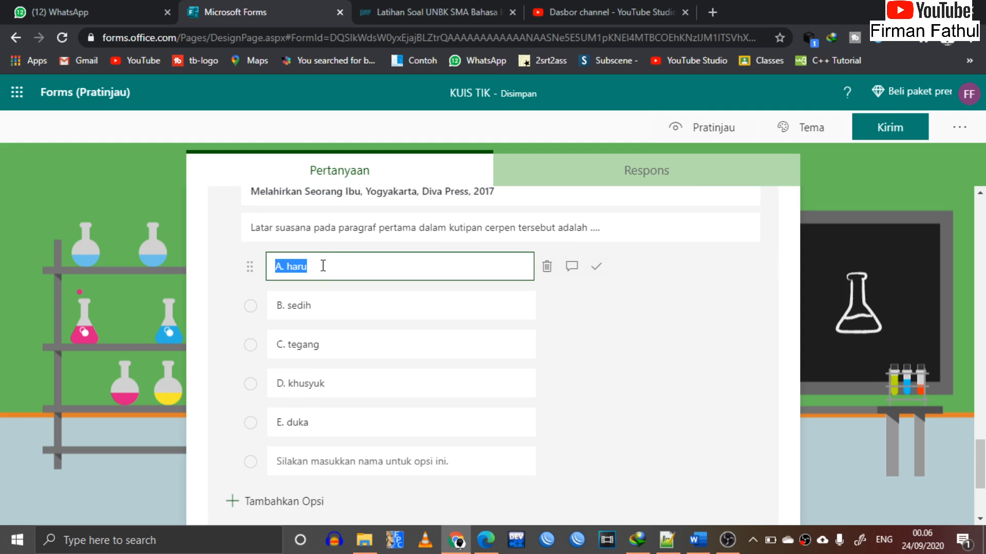
click(288, 265)
key(BackSpace)
key(BackSpace)
key(BackSpace)
click(289, 306)
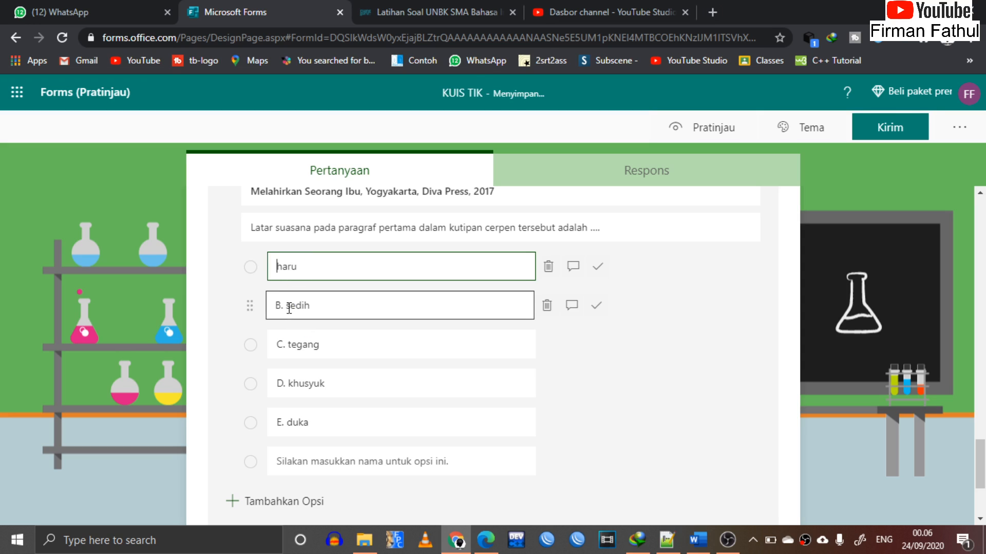
click(289, 307)
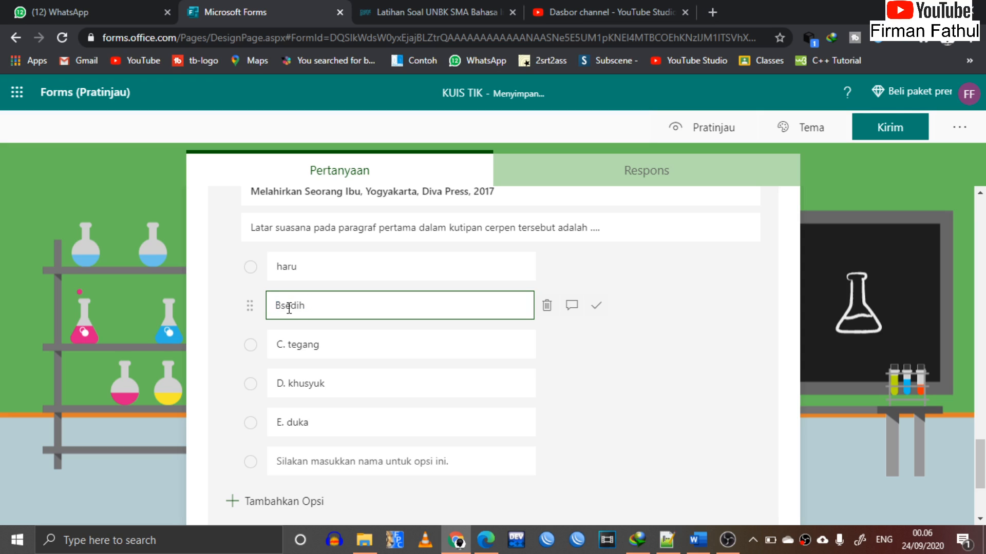
click(288, 345)
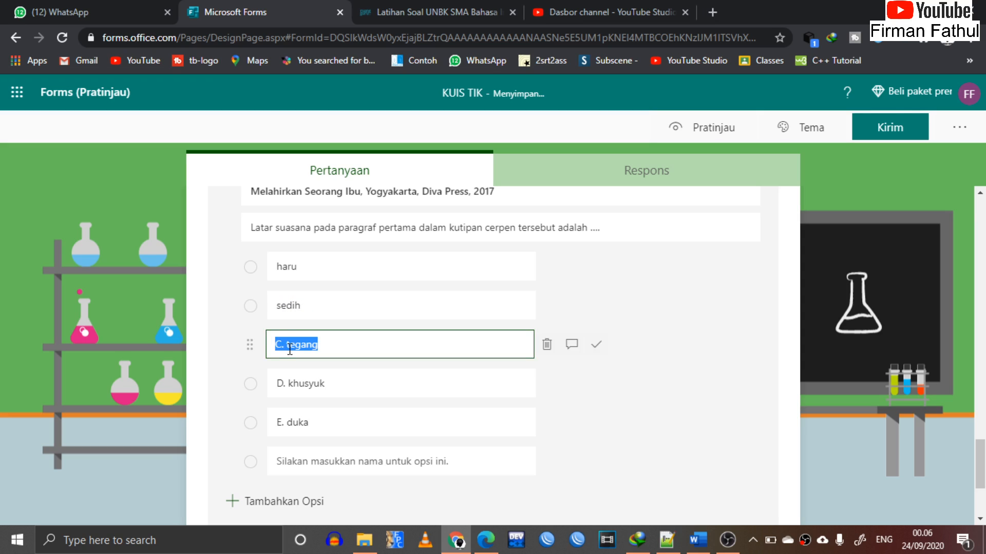
click(289, 347)
click(287, 383)
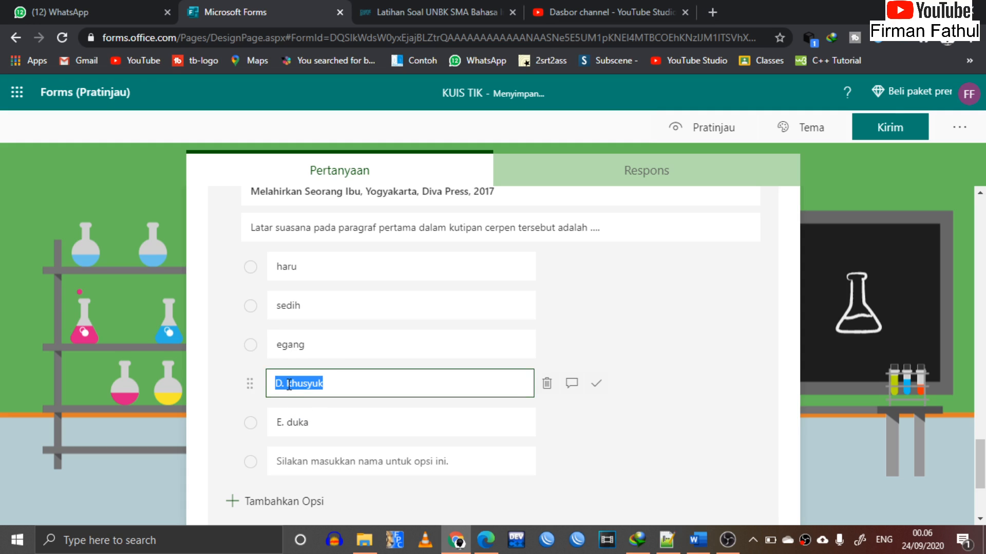
click(289, 385)
click(290, 423)
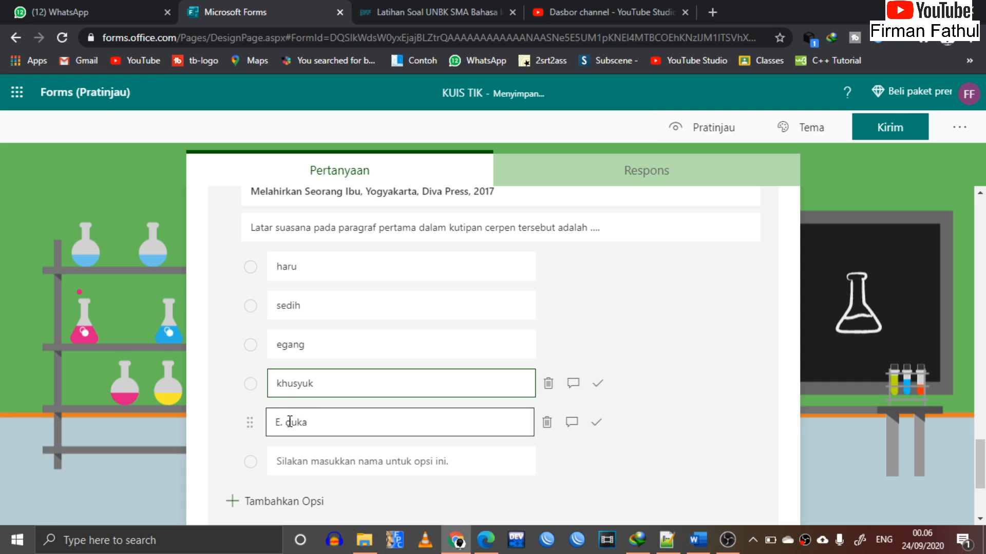
click(289, 423)
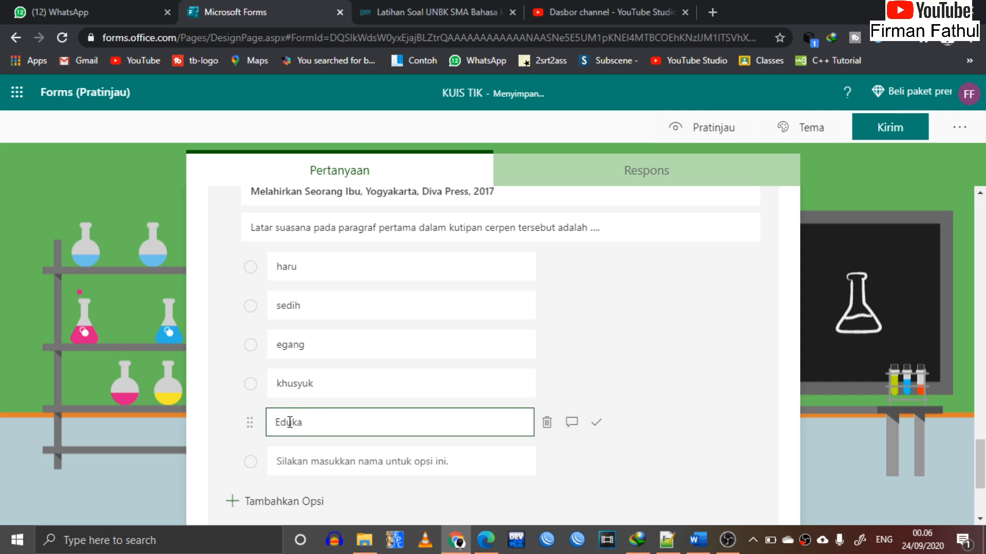
Delete question 6's empty sixth option and mark "haru" as the correct answer.
mouse_move(466, 472)
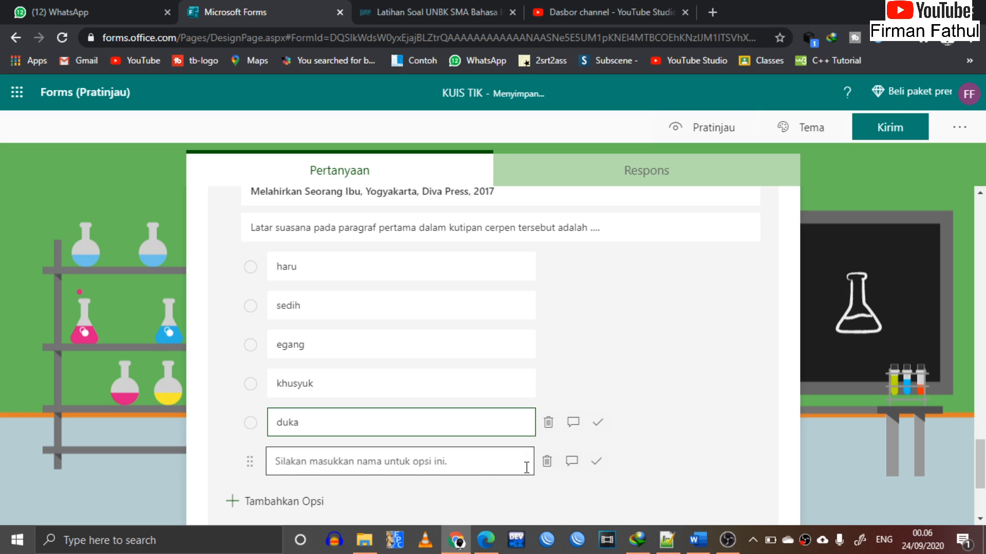
click(548, 465)
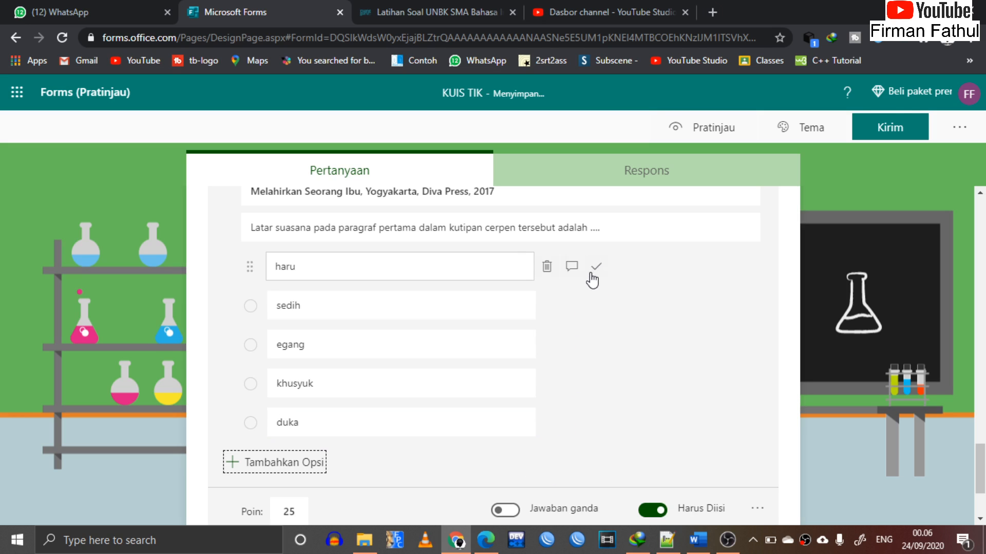
click(595, 272)
Review question 6's excerpt and answer options, and check its additional settings such as Acak opsi and Subjudul.
scroll(487, 262, up, 7)
scroll(487, 262, down, 4)
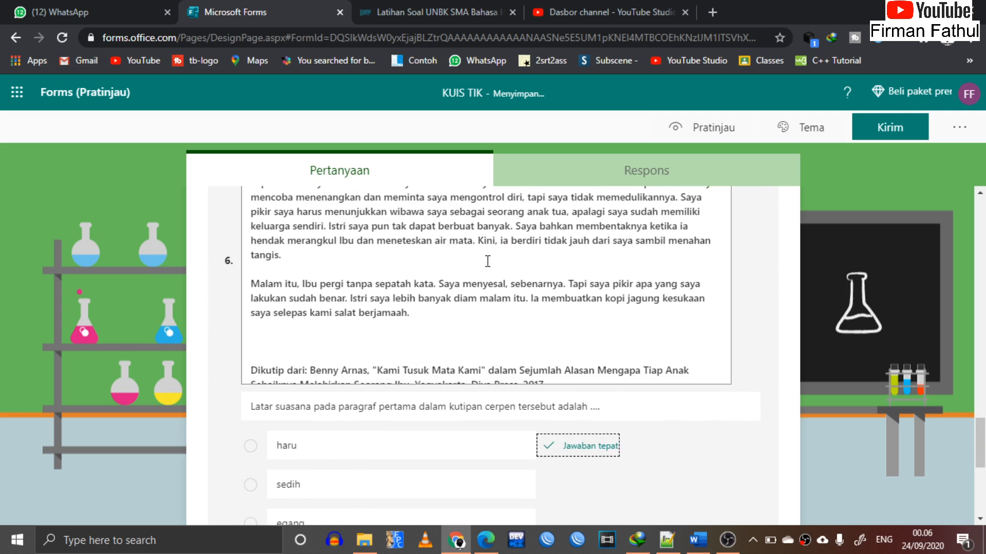
scroll(487, 261, down, 6)
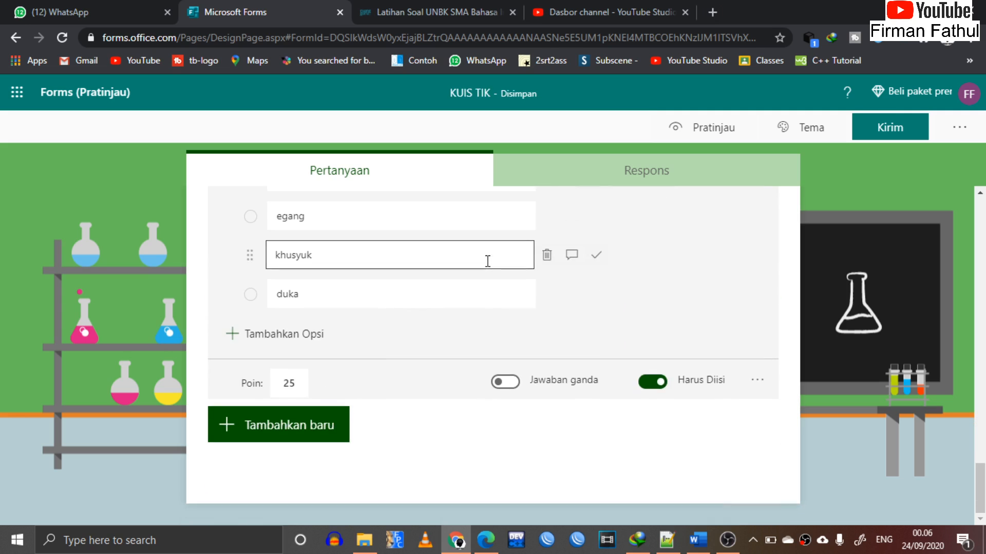
click(757, 388)
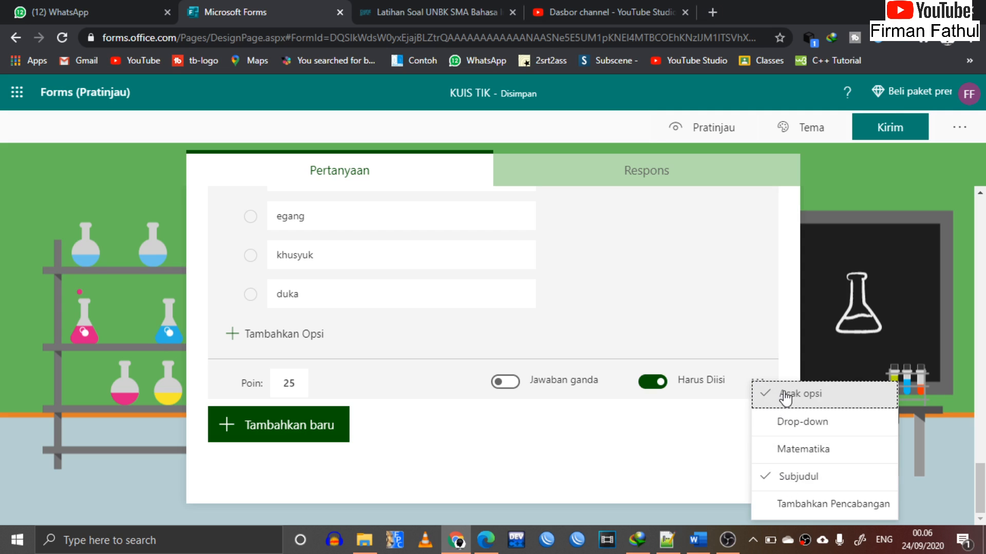
scroll(567, 471, up, 10)
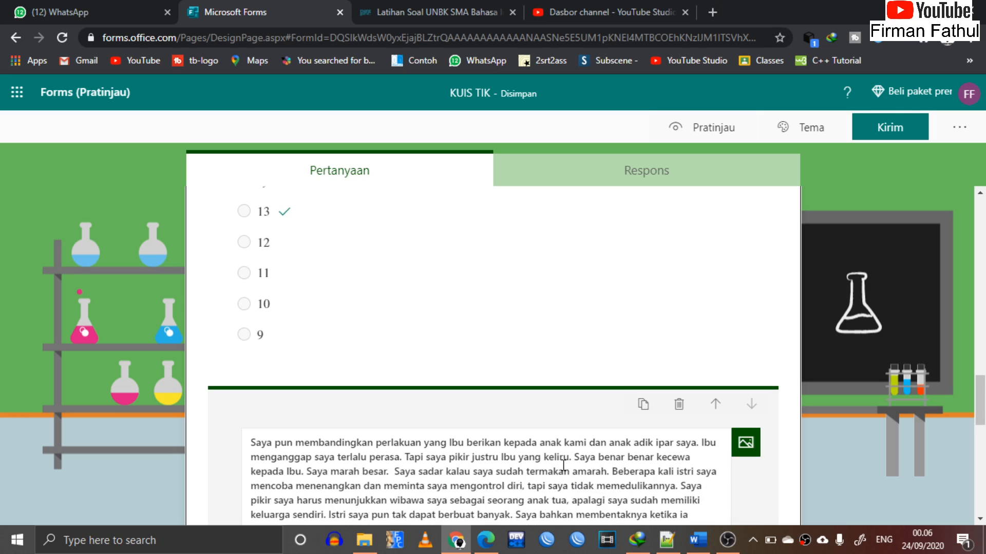
Add a new multiple-choice question below the short-story question at the end of the quiz.
scroll(563, 465, up, 4)
scroll(563, 466, down, 12)
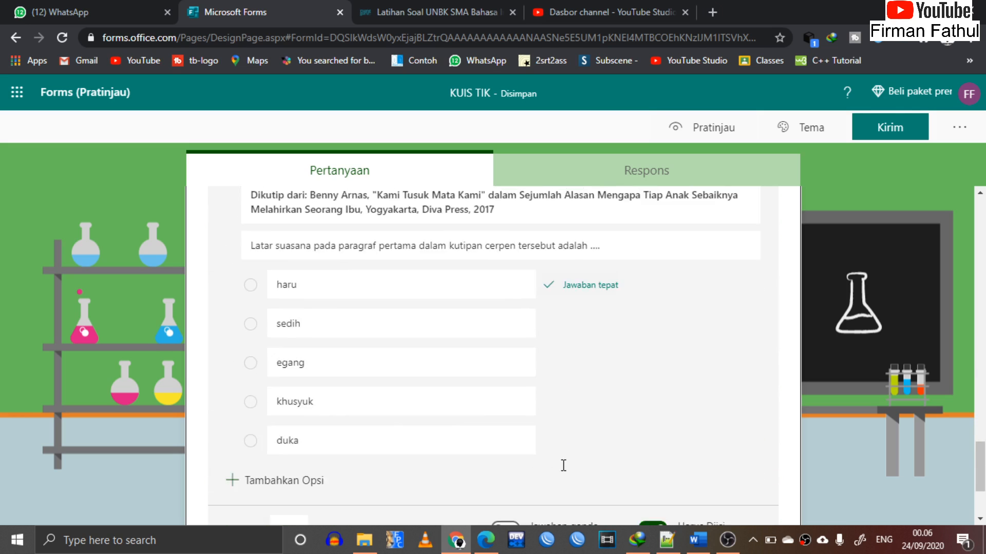
scroll(563, 465, up, 10)
scroll(563, 466, down, 10)
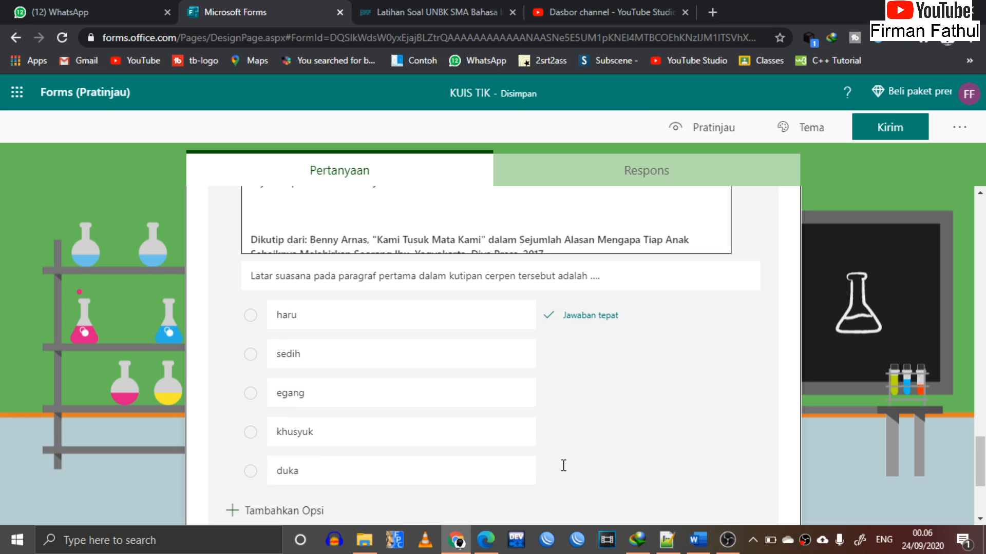
scroll(563, 466, down, 3)
click(329, 431)
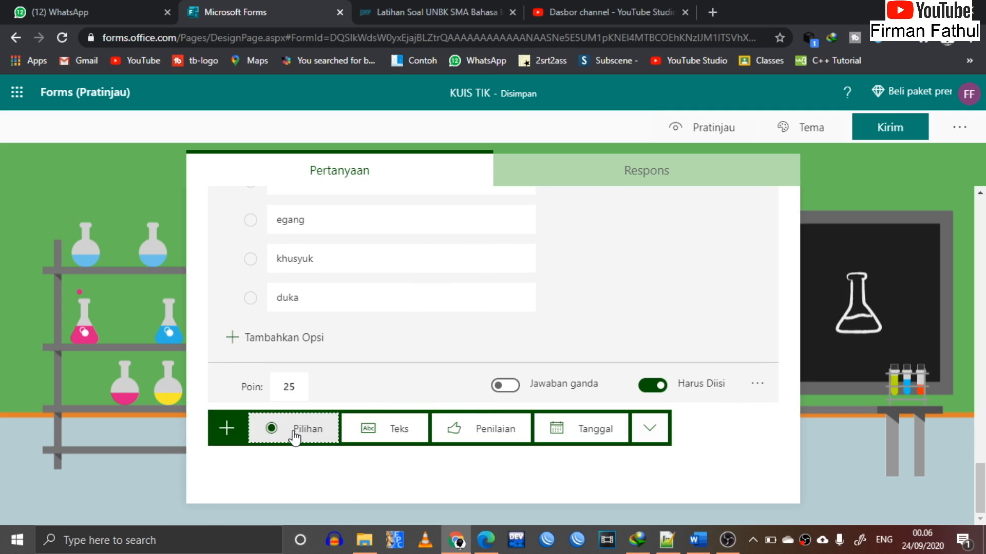
click(294, 432)
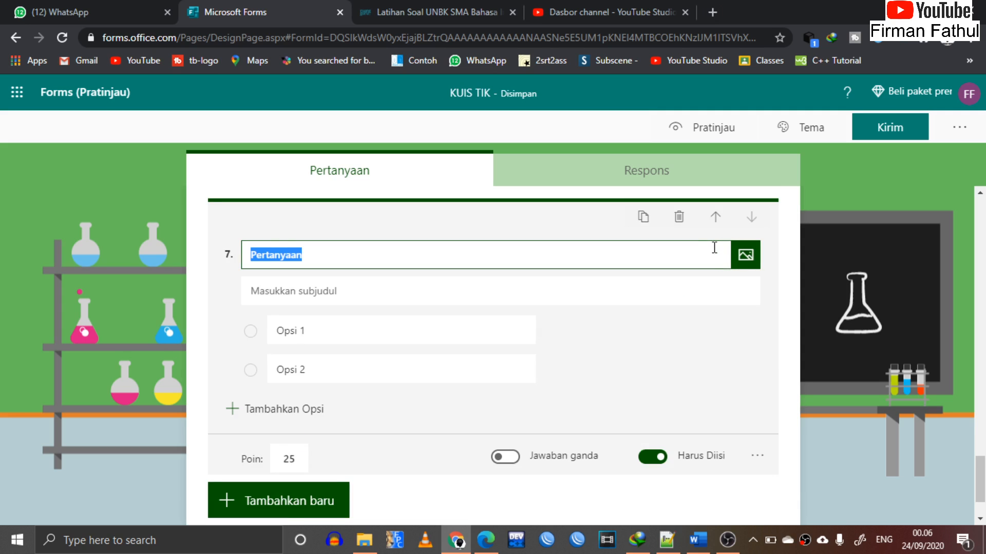
Search Bing images for "mouse" and insert the grey computer mouse picture into question 7.
click(745, 260)
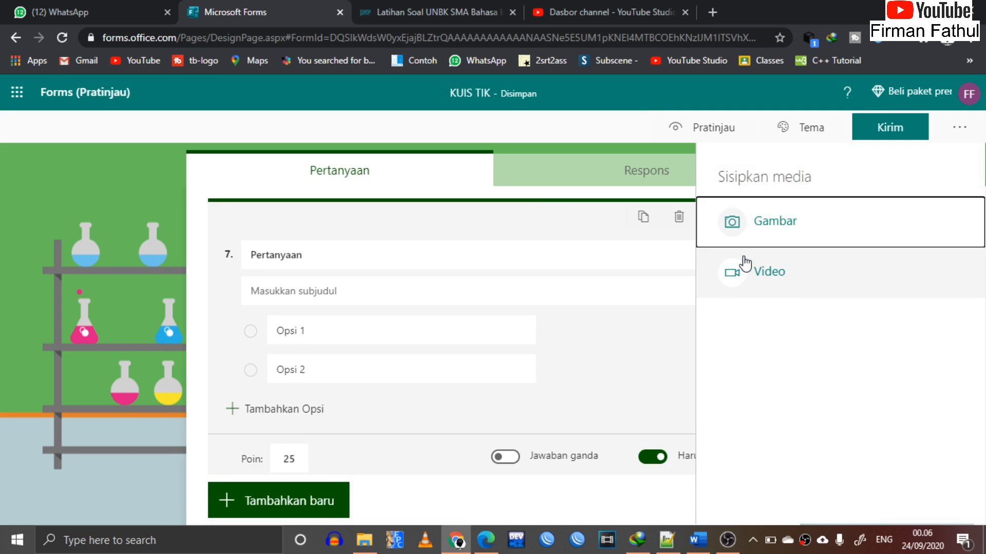
click(785, 223)
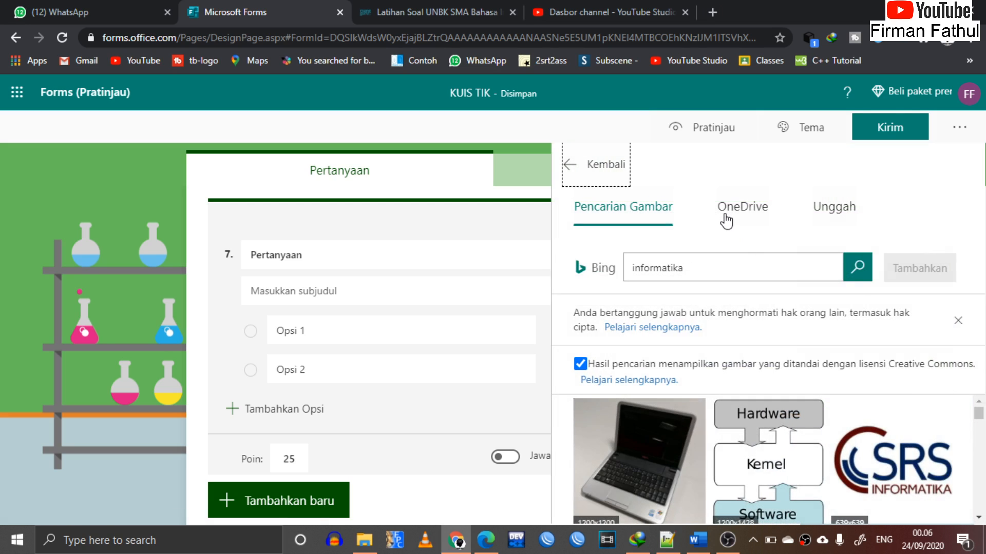
drag(690, 268, 597, 261)
text(mouse)
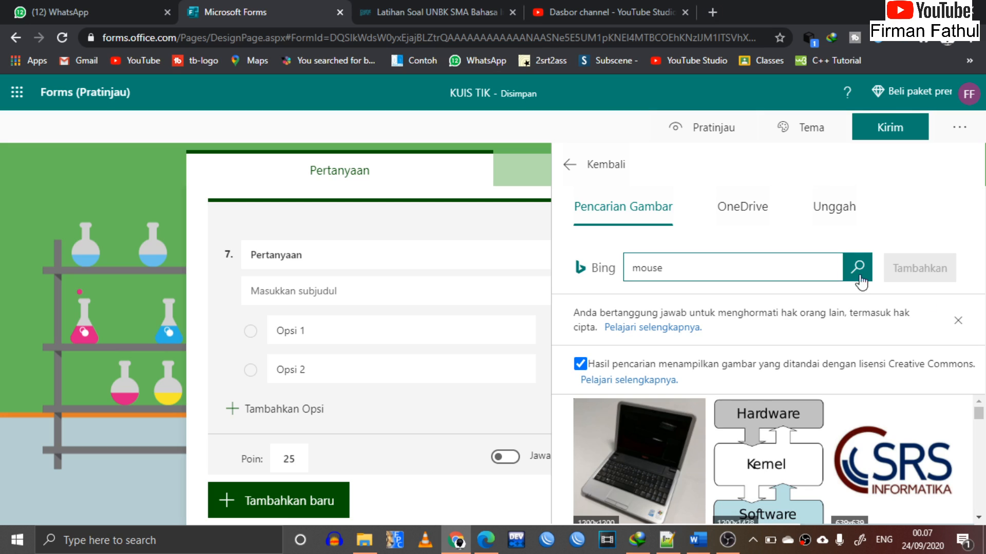
click(859, 277)
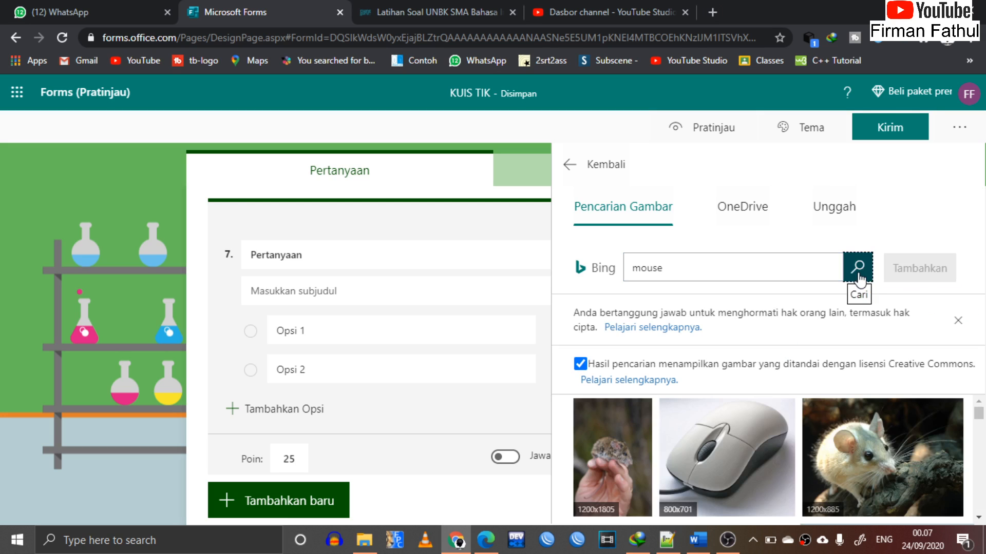
scroll(747, 485, down, 2)
scroll(746, 485, up, 2)
click(741, 462)
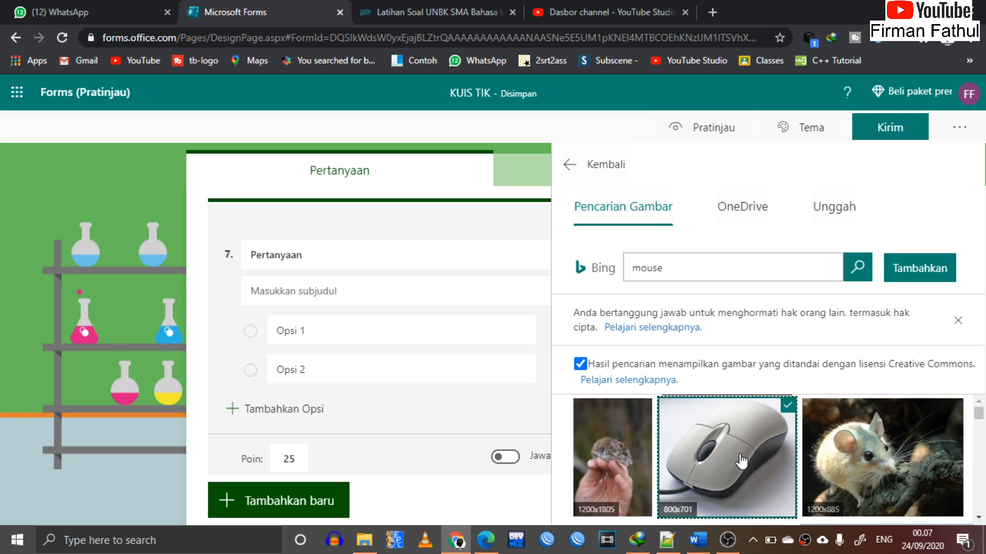
click(923, 270)
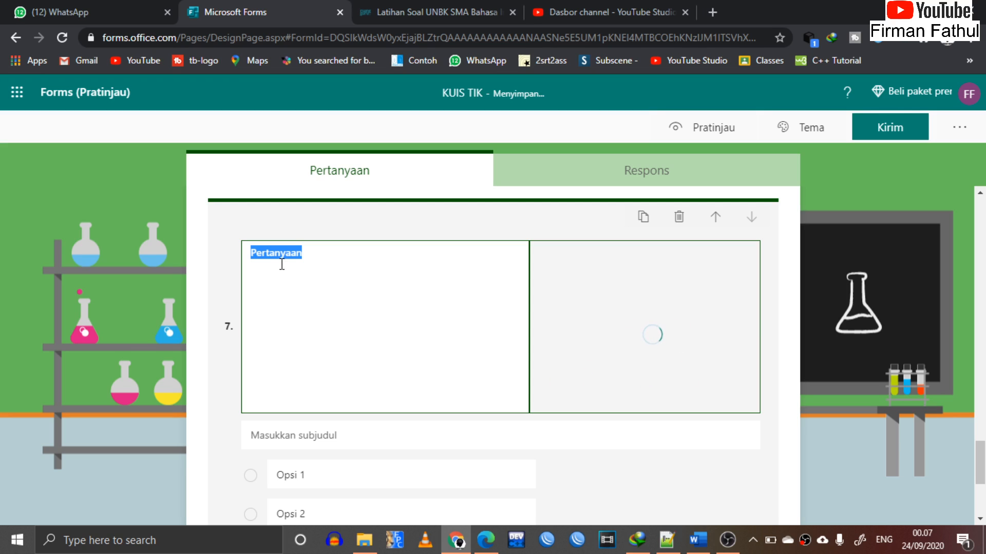
Set question 7's text to "Berikut adalah gambar device...." and its first two options to "input" and "output".
text(Berikut adalah gambar device..)
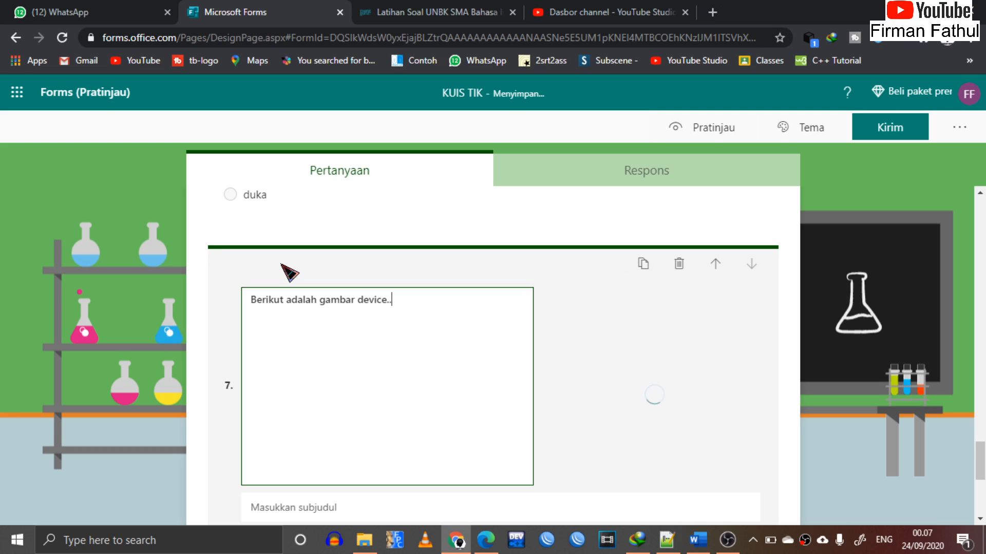
click(292, 263)
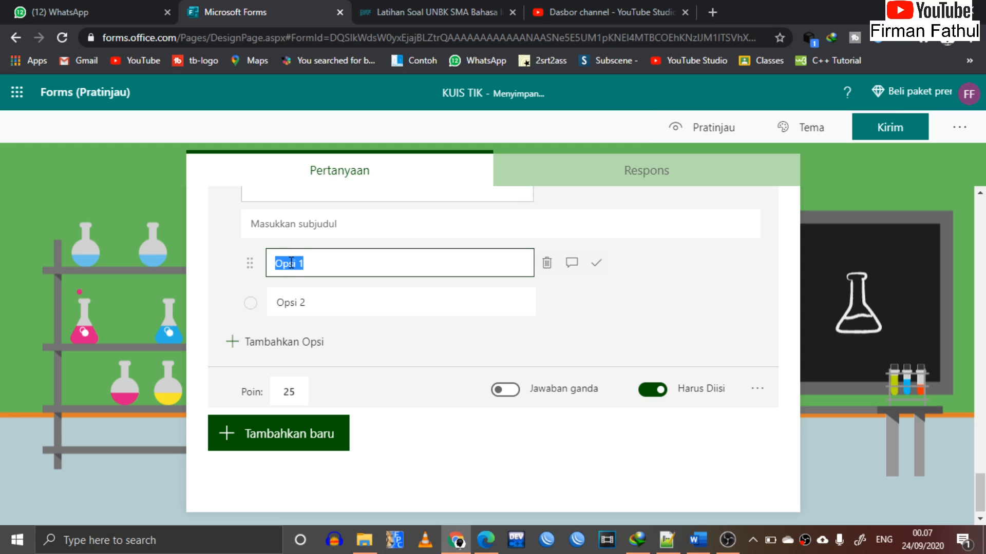
text(input)
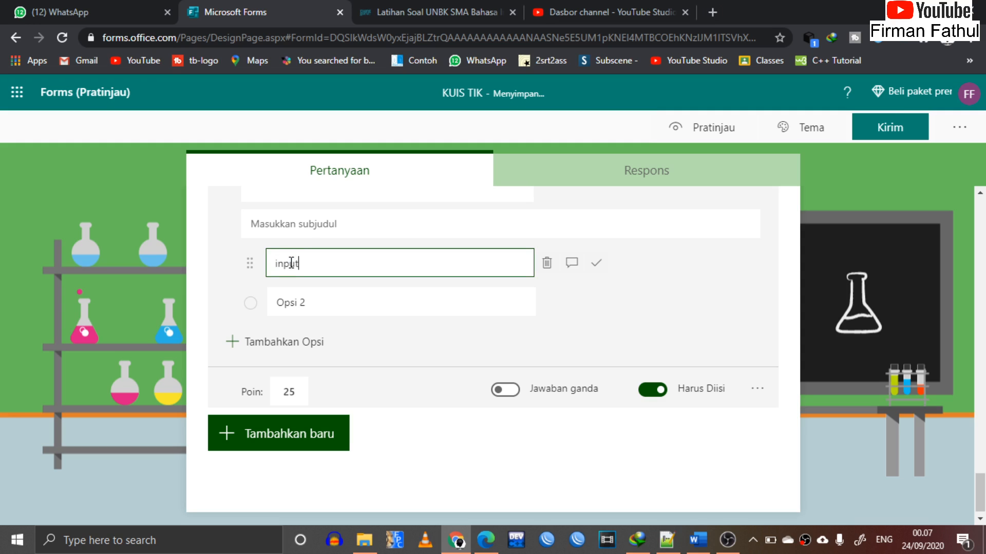
click(294, 299)
text(output)
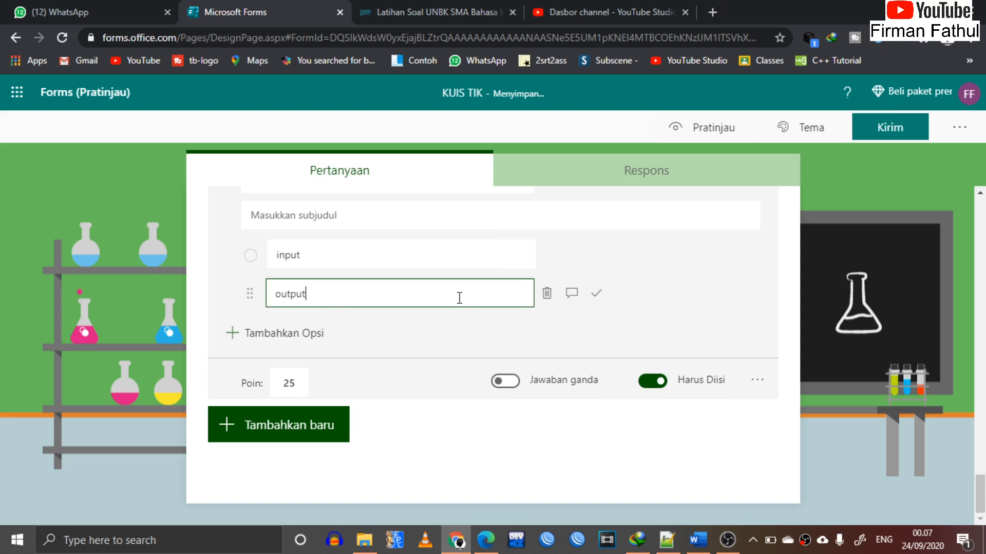
Add three more answer options to question 7: "proses", "storage" and "internet".
click(242, 333)
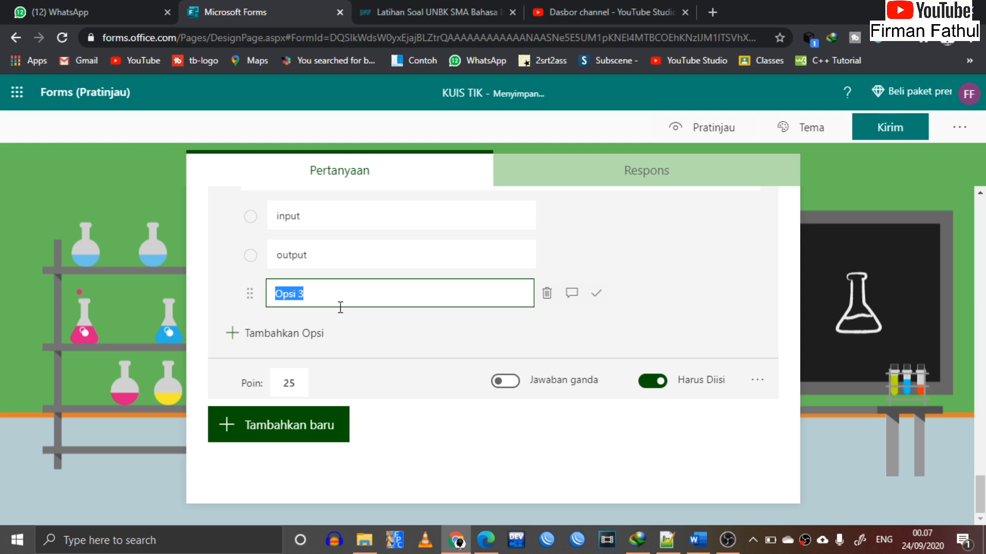
text(proses)
click(309, 336)
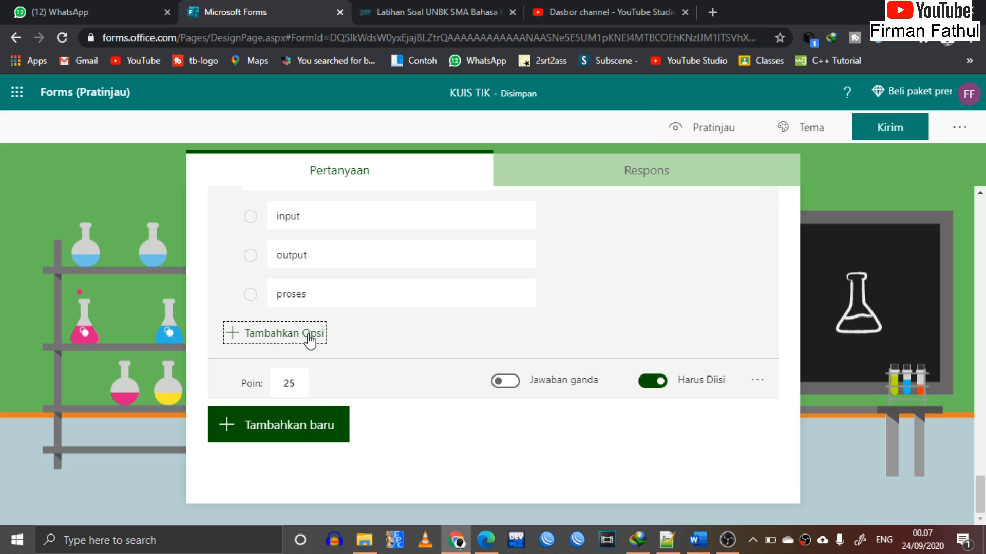
text(s)
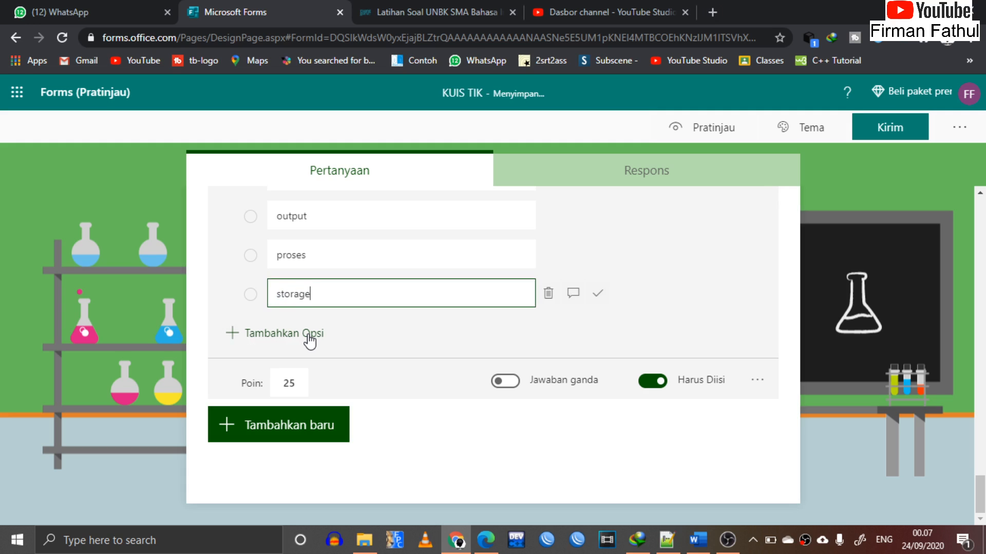
text(torage)
click(308, 336)
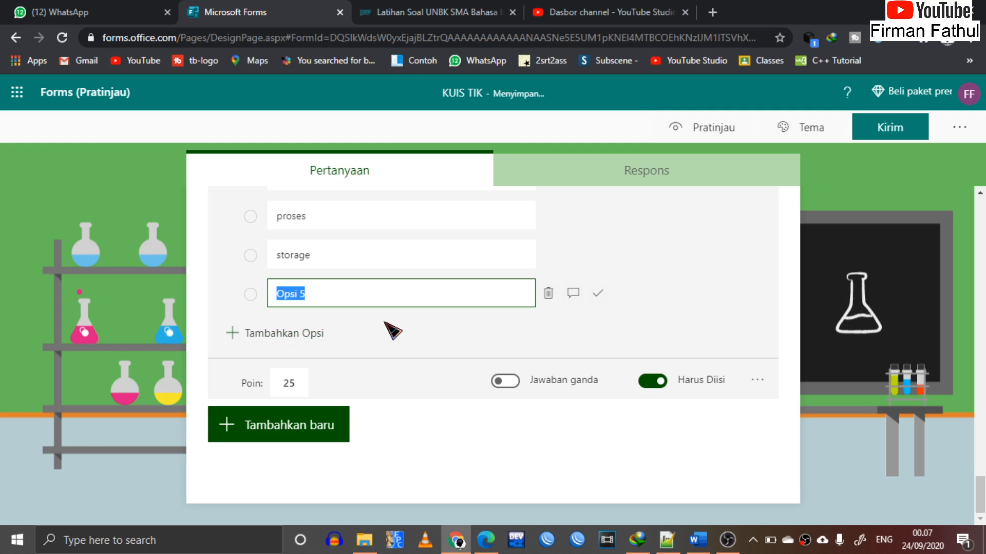
scroll(392, 326, up, 2)
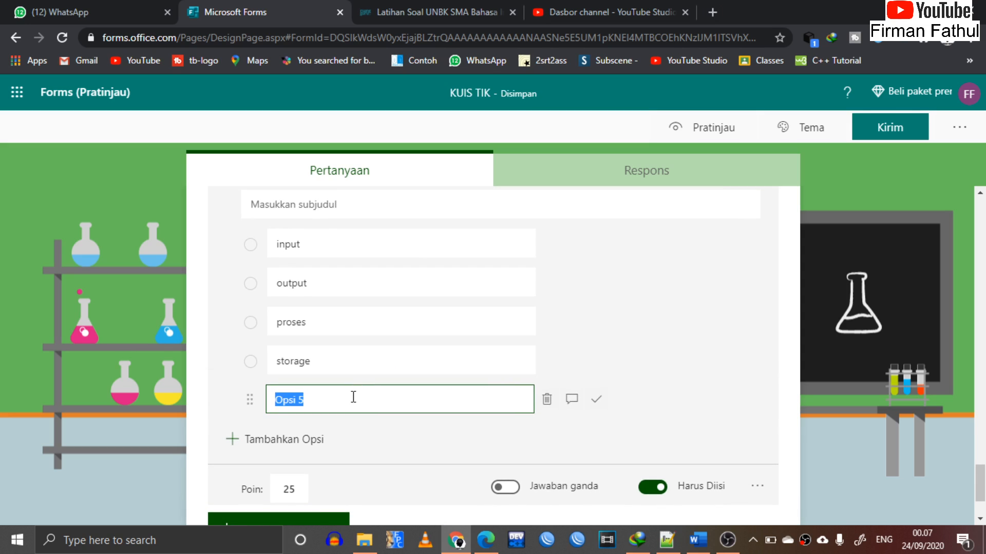
text(internet)
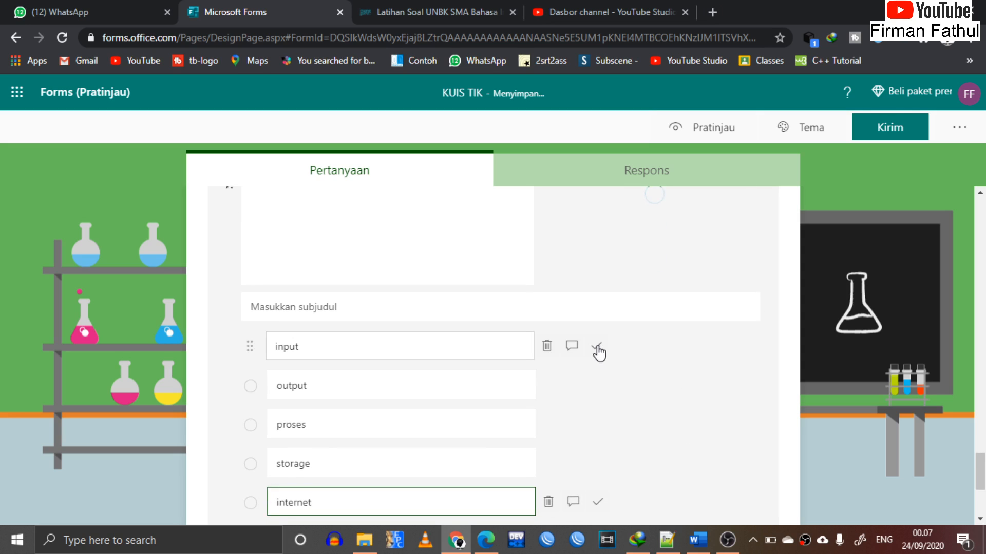
Mark "input" as the correct answer to question 7 and check whether its option shuffling (Acak opsi) is enabled.
click(596, 346)
scroll(642, 231, up, 3)
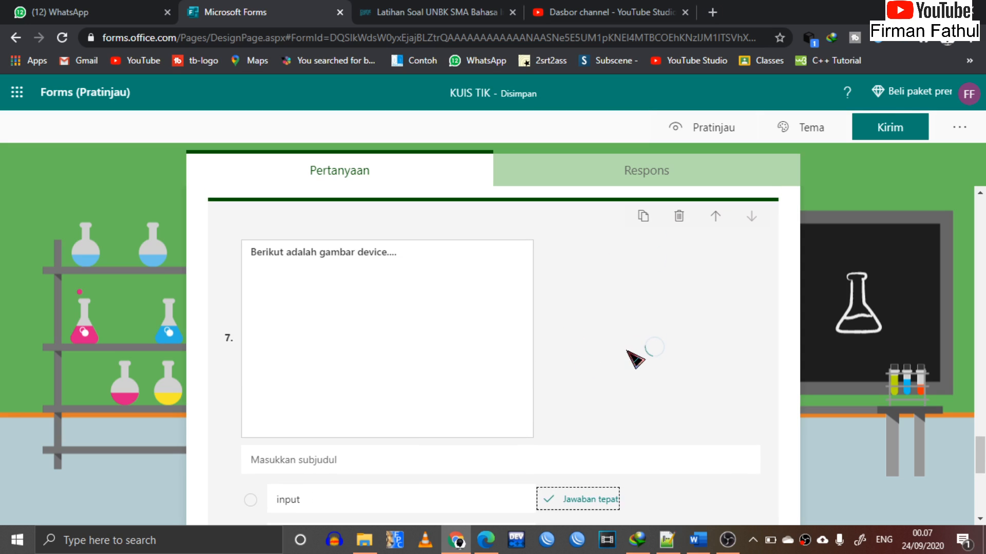
scroll(668, 349, down, 4)
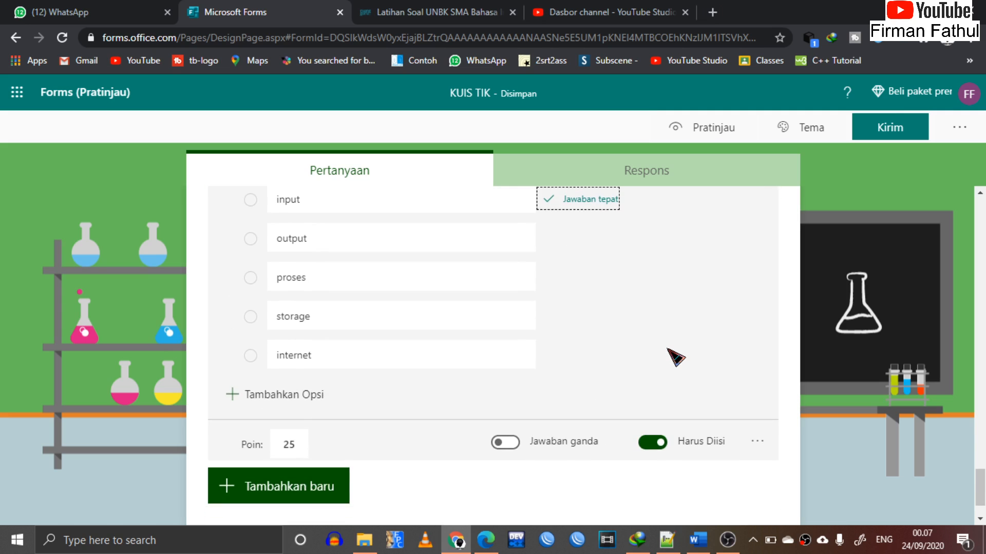
scroll(667, 349, up, 3)
scroll(667, 349, down, 3)
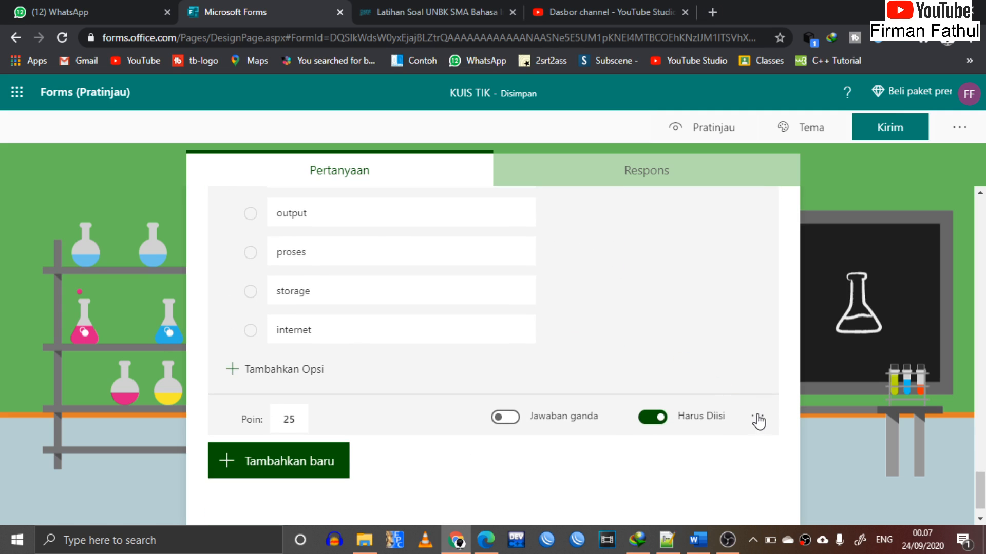
click(758, 421)
scroll(580, 331, up, 2)
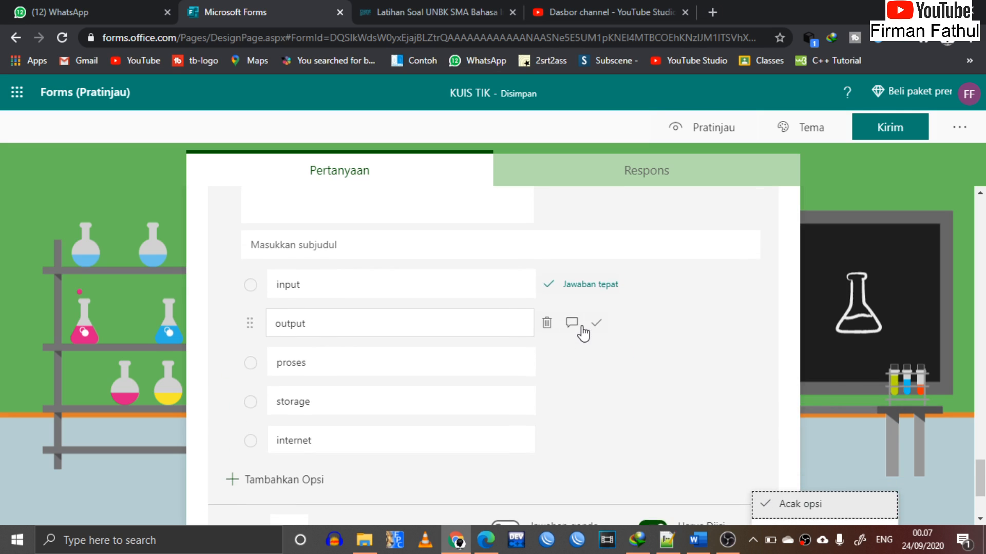
scroll(590, 334, down, 1)
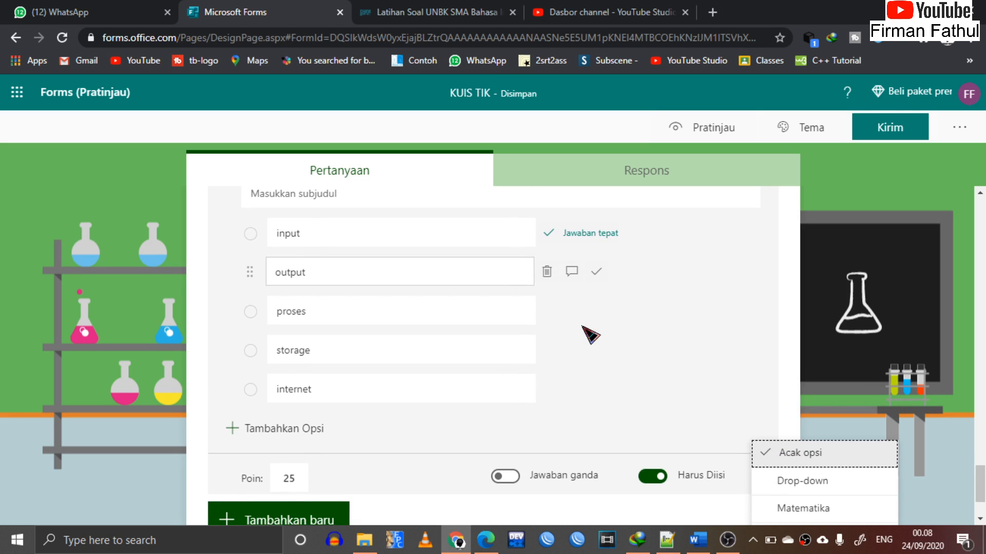
scroll(590, 335, down, 1)
Add another multiple-choice question as number 8 and open its video insertion for a YouTube URL.
click(308, 428)
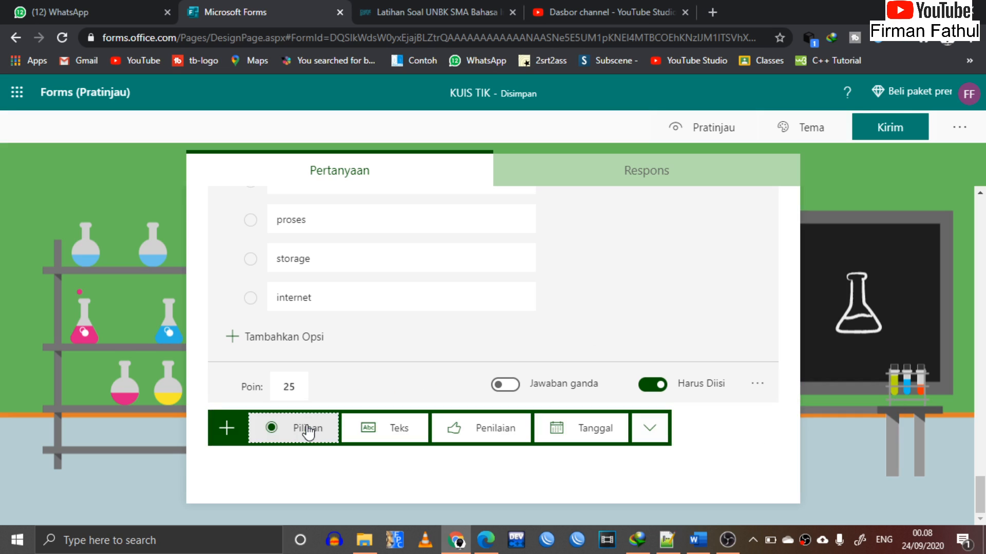
click(308, 431)
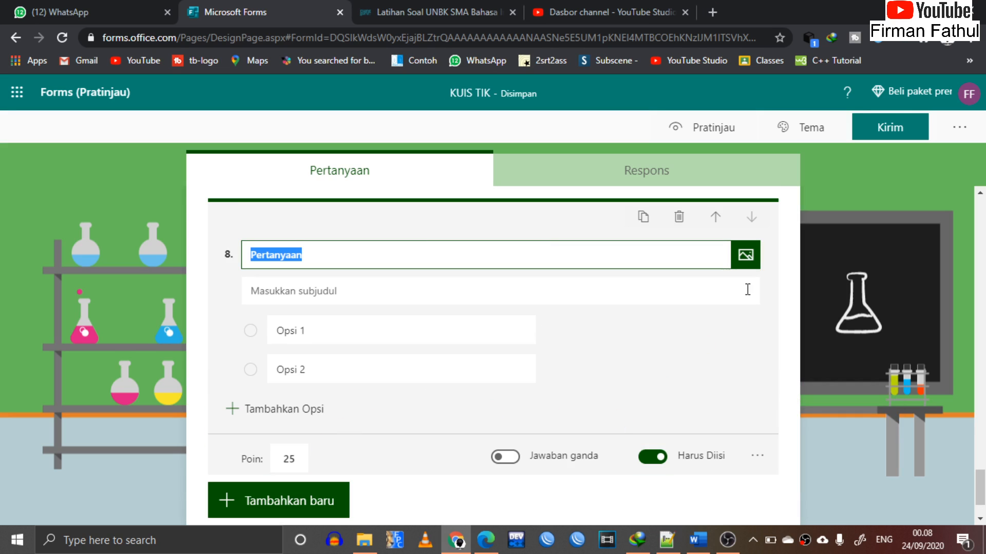
click(754, 265)
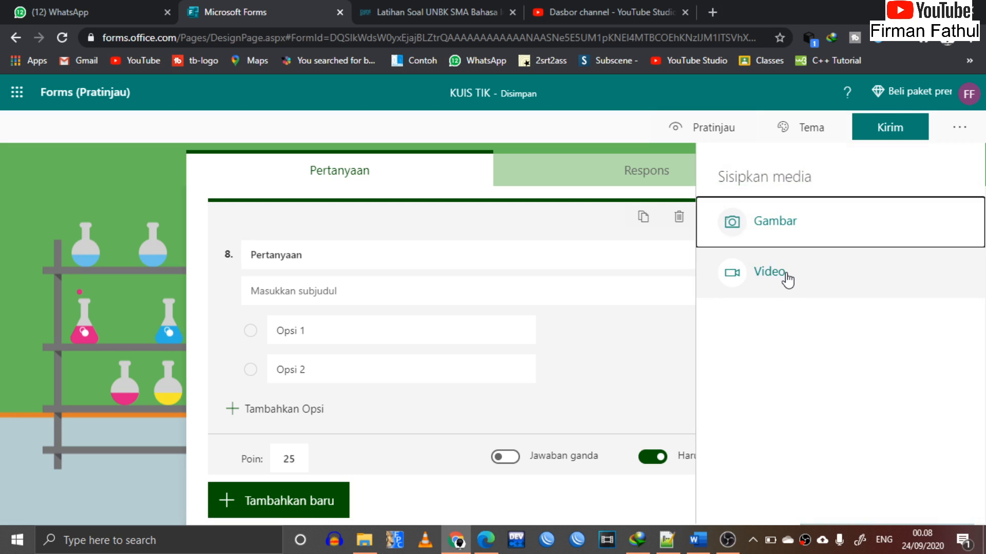
click(786, 279)
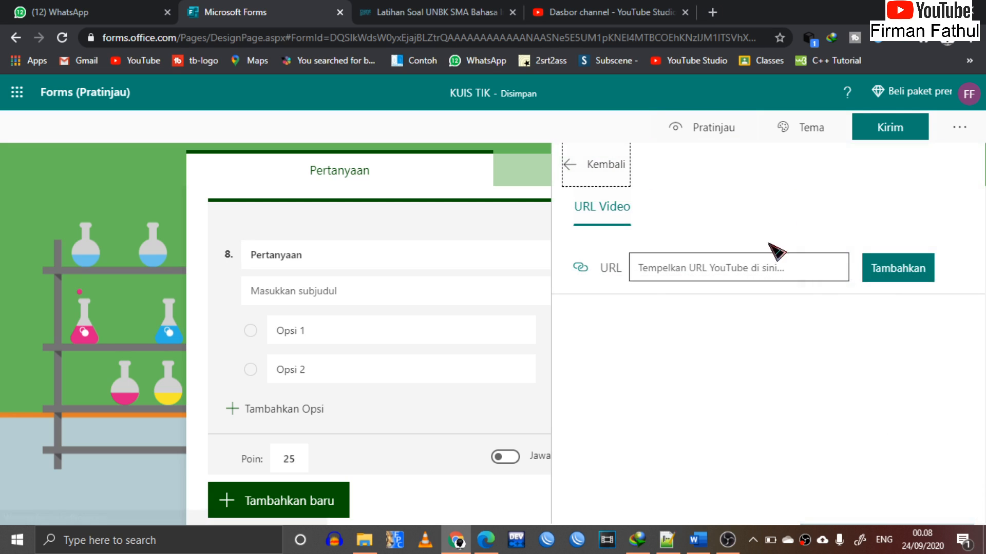
click(704, 272)
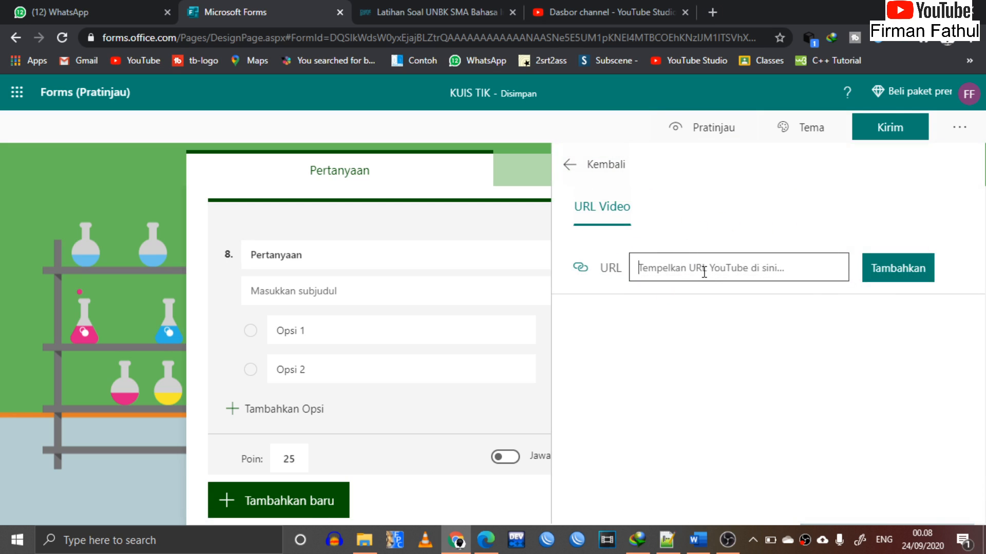
Open YouTube in a new browser tab, search for the creator's channel name and open the video "OTOMATIS KIRIM SERTIFIKAT SETELAH SELESAI UJIAN ONLINE".
click(713, 12)
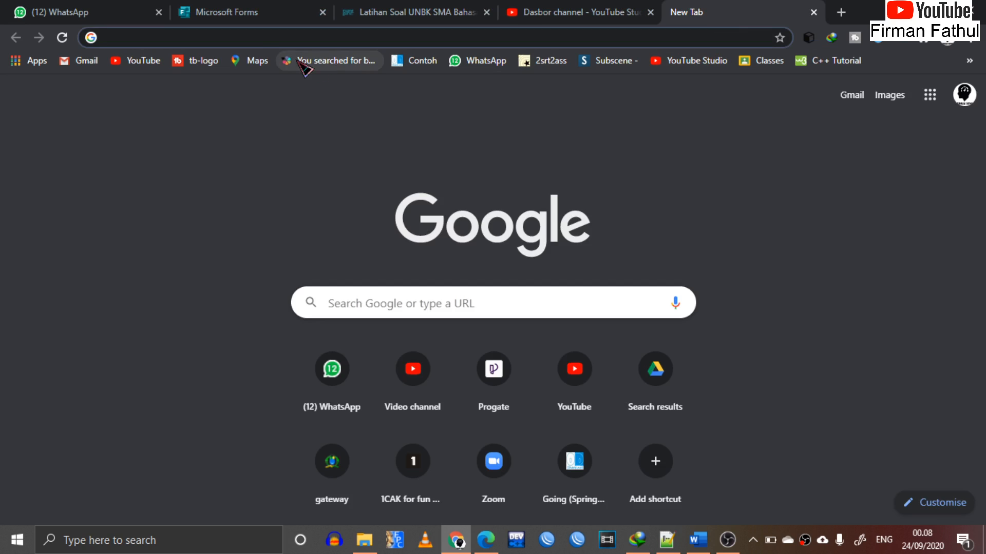
click(143, 62)
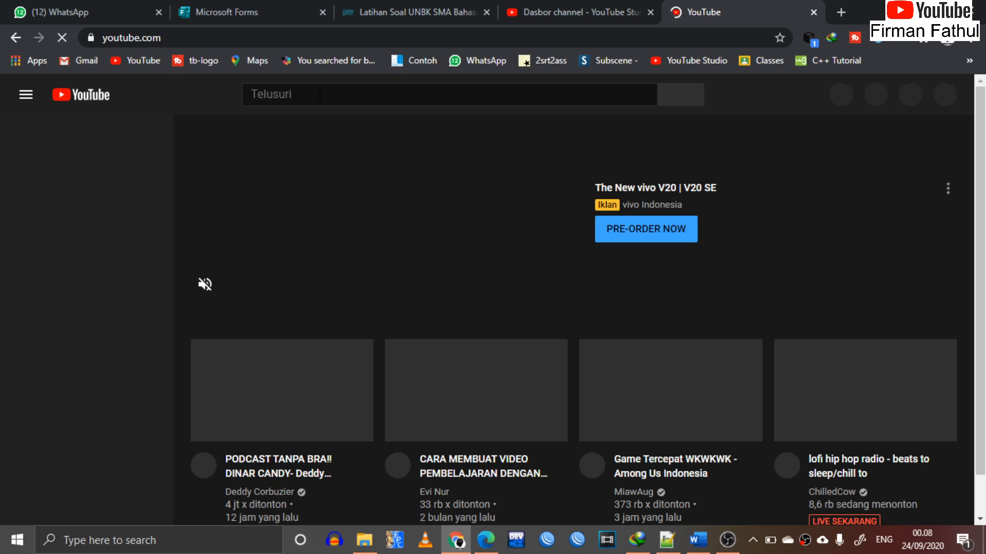
click(323, 96)
text(firman fathu)
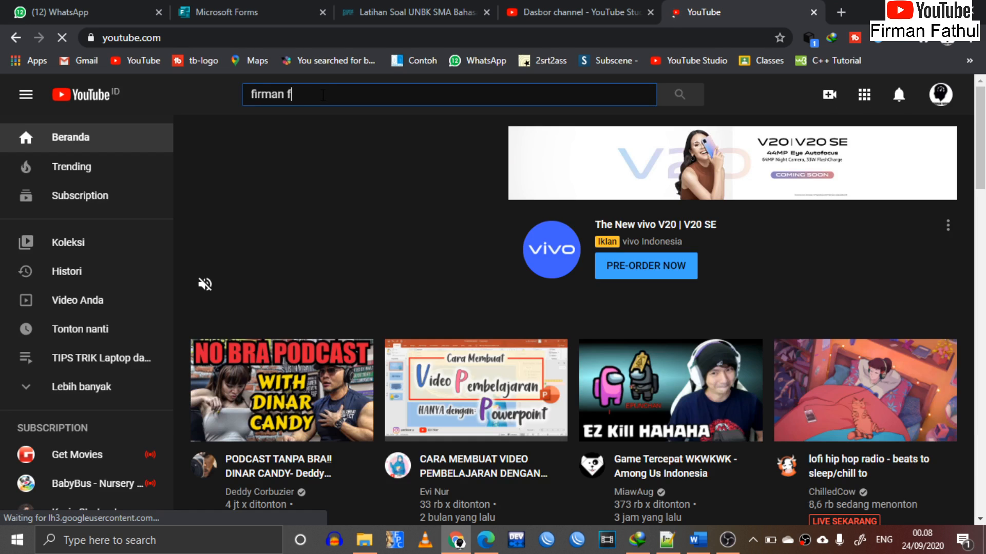
text(l)
key(Return)
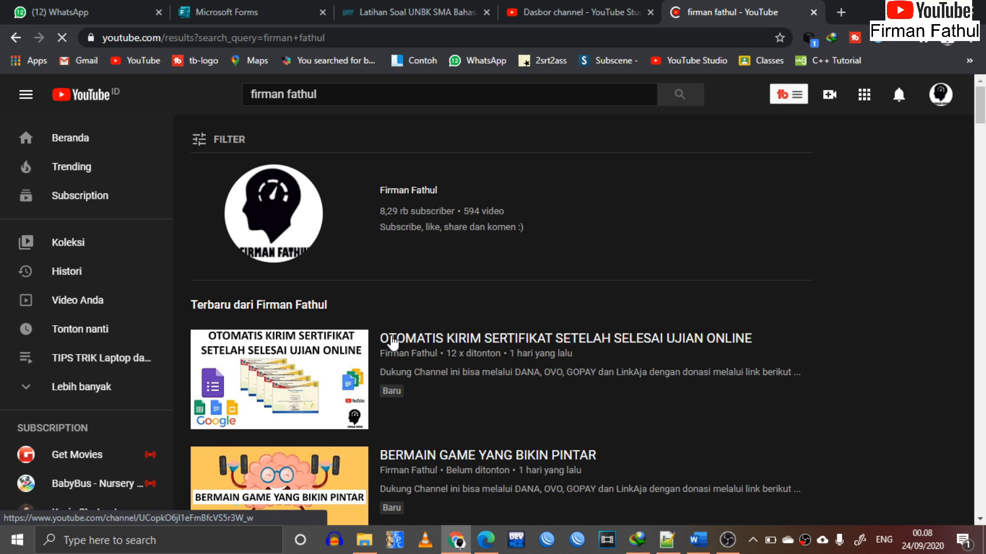
click(391, 342)
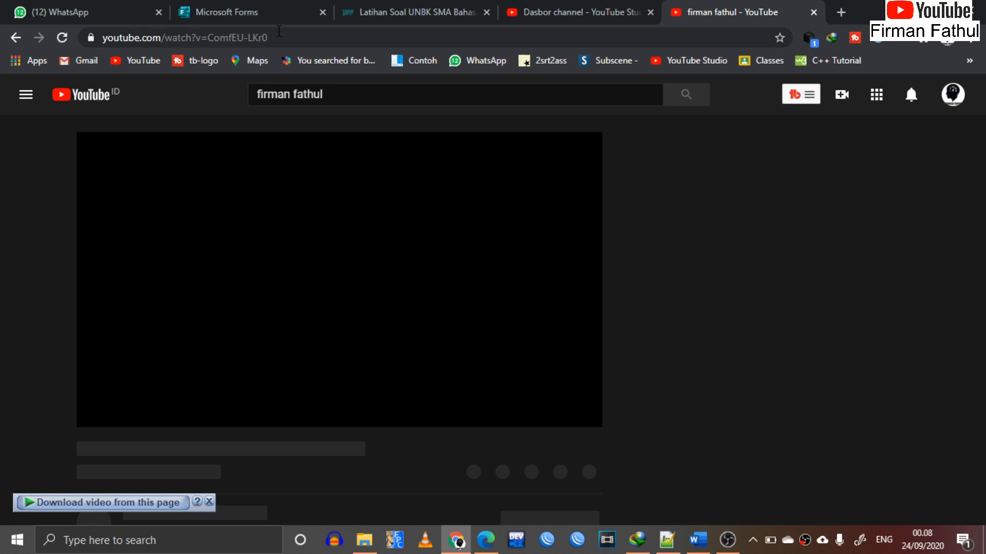
Copy the YouTube video's address, close its tab, and add the link as the video of question 8 in the form.
click(279, 34)
key(ctrl+c)
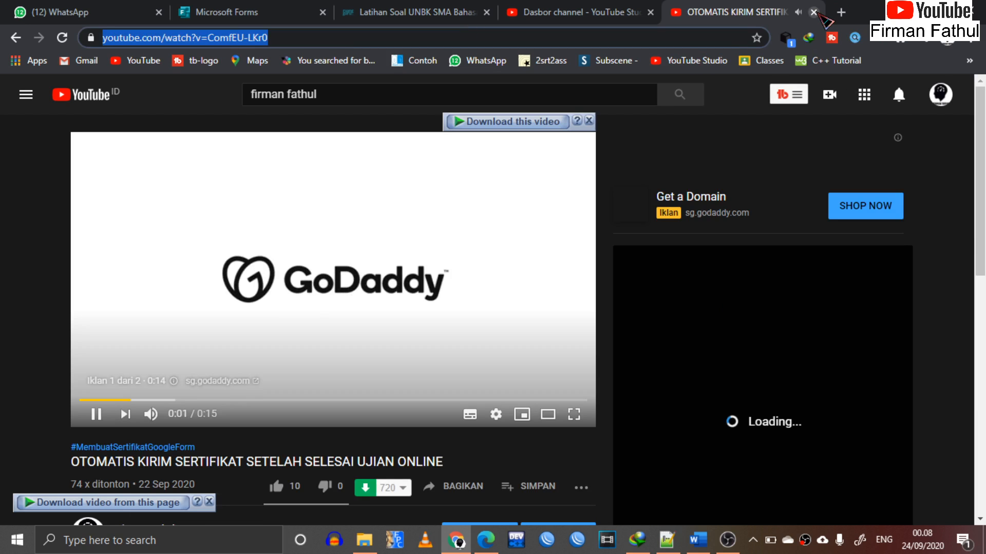
click(813, 12)
key(ctrl+v)
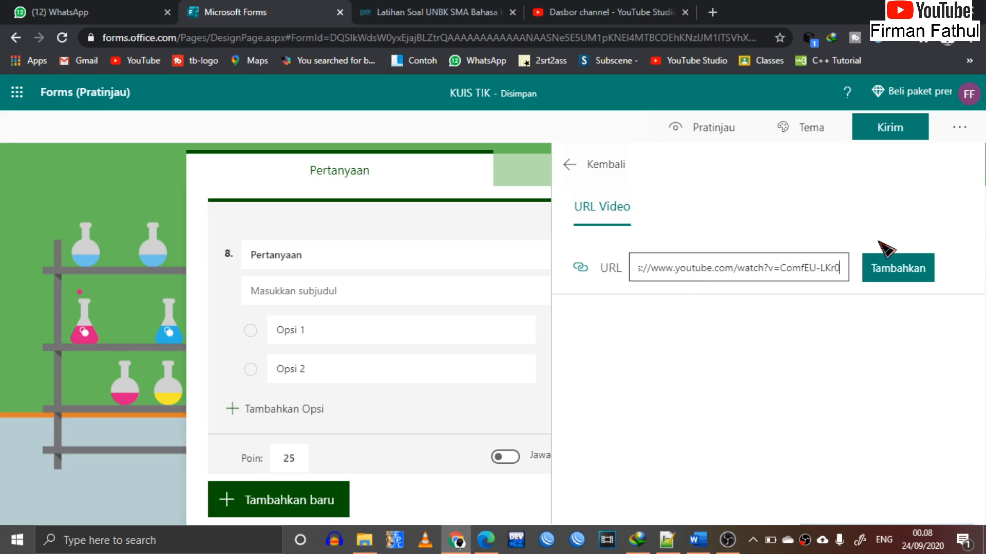
click(895, 266)
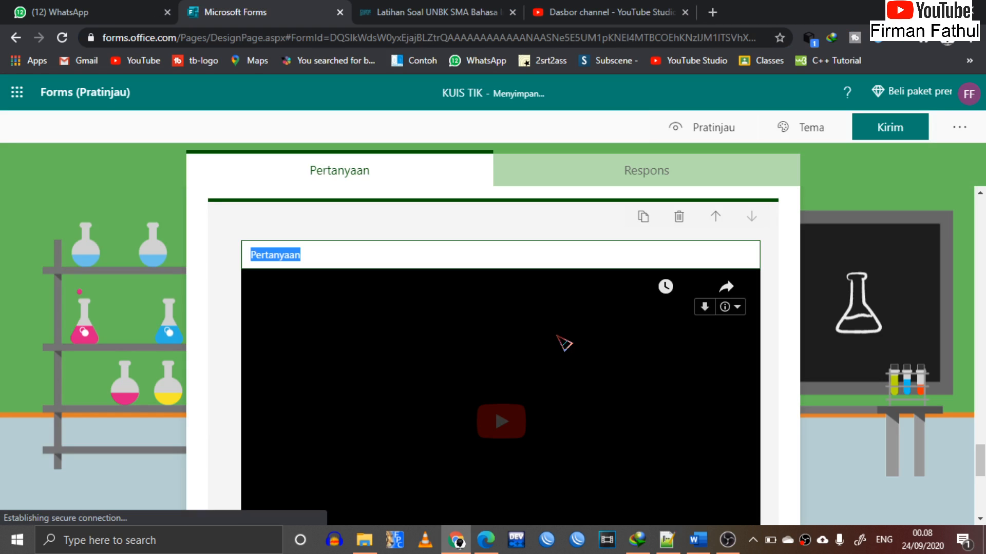
Look over question 8 with its embedded video, including the question text, subtitle and answer option fields.
scroll(556, 337, down, 1)
scroll(557, 338, up, 2)
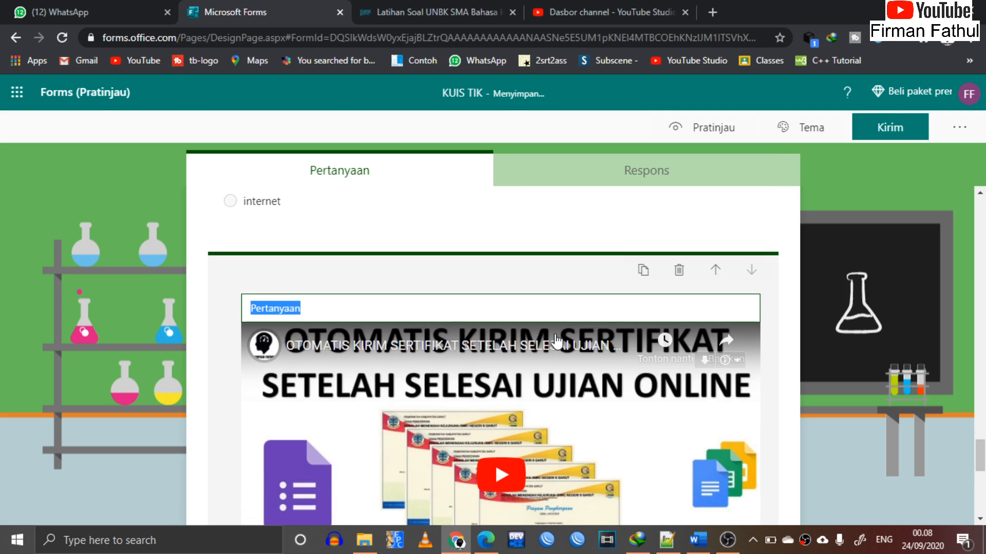
scroll(377, 313, down, 5)
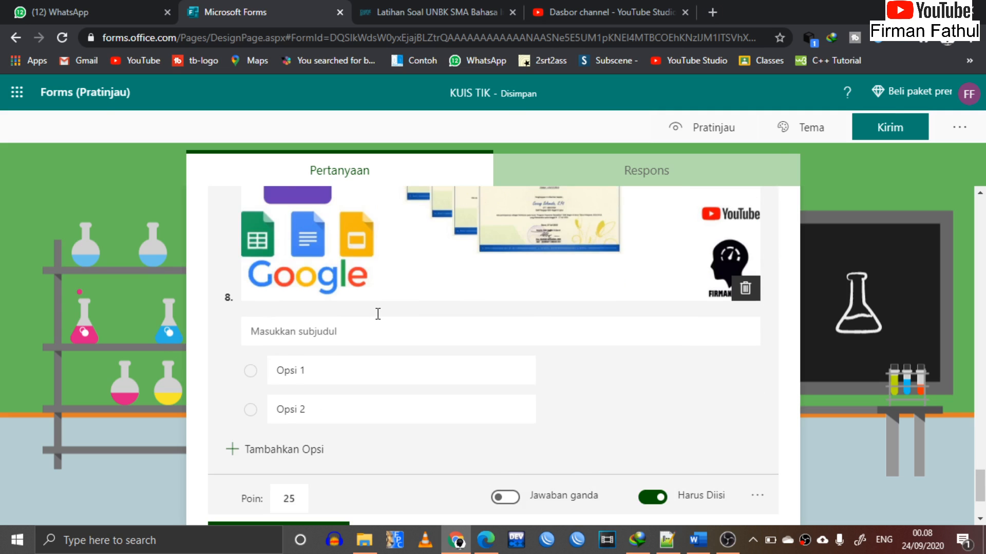
scroll(377, 313, down, 1)
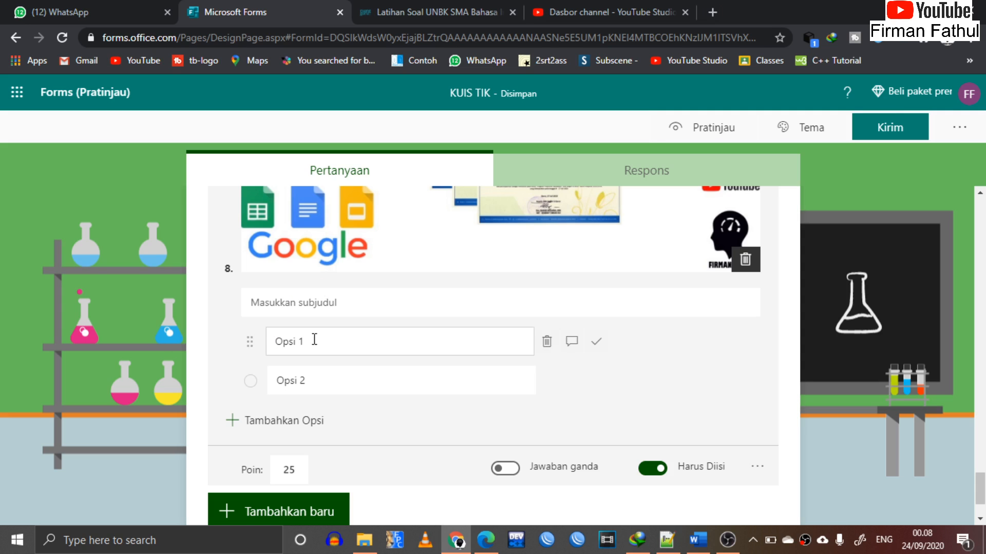
scroll(475, 392, up, 13)
scroll(478, 400, down, 6)
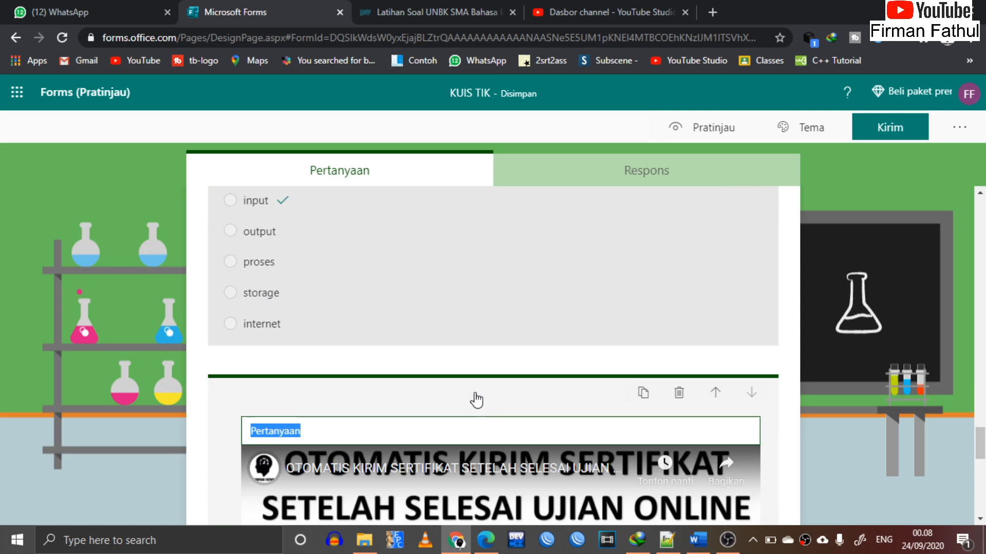
scroll(476, 400, down, 2)
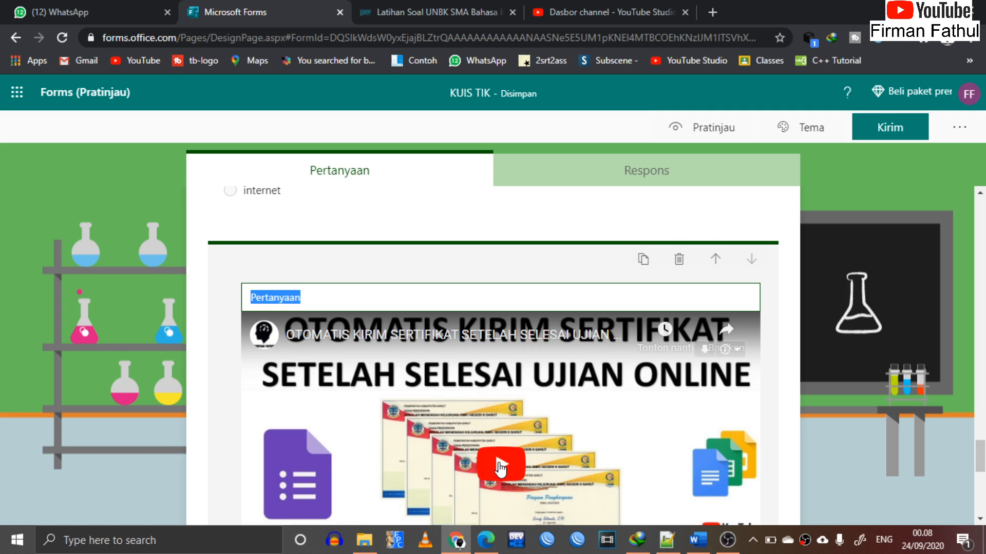
scroll(501, 468, down, 1)
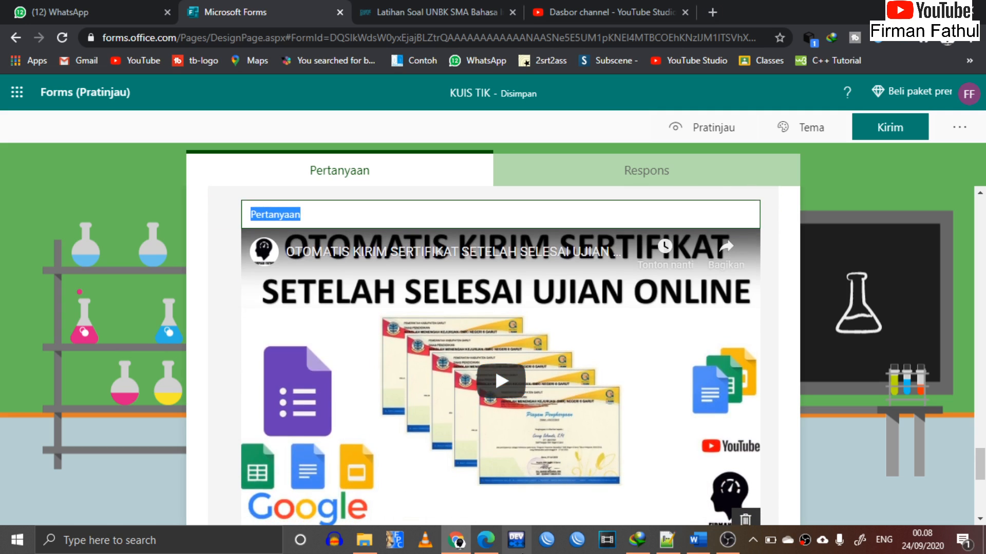
Switch to the KUIS TIK response page in Microsoft Edge and examine question 7's wording, embedded video and answer options.
click(489, 544)
scroll(464, 381, down, 8)
scroll(470, 389, down, 20)
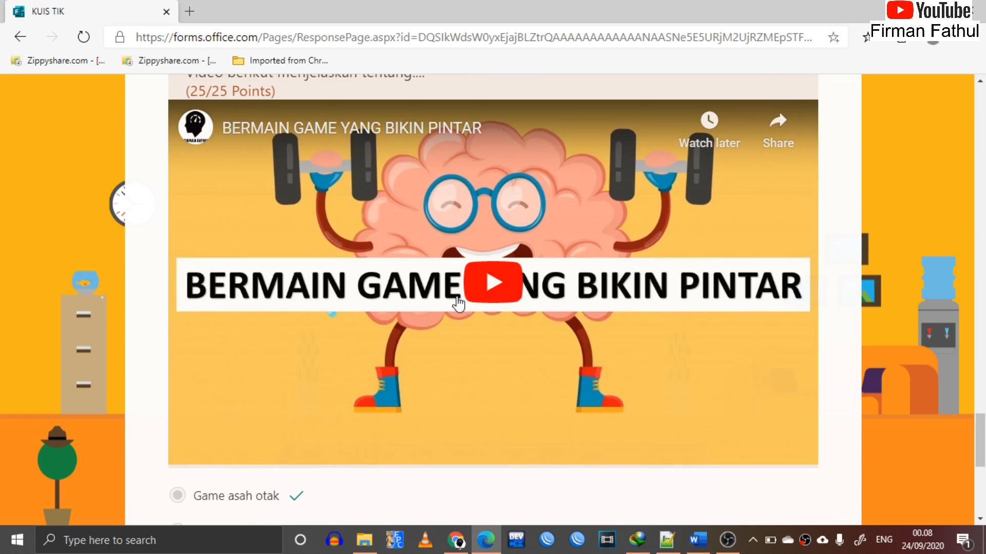
scroll(465, 389, up, 2)
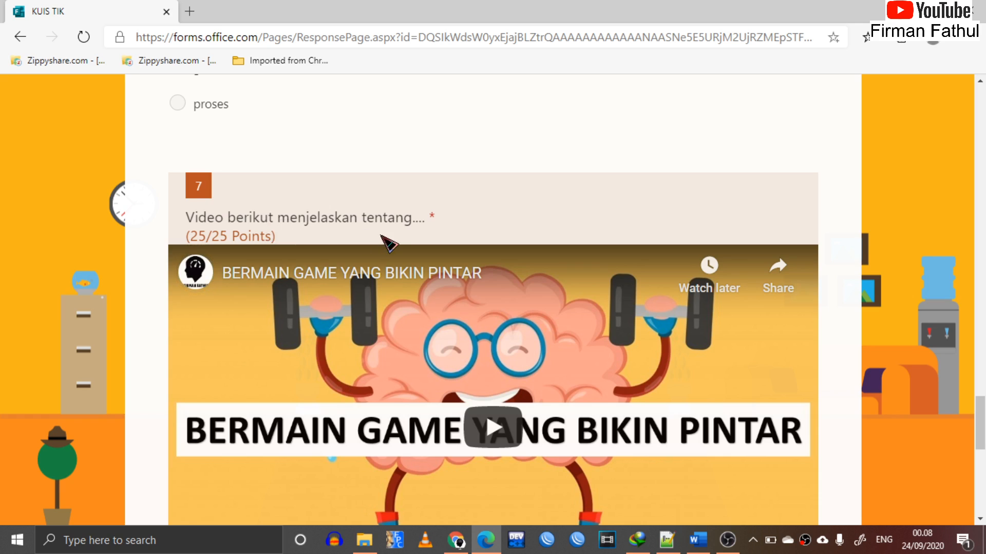
scroll(385, 245, down, 5)
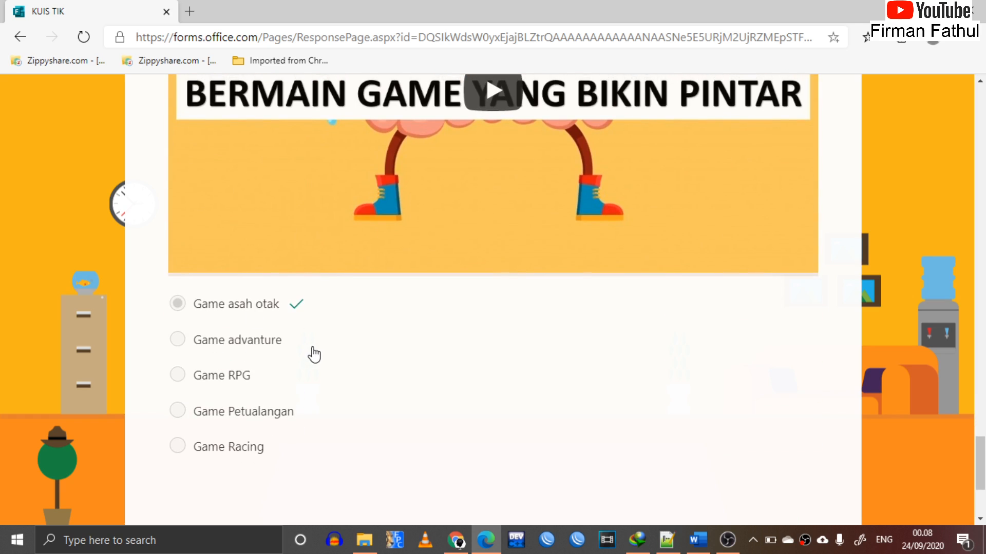
Return to the form editor in Chrome and delete question 8 containing the video.
click(456, 540)
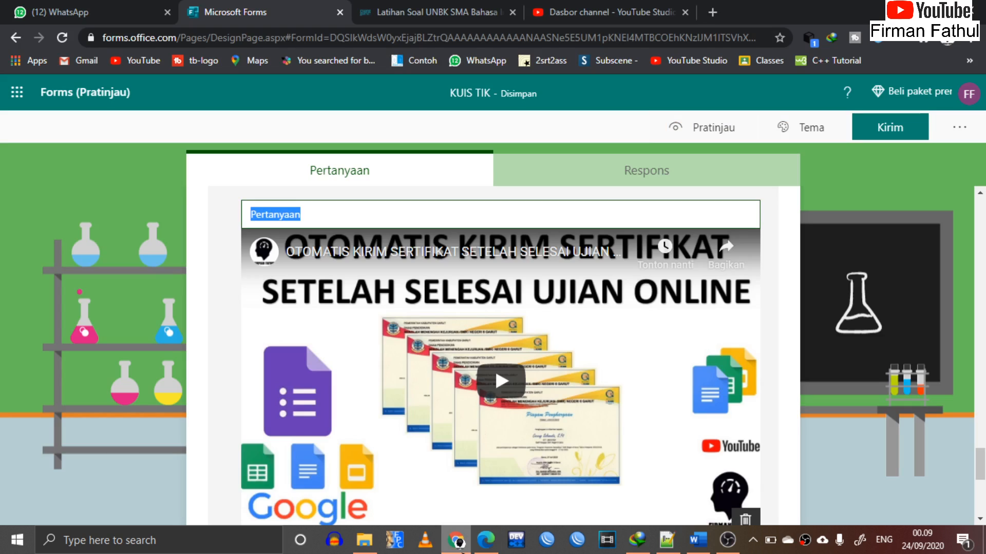
scroll(556, 311, up, 4)
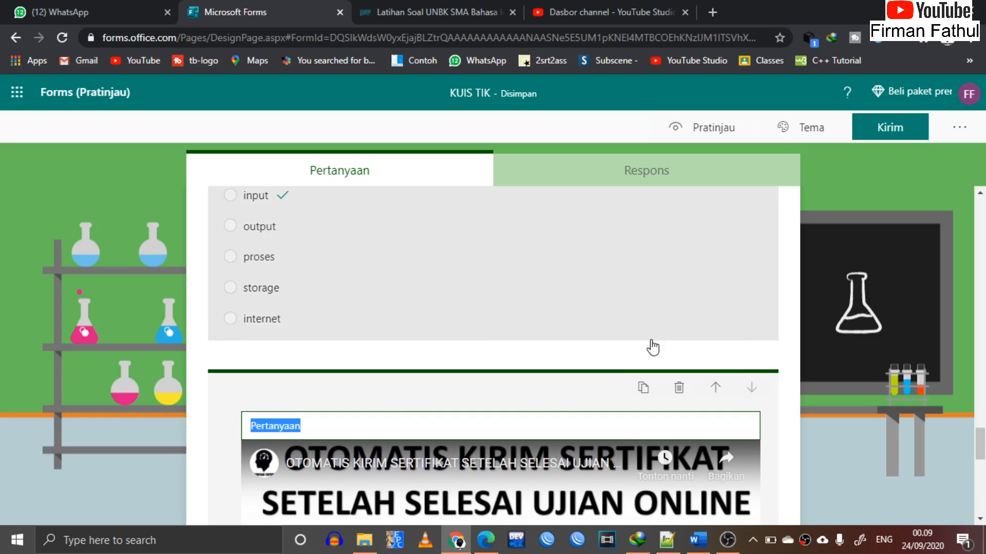
click(679, 390)
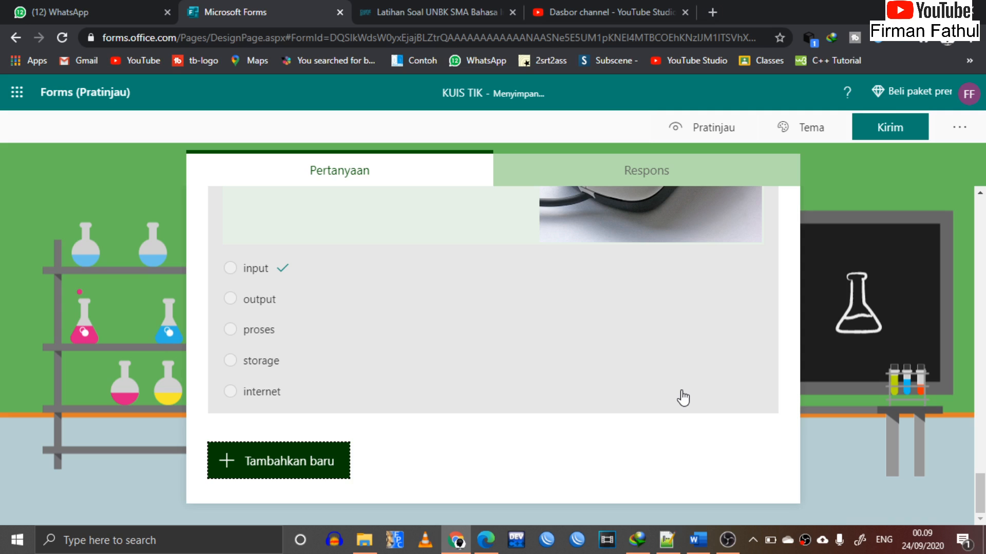
Duplicate question 7, "Berikut adalah gambar device....", and delete the duplicate.
scroll(683, 397, up, 2)
scroll(682, 398, down, 2)
click(509, 369)
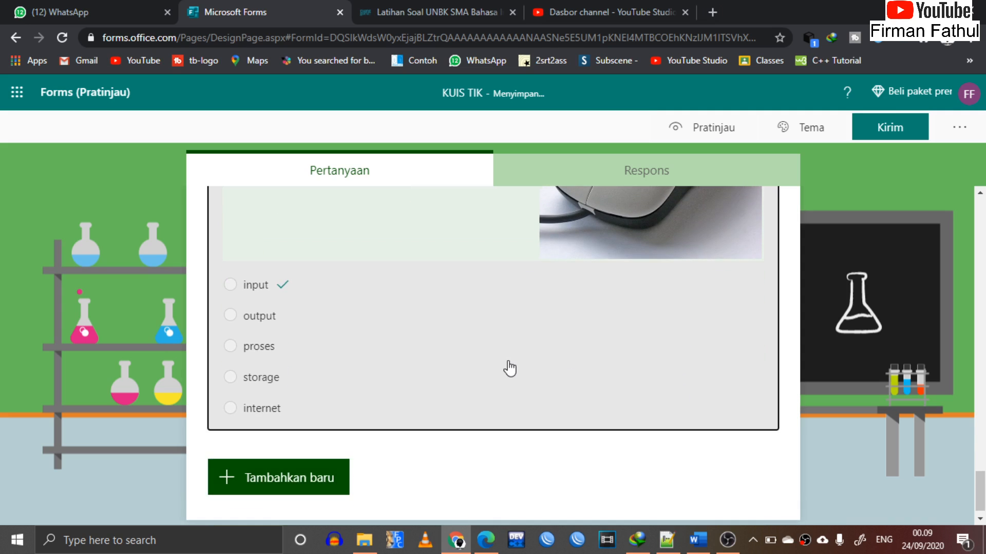
scroll(509, 364, down, 5)
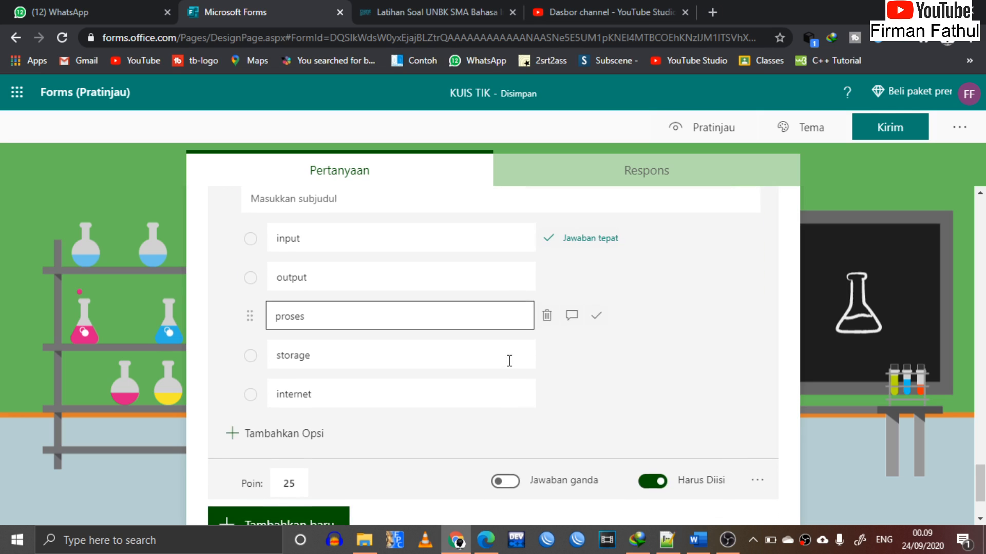
scroll(509, 361, down, 2)
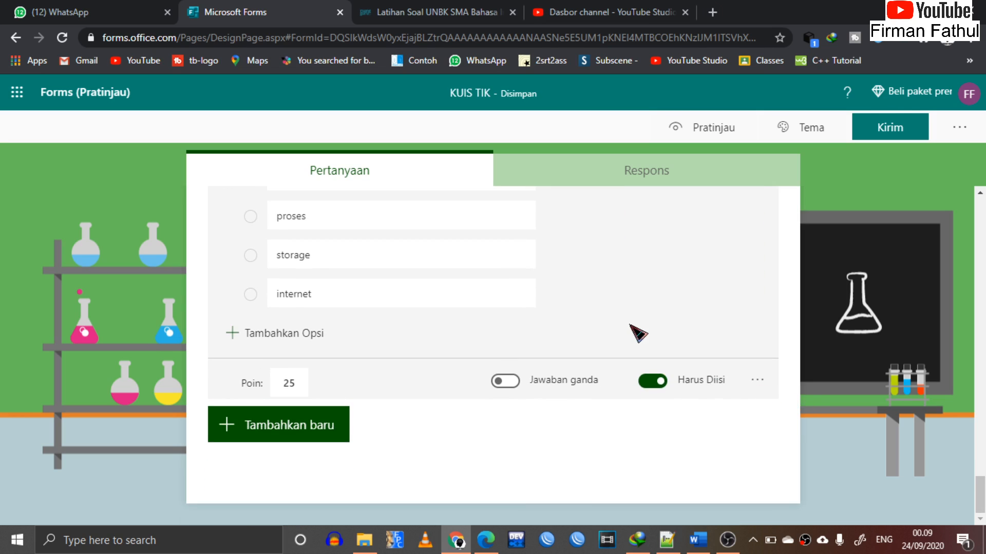
scroll(637, 332, up, 6)
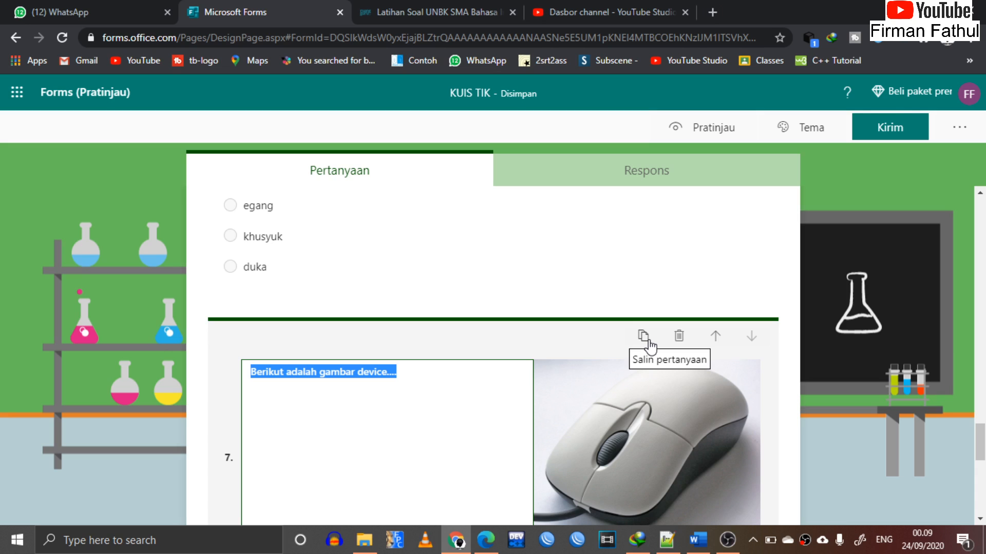
click(643, 336)
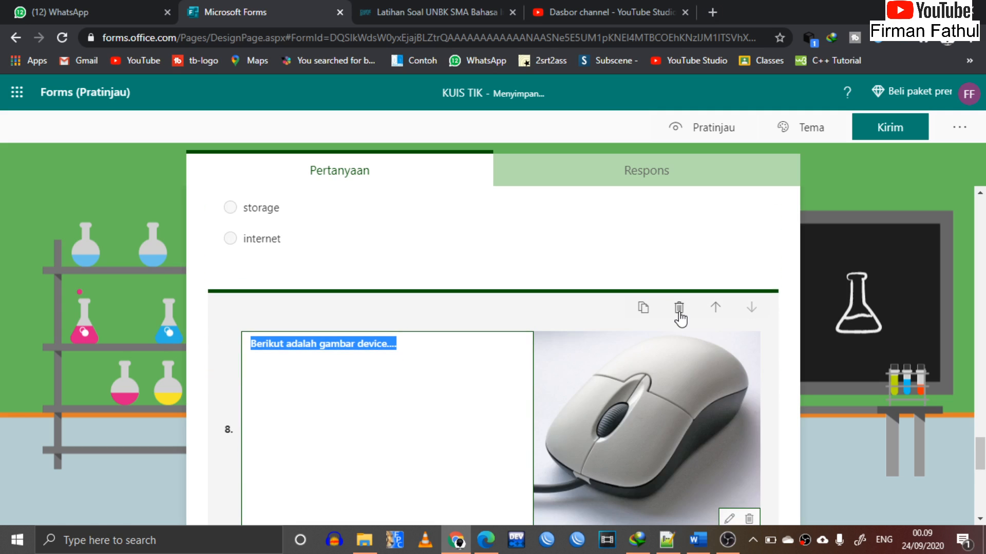
click(679, 311)
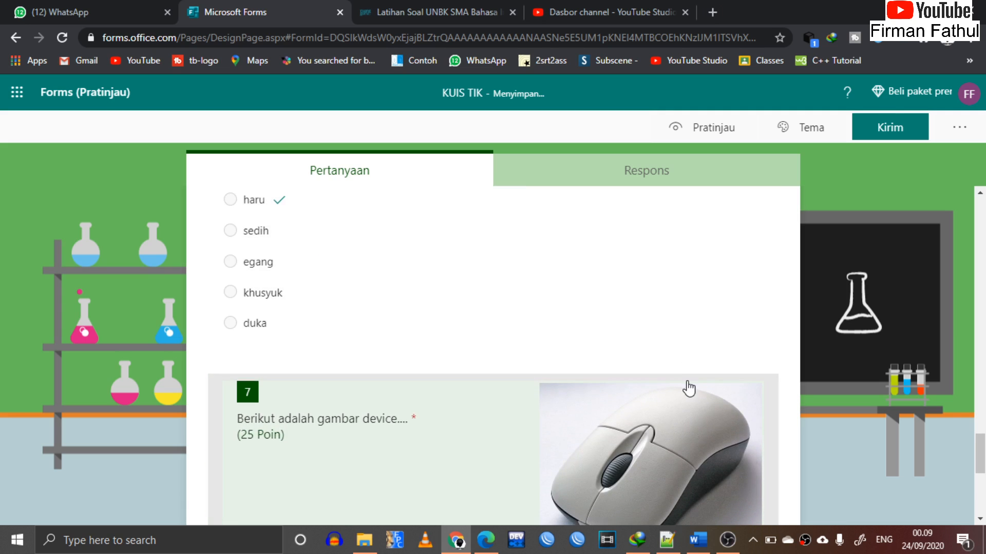
Move the question "Berikut adalah gambar device...." up one place in the question order.
click(667, 407)
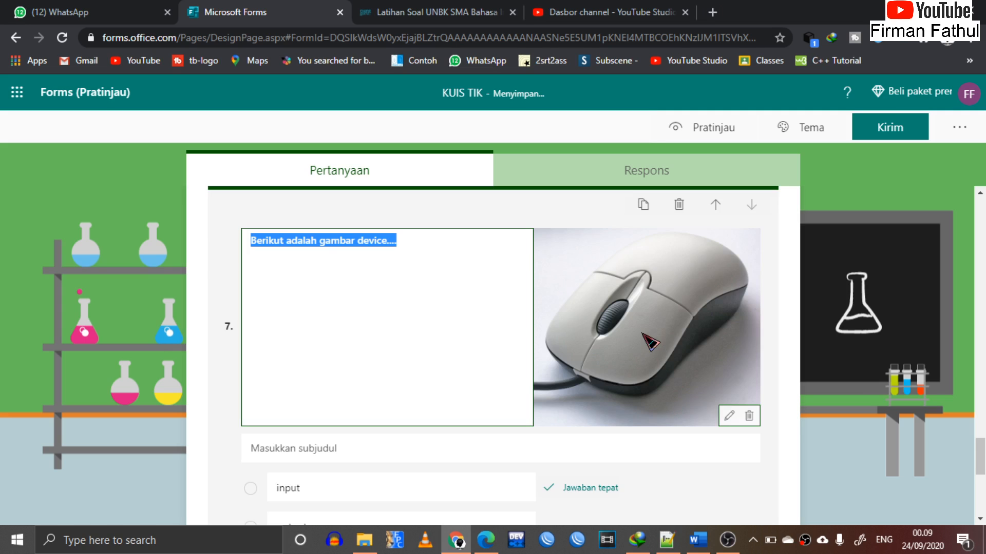
scroll(644, 400, up, 10)
scroll(644, 342, down, 5)
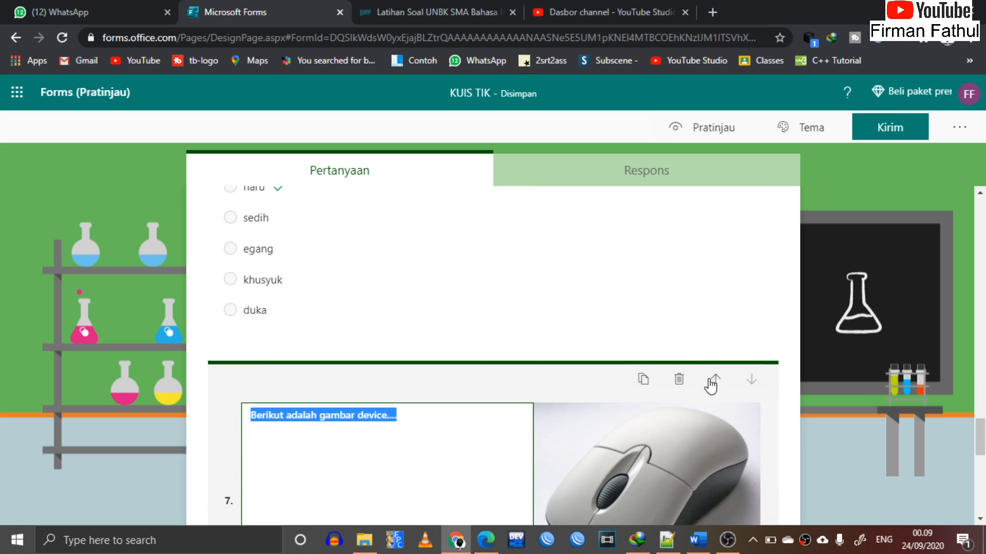
click(716, 380)
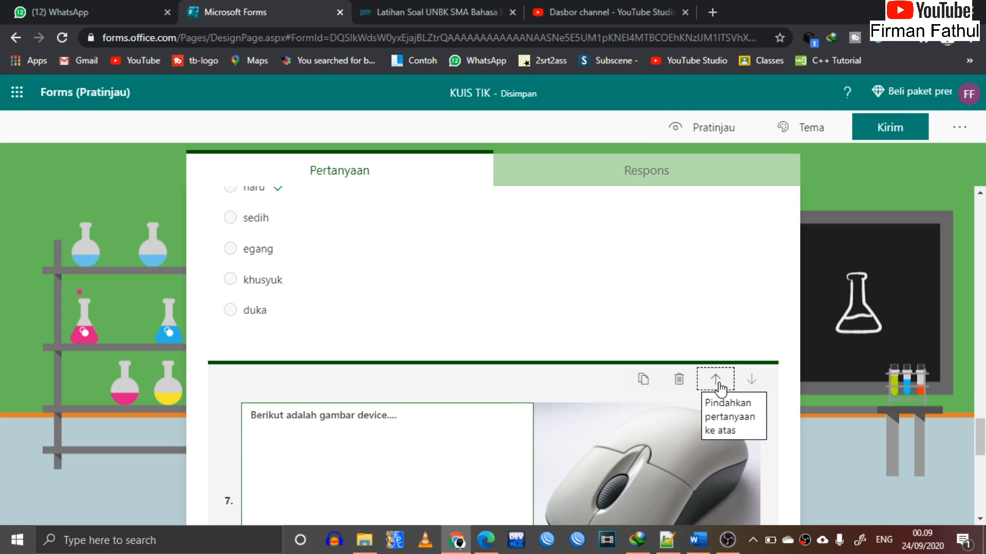
Check the new order of the last two questions and the editing controls of the mouse-picture question.
scroll(719, 389, down, 5)
scroll(720, 383, down, 8)
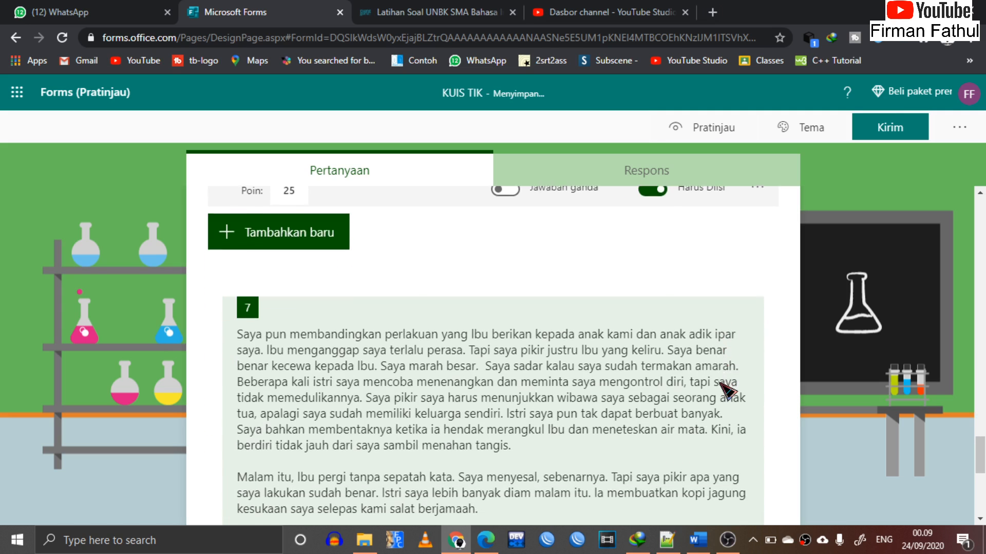
scroll(720, 384, up, 15)
scroll(720, 383, up, 2)
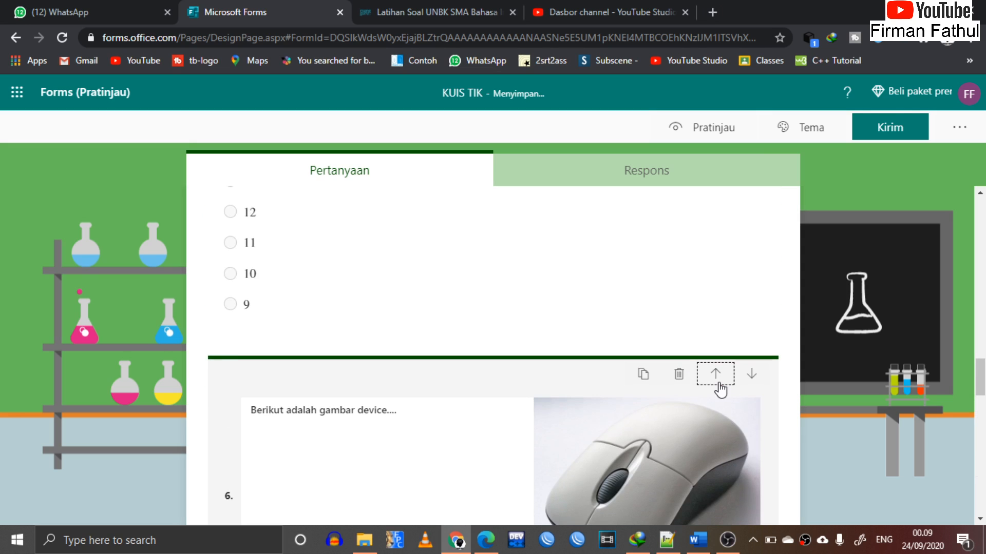
scroll(720, 383, down, 5)
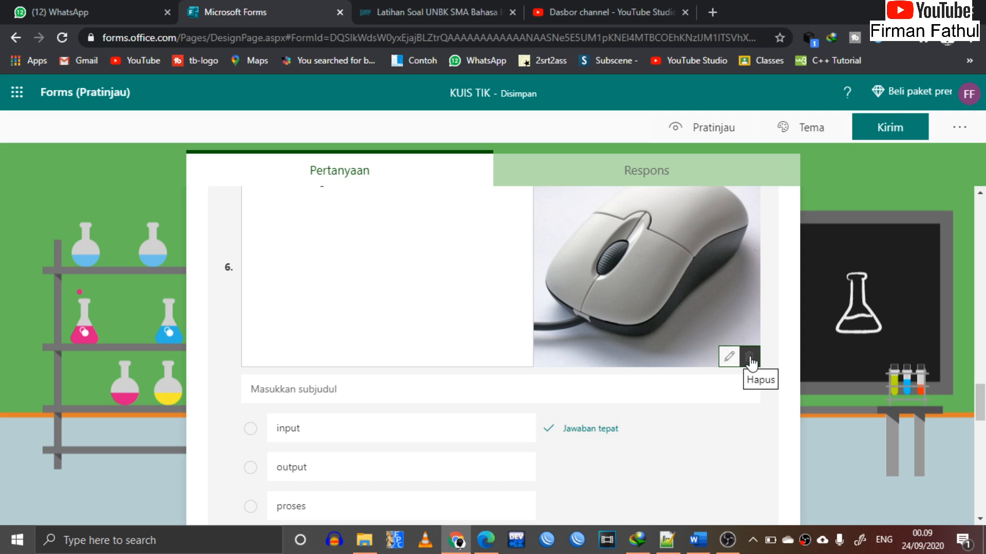
scroll(681, 327, up, 5)
scroll(682, 327, down, 10)
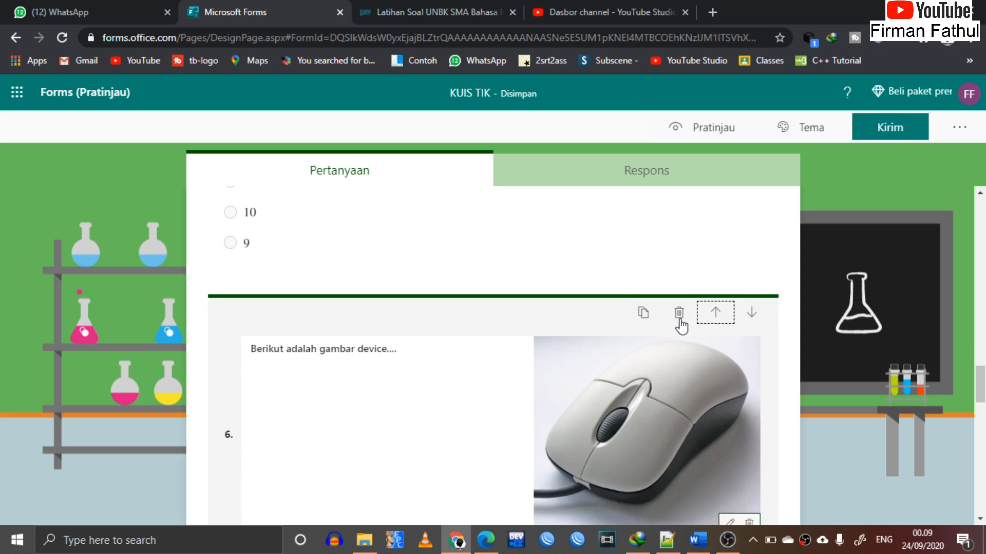
scroll(688, 326, down, 5)
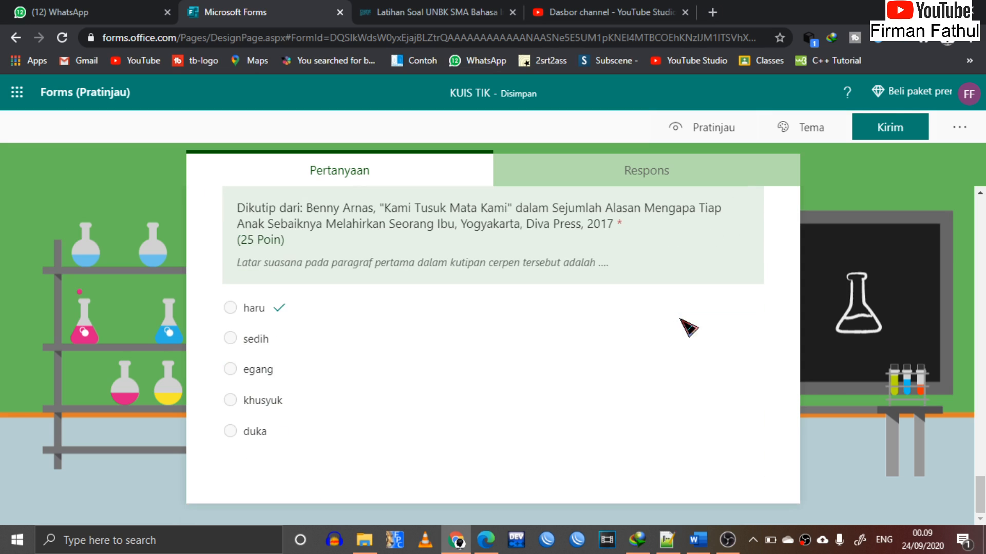
Add a text question (Teks) as number 8, after the last question, with the wording "2+2=".
click(528, 382)
scroll(528, 378, down, 8)
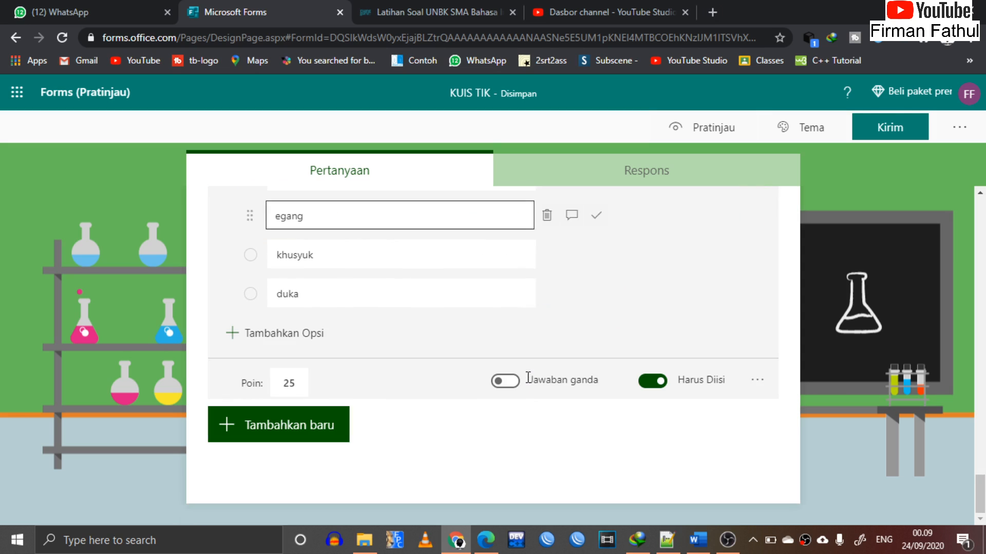
click(301, 436)
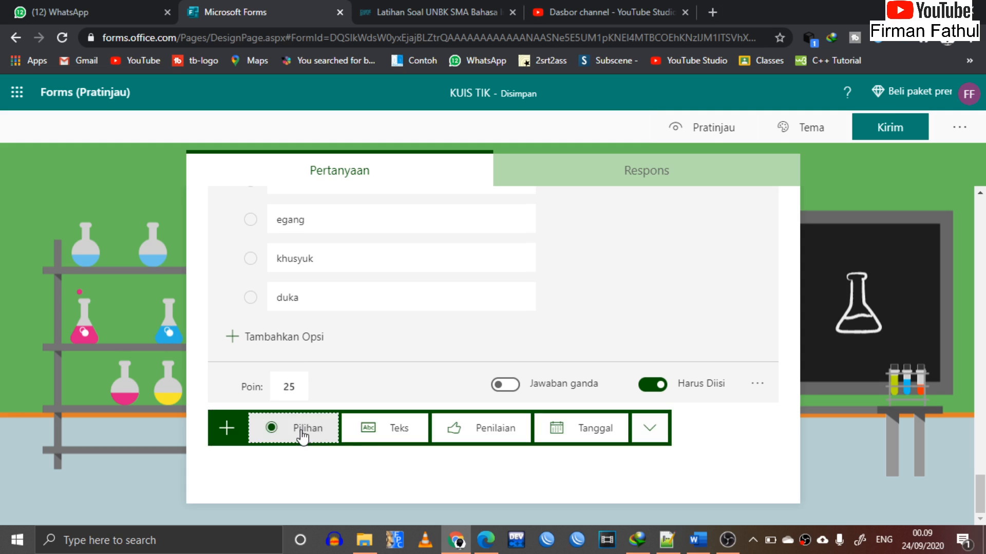
click(398, 436)
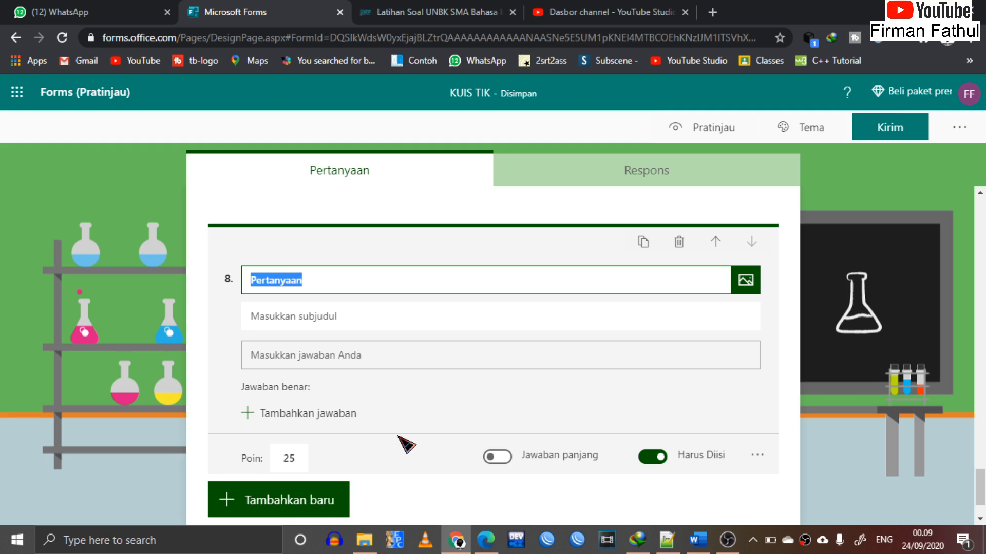
text(2+2=)
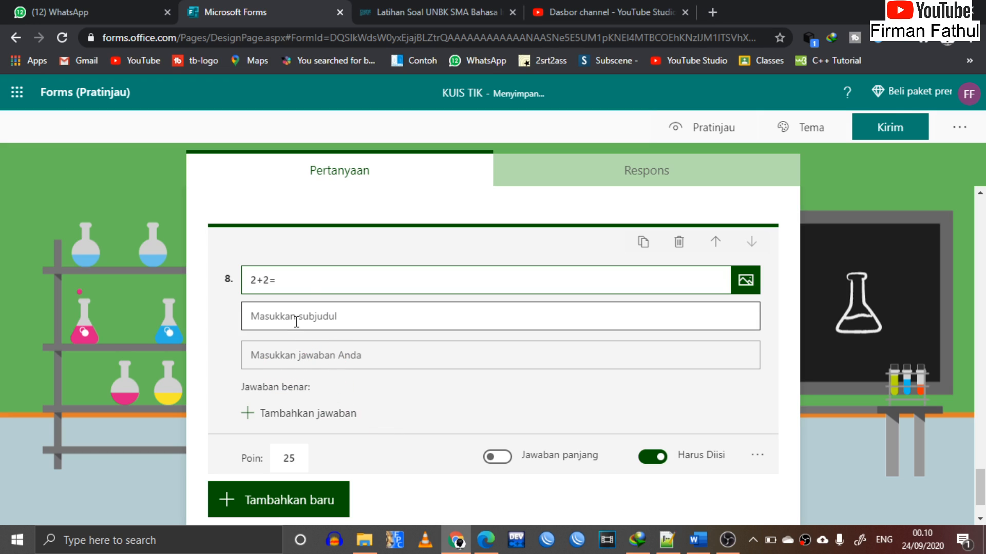
Add "4" and "empat" as correct answers (Jawaban benar) of question 8, "2+2=".
click(313, 366)
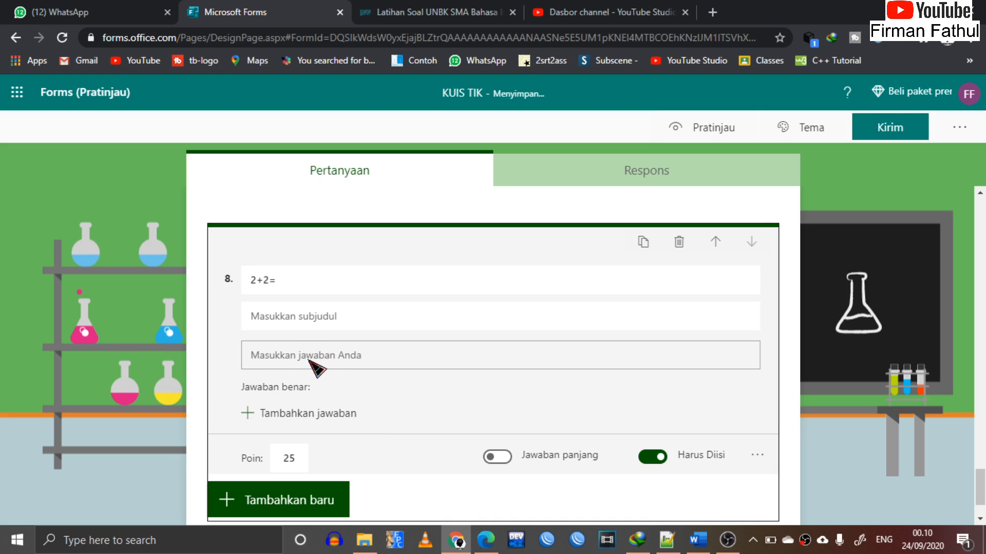
click(288, 413)
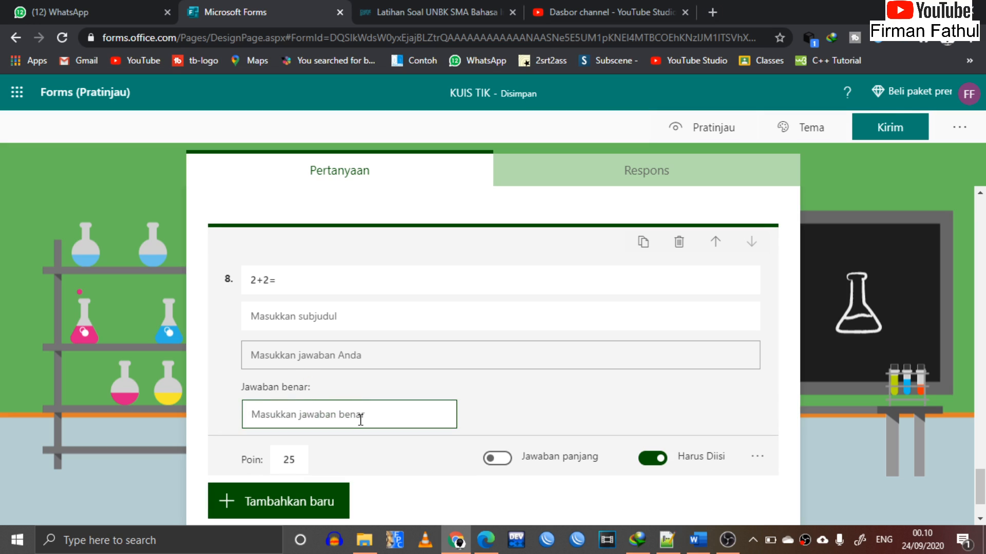
text(4)
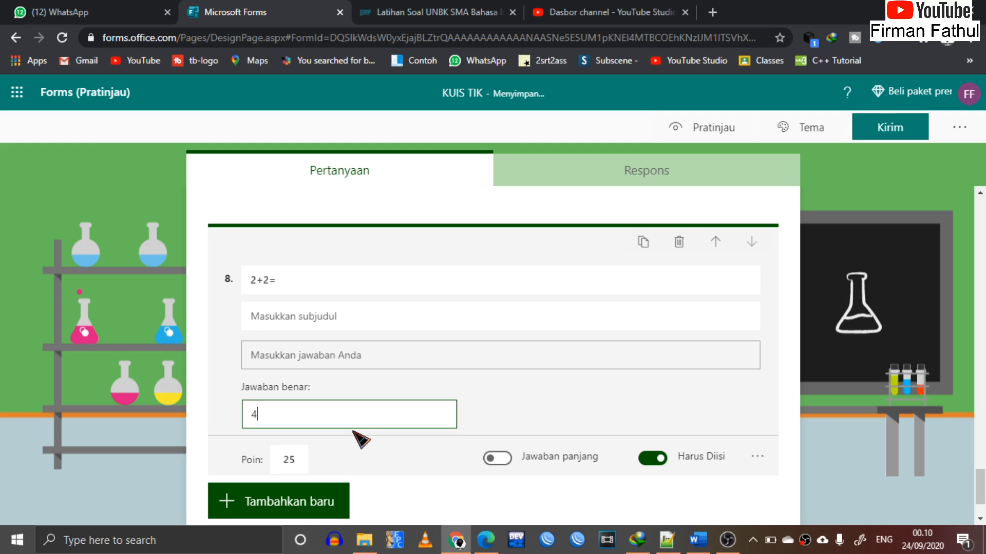
click(502, 397)
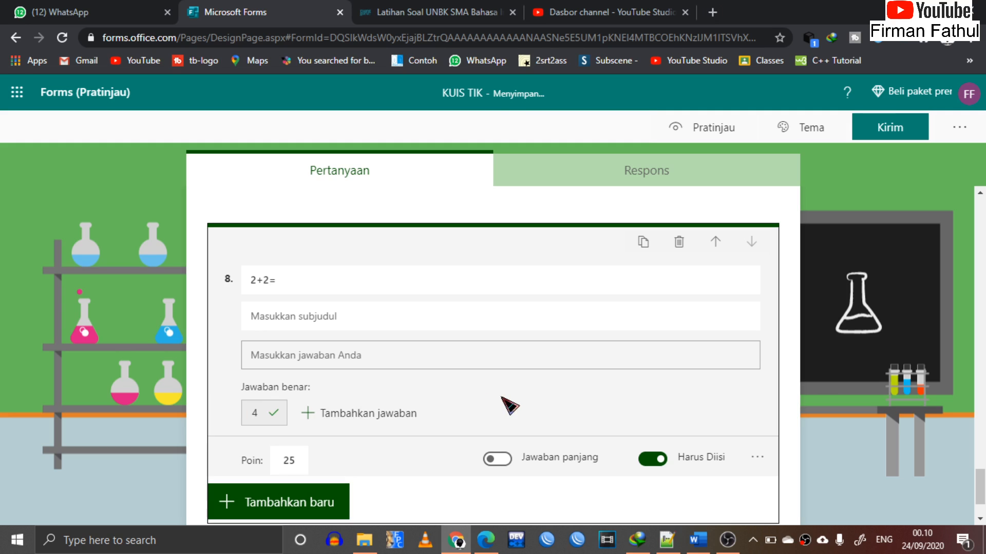
click(344, 416)
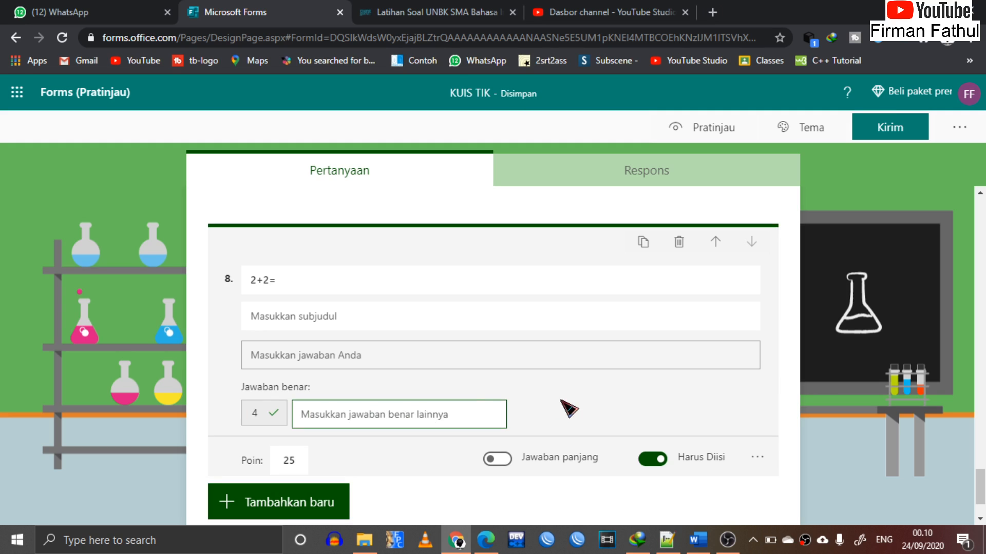
text(empat)
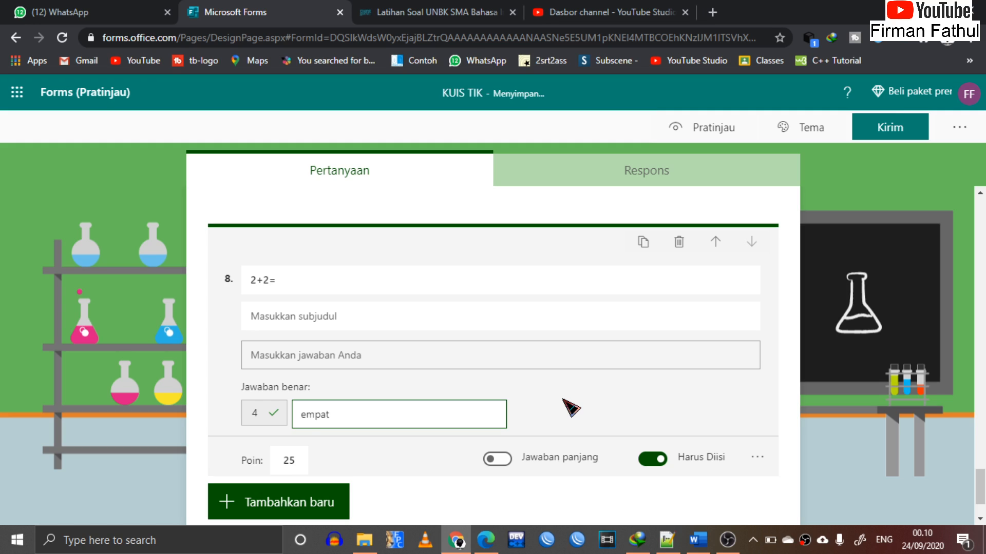
click(566, 414)
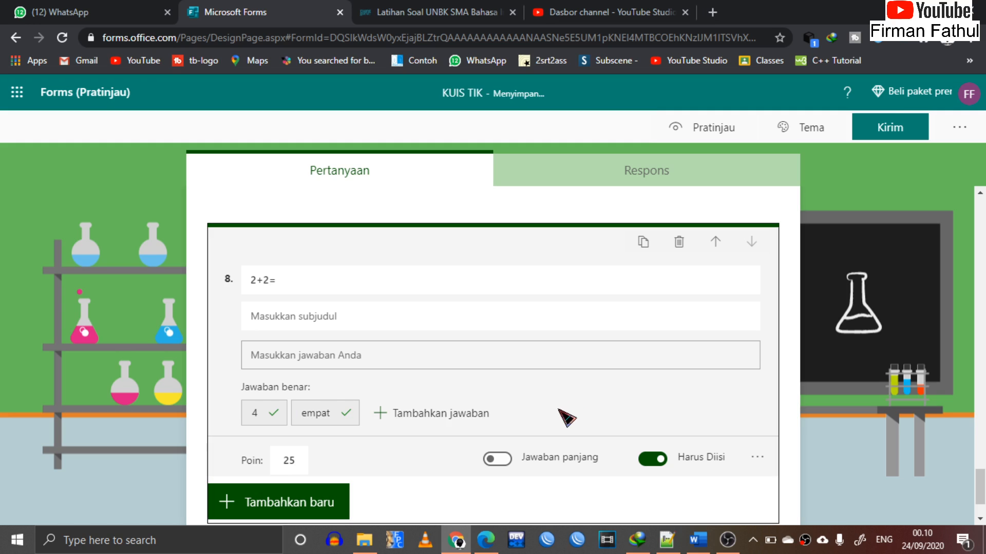
Try to add the capitalized "Empat" as a further correct answer of question 8.
click(457, 417)
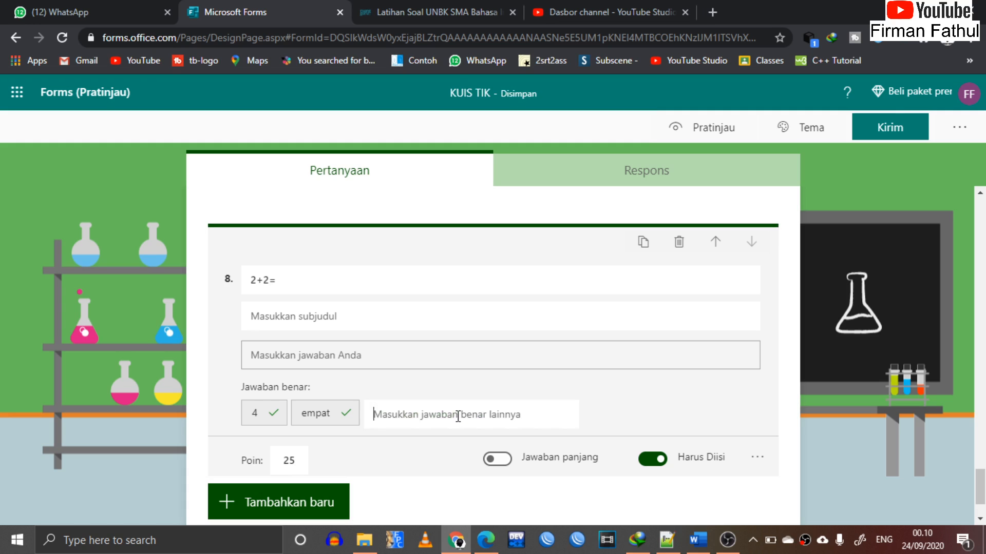
text(Empa)
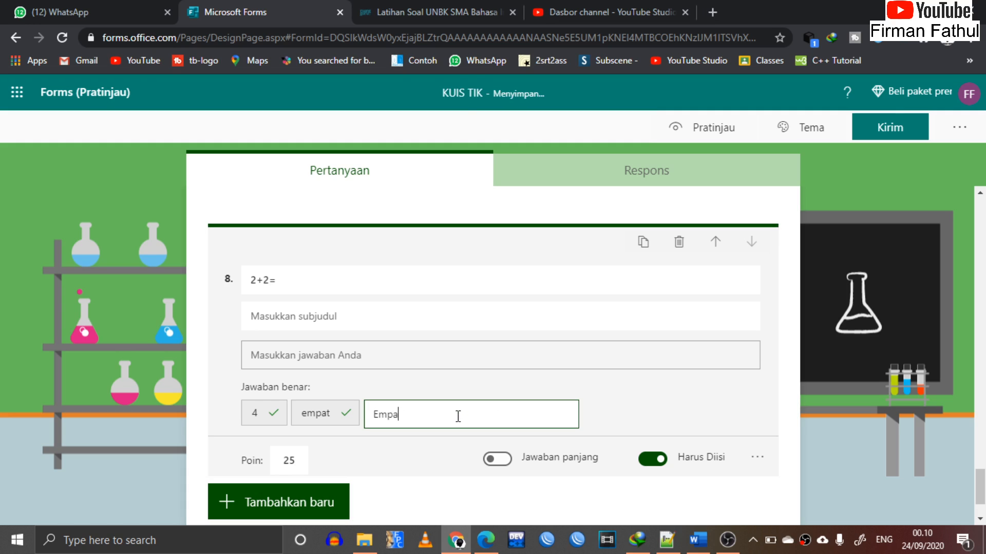
text(t)
Enter "di isi dengan angka" as the subtitle of question 8.
click(361, 320)
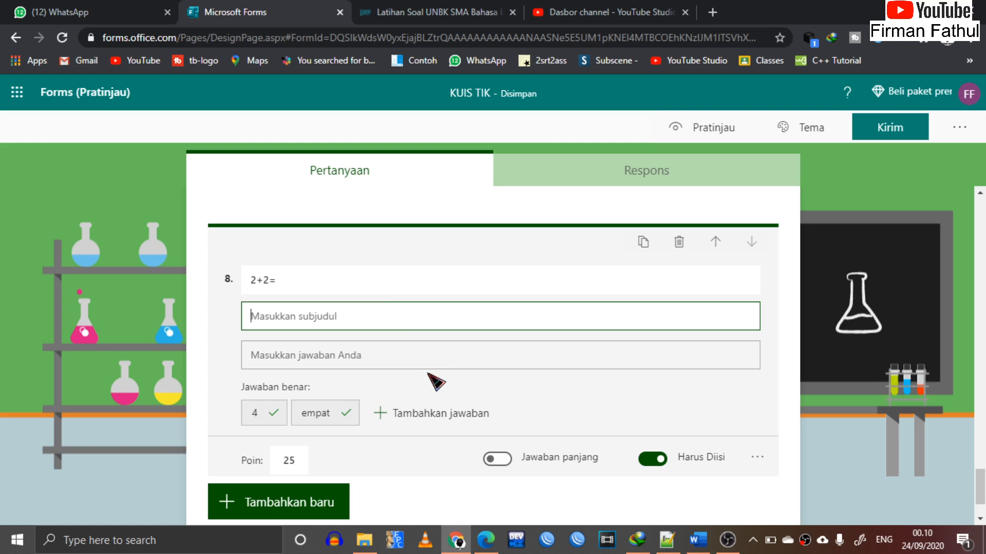
text(di isi dengan angka)
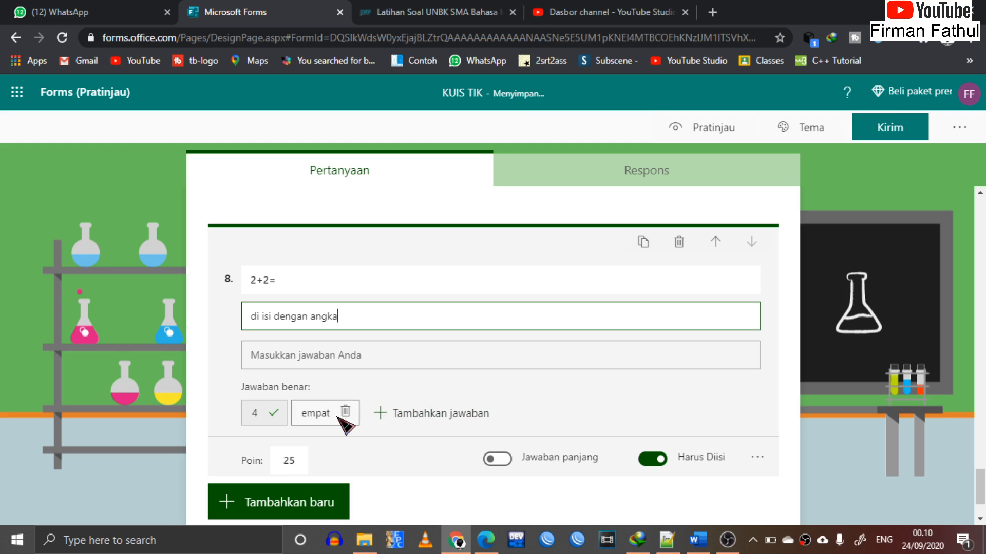
mouse_move(308, 414)
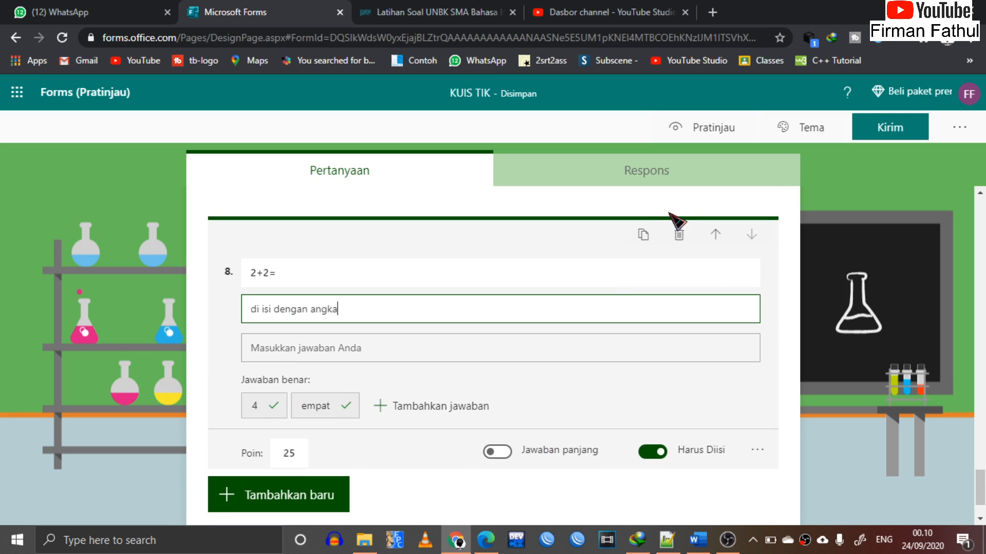
Preview the form, fill in Nama with "asdf", Kelas with XA3 and Nomor Absen with 12, and continue to the questions section.
click(712, 138)
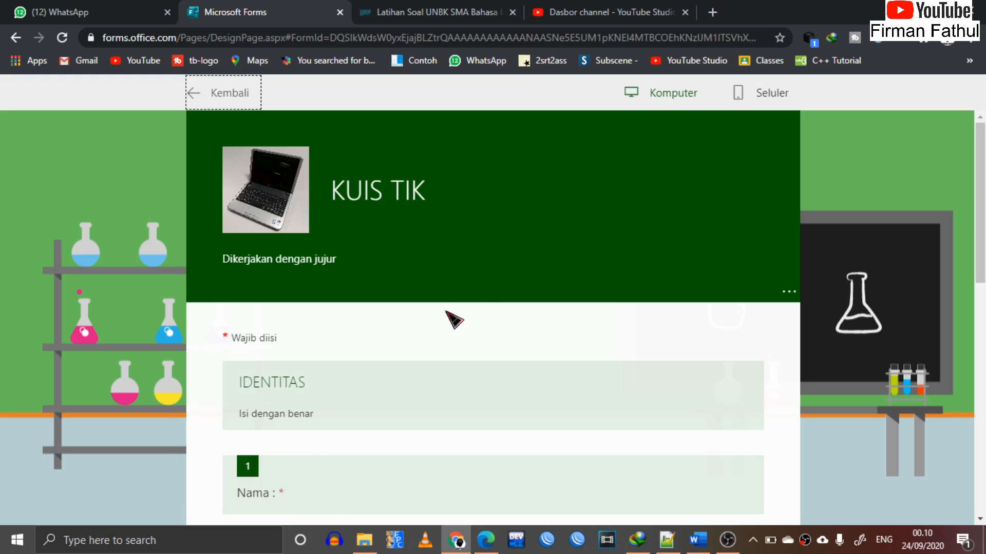
scroll(413, 370, down, 5)
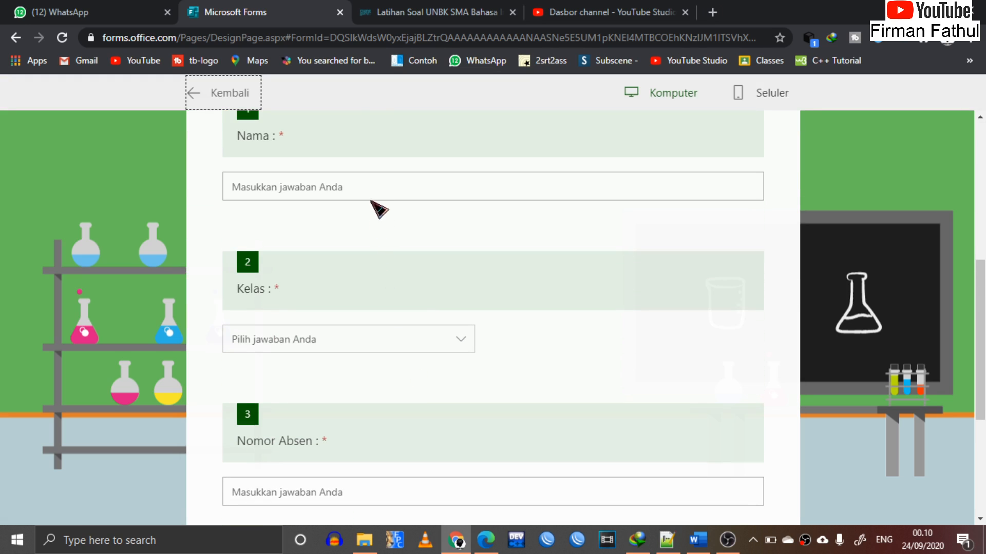
click(369, 196)
text(asdf)
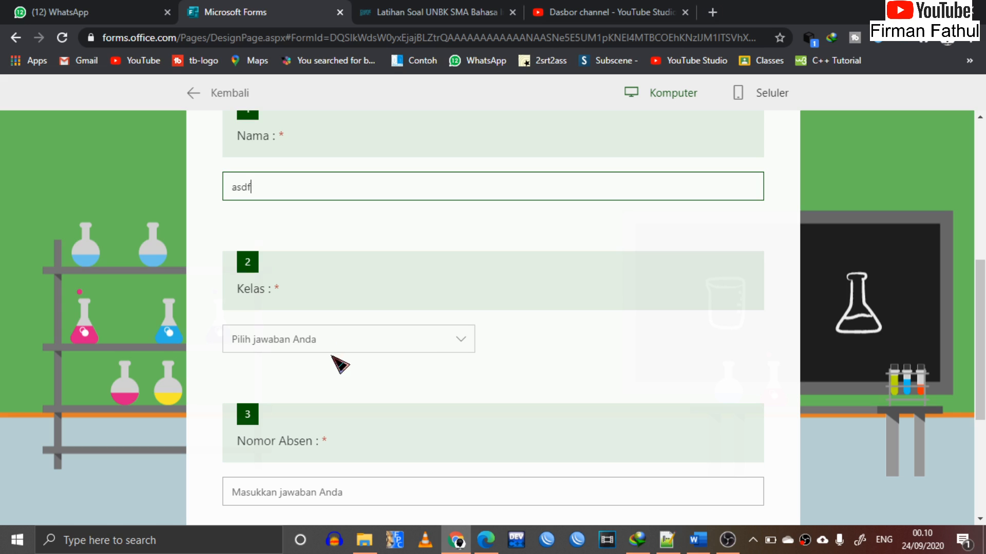
click(337, 345)
click(306, 428)
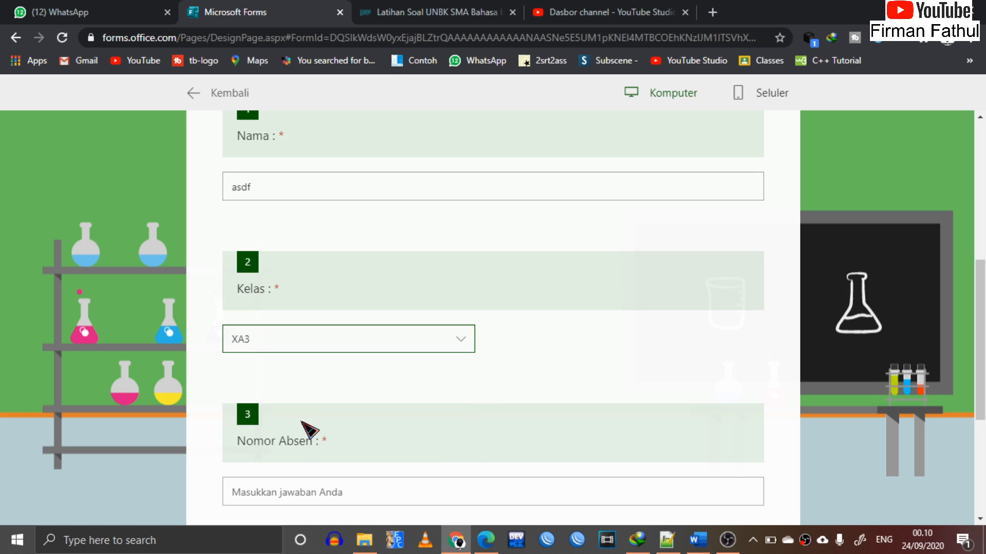
click(301, 485)
text(12)
scroll(298, 486, down, 4)
click(302, 360)
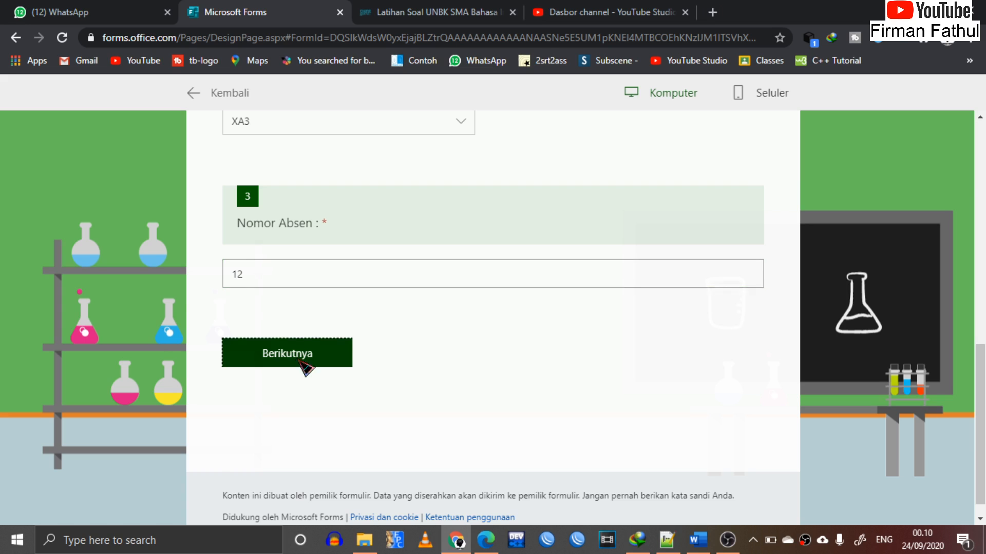
Answer the last question, "2+2=", with 4 in the preview.
scroll(490, 349, down, 15)
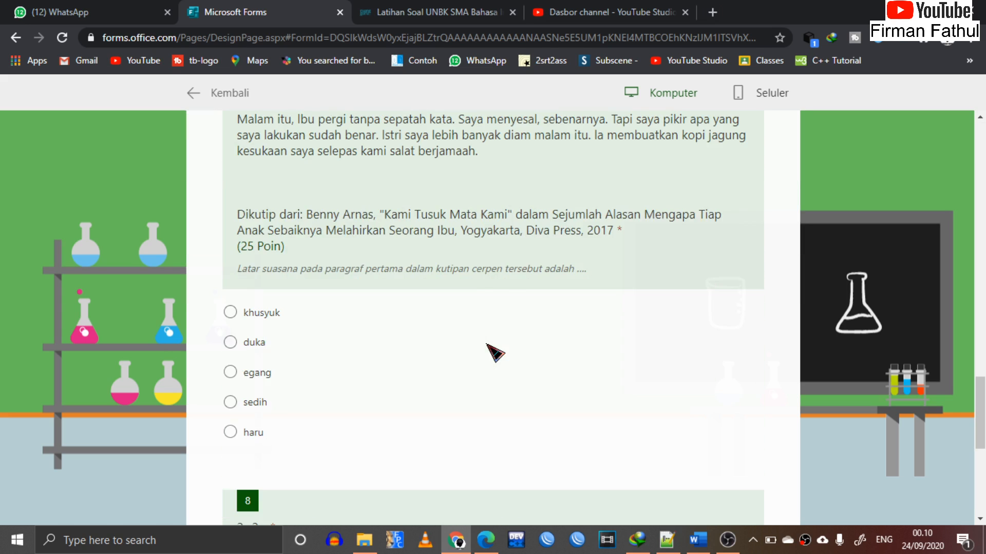
scroll(495, 354, down, 7)
scroll(378, 278, up, 1)
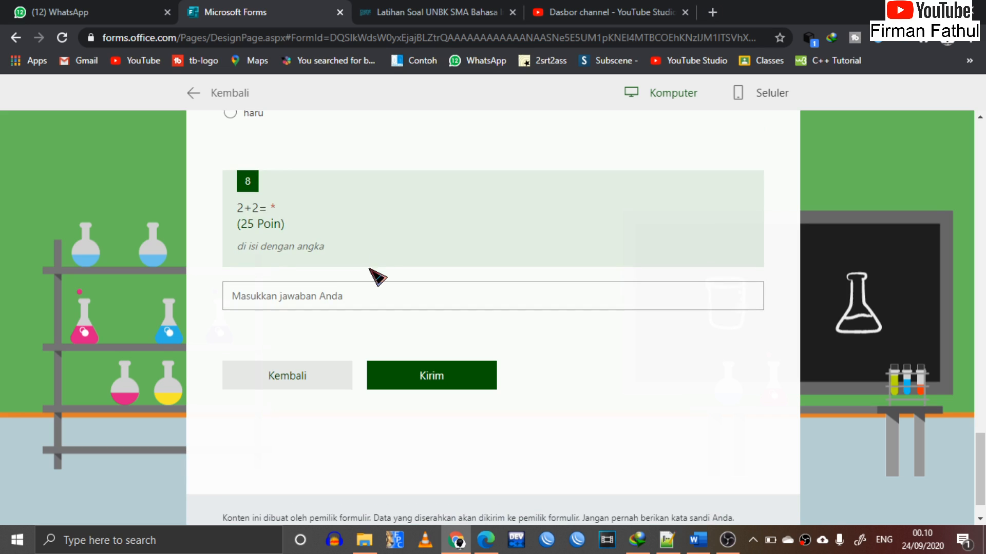
click(311, 290)
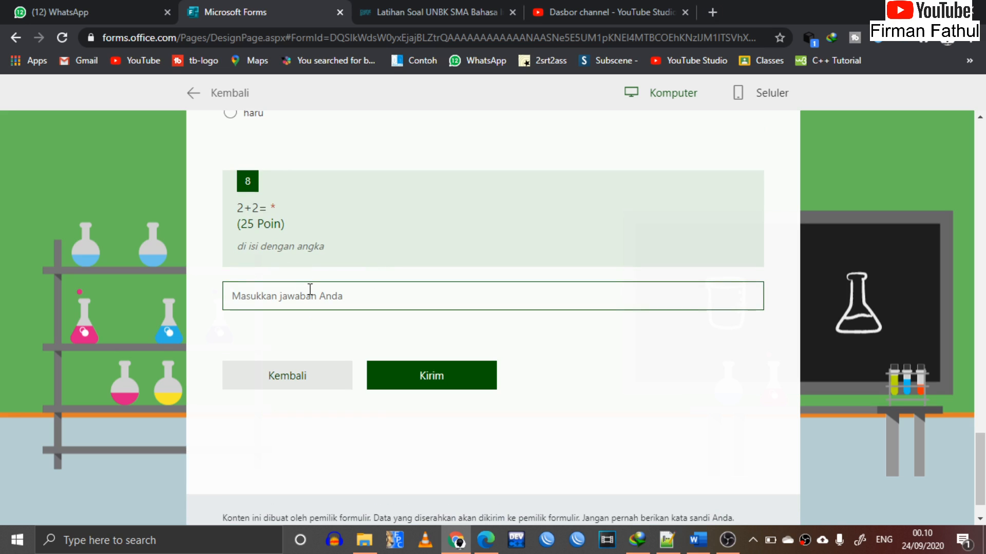
text(4)
key(BackSpace)
text(4)
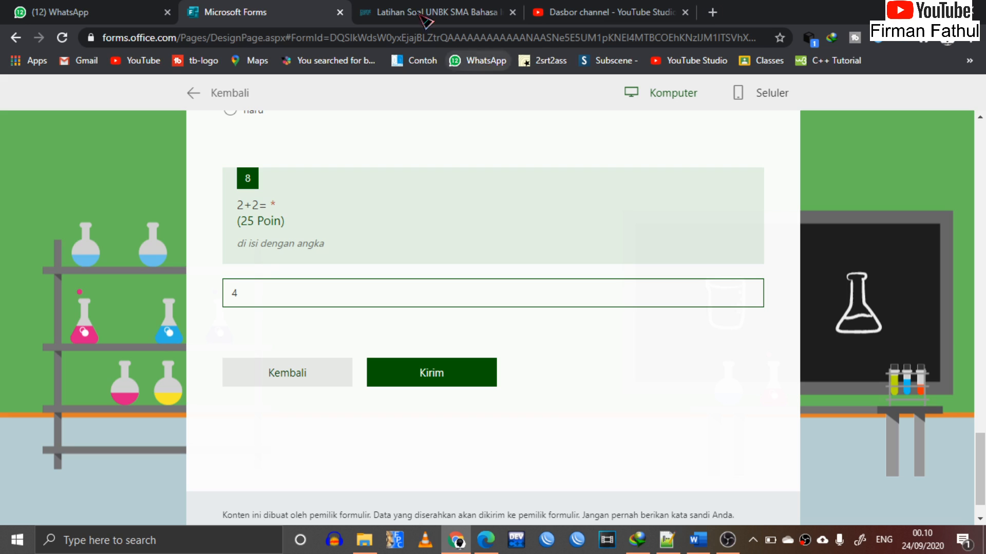
Leave the preview and delete question 8, "2+2=", from the form.
scroll(495, 184, up, 20)
scroll(503, 177, up, 10)
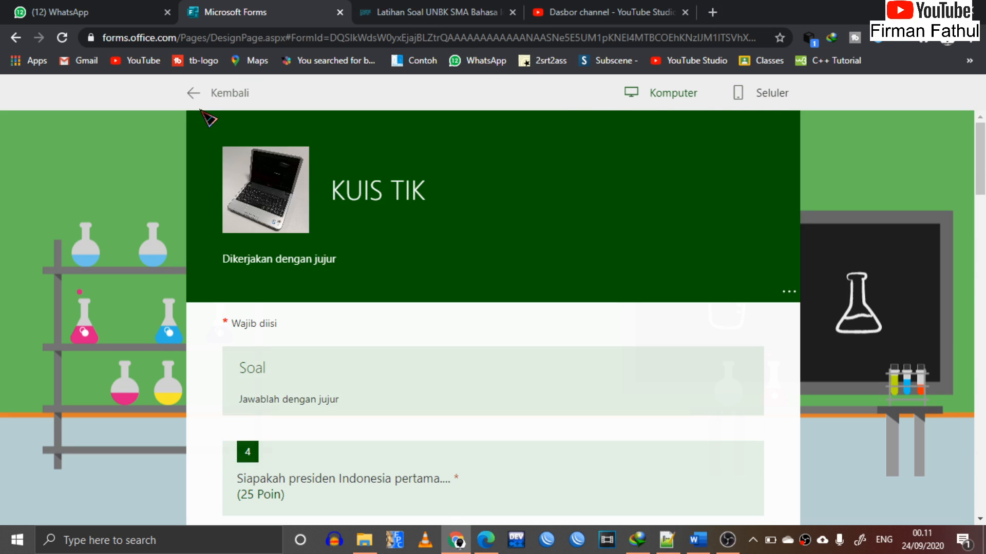
click(195, 94)
scroll(450, 363, down, 8)
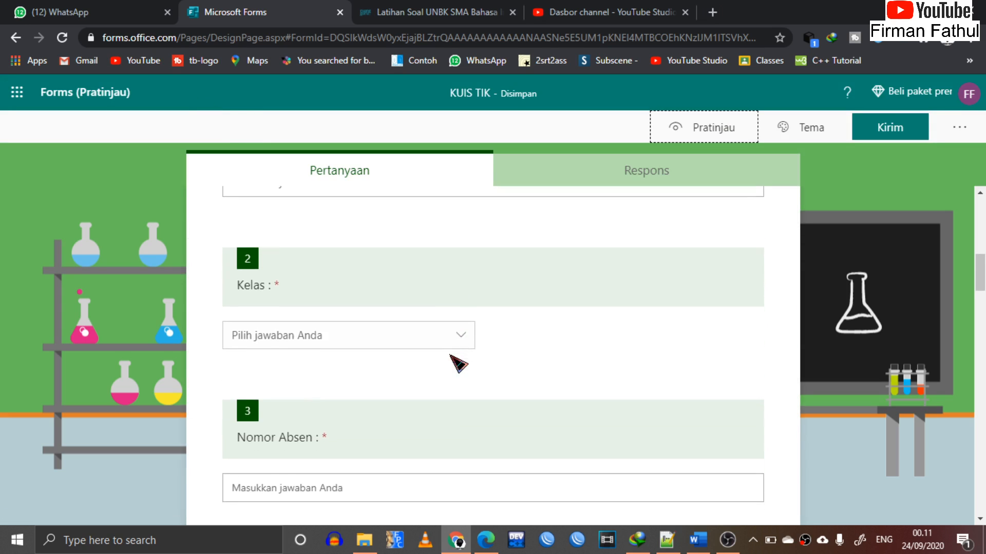
scroll(451, 359, down, 20)
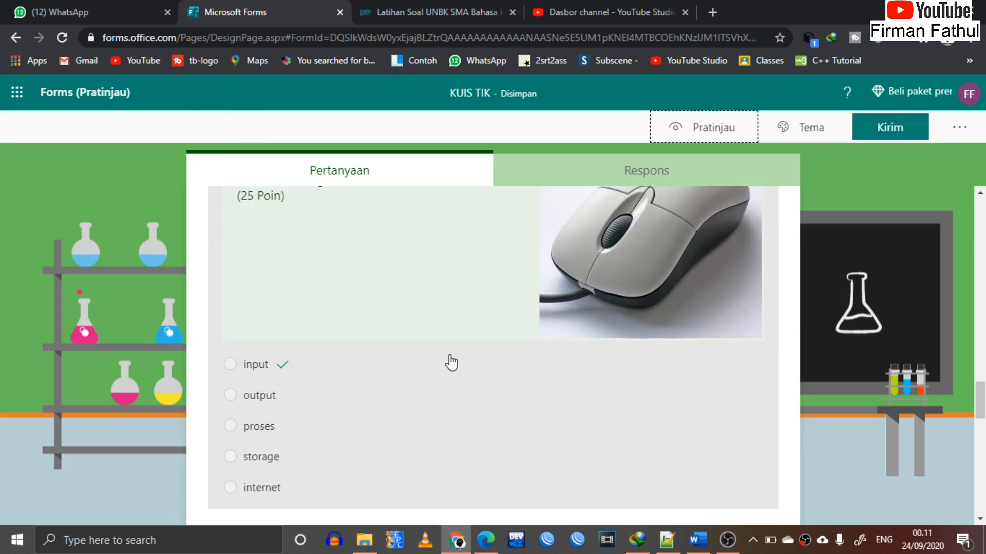
scroll(451, 363, down, 15)
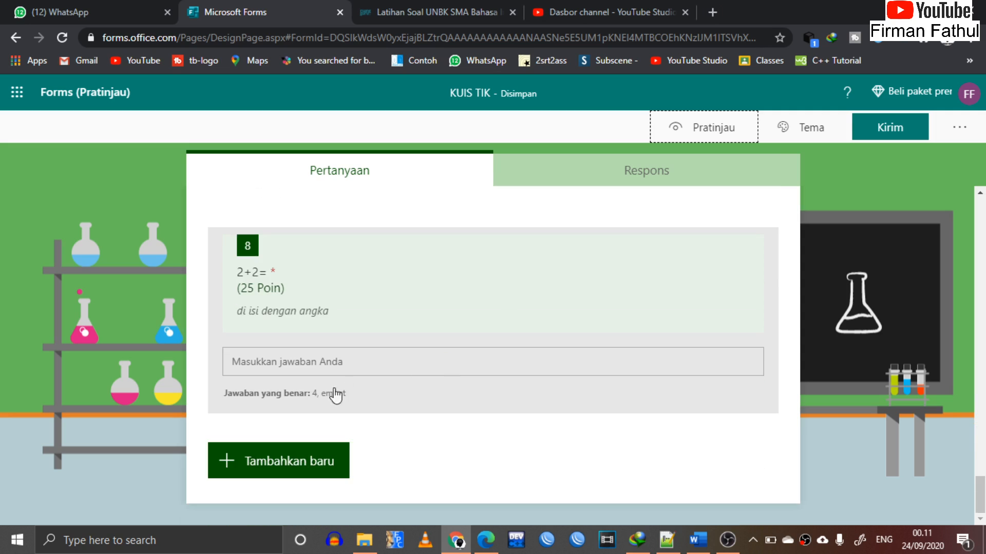
click(670, 250)
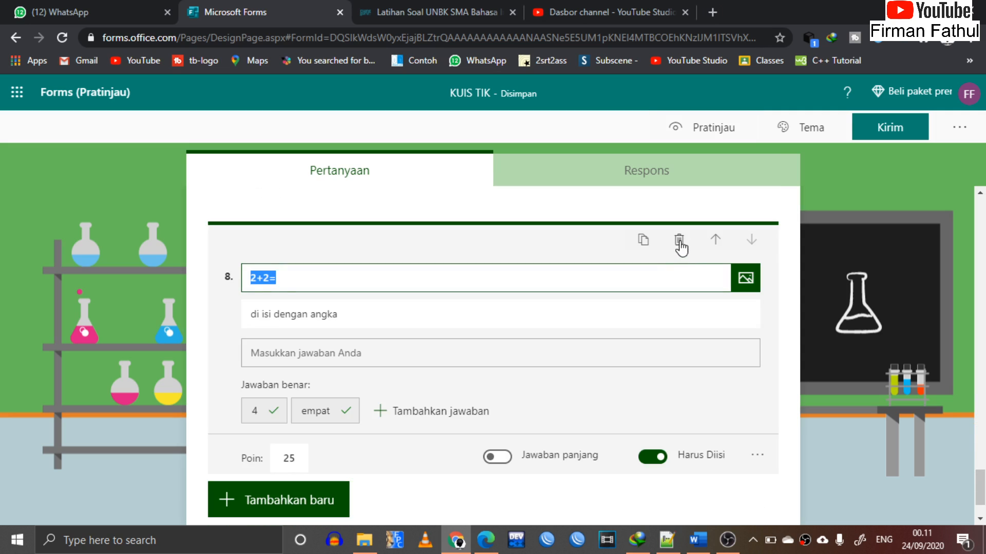
click(679, 179)
Add a rating question (Penilaian) as number 8, after the last question.
click(300, 468)
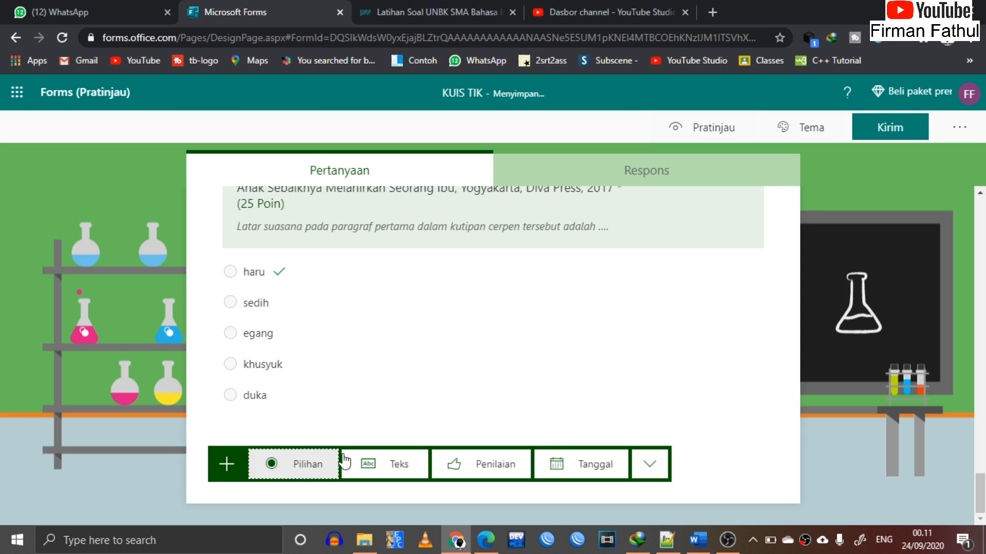
click(486, 466)
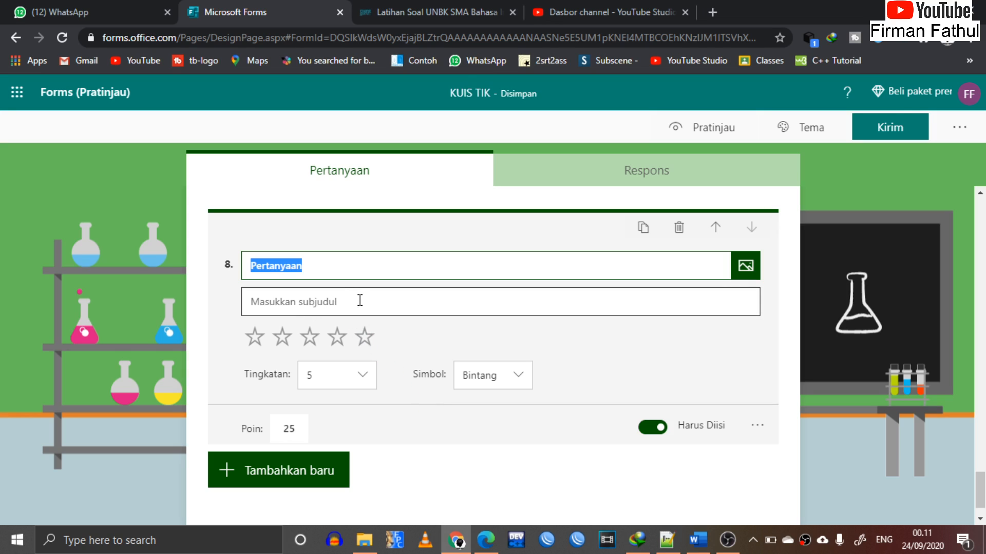
Try 3 levels (Tingkatan) on the rating question and set it back to 5.
click(362, 377)
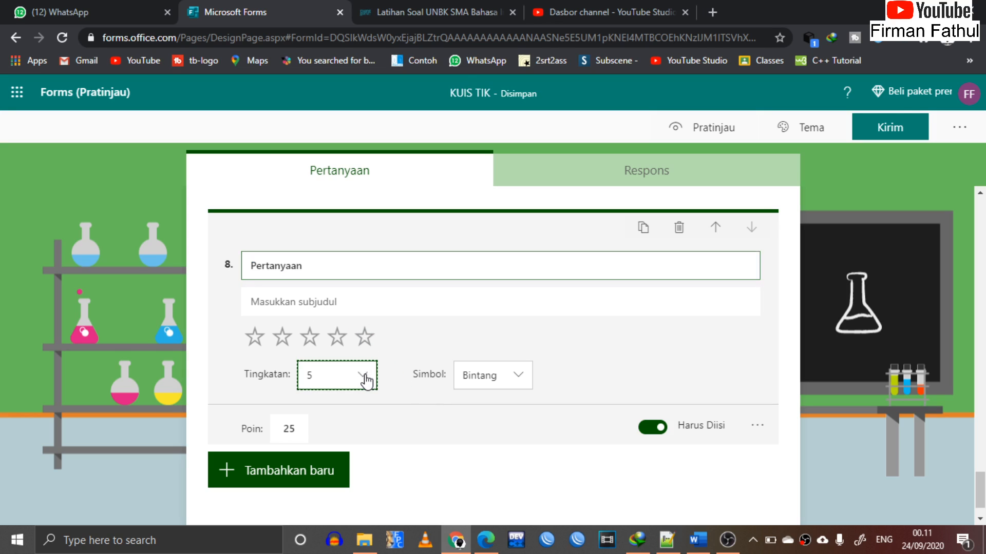
click(342, 434)
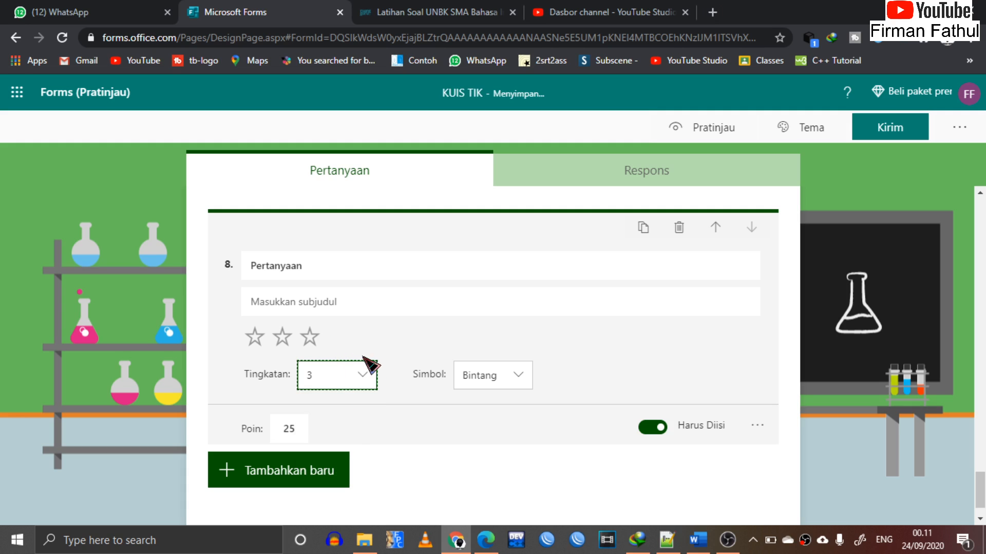
click(363, 376)
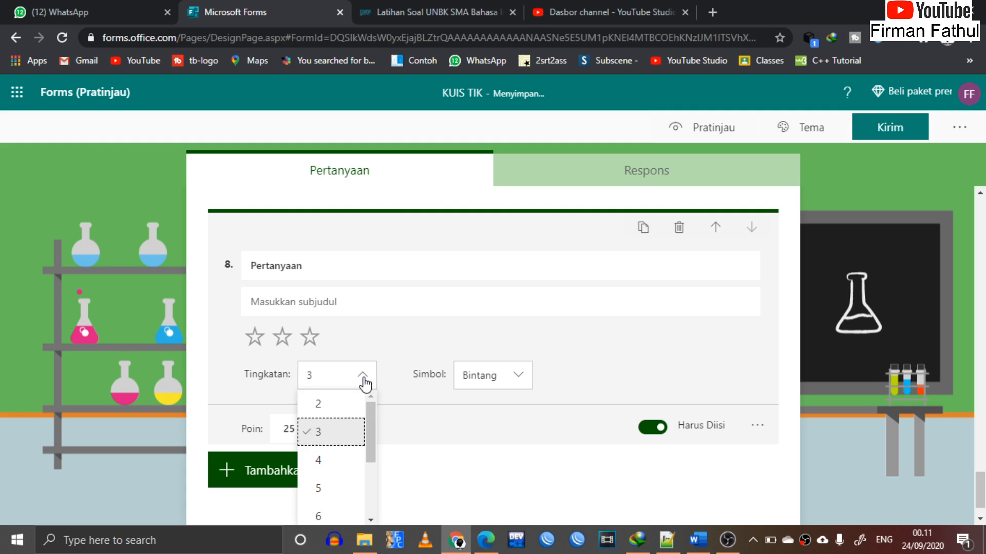
click(332, 488)
Try the number symbol (Nomor) on the rating question and switch it back to stars (Bintang).
click(518, 380)
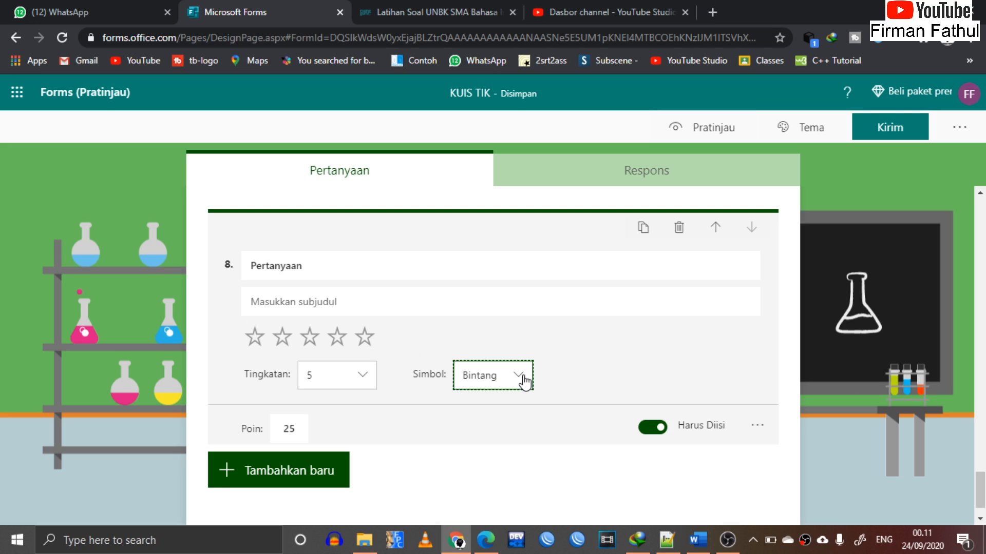
click(507, 405)
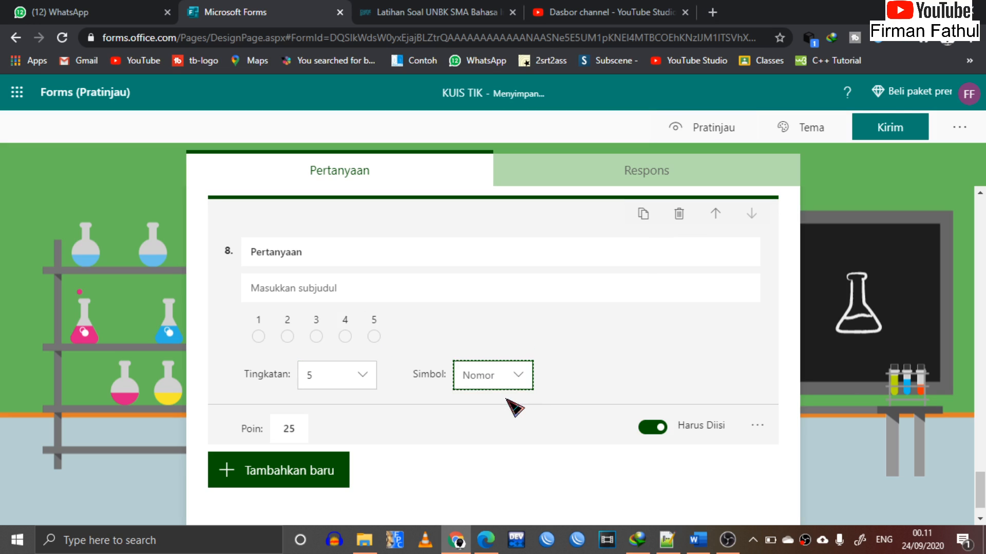
click(527, 380)
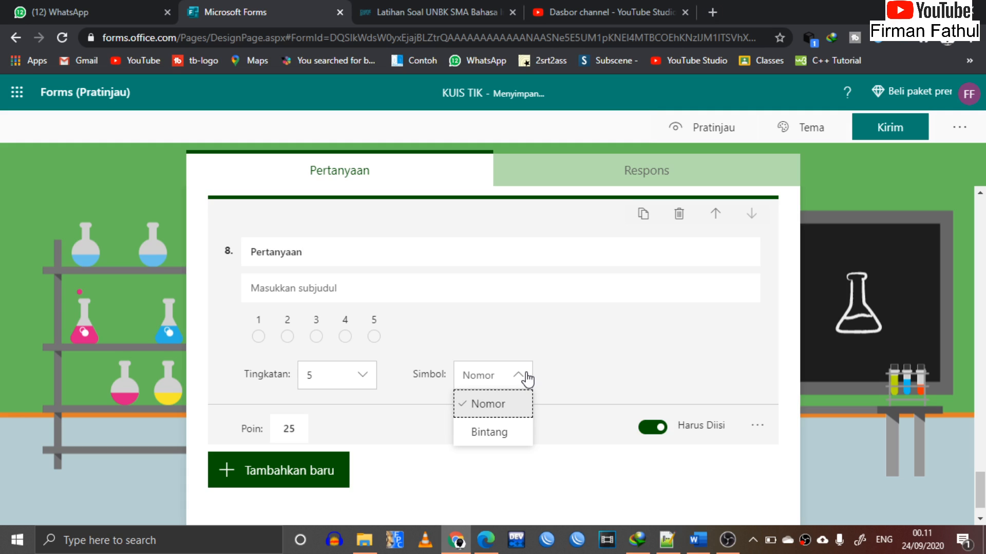
click(508, 436)
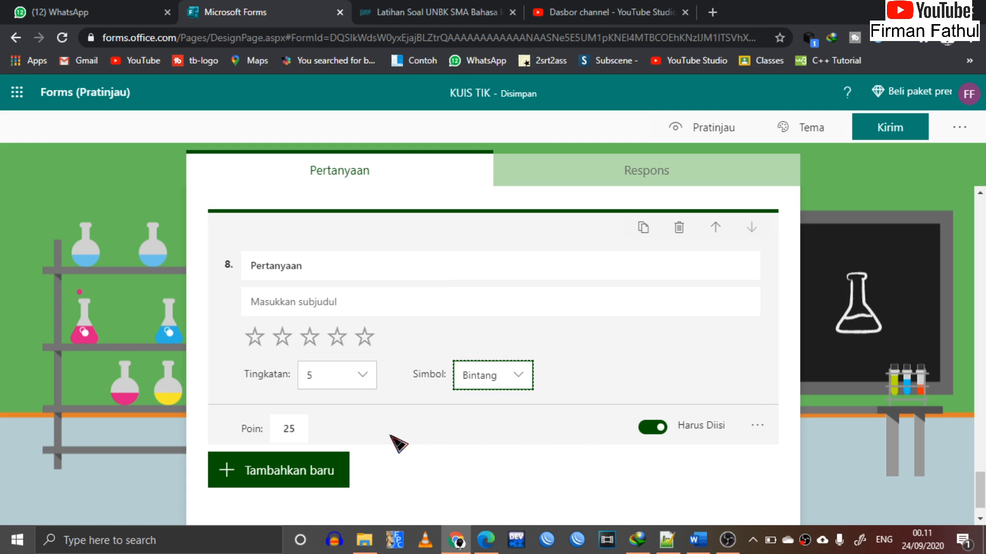
Add a date question (Tanggal) as number 9 and a ranking question (Peringkat) as number 10.
click(308, 480)
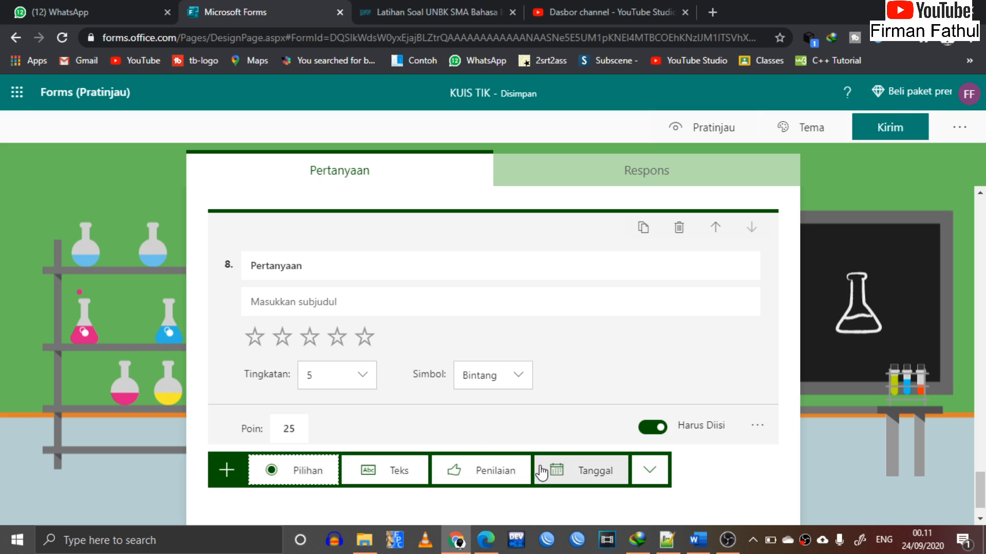
click(590, 470)
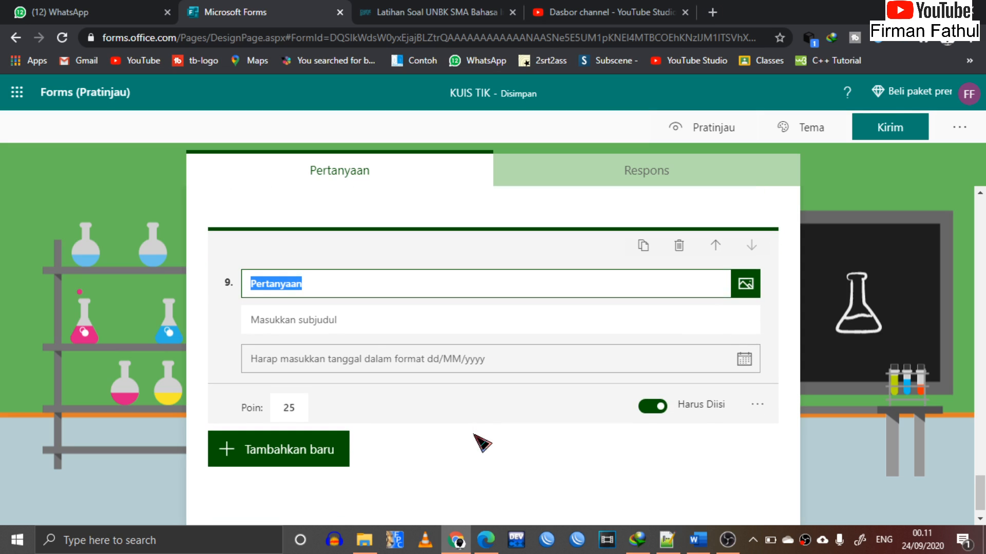
click(303, 461)
click(655, 460)
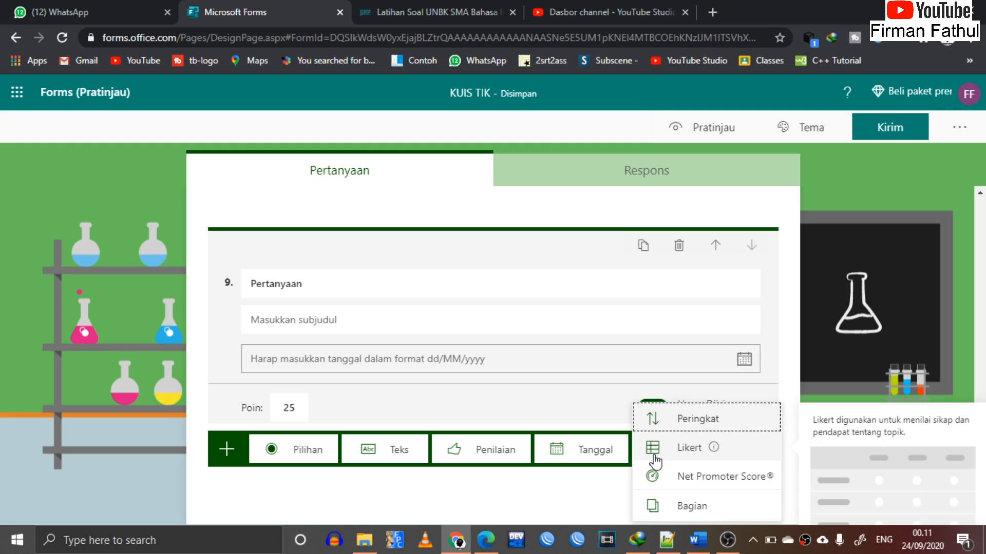
click(710, 426)
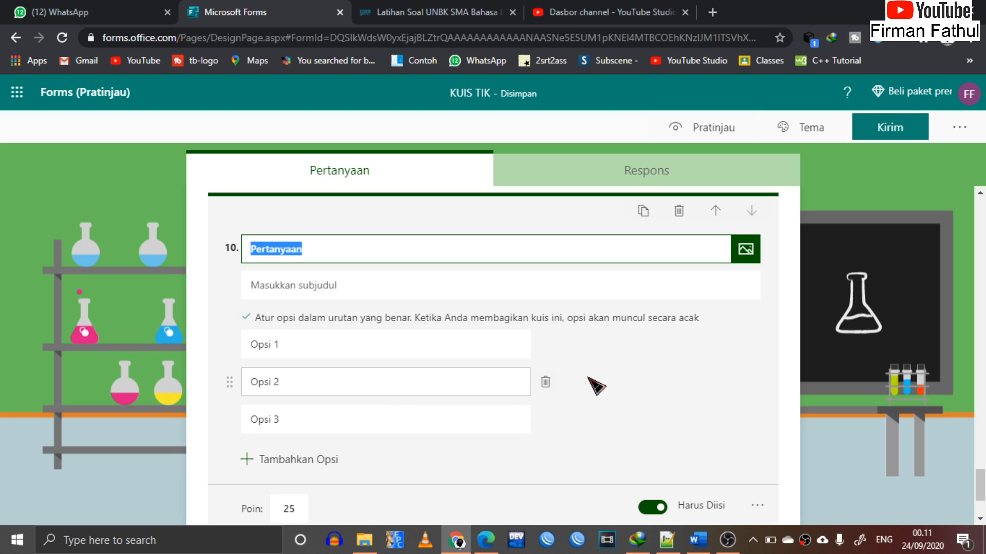
Preview the form and enter the sample text "asdfas" as the answer to Nama.
click(729, 137)
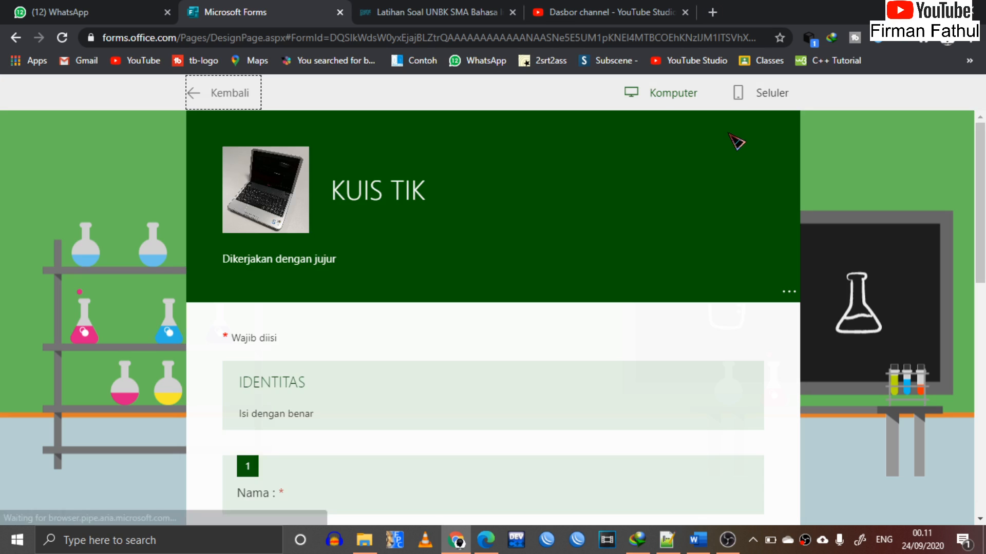
scroll(492, 292, down, 10)
scroll(492, 292, up, 10)
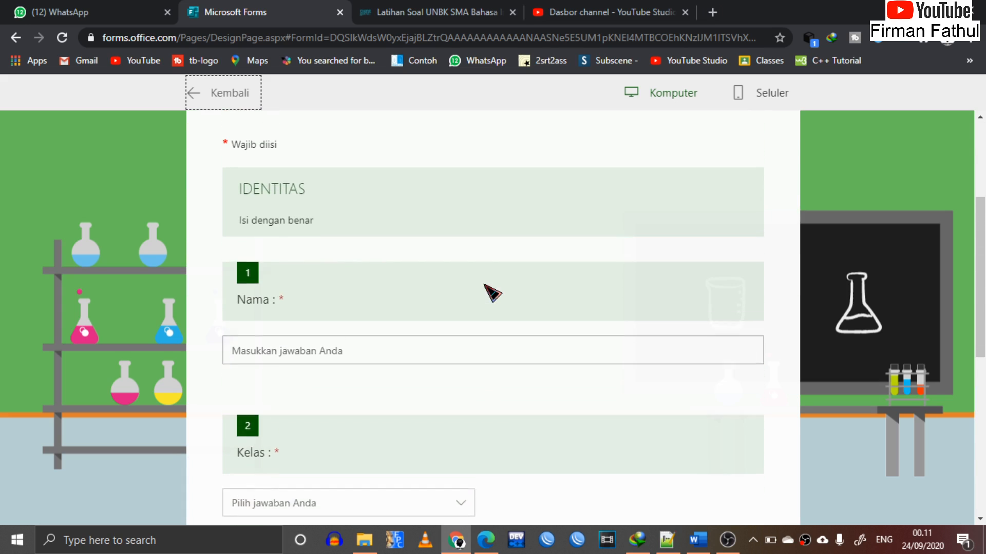
click(380, 378)
text(asdfas)
scroll(384, 381, down, 4)
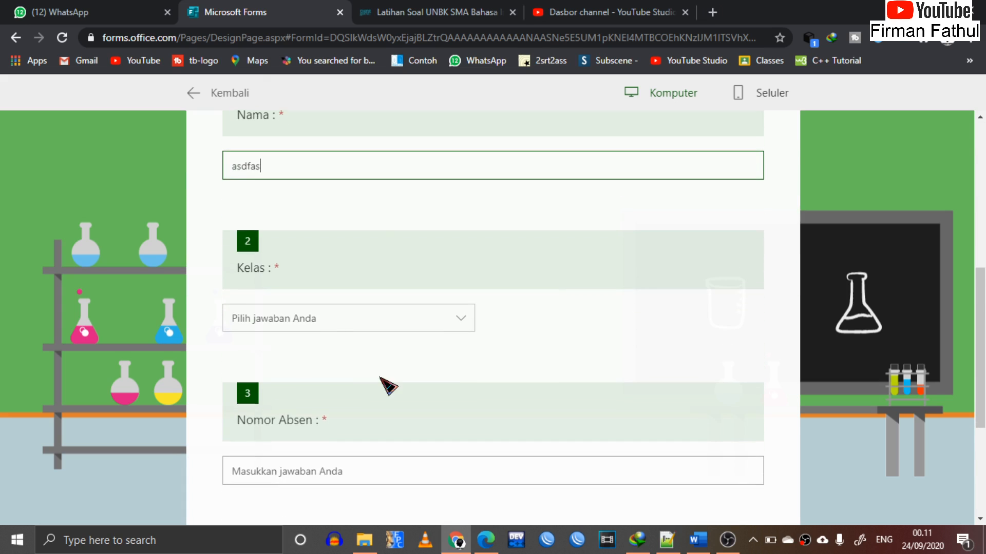
Choose XA1 as the Kelas answer and enter 121 as the Nomor Absen answer in the preview.
click(320, 323)
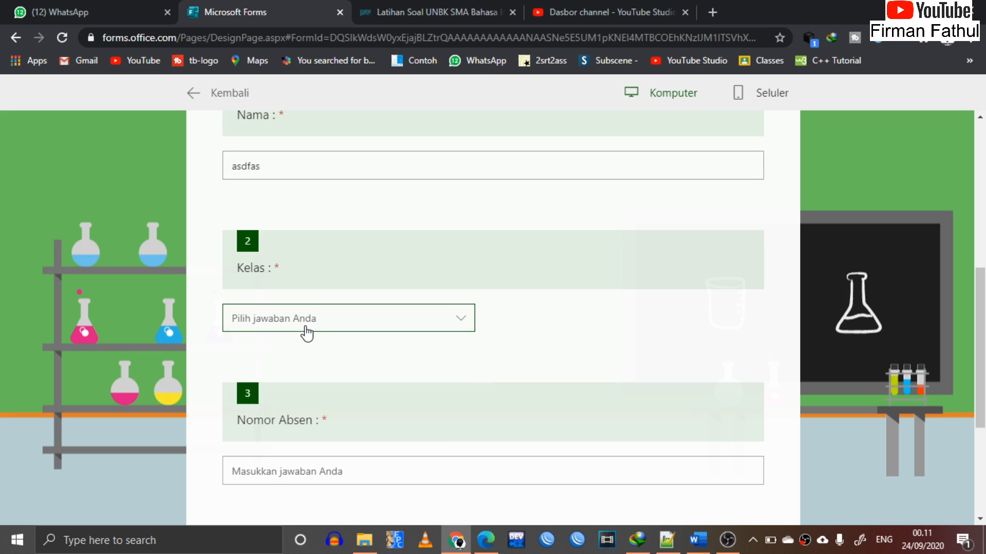
click(305, 328)
click(297, 346)
scroll(308, 368, down, 1)
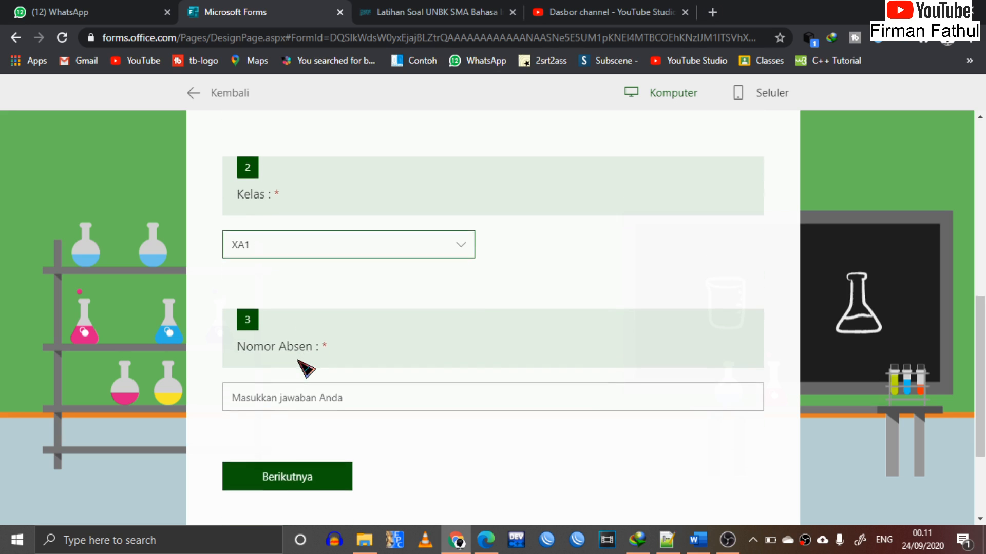
click(291, 388)
text(121)
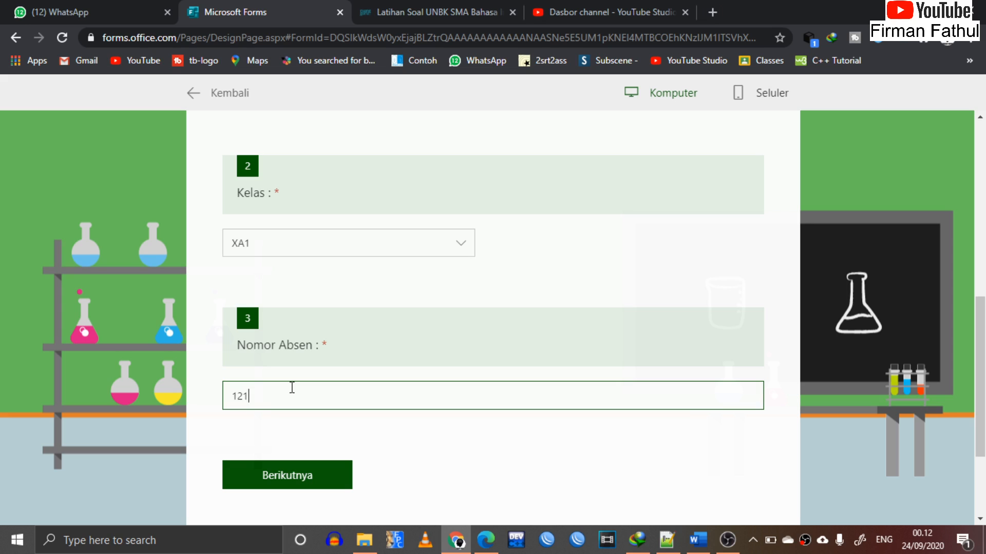
Continue to the preview's next section and try reordering the options of ranking question 10.
click(298, 485)
scroll(467, 402, down, 20)
scroll(467, 403, down, 10)
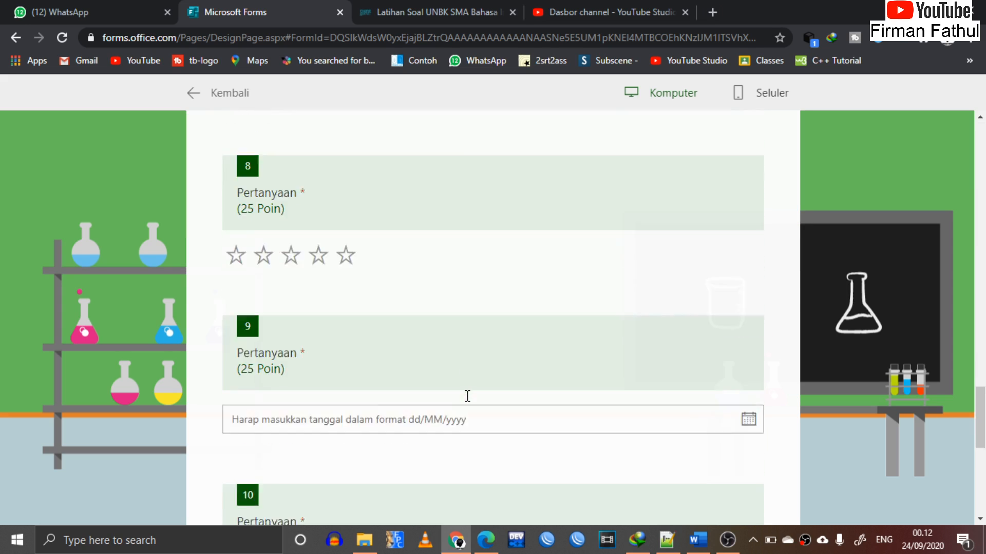
scroll(472, 403, up, 2)
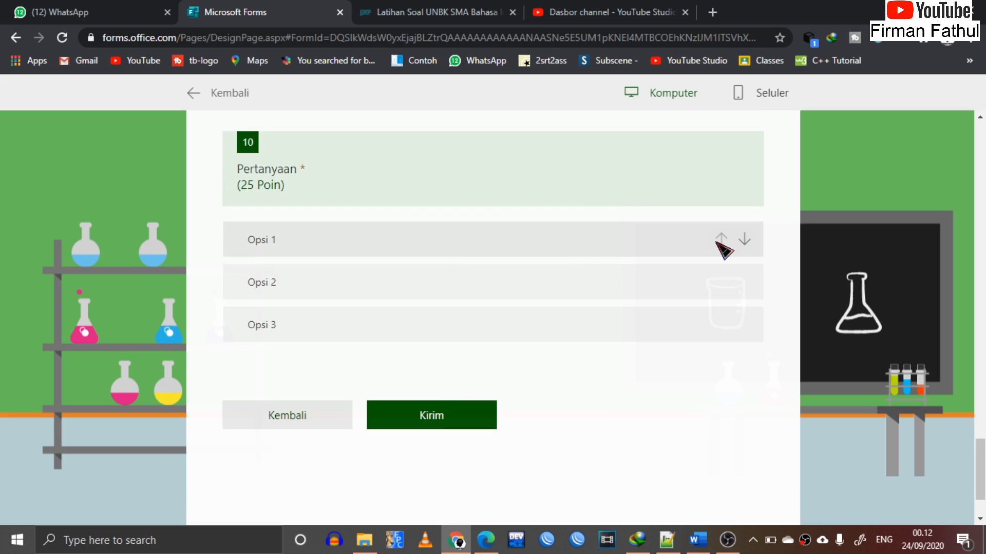
click(743, 241)
click(746, 286)
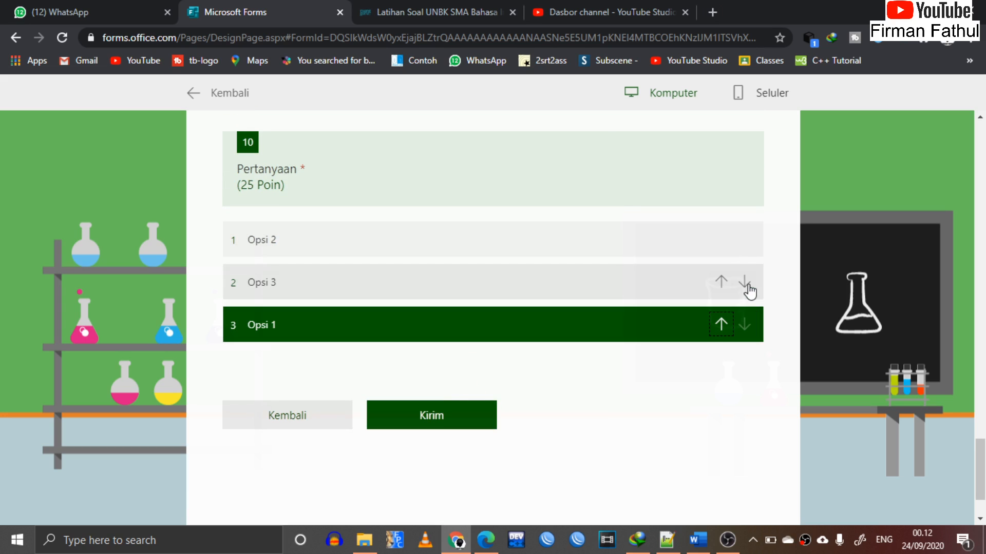
click(745, 244)
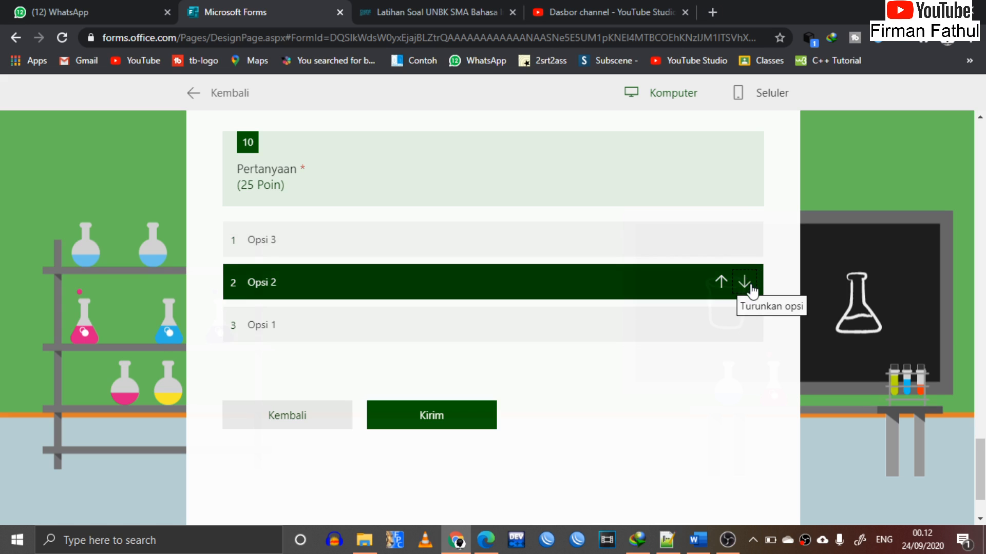
Leave the preview and add a Likert question as number 11 at the end of the form.
scroll(674, 196, up, 10)
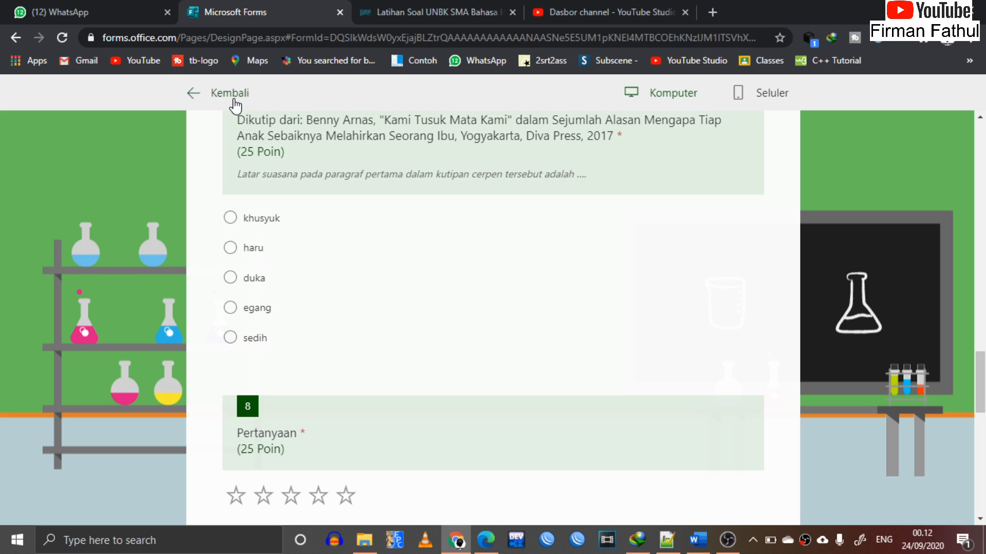
click(235, 105)
scroll(552, 429, down, 10)
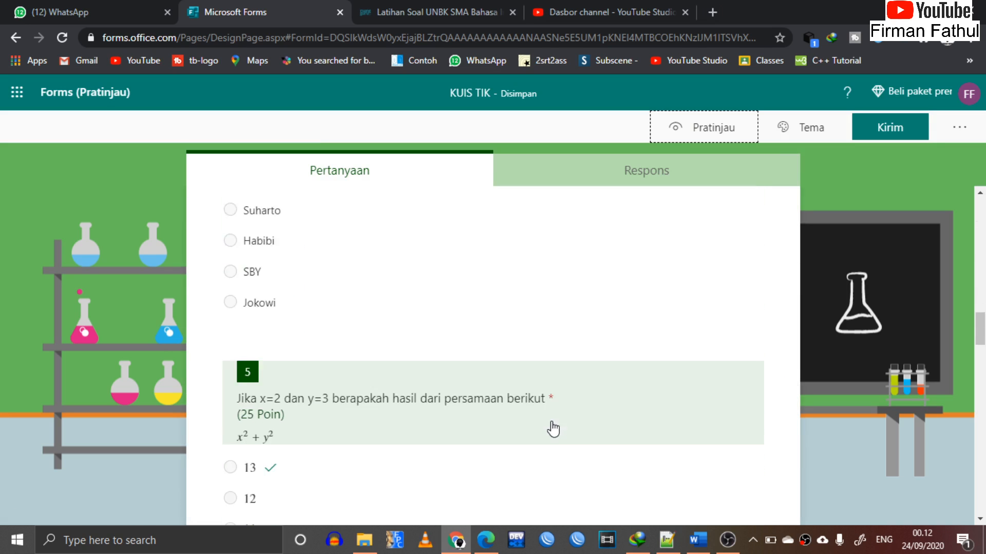
scroll(553, 429, down, 15)
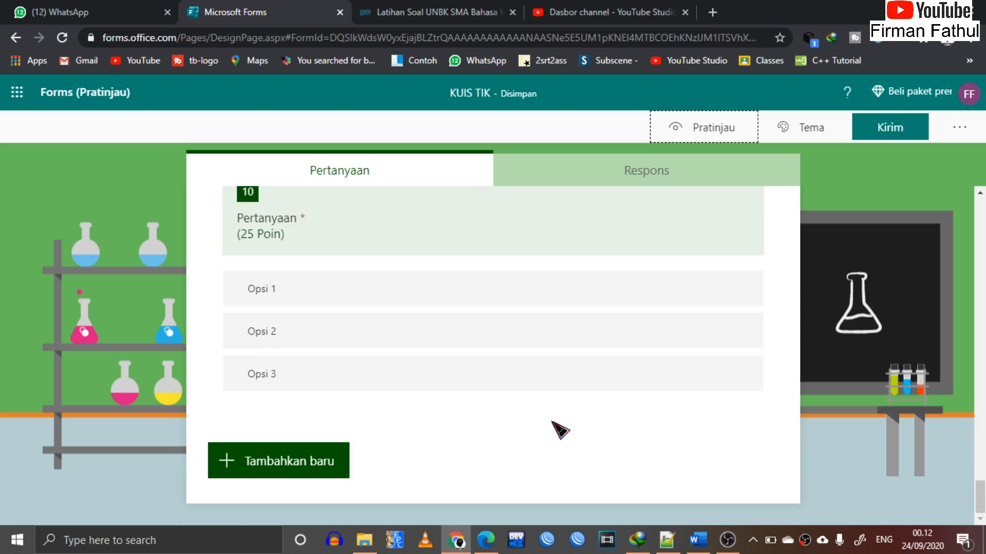
click(583, 328)
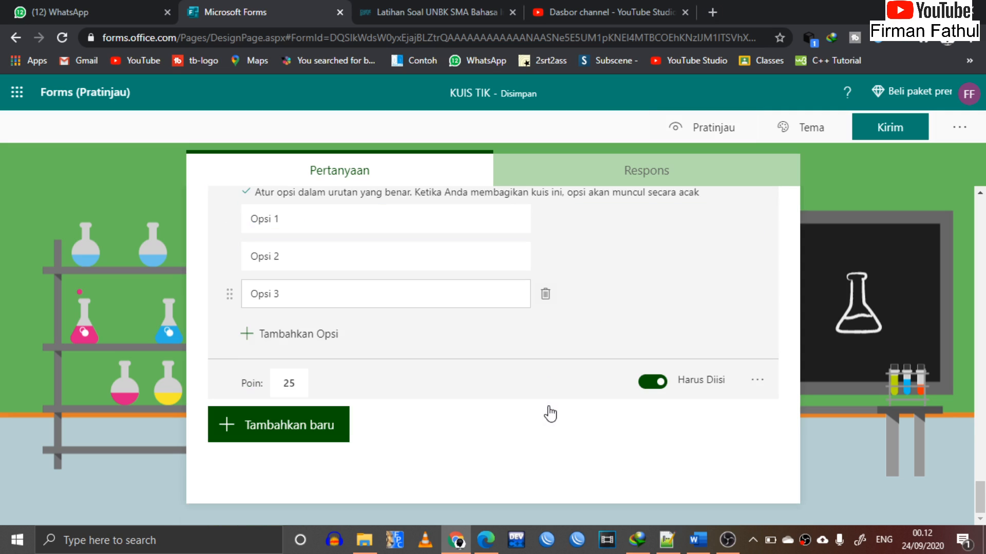
click(326, 425)
click(664, 431)
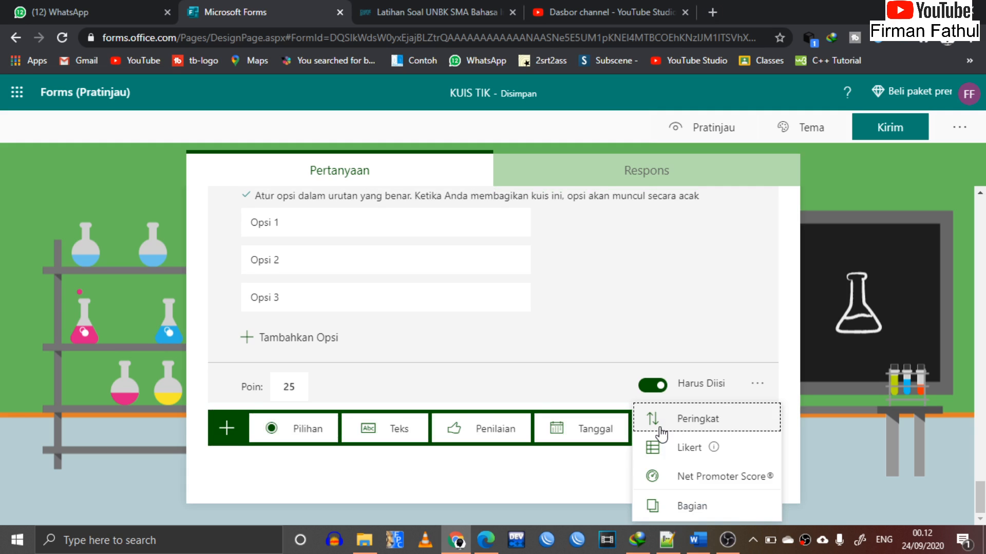
click(681, 451)
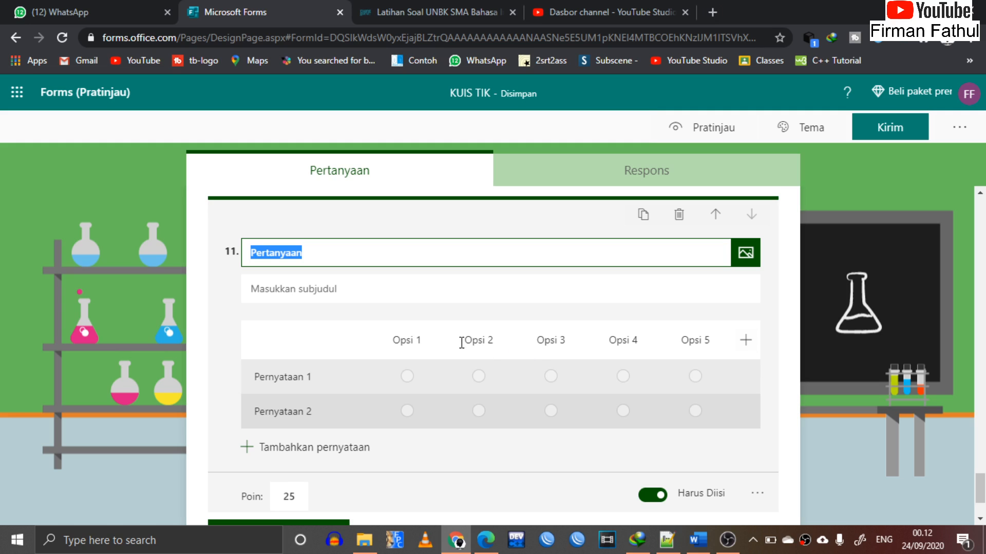
Add a Net Promoter Score question as number 12 after the Likert question.
scroll(589, 467, down, 1)
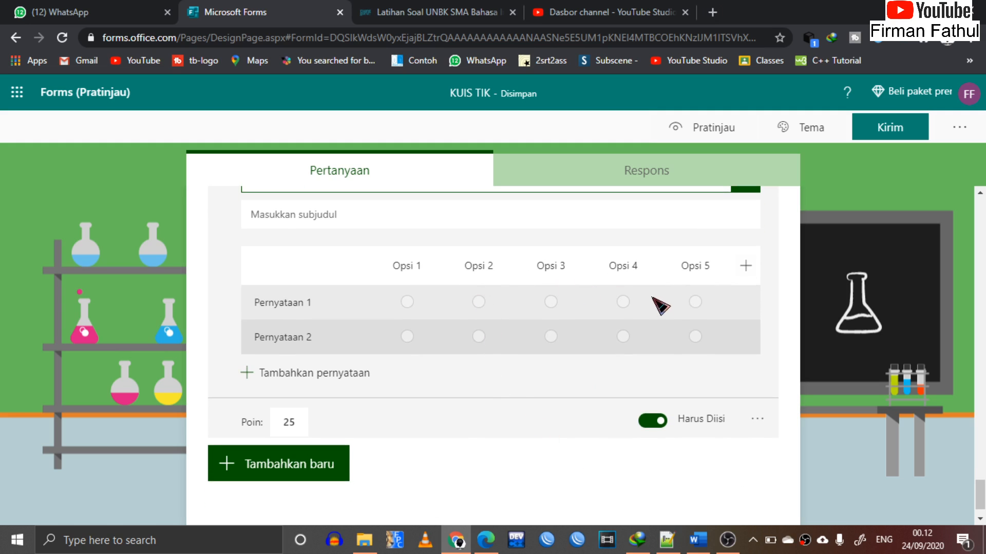
scroll(659, 307, down, 1)
click(308, 426)
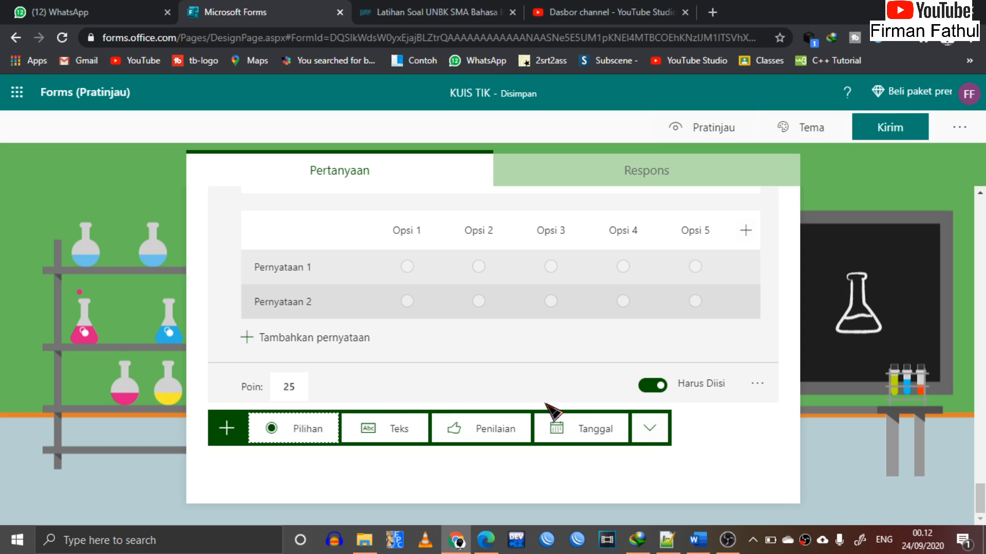
click(653, 432)
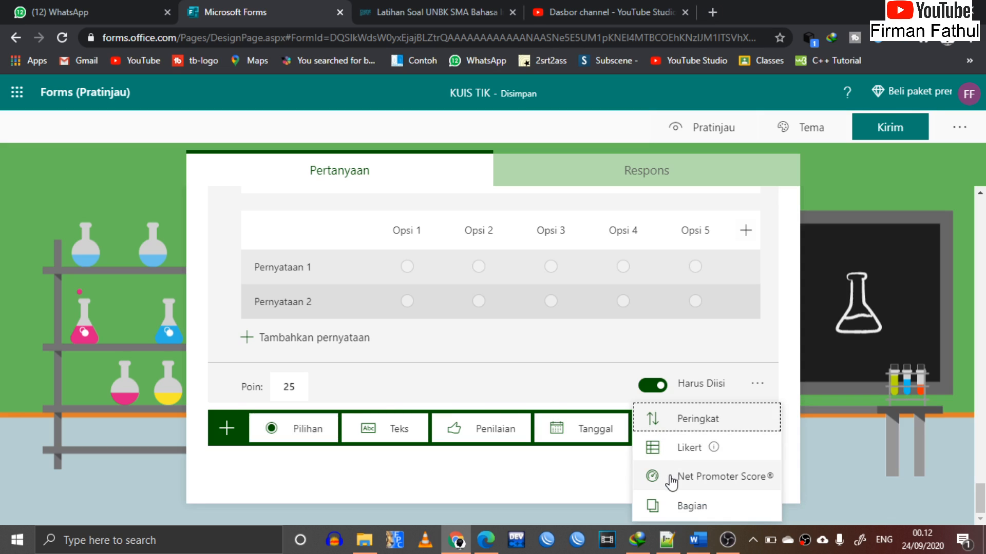
click(688, 477)
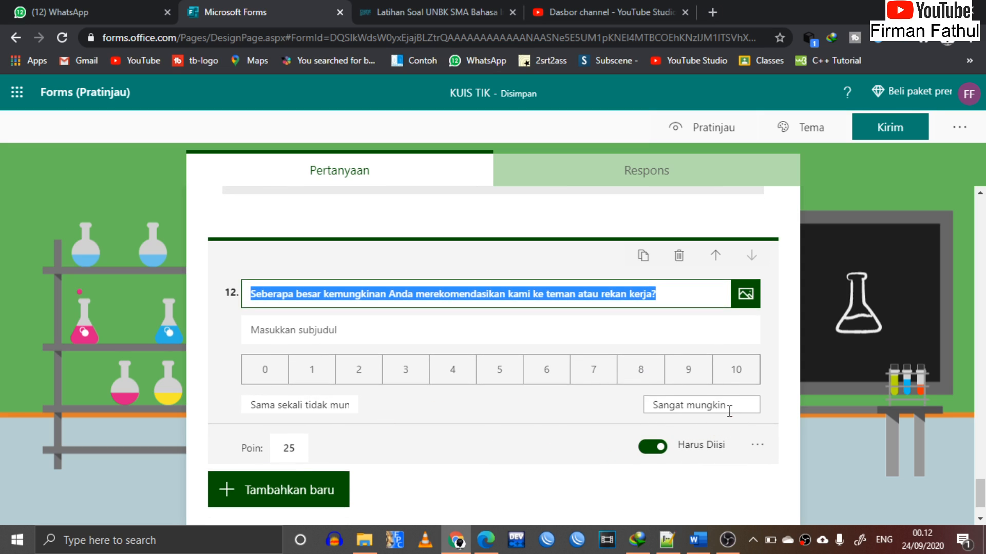
click(524, 415)
Add a text question (Teks) as number 13, then try its long answer option (Jawaban panjang) and switch it back off.
click(324, 477)
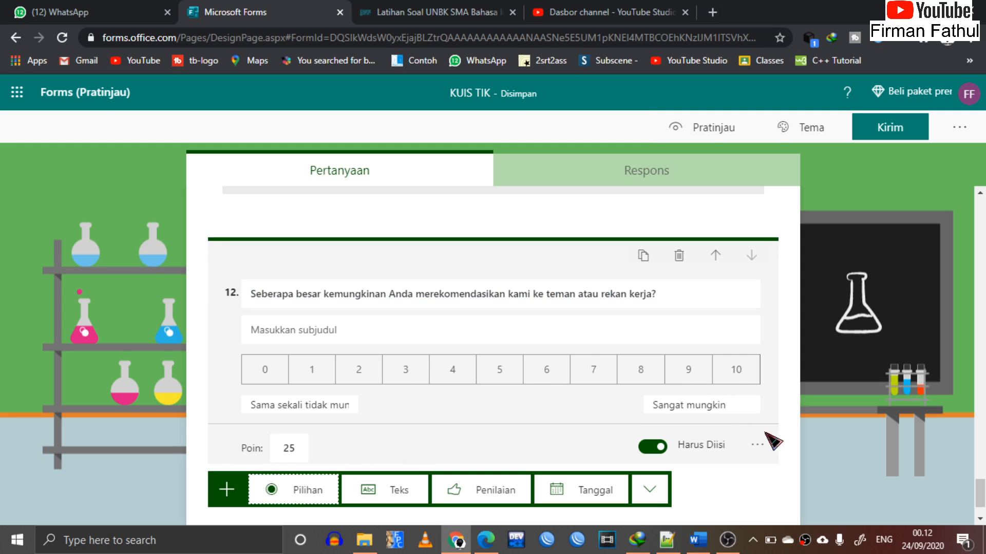
click(653, 490)
scroll(665, 492, down, 1)
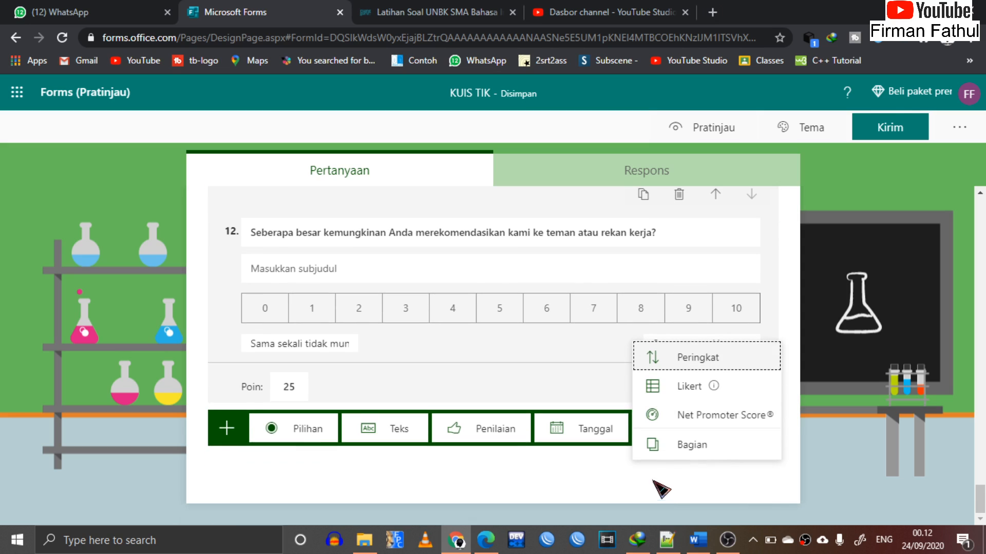
click(394, 429)
scroll(382, 427, down, 2)
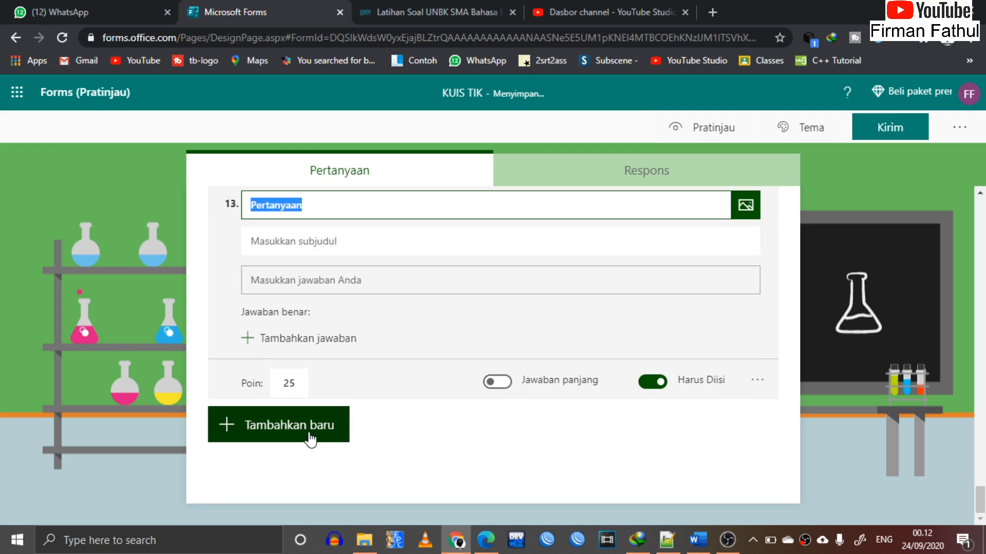
click(499, 385)
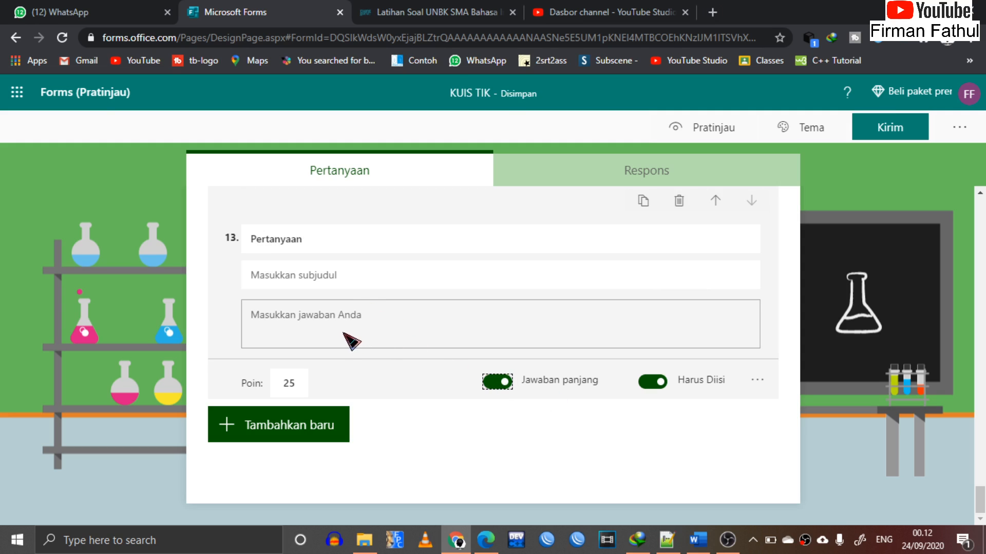
click(503, 385)
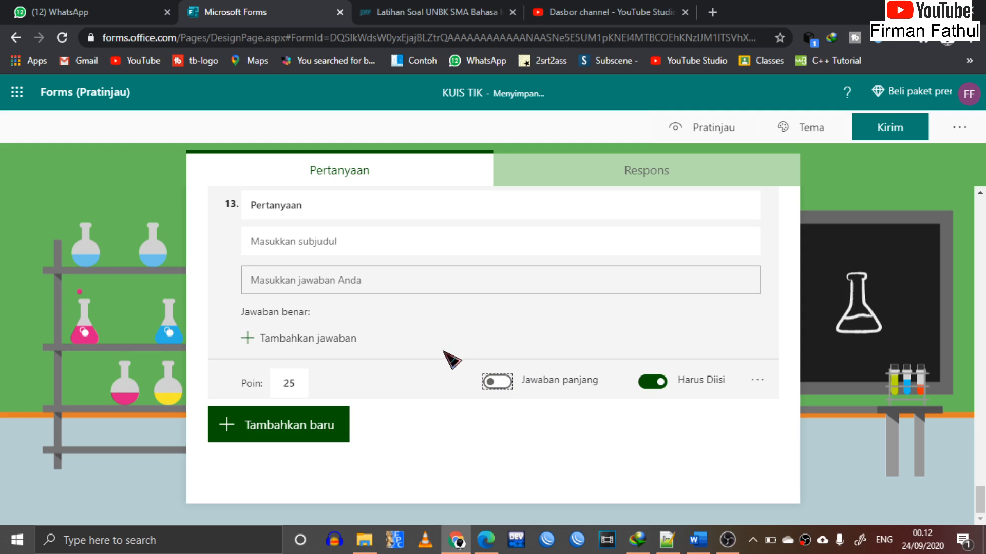
click(315, 434)
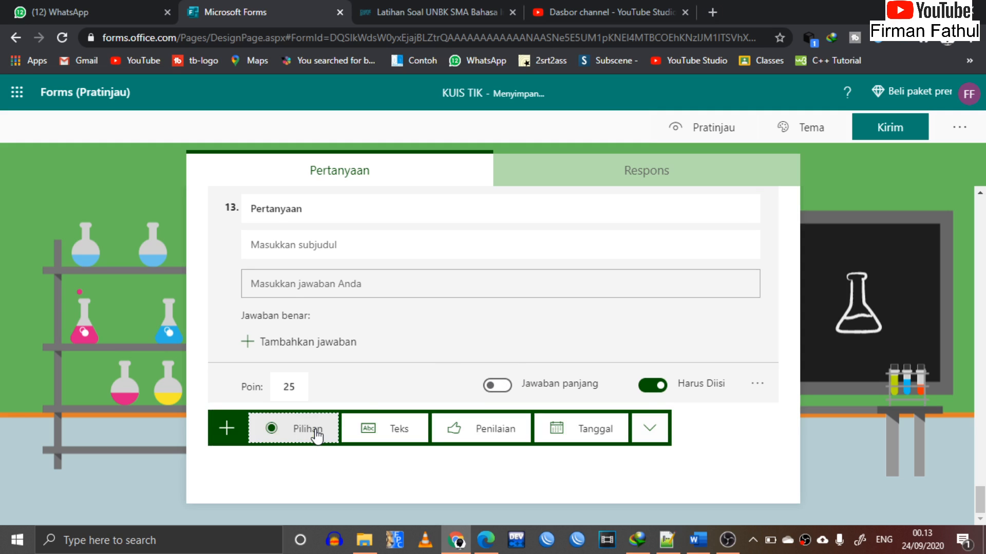
click(649, 426)
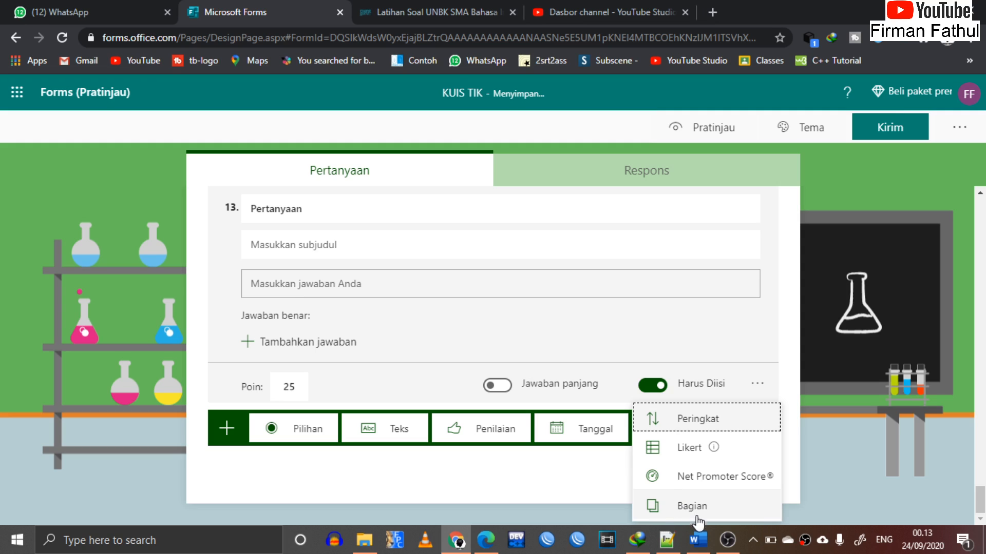
click(570, 478)
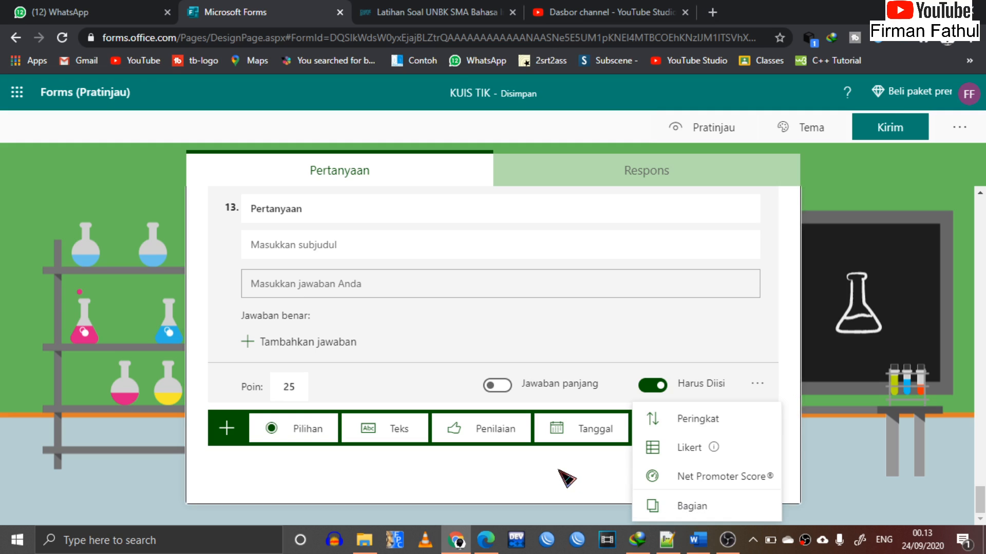
click(611, 305)
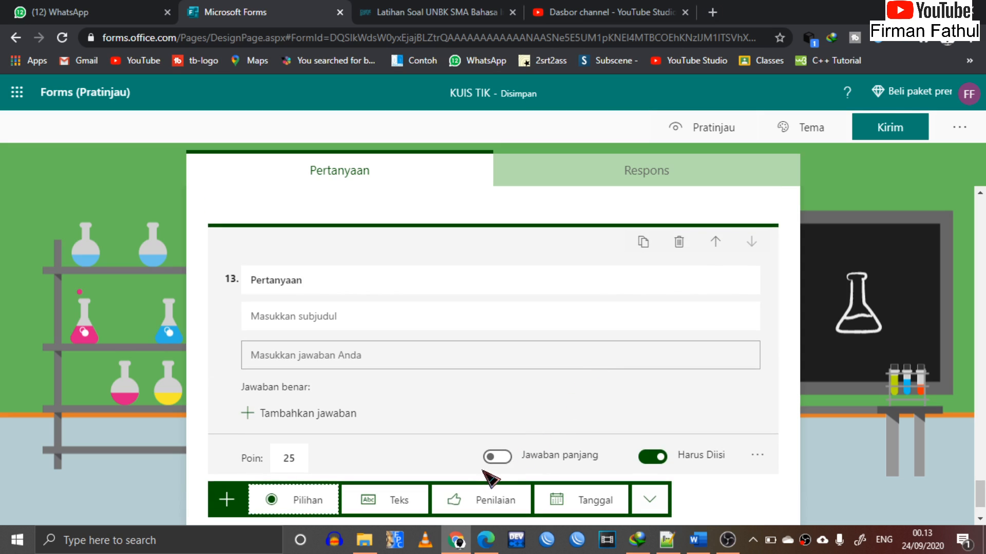
Delete text question 13, Net Promoter Score question 12 and Likert question 11 from the form.
click(679, 242)
scroll(689, 252, up, 3)
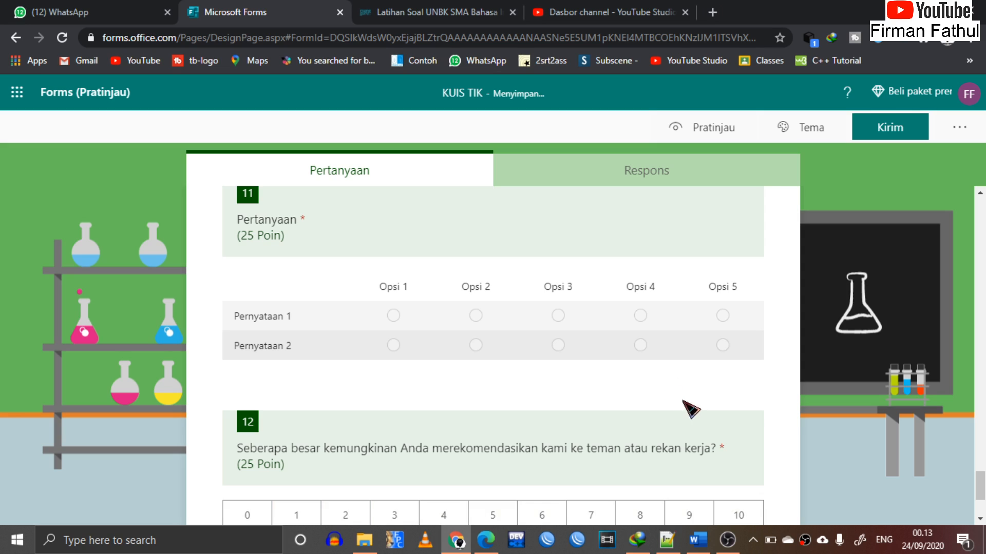
click(682, 431)
click(680, 214)
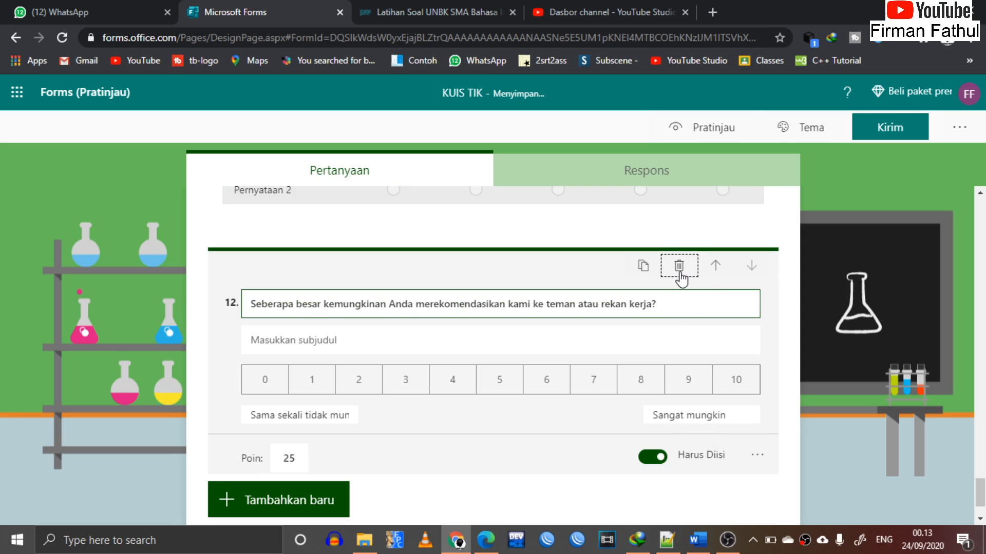
click(670, 264)
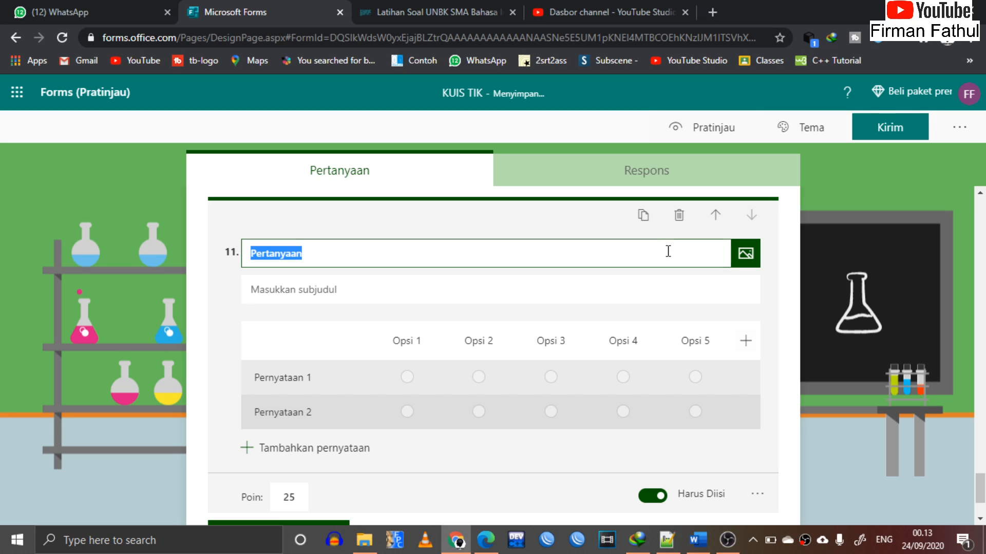
click(675, 218)
Delete ranking question 10, date question 9 and star rating question 8 from the form.
scroll(673, 222, up, 4)
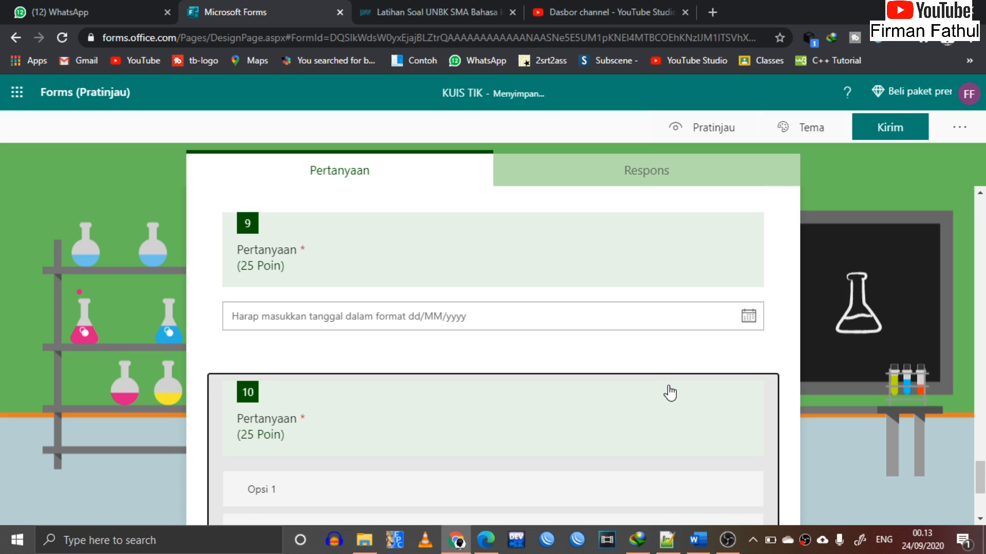
click(669, 393)
click(681, 218)
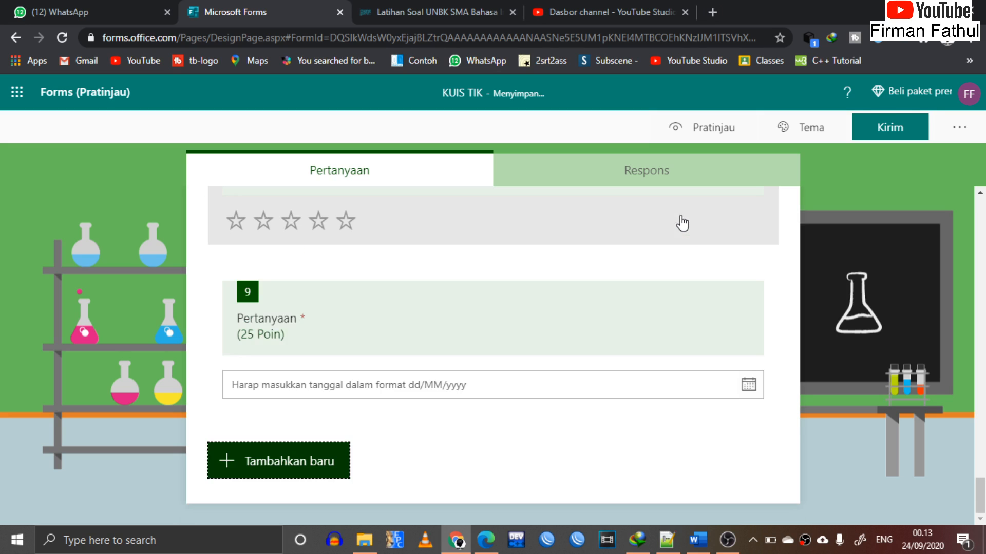
click(671, 344)
click(679, 292)
scroll(682, 242, up, 2)
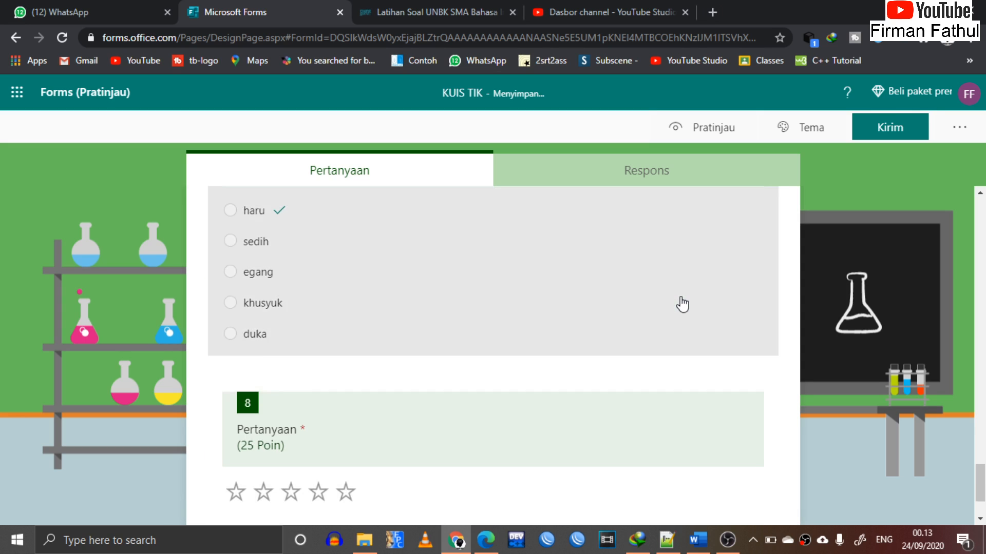
click(657, 412)
click(679, 279)
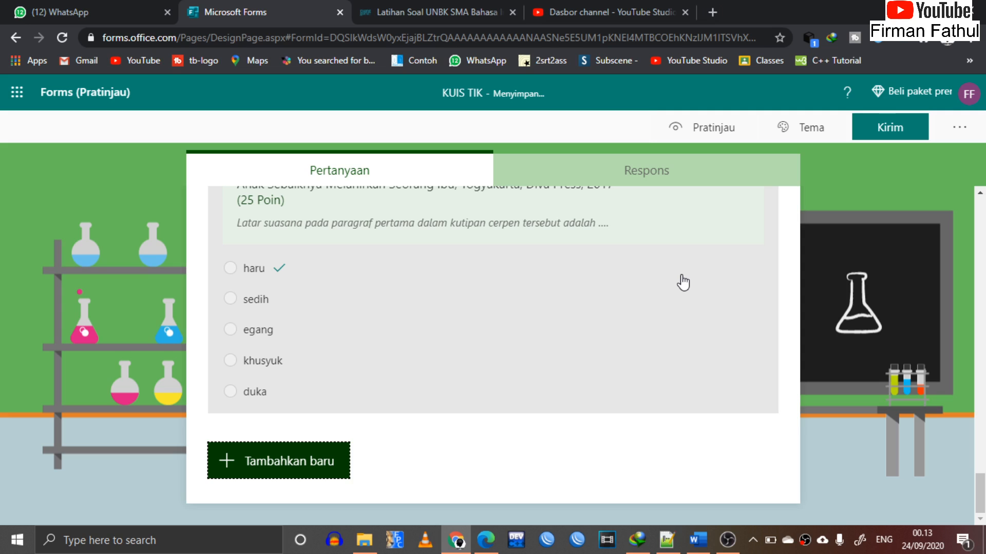
Review the remaining quiz questions and the options of the last multiple-choice question about the short story.
scroll(492, 400, up, 15)
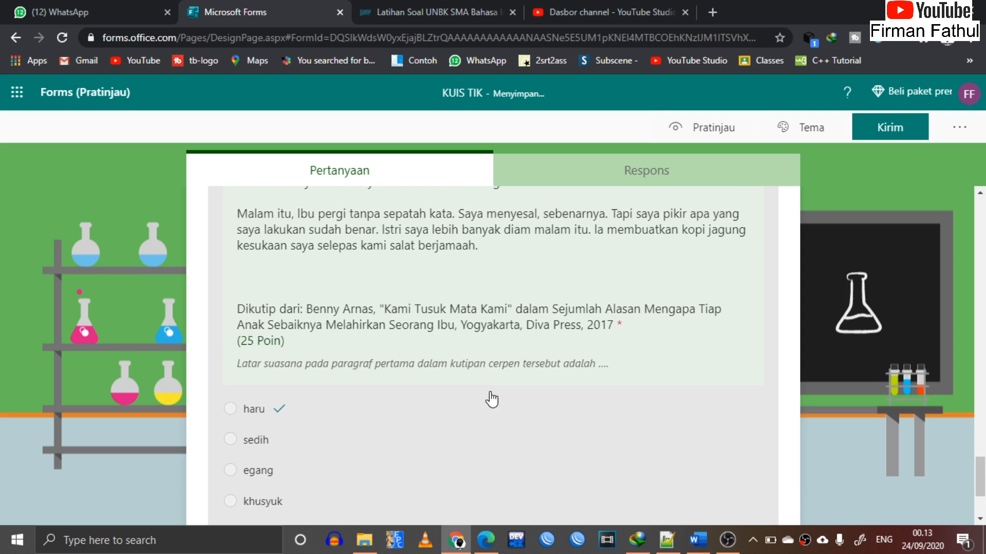
scroll(490, 392, down, 15)
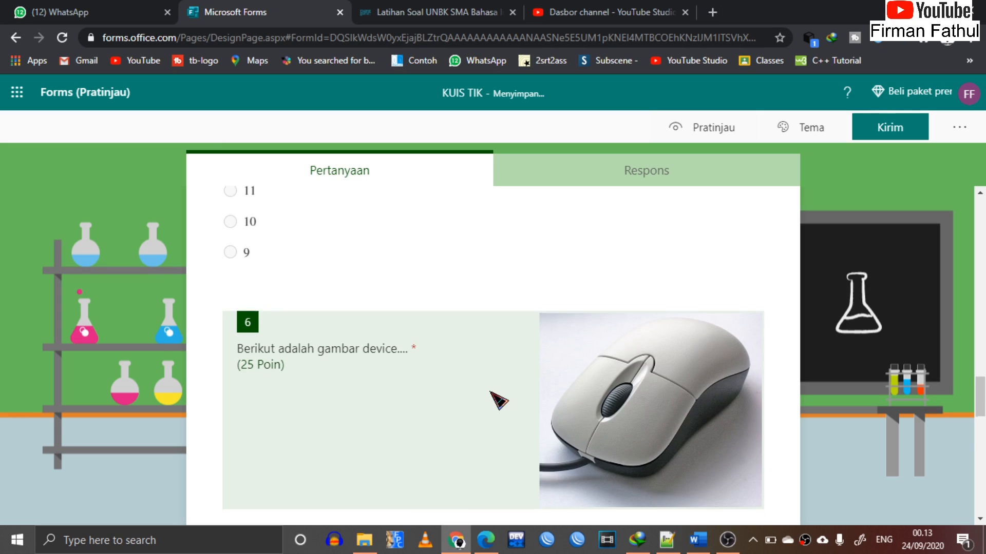
scroll(491, 399, down, 3)
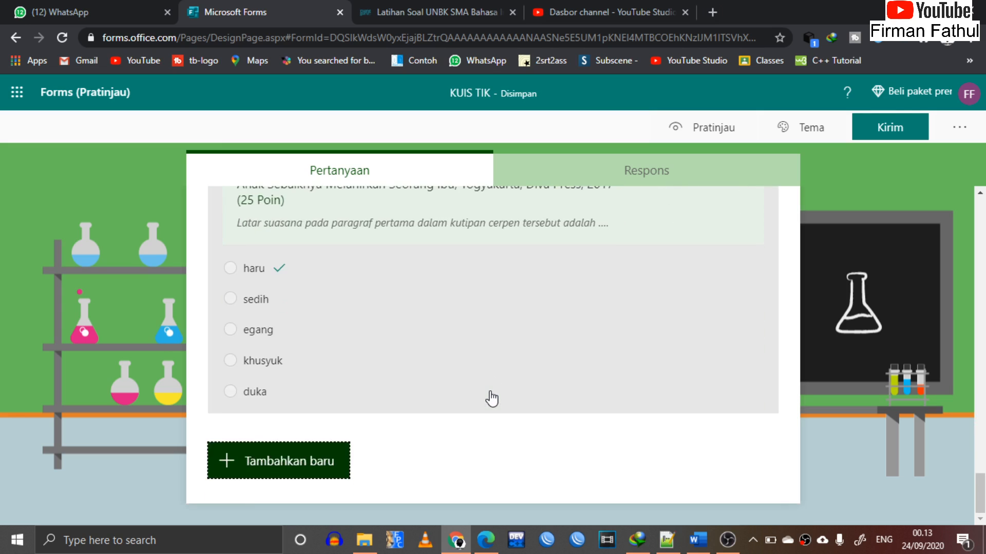
click(491, 399)
scroll(703, 425, down, 5)
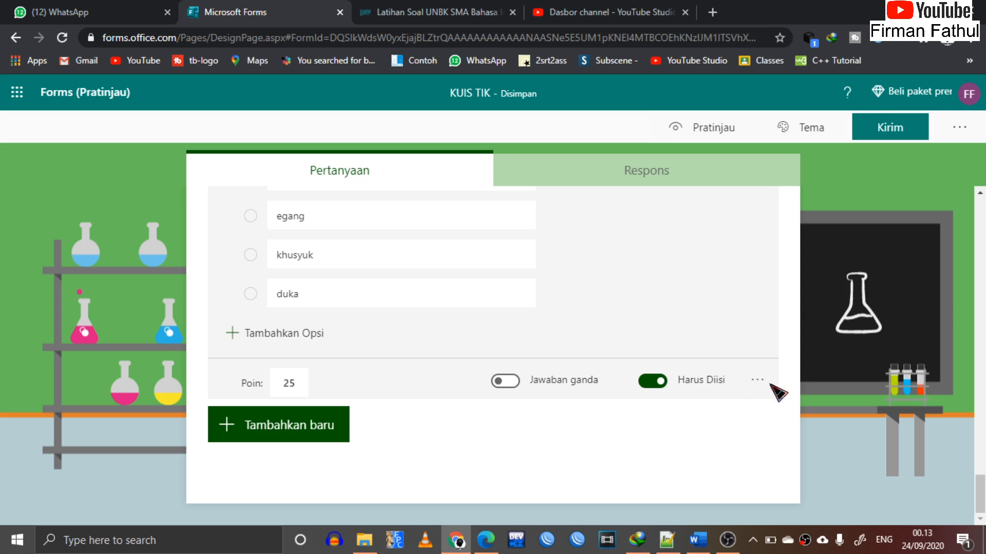
scroll(743, 251, up, 20)
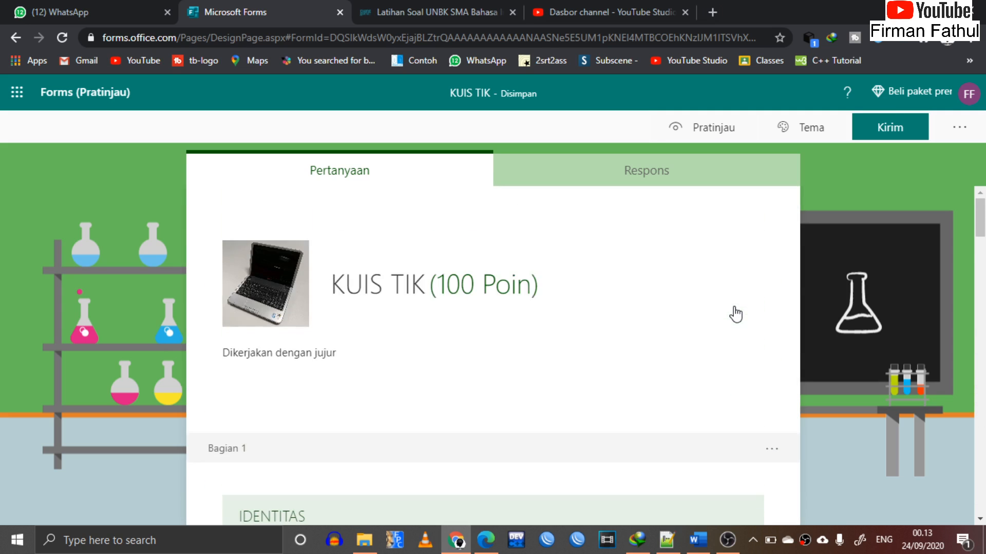
In the form settings, turn off automatic results (Tampilkan hasil otomatis) and enable a start date (Tanggal mulai).
click(965, 134)
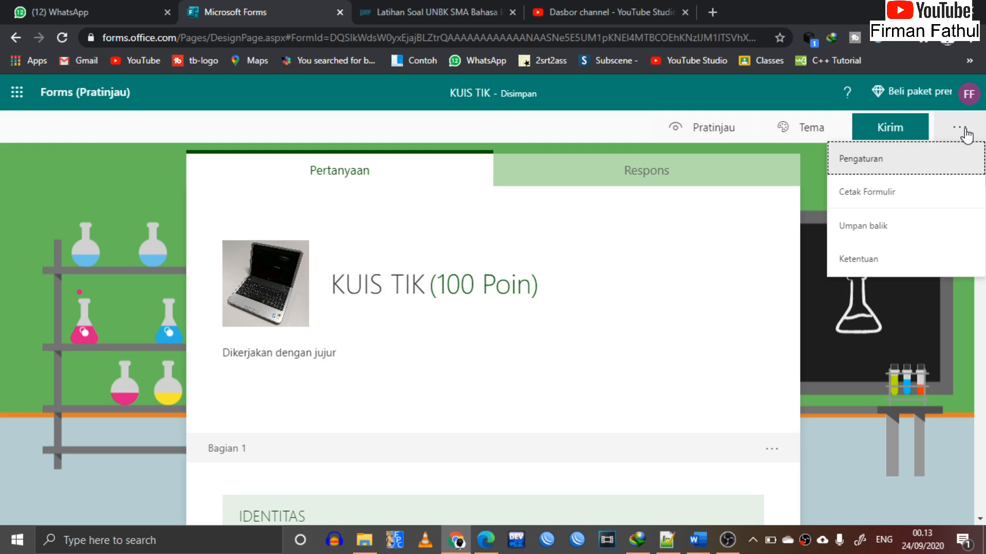
click(855, 161)
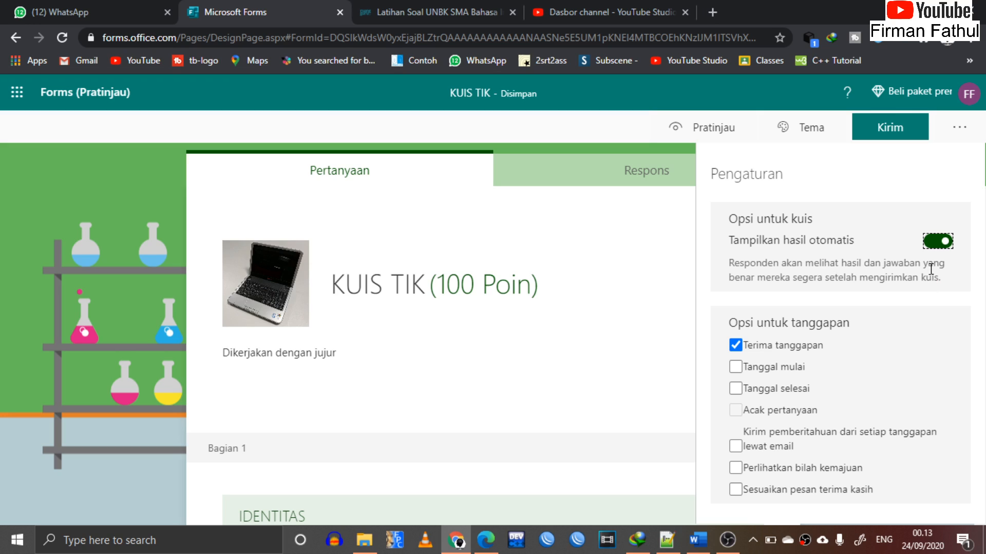
click(939, 241)
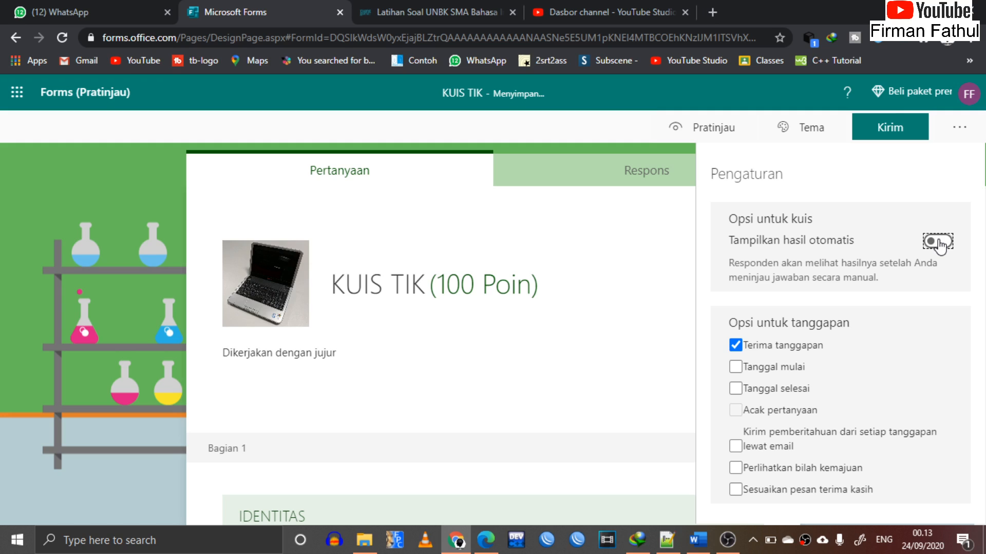
click(938, 242)
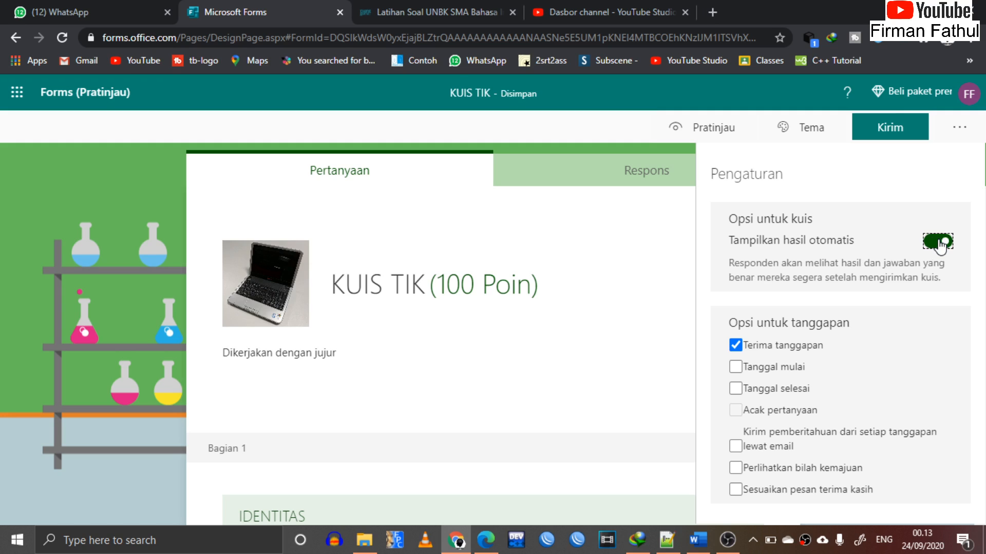
click(939, 241)
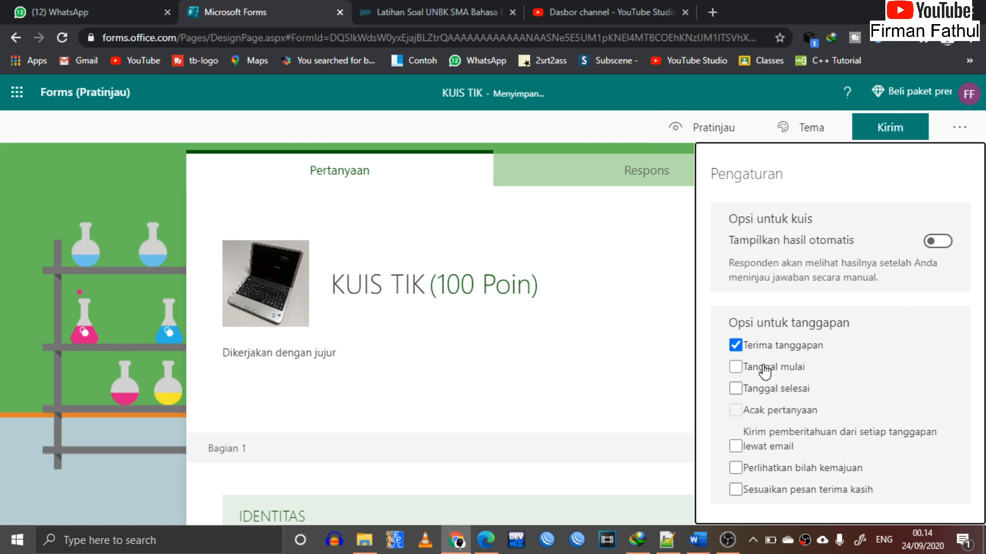
click(765, 369)
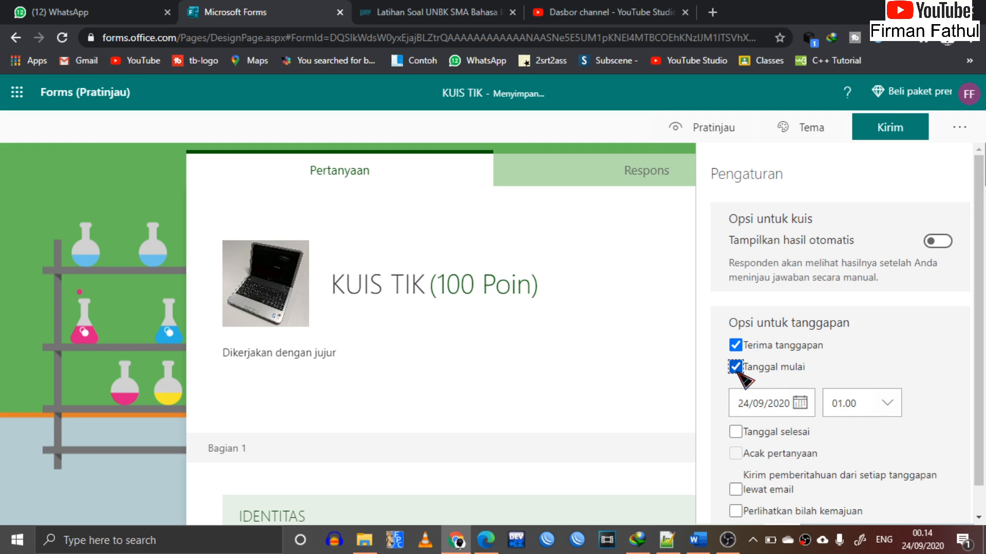
scroll(891, 380, down, 1)
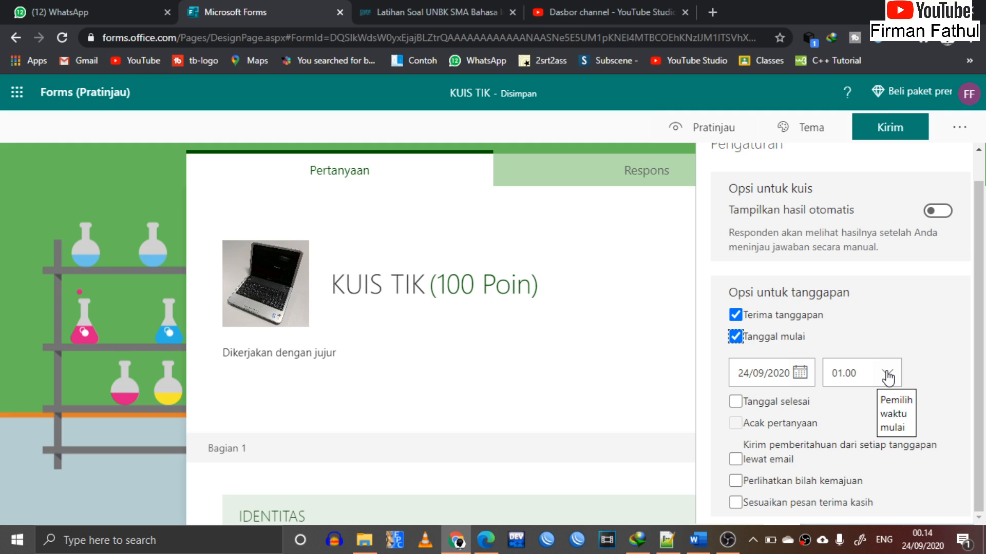
Try turning off response acceptance (Terima tanggapan) and leaving the settings, then reopen them and accept responses again.
click(735, 314)
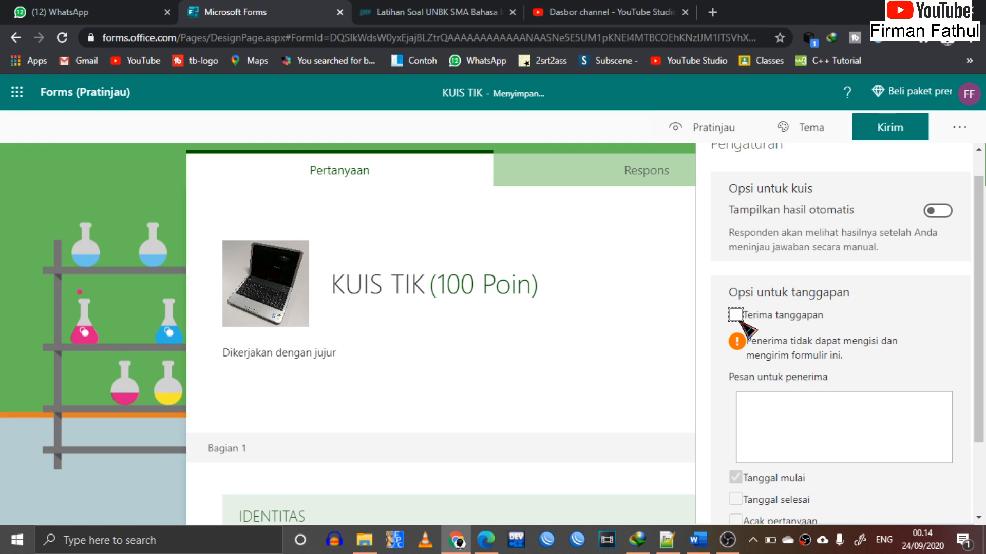
click(737, 317)
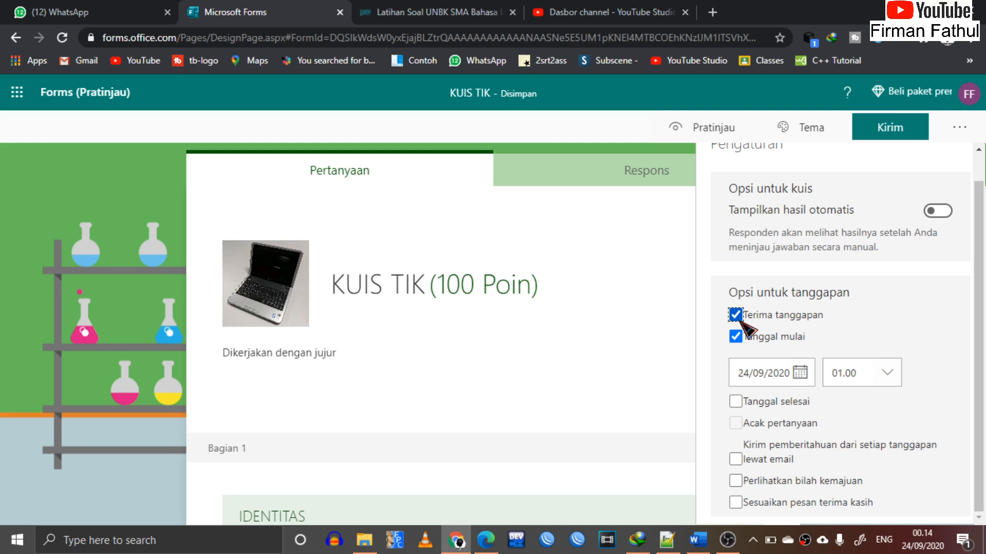
click(736, 316)
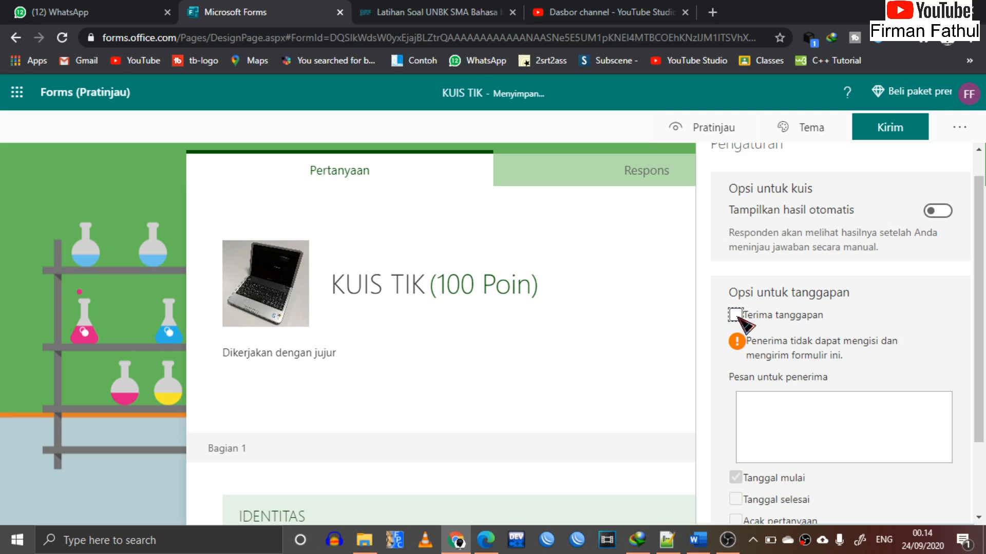
click(630, 177)
click(425, 175)
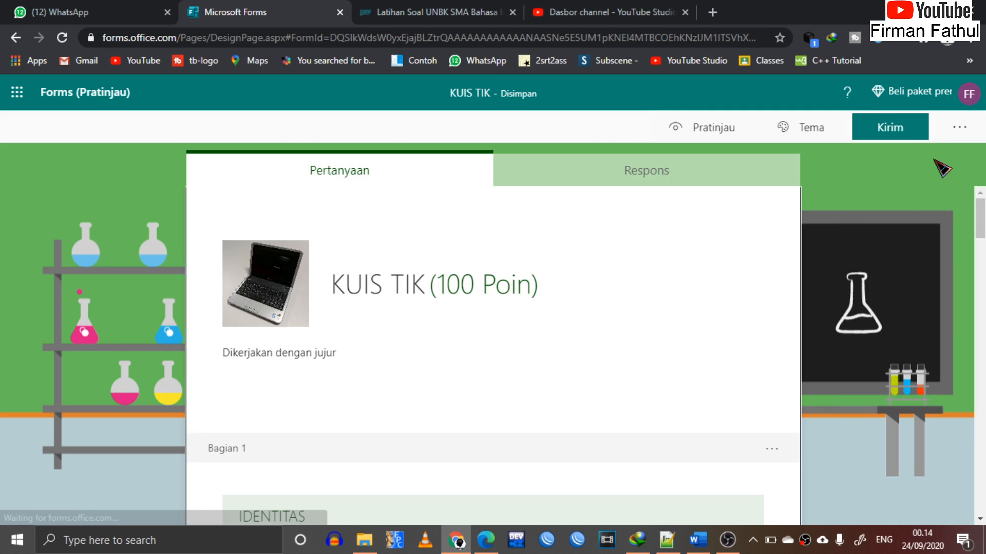
click(958, 128)
click(893, 160)
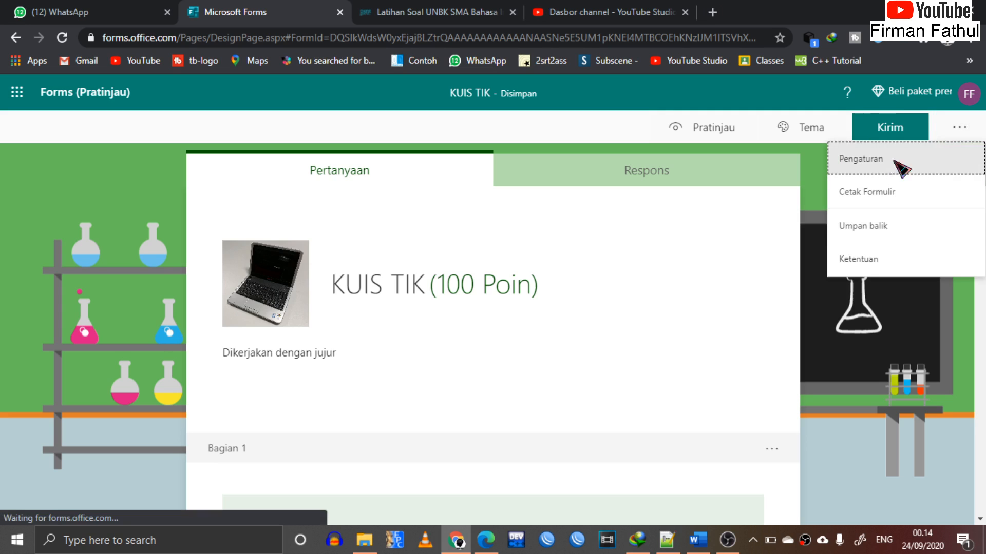
click(735, 345)
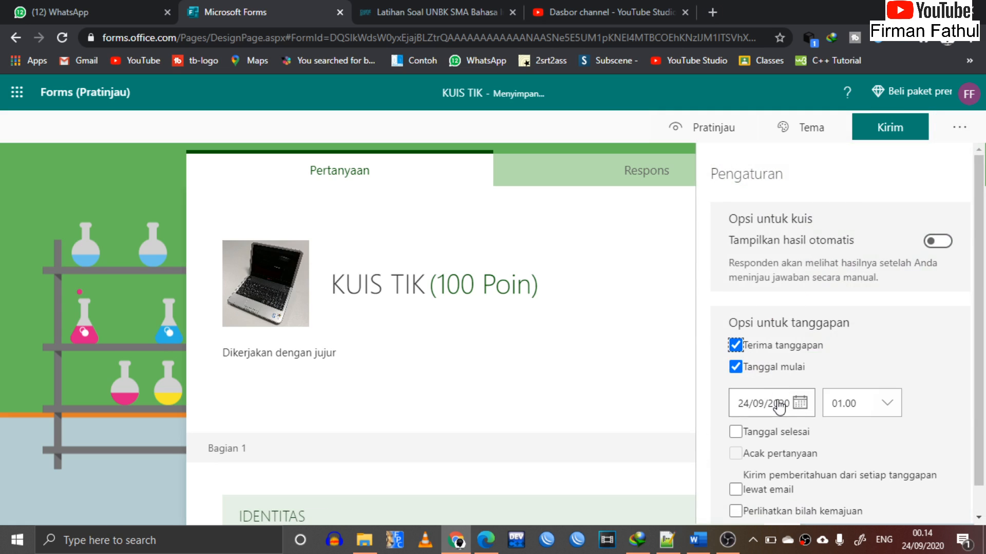
Enable an end date (Tanggal selesai) for responses, using 24/09/2020 at 01.15.
scroll(776, 408, down, 1)
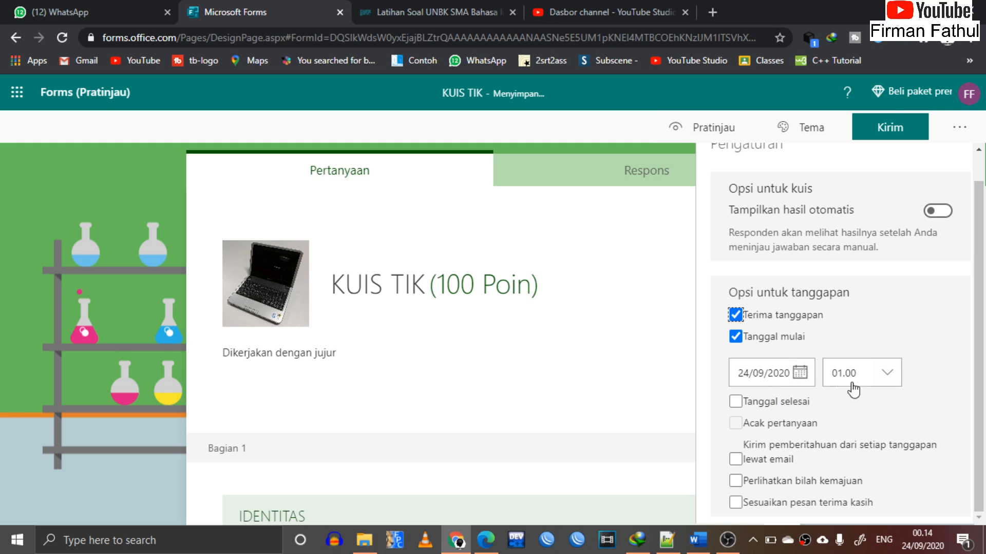
click(735, 403)
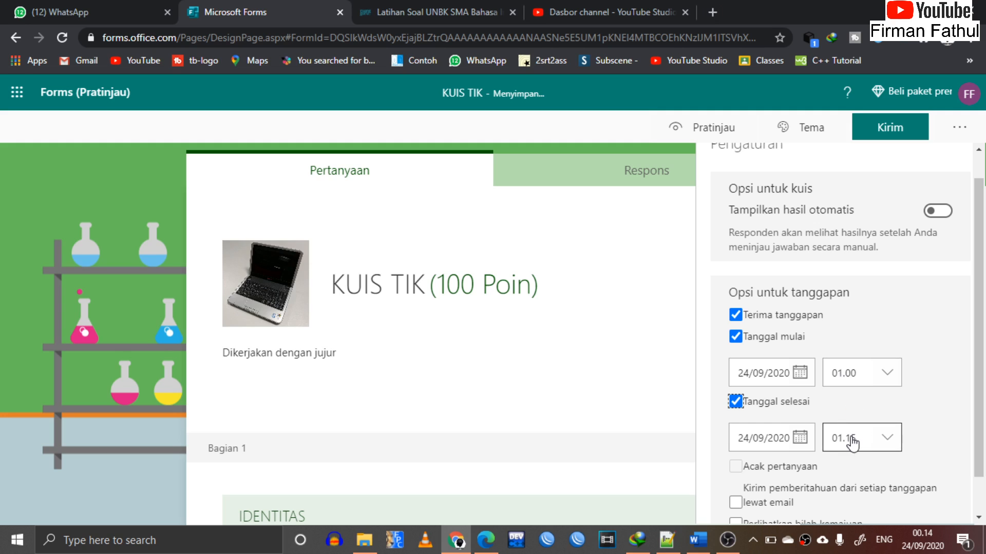
scroll(814, 451, down, 1)
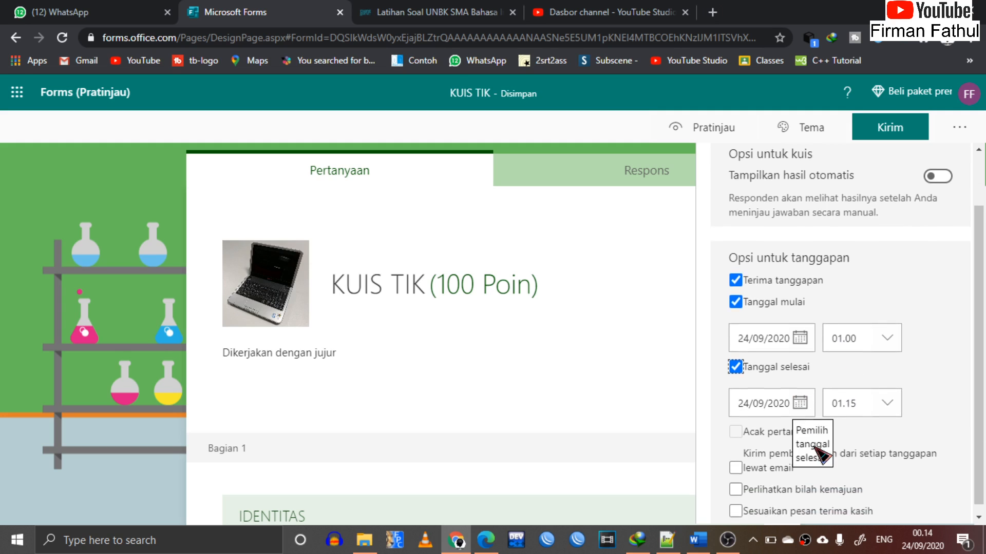
click(919, 432)
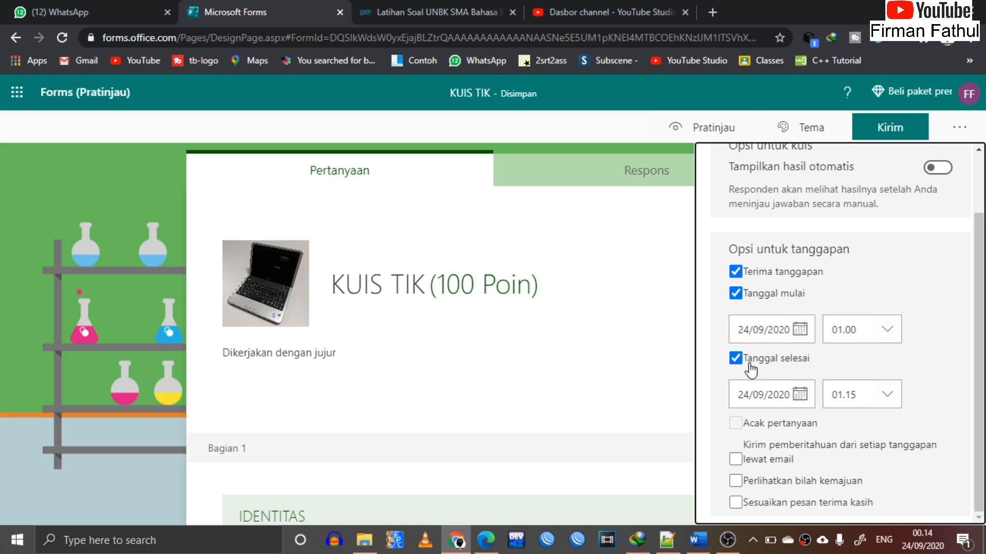
Enable email notification of each response, and switch the start date (Tanggal mulai) off and back on.
click(736, 460)
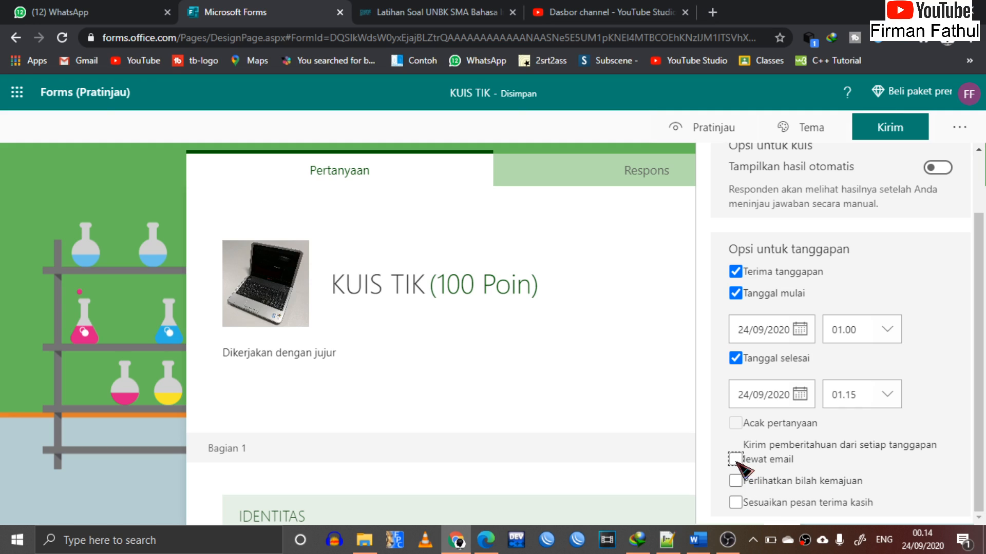
click(735, 293)
click(736, 337)
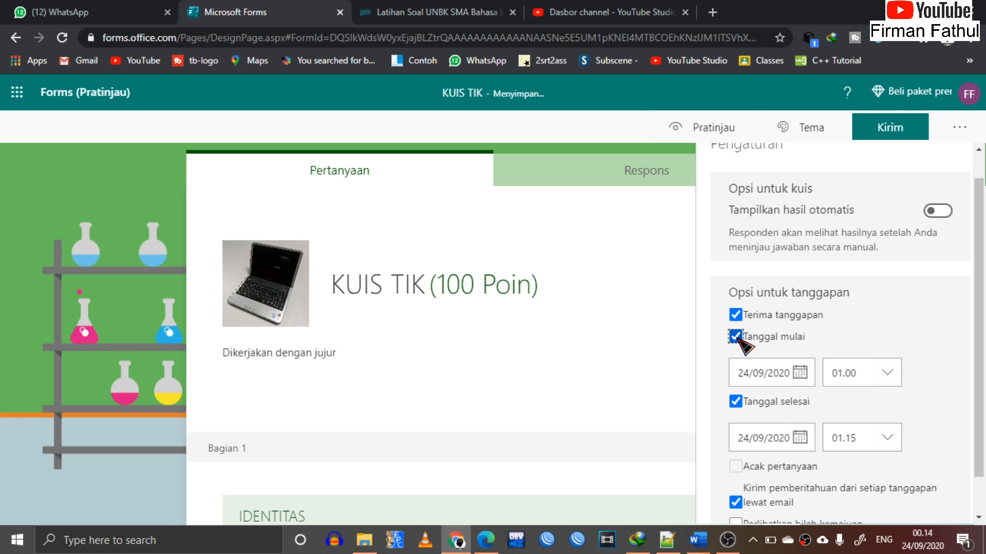
scroll(785, 511, down, 1)
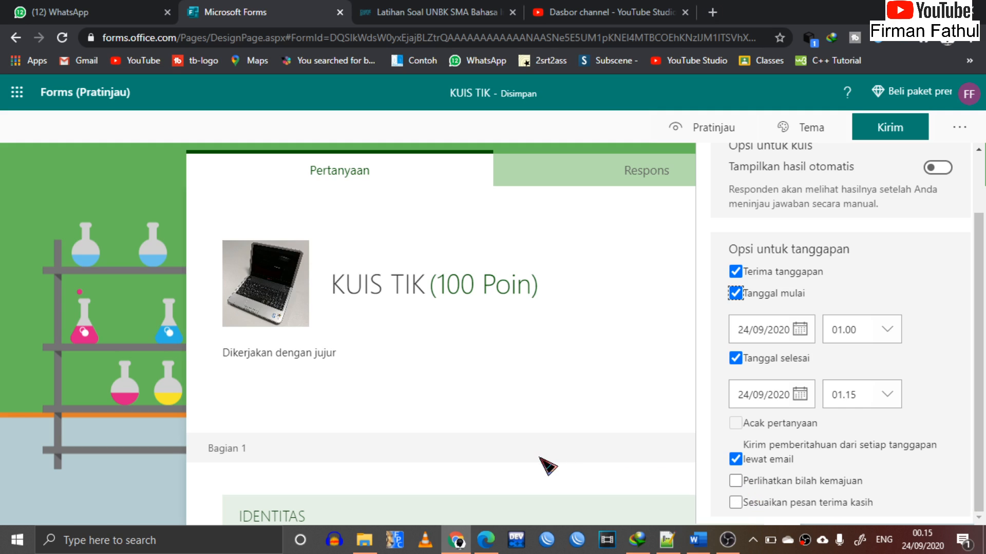
Look through the quiz questions and enable the custom thank-you message option (Sesuaikan pesan terima kasih).
scroll(508, 469, down, 6)
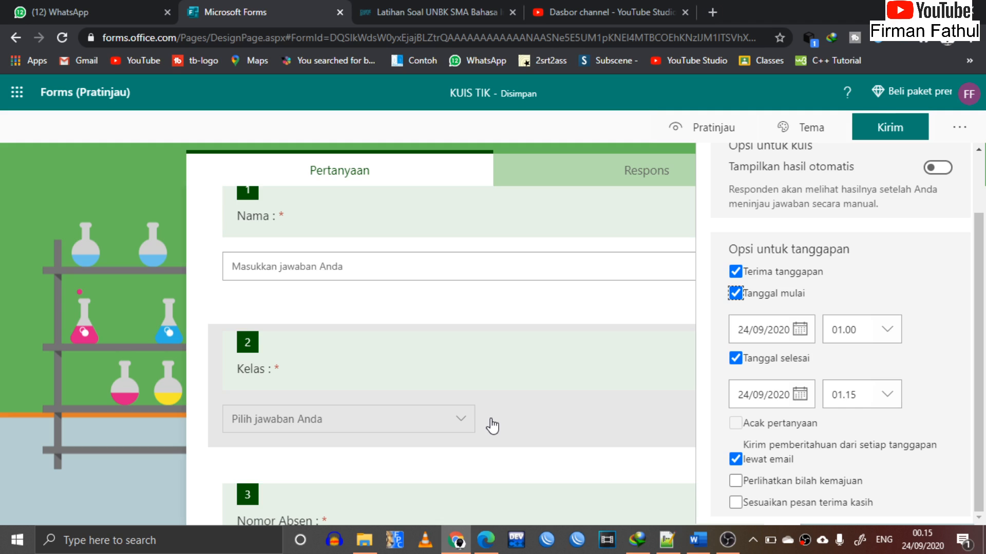
scroll(491, 425, down, 10)
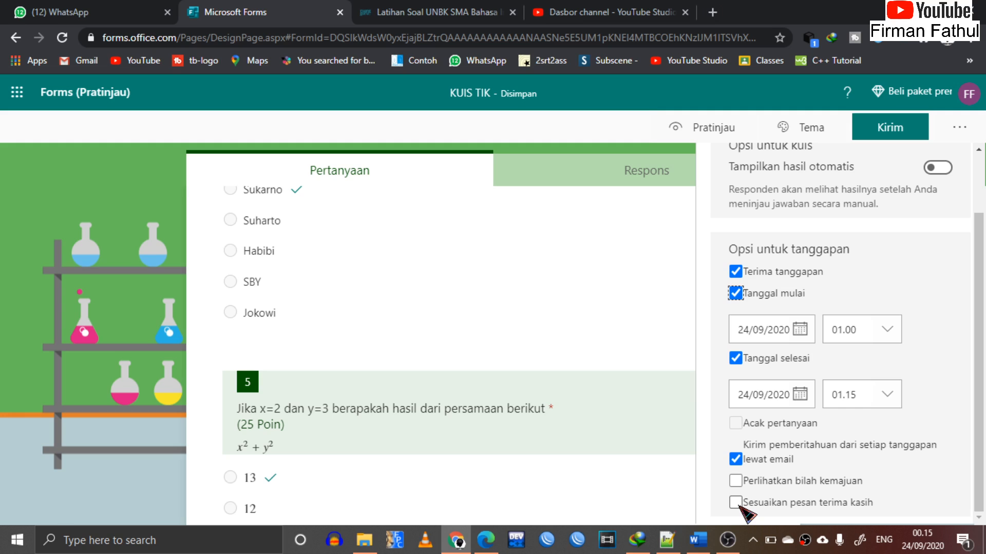
click(735, 504)
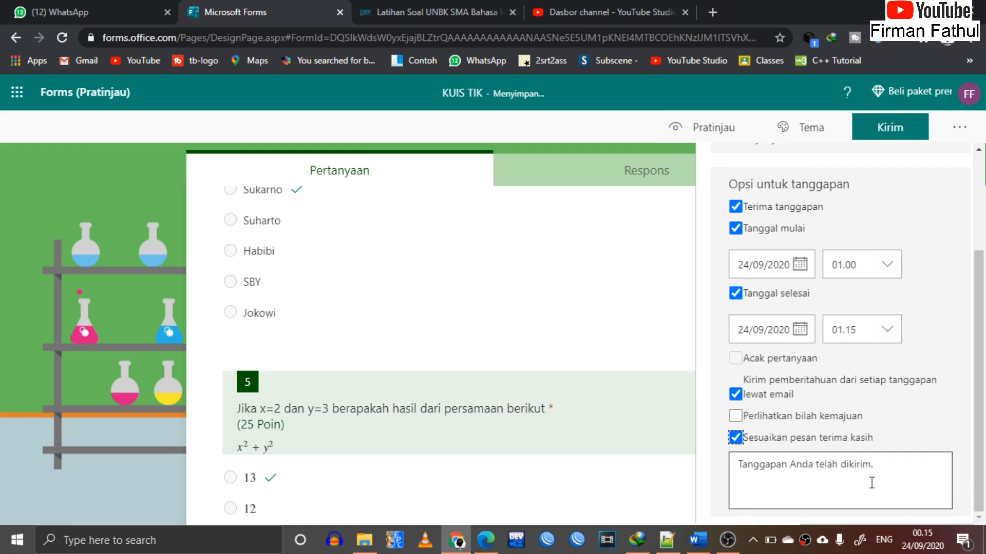
Add "Silahkan menungu hasilnya" to the end of the thank-you message and enable the progress bar (Perlihatkan bilah kemajuan).
triple_click(891, 466)
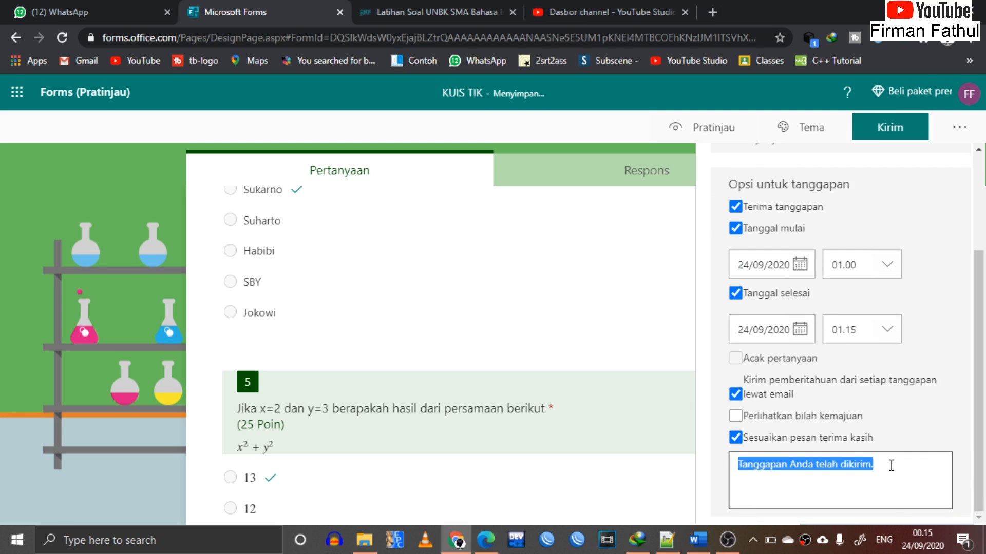
click(891, 466)
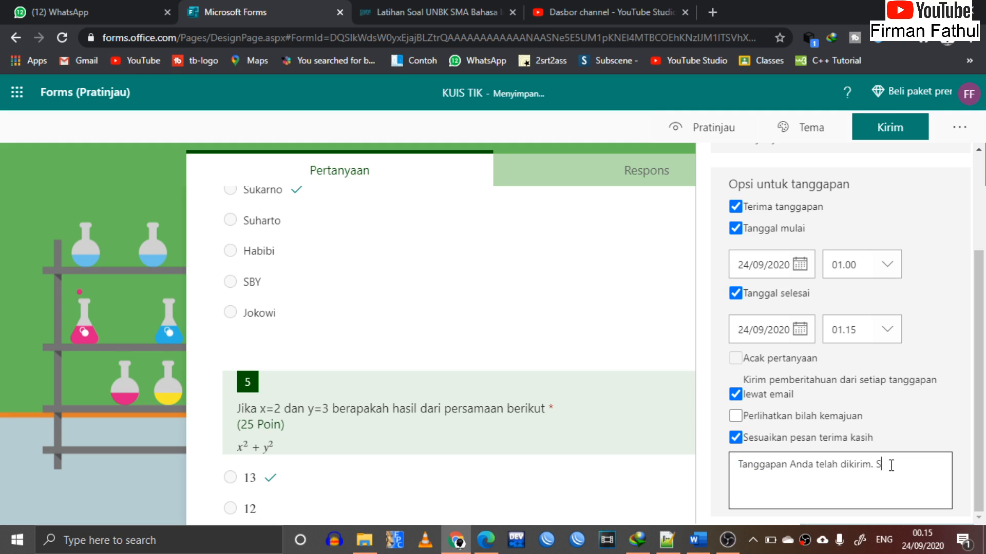
text(Silahkan menun)
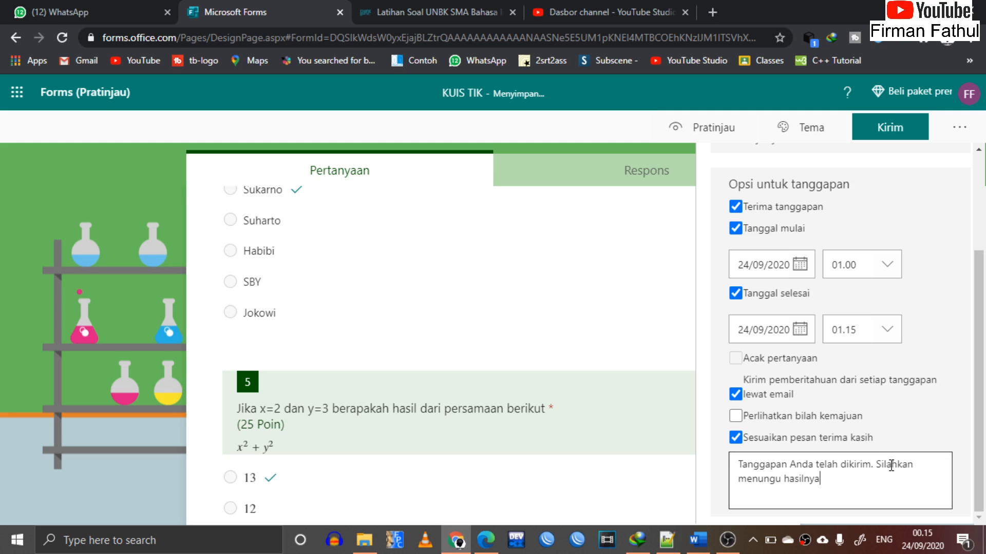
text(gu hasilnya)
click(814, 424)
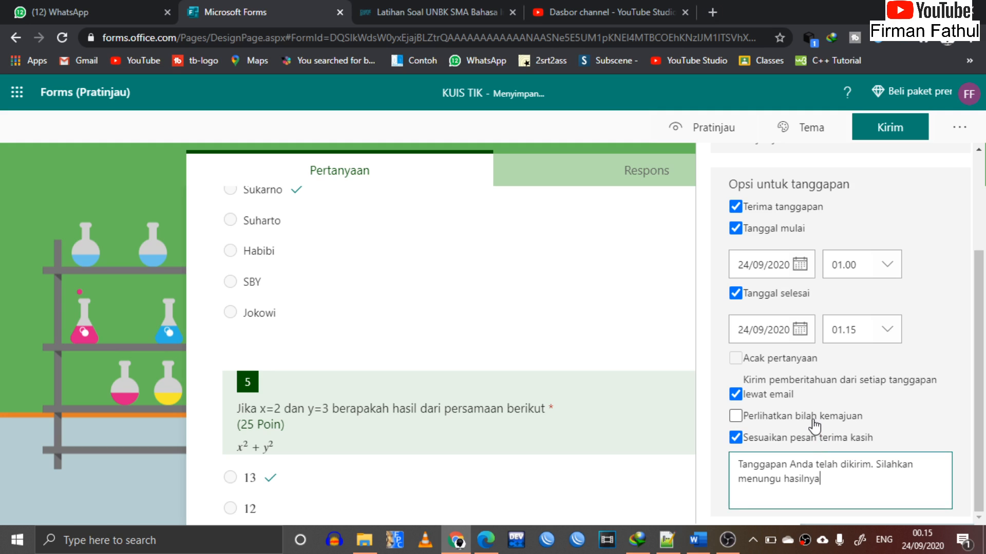
Switch the automatic display of quiz results (Tampilkan hasil otomatis) on and back off.
scroll(814, 424, up, 1)
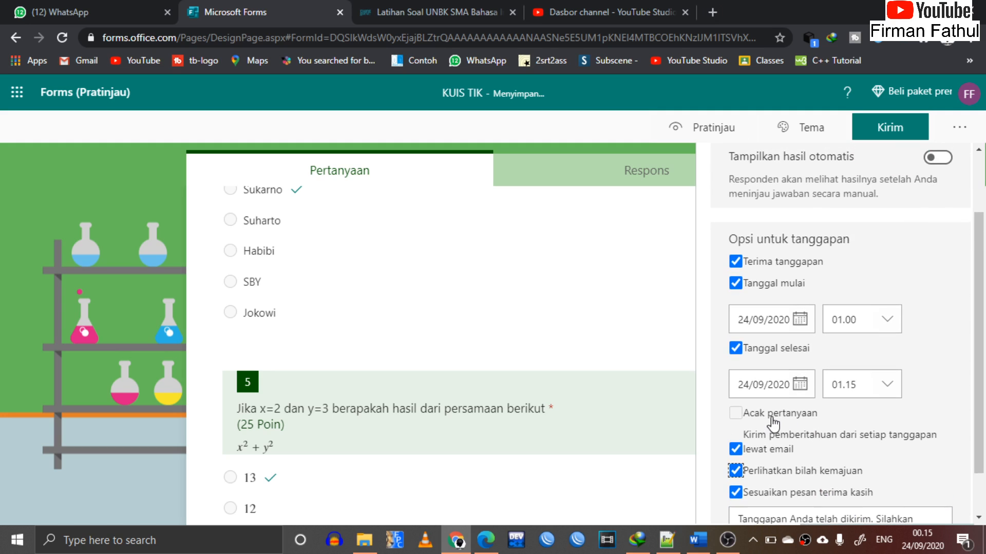
right_click(772, 424)
scroll(773, 424, up, 3)
click(734, 380)
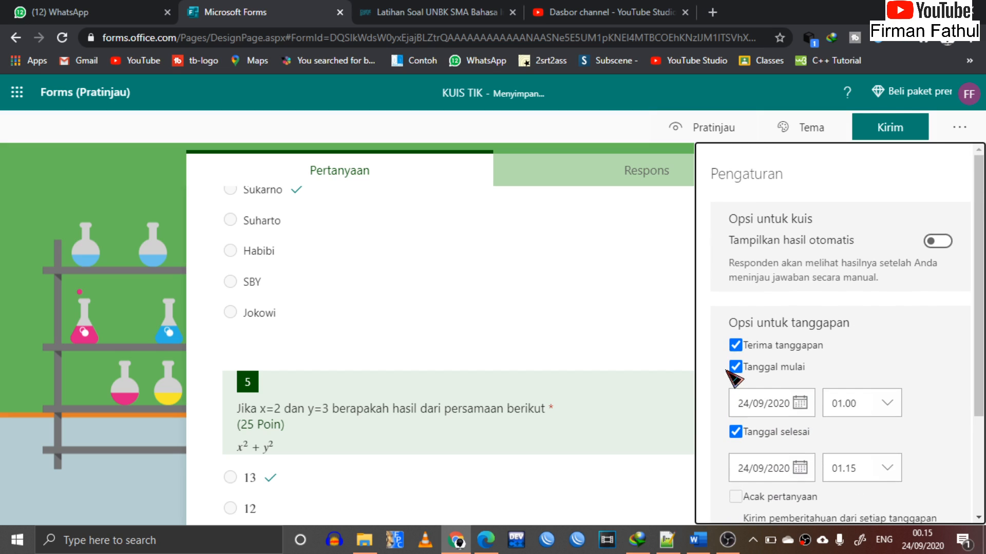
click(934, 242)
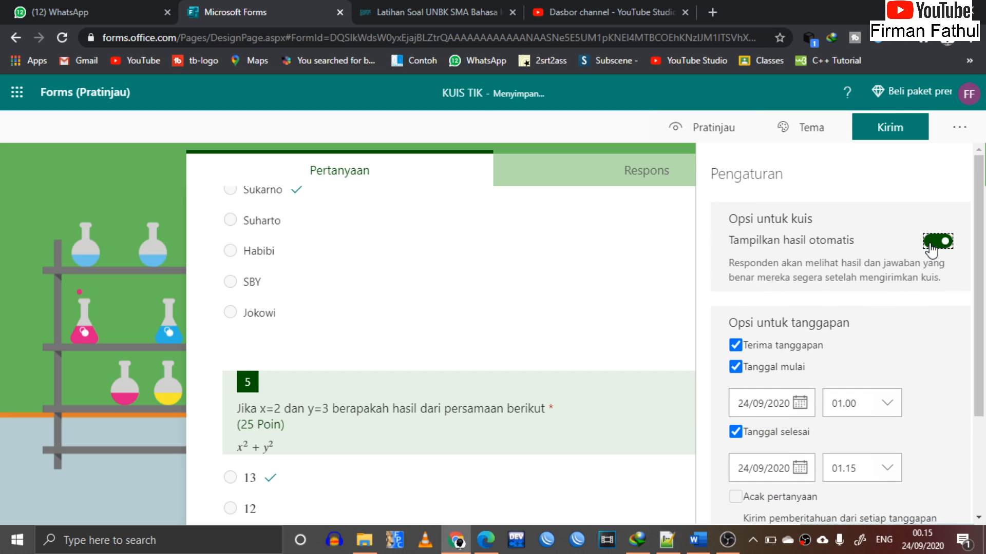
scroll(932, 251, down, 3)
scroll(931, 251, up, 3)
click(937, 244)
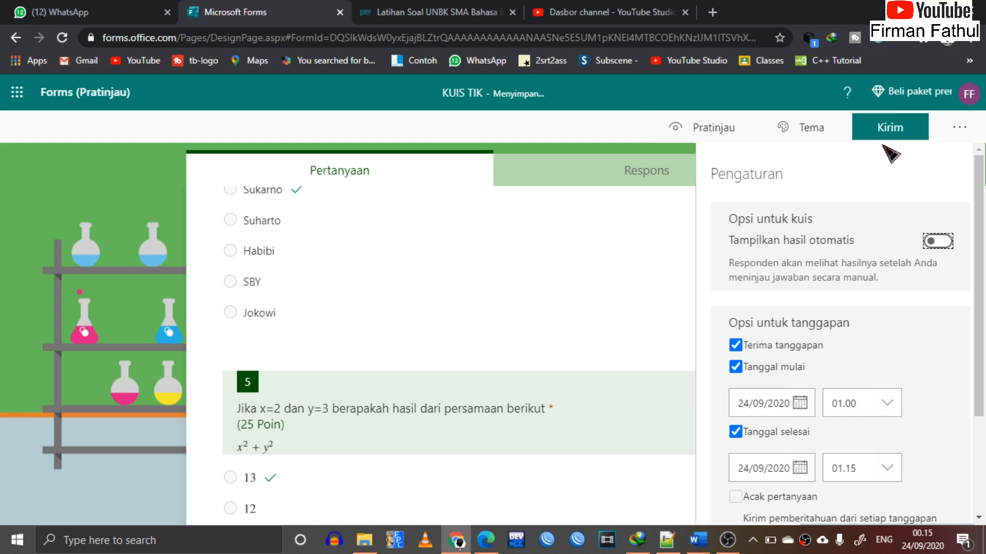
Preview the quiz, fill the identity page with Nama 121, Kelas XA3 and Nomor Absen 232, and continue to the question page.
click(738, 130)
scroll(502, 248, down, 4)
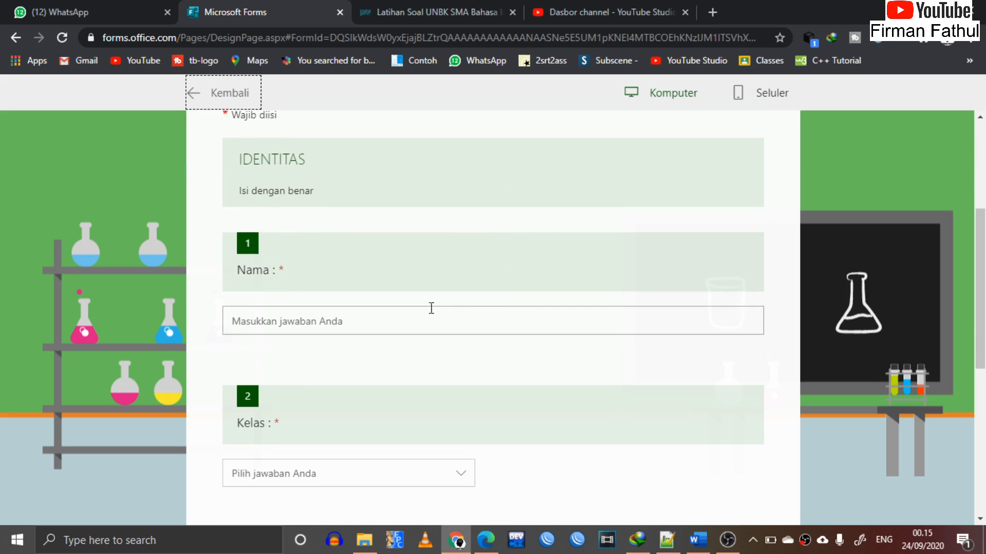
click(418, 321)
text(121)
scroll(416, 329, down, 3)
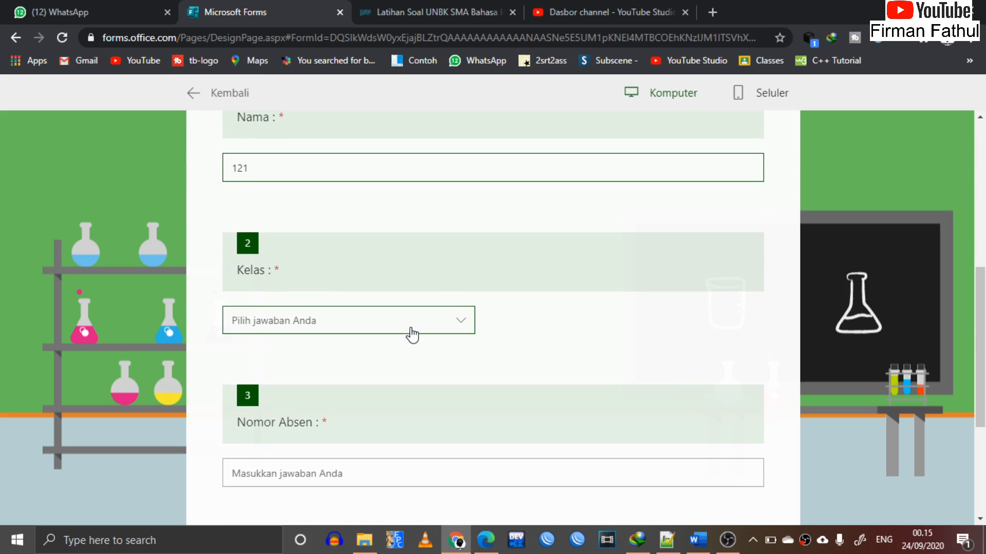
click(409, 331)
click(378, 401)
scroll(380, 400, down, 2)
click(371, 363)
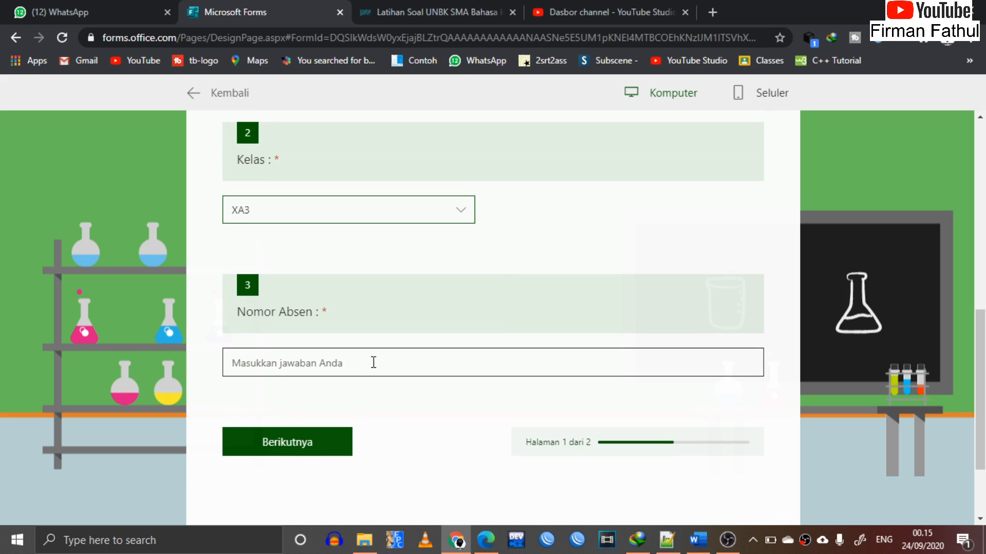
text(232)
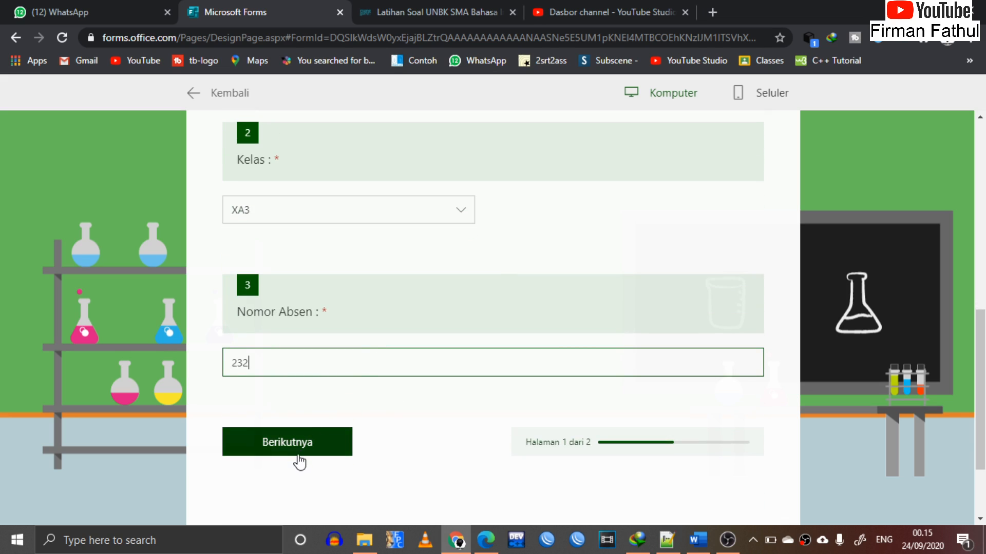
click(323, 452)
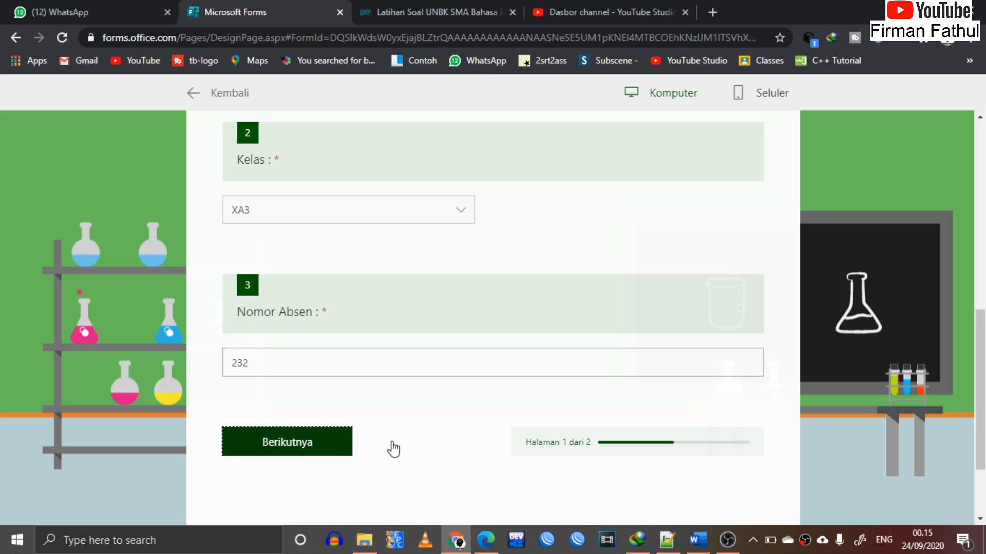
click(308, 441)
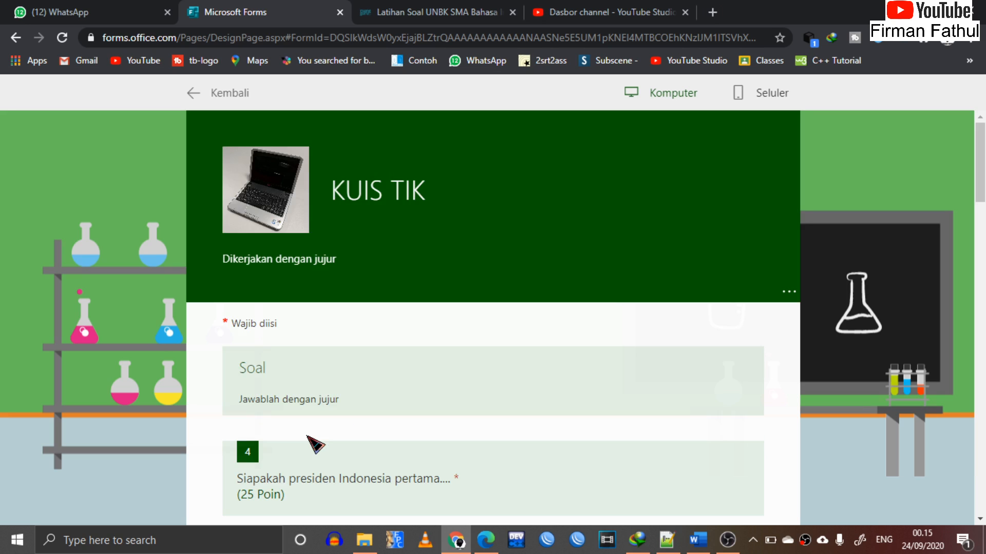
Answer question 4 with Jokowi and question 5 with 13, look through the remaining questions, and leave the preview without submitting.
scroll(315, 444, down, 5)
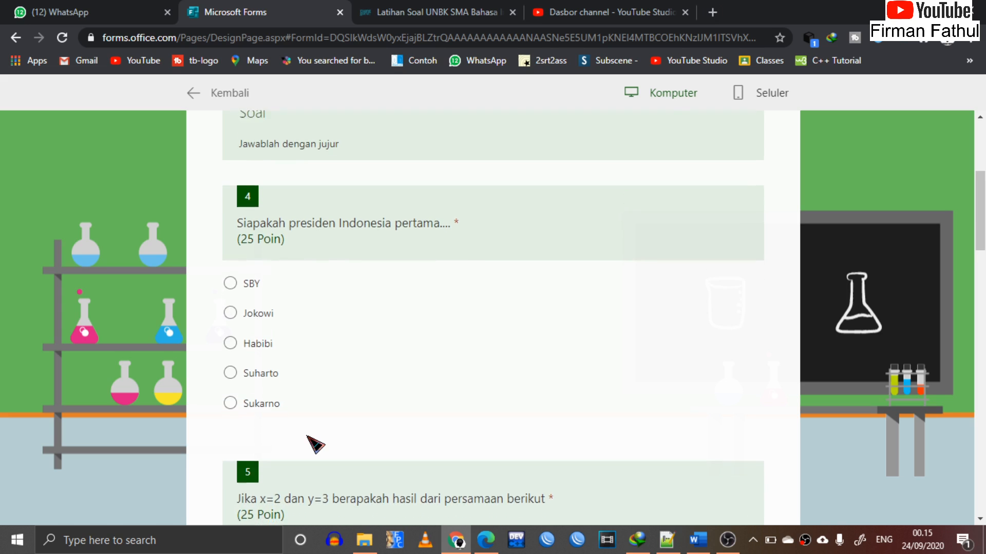
scroll(315, 445, down, 2)
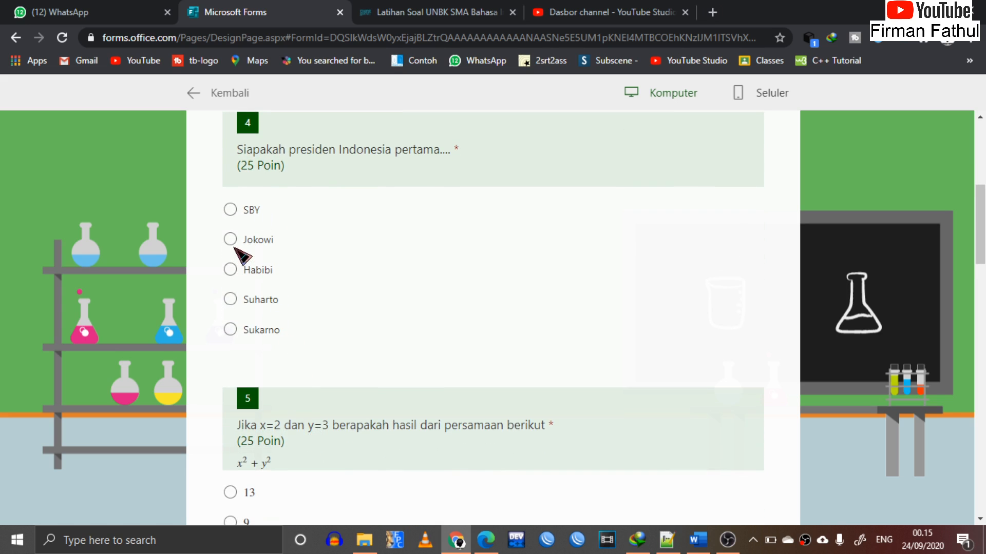
click(230, 240)
click(238, 492)
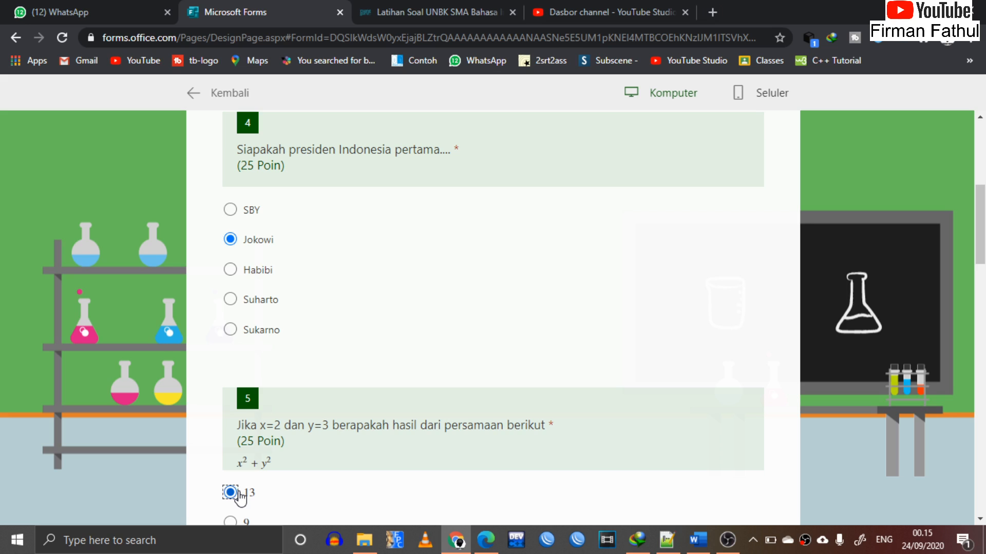
scroll(238, 496, down, 20)
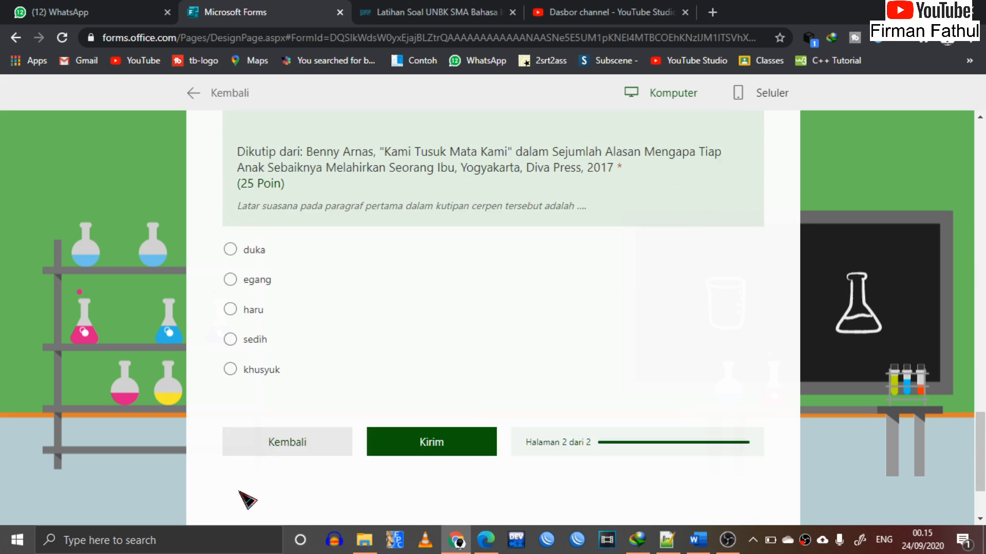
scroll(248, 500, down, 3)
scroll(249, 500, up, 2)
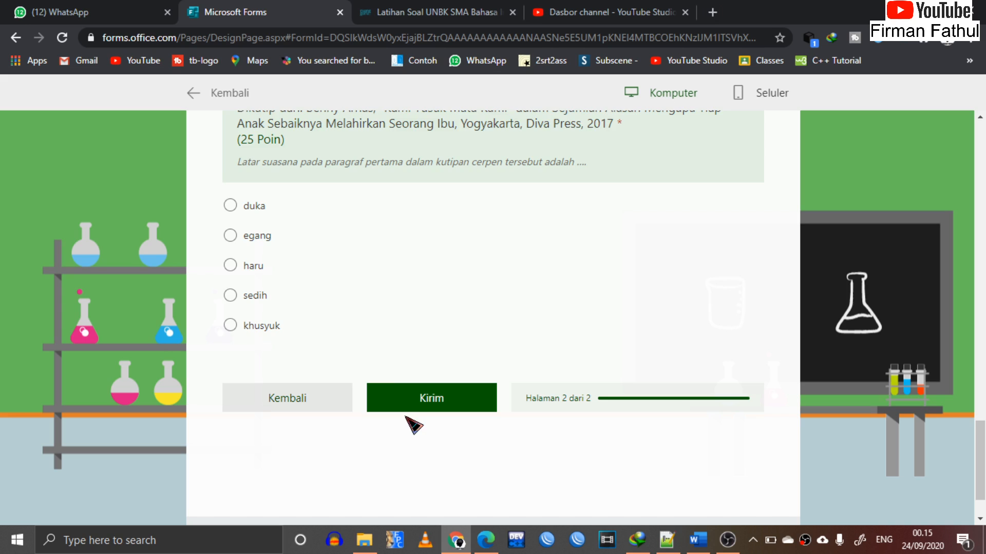
scroll(409, 420, up, 10)
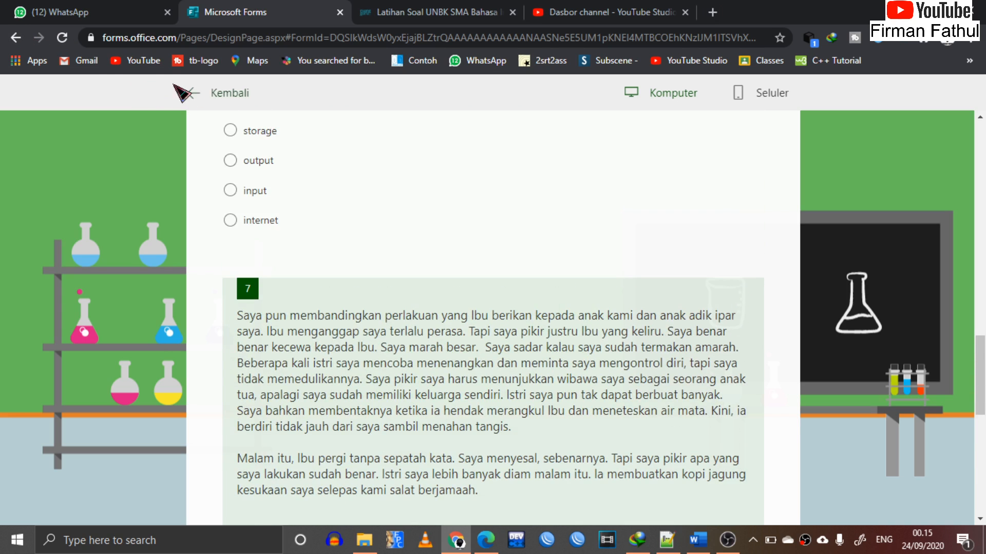
click(186, 93)
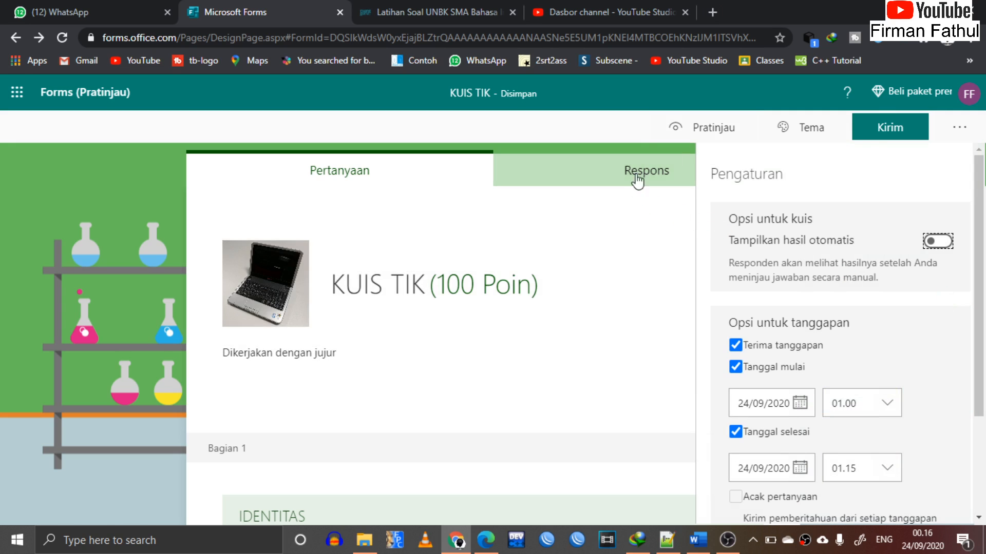
Open the form for printing (Cetak Formulir), start saving it as a PDF, and cancel the file save.
click(950, 131)
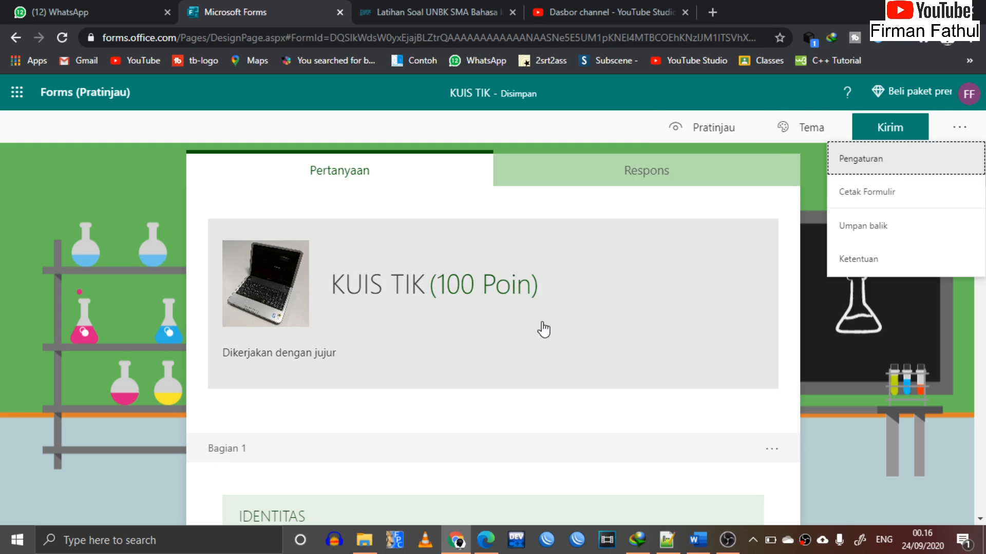
click(879, 205)
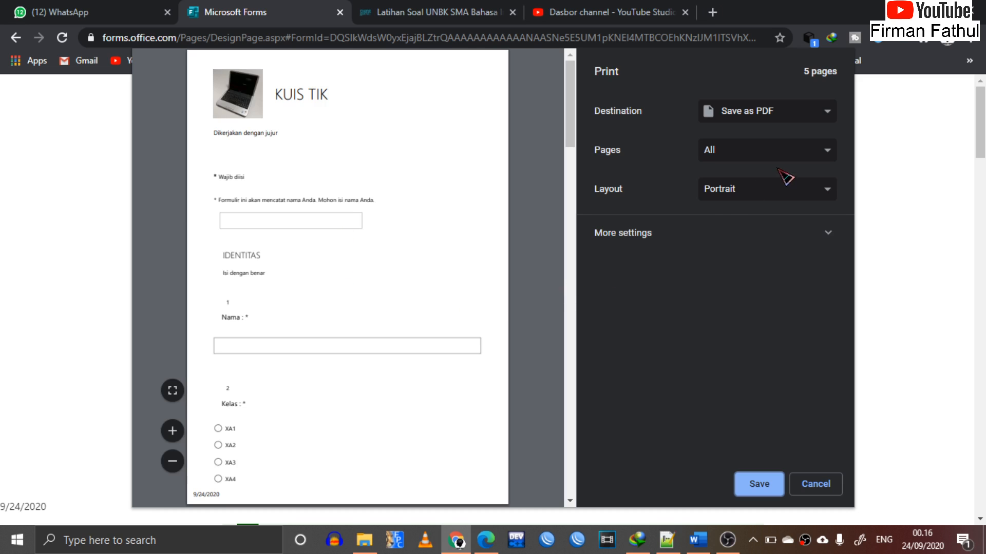
click(786, 112)
click(771, 112)
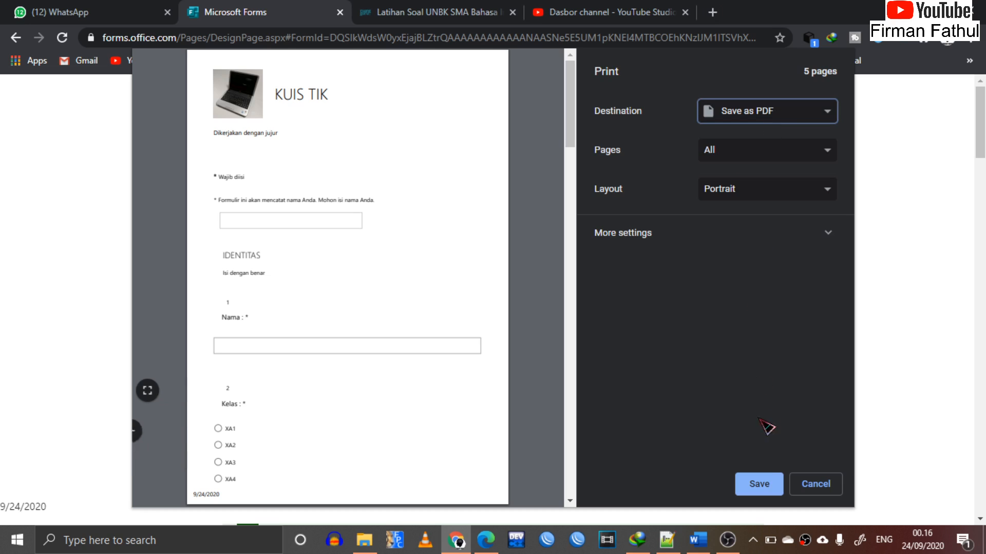
click(760, 486)
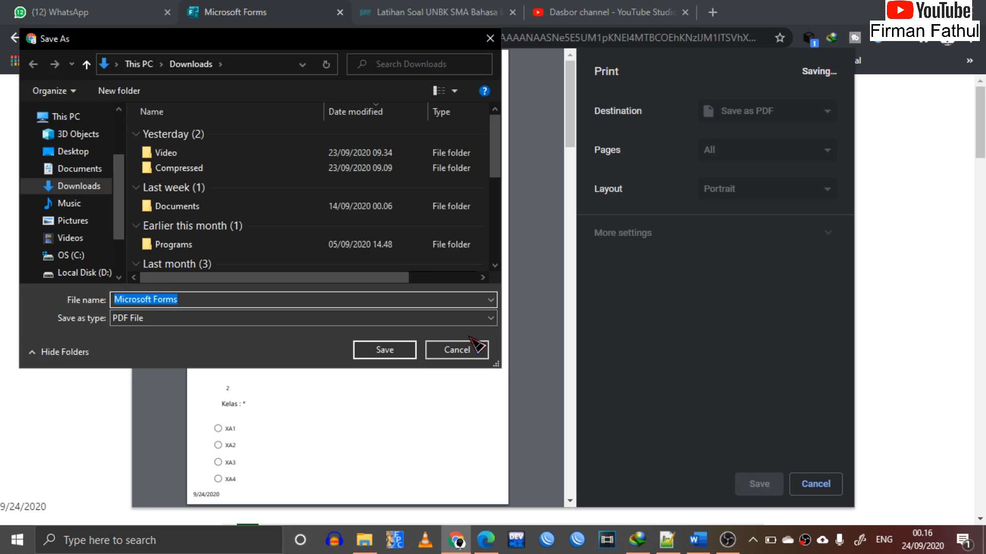
click(468, 350)
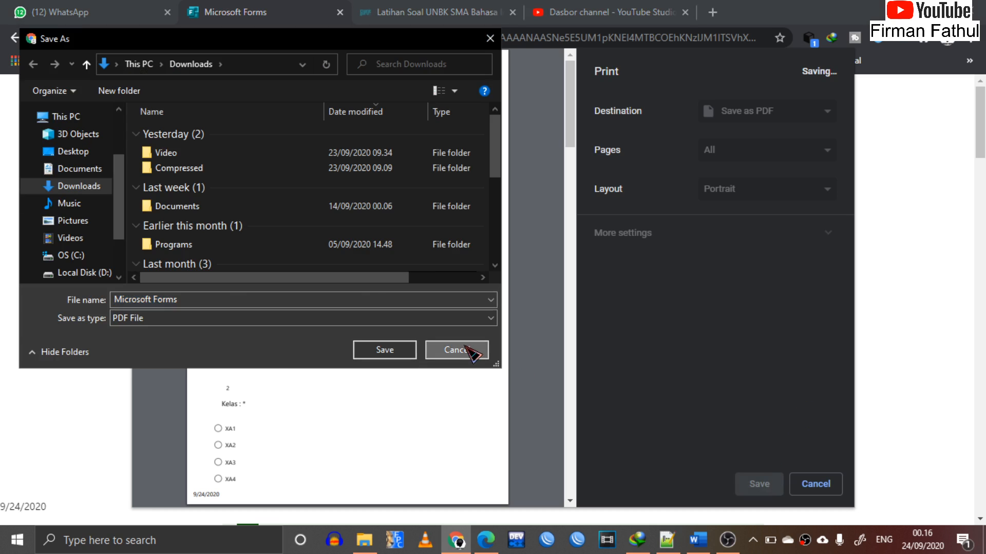
Check the available print destinations and look through the quiz pages in the print preview.
click(825, 117)
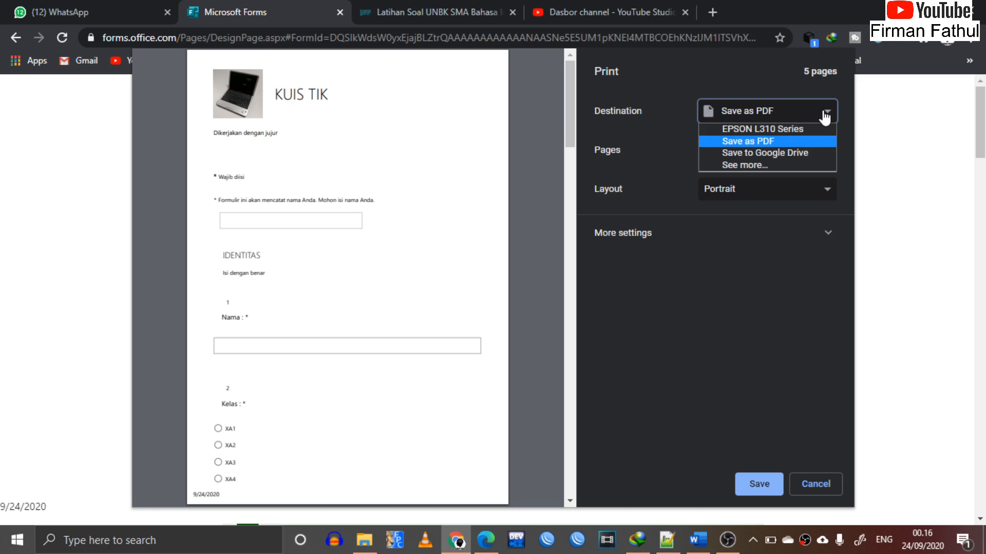
click(763, 279)
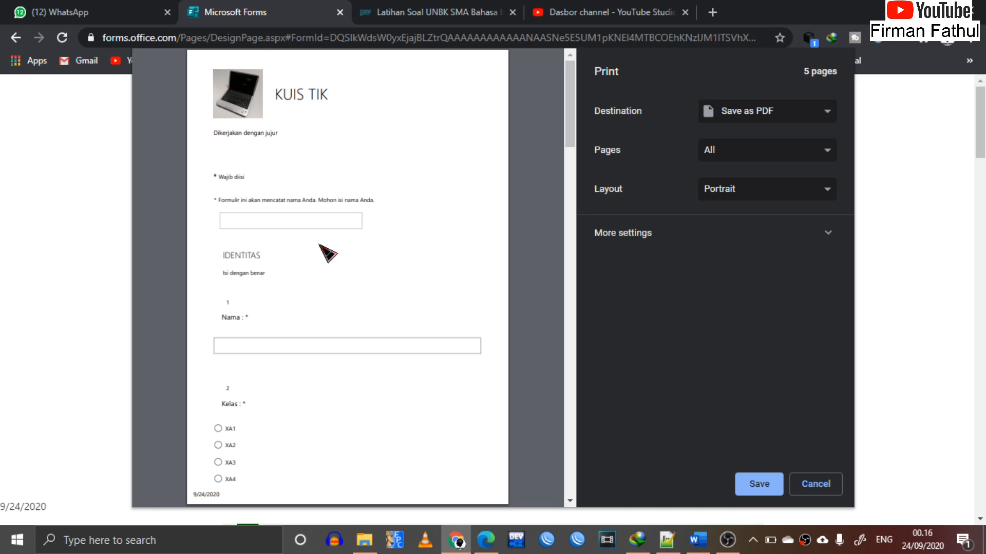
scroll(323, 252, down, 15)
scroll(328, 253, down, 8)
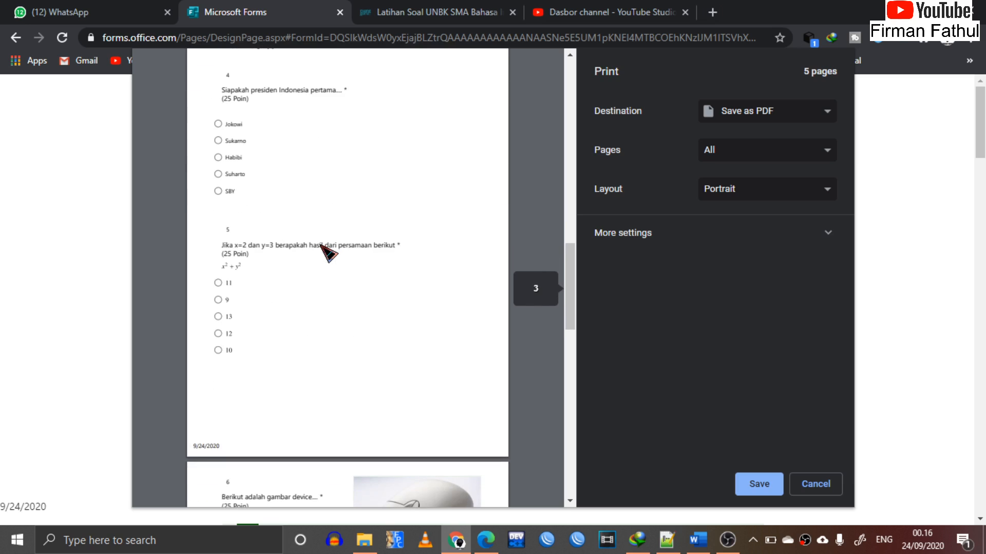
scroll(328, 253, up, 20)
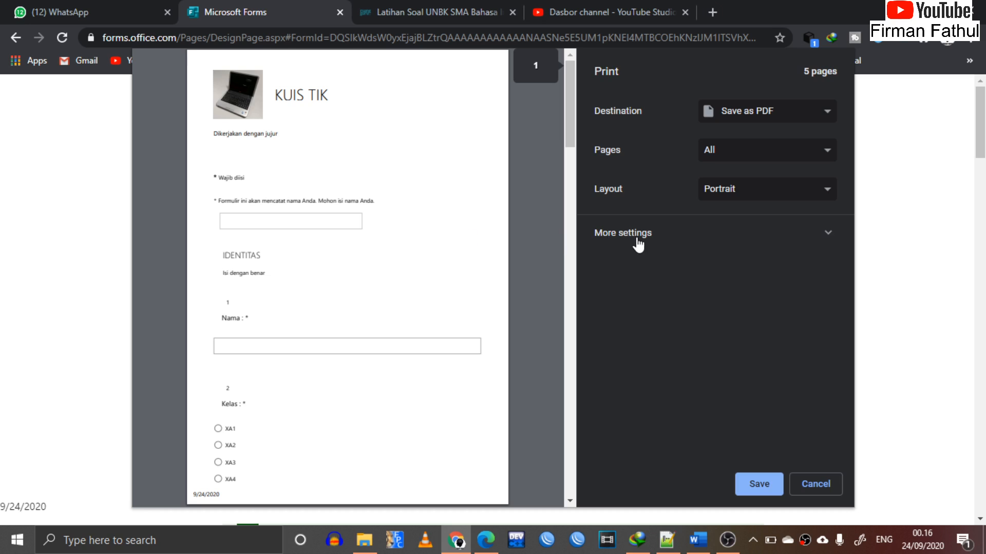
Try 2 pages per sheet in the additional print settings, set it to 4, and check the previewed layout.
click(824, 237)
click(821, 314)
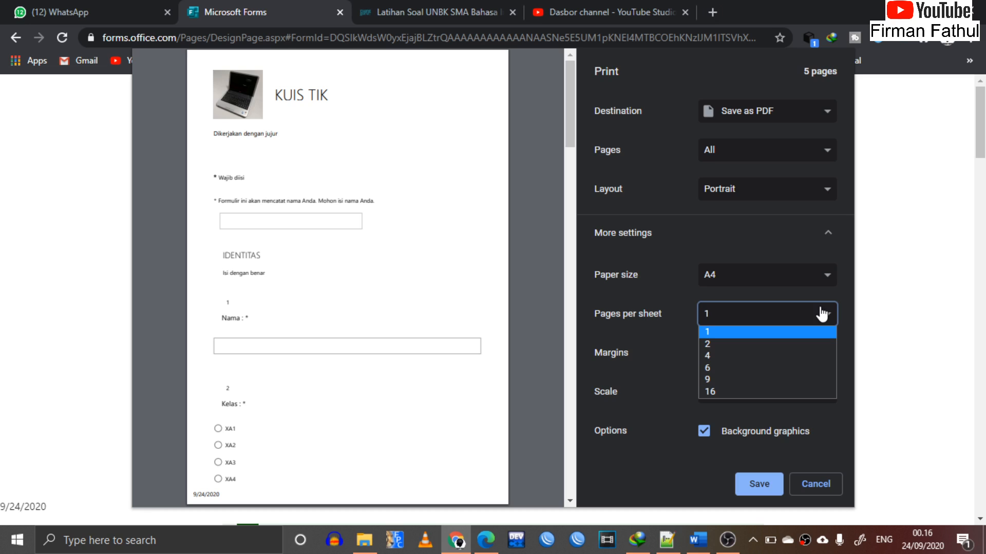
click(813, 344)
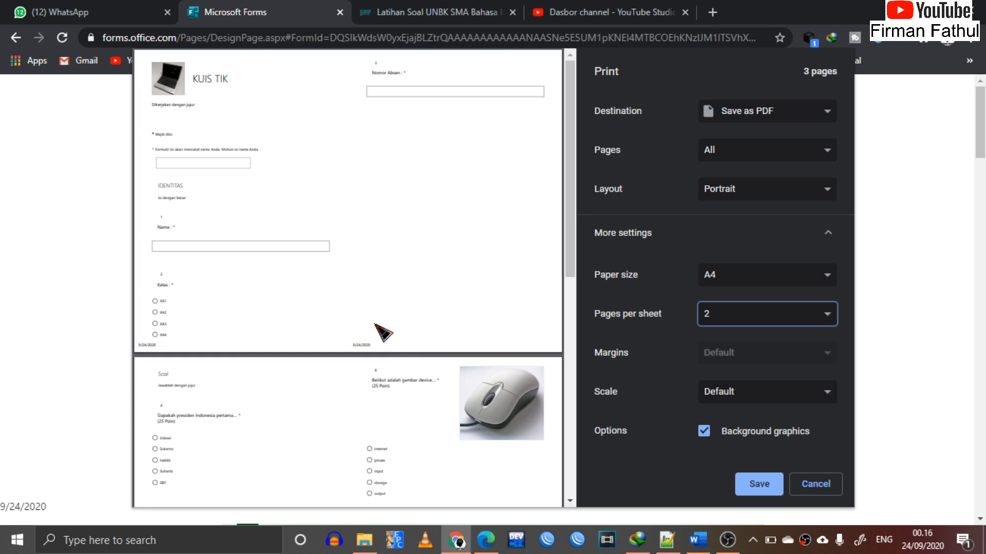
scroll(406, 173, down, 8)
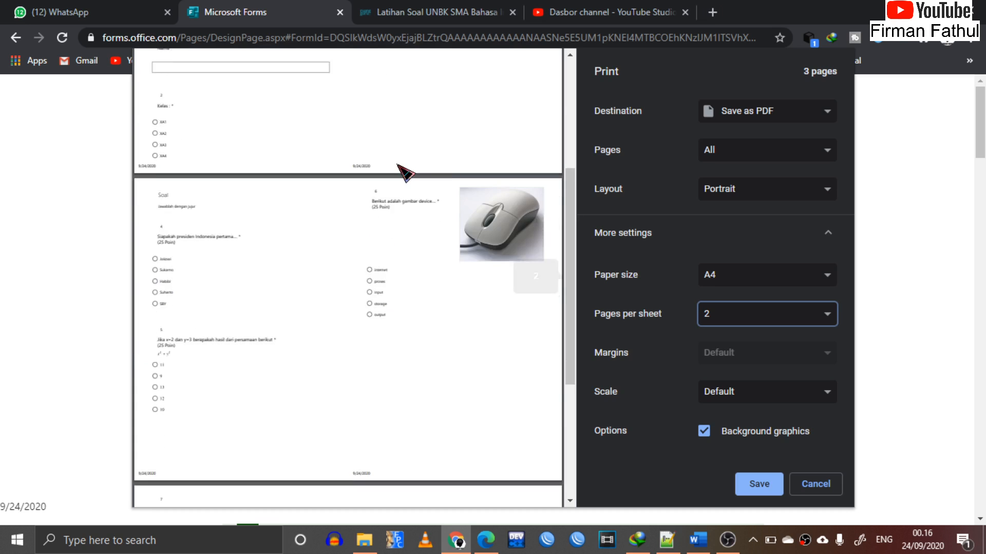
click(780, 321)
click(774, 353)
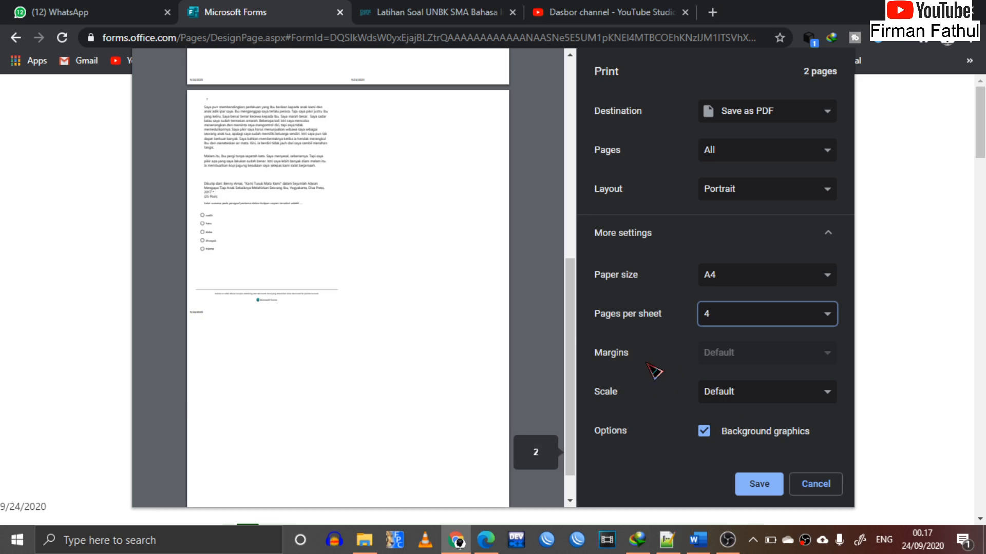
scroll(495, 297, up, 5)
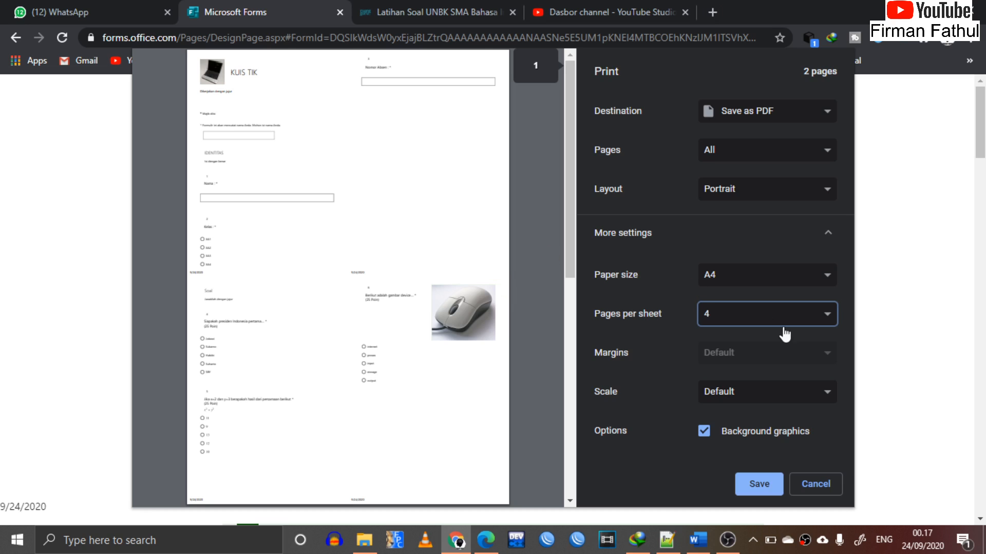
Close the print preview without saving the PDF and return to the quiz editor.
click(817, 487)
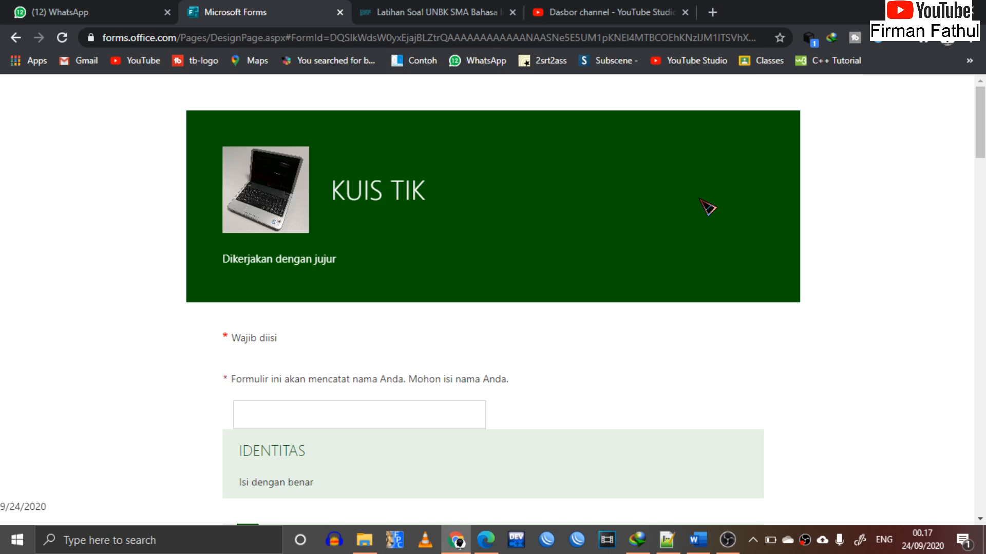
scroll(706, 206, down, 2)
scroll(686, 201, up, 2)
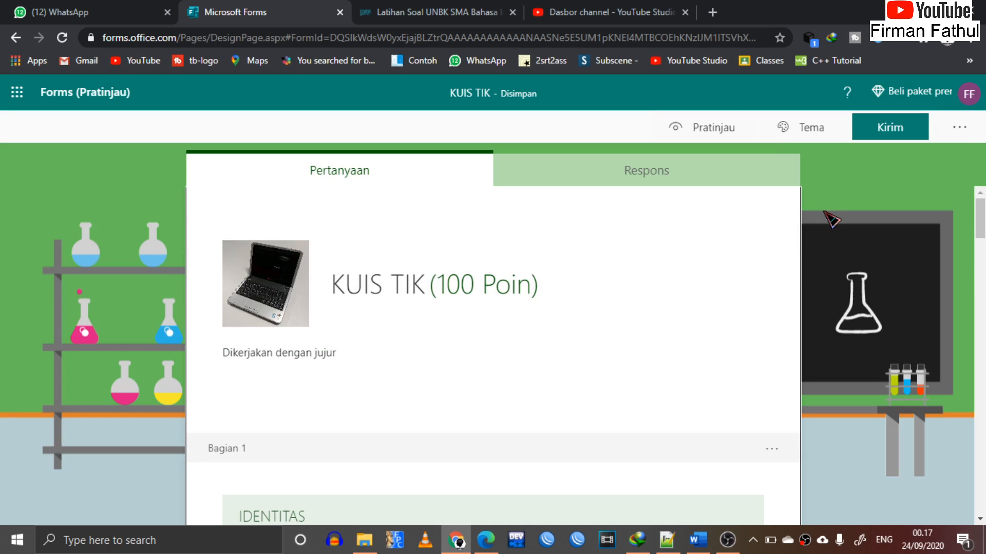
Open the quiz's sending options (Kirim) and copy the response link.
click(960, 128)
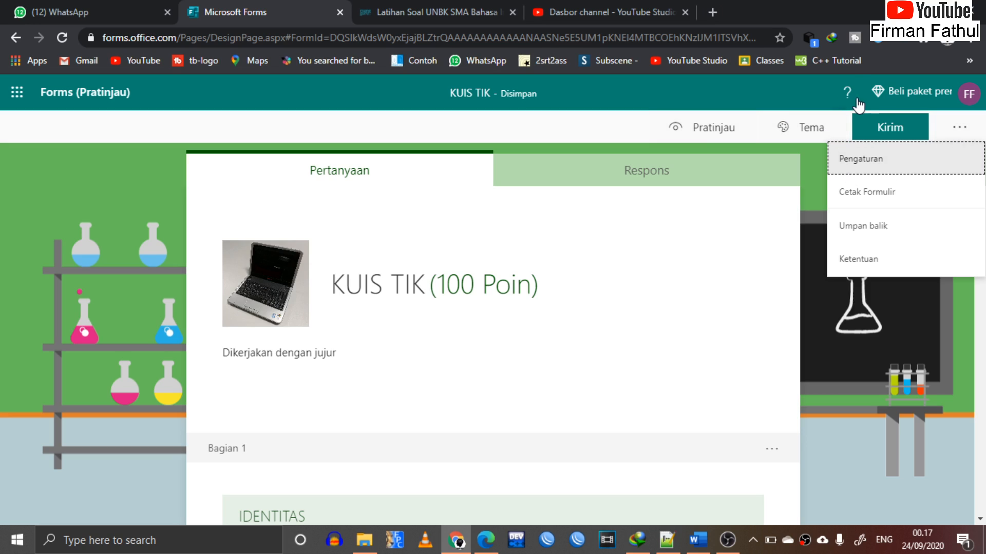
click(892, 128)
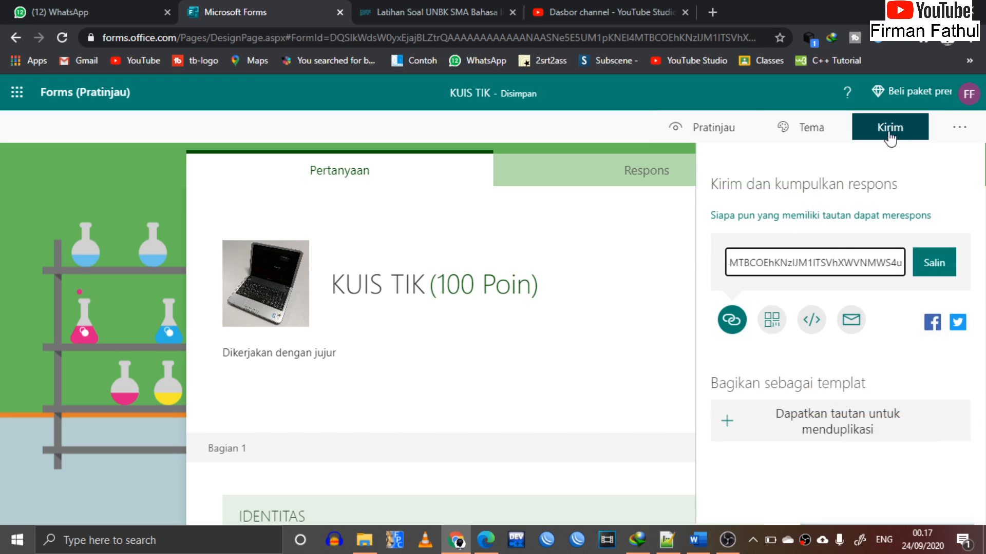
click(933, 263)
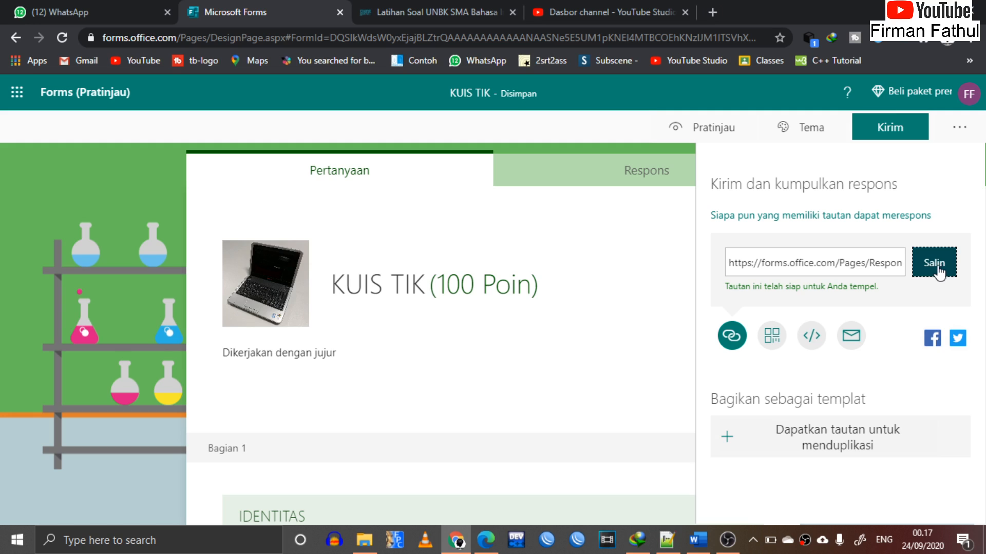
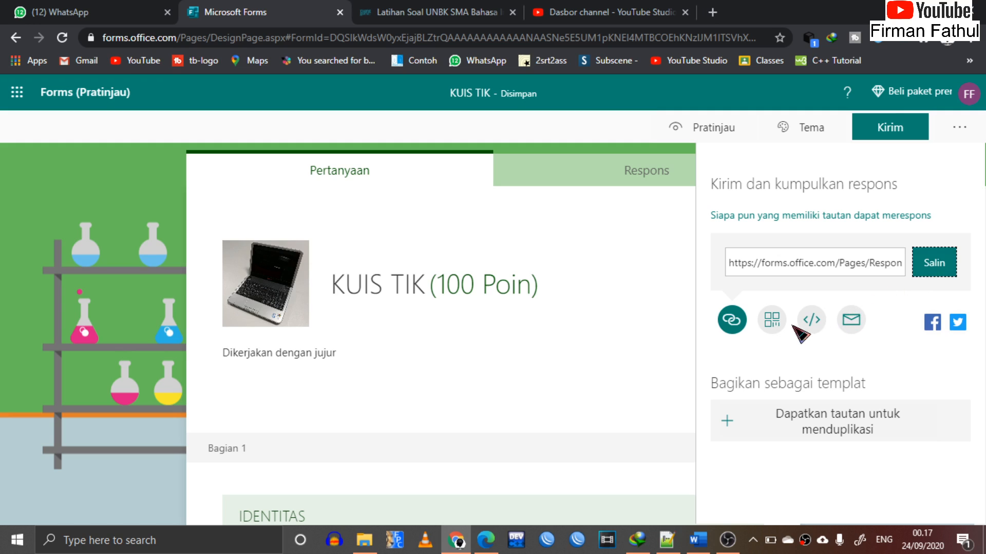
Look at the QR code and embed code sharing options, and copy the response link again.
click(771, 321)
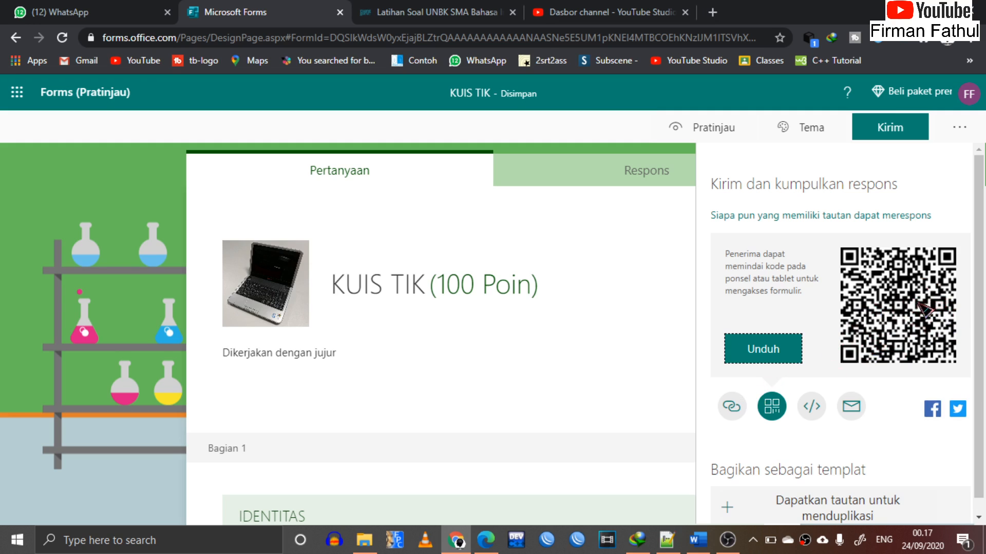
click(811, 406)
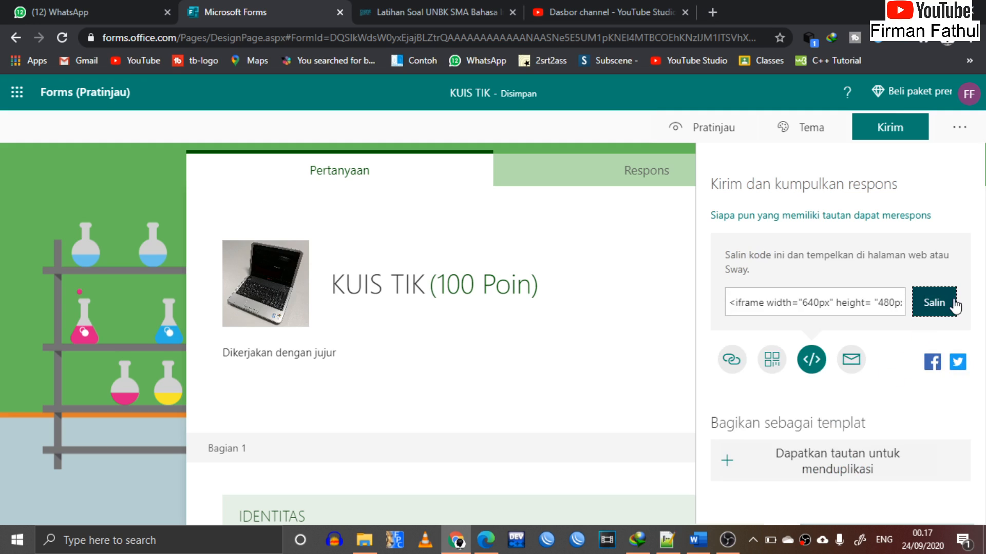
click(732, 359)
click(949, 274)
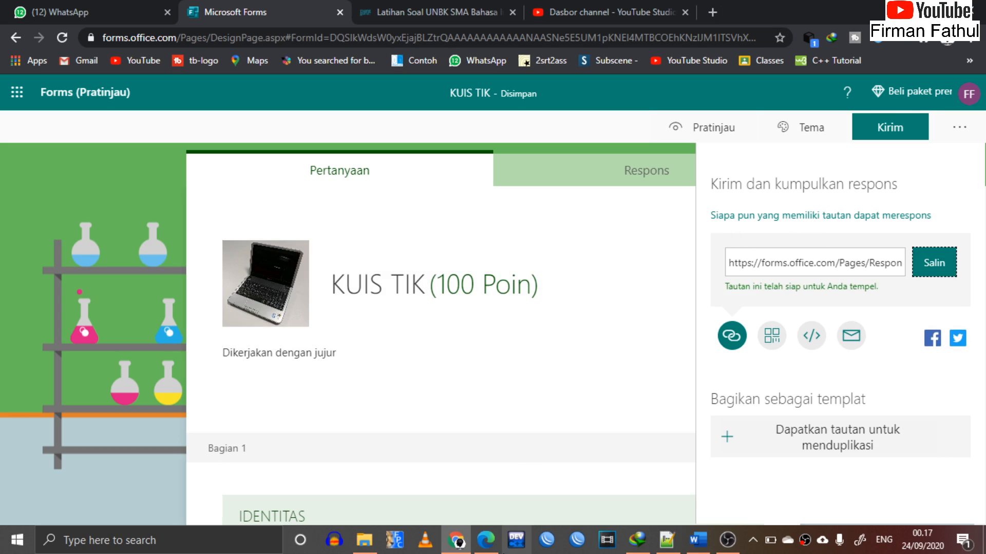
Switch to Microsoft Edge and open the copied quiz link in a new tab.
click(488, 544)
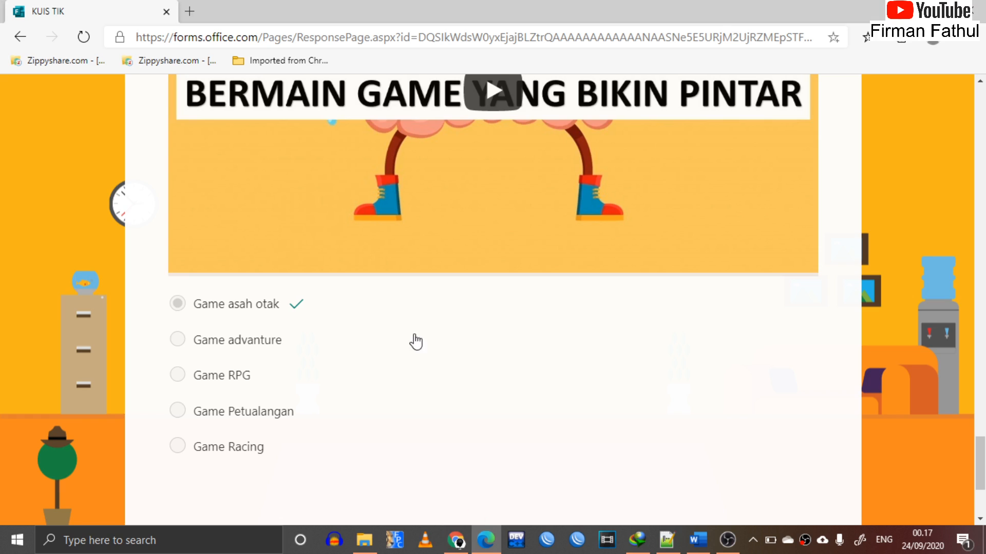
click(192, 11)
key(ctrl+v)
key(Return)
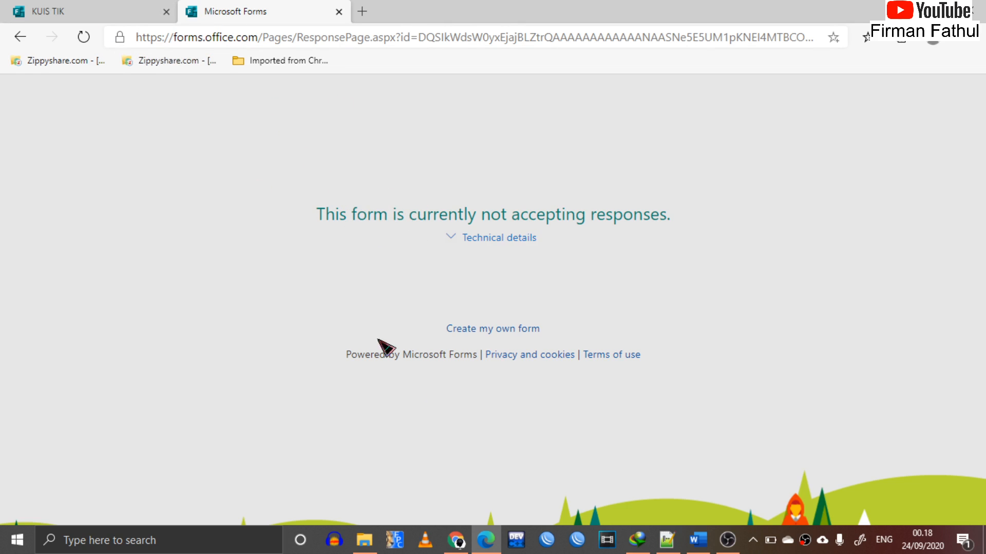
Switch back to Chrome and turn off the start date (Tanggal mulai) and end date (Tanggal selesai) in the quiz's response settings.
click(456, 544)
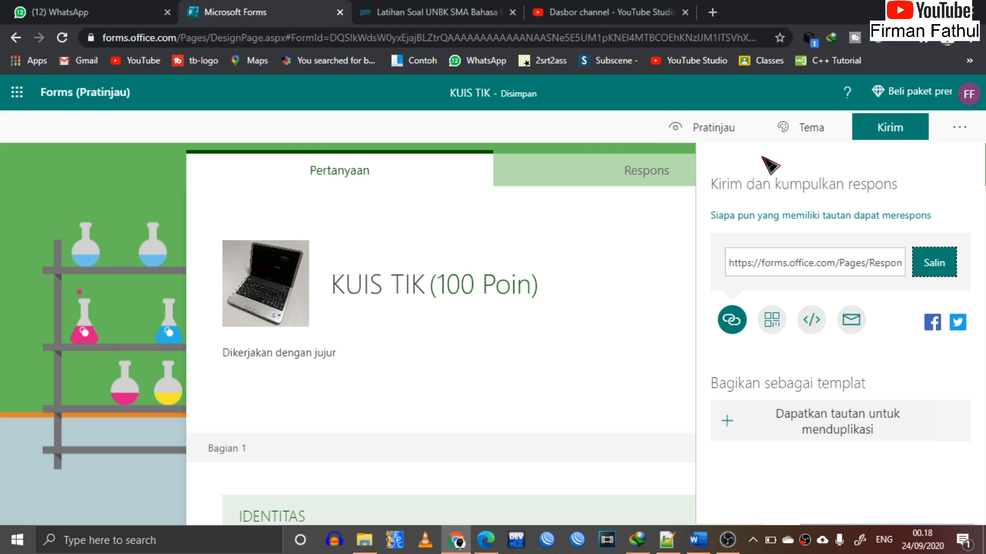
click(953, 128)
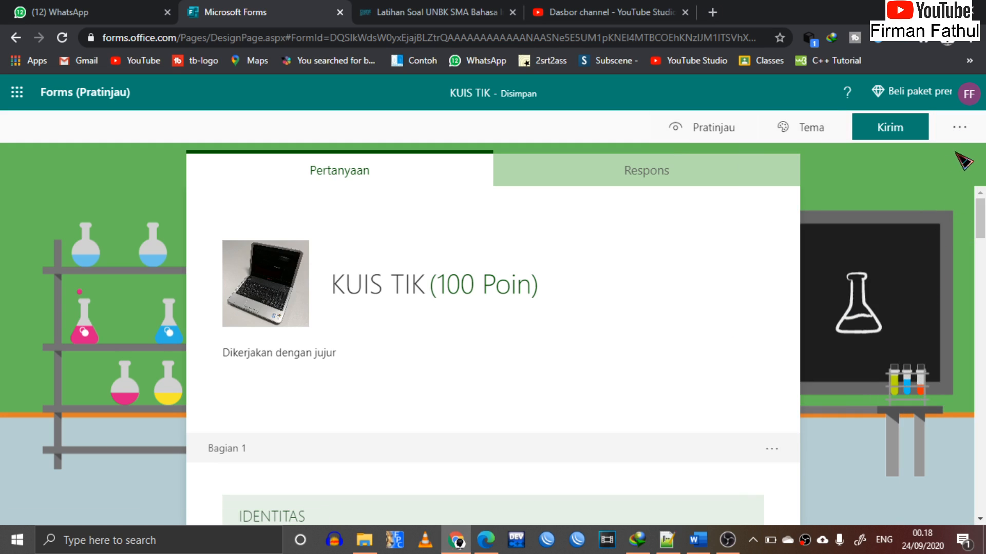
click(958, 129)
click(892, 159)
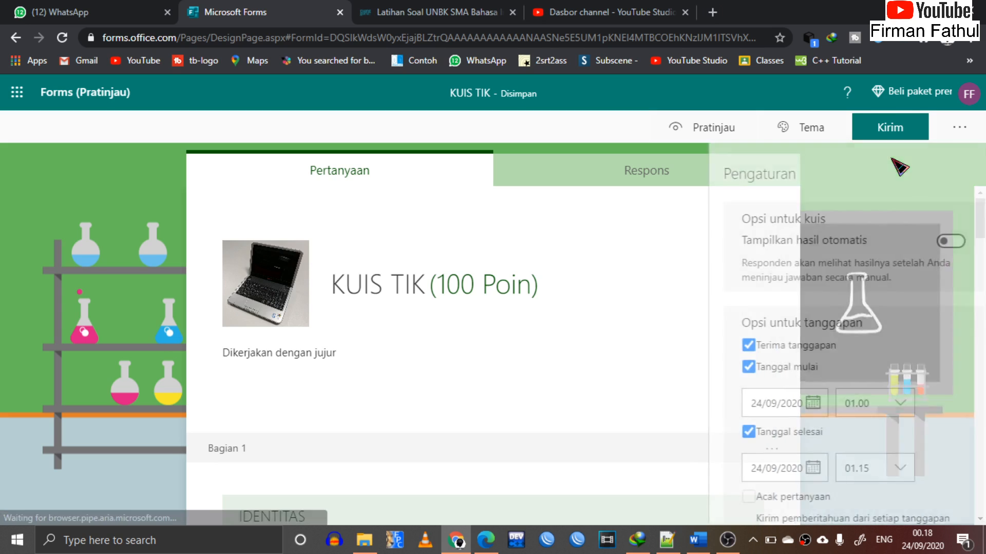
scroll(807, 356, down, 3)
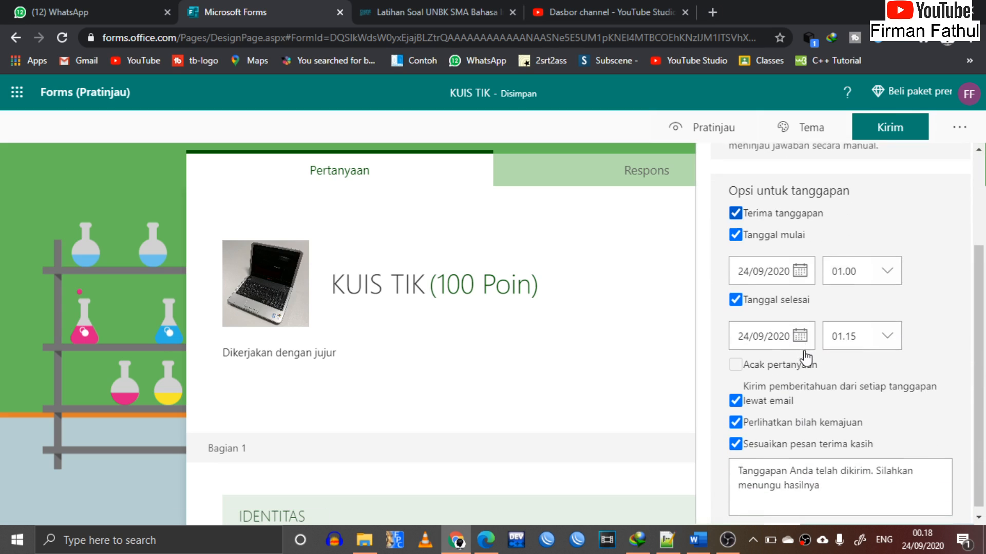
scroll(806, 356, down, 1)
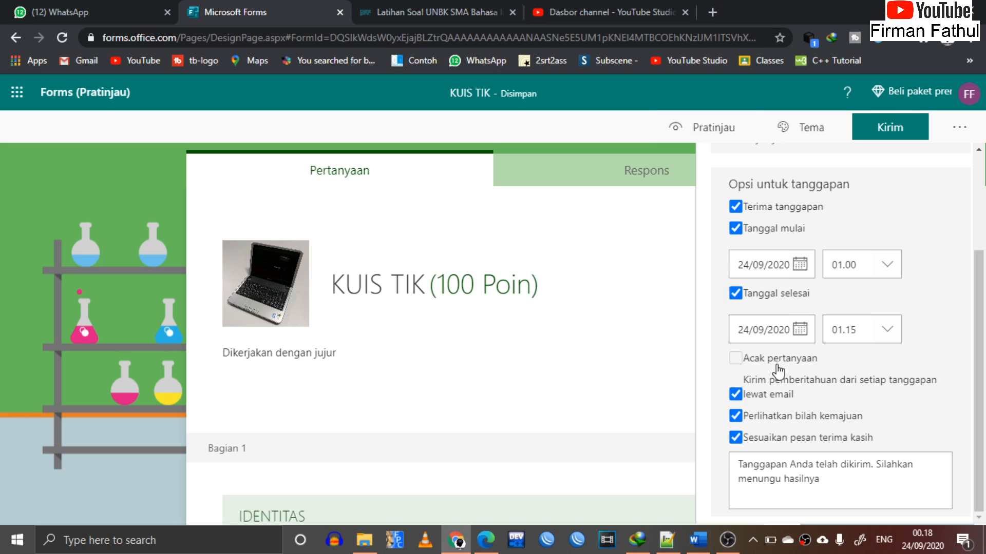
scroll(777, 368, up, 2)
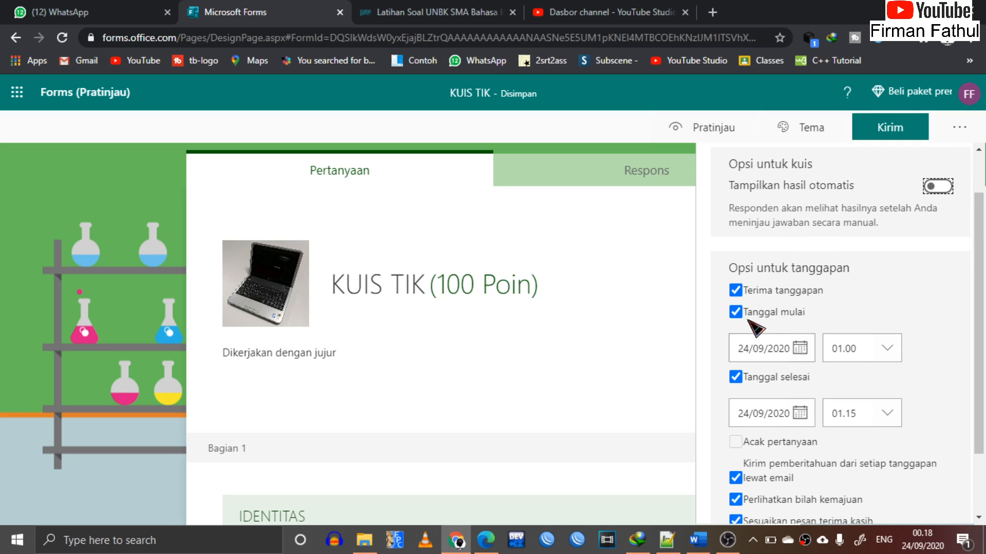
click(737, 311)
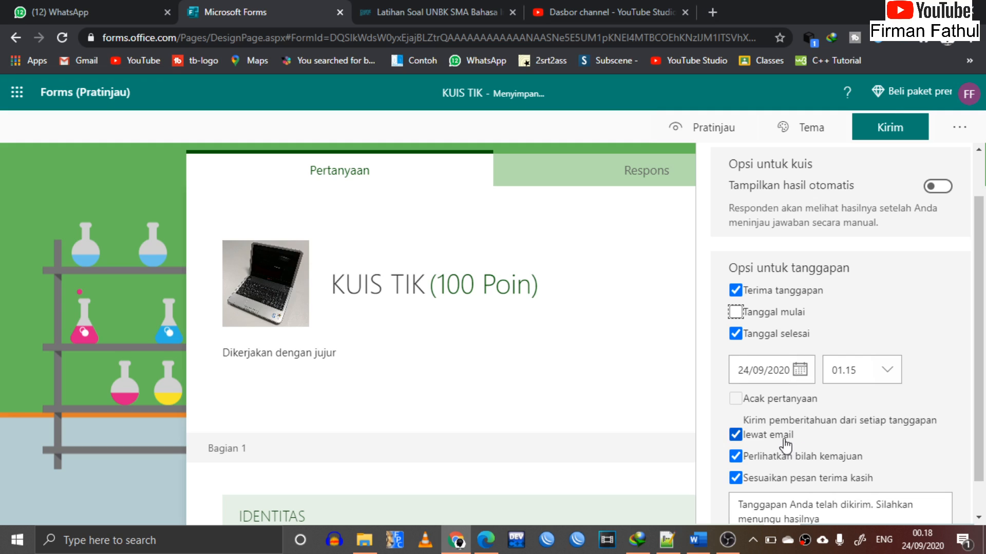
click(736, 334)
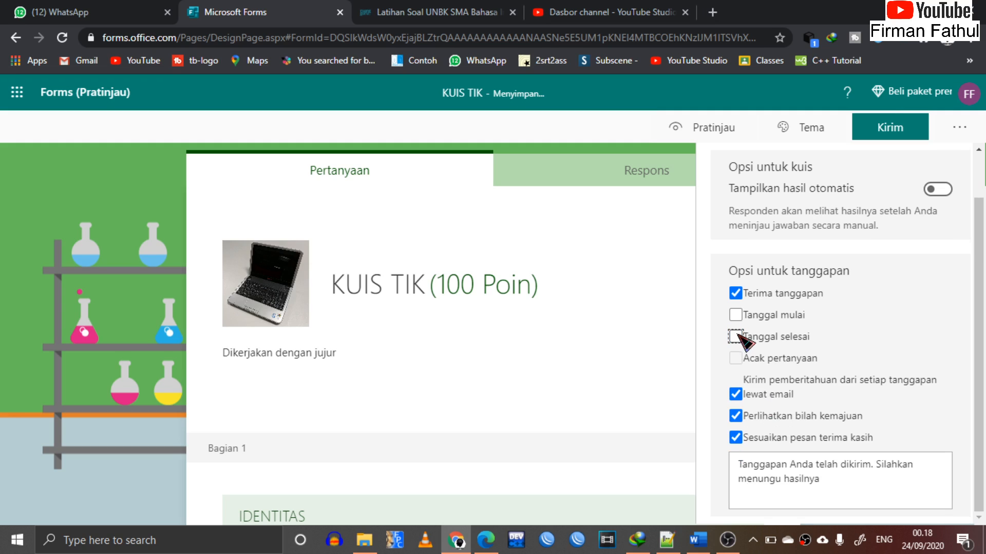
Copy the quiz's response link again and open it in the existing Microsoft Edge tab.
click(896, 133)
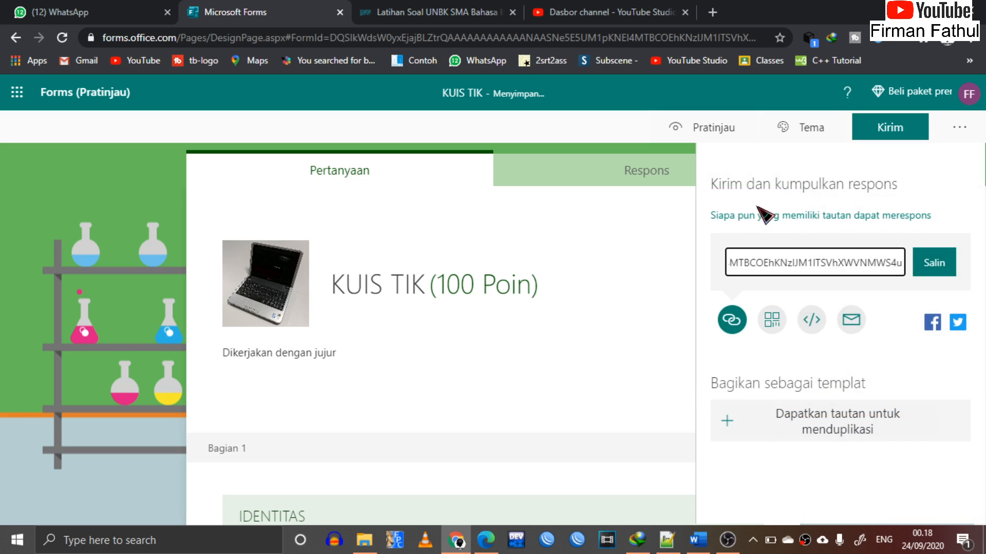
click(935, 267)
click(487, 539)
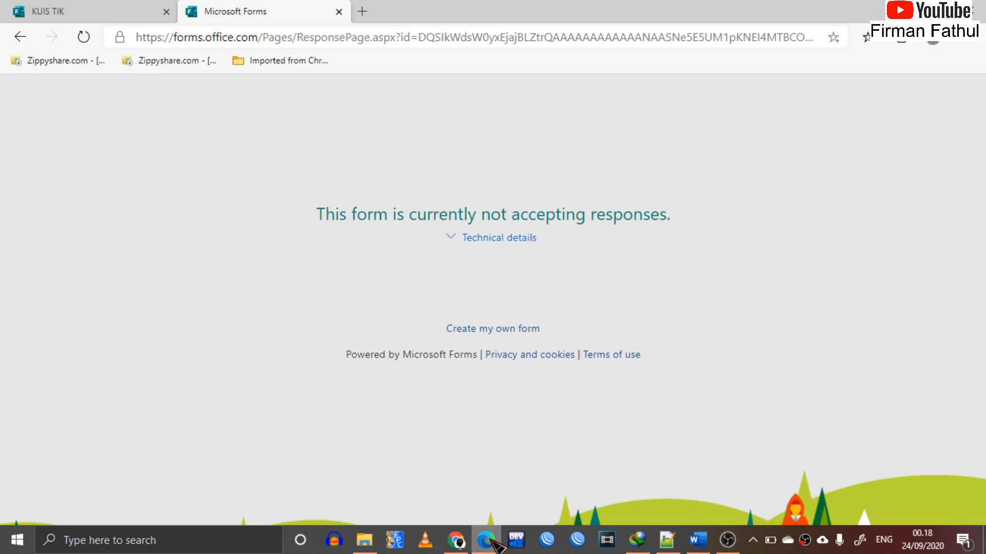
click(332, 42)
key(ctrl+v)
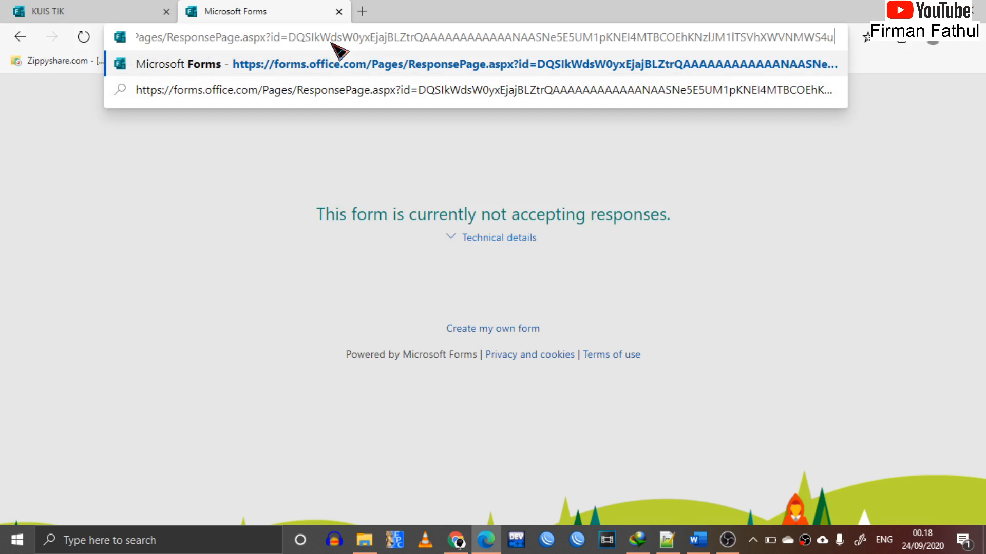
key(Return)
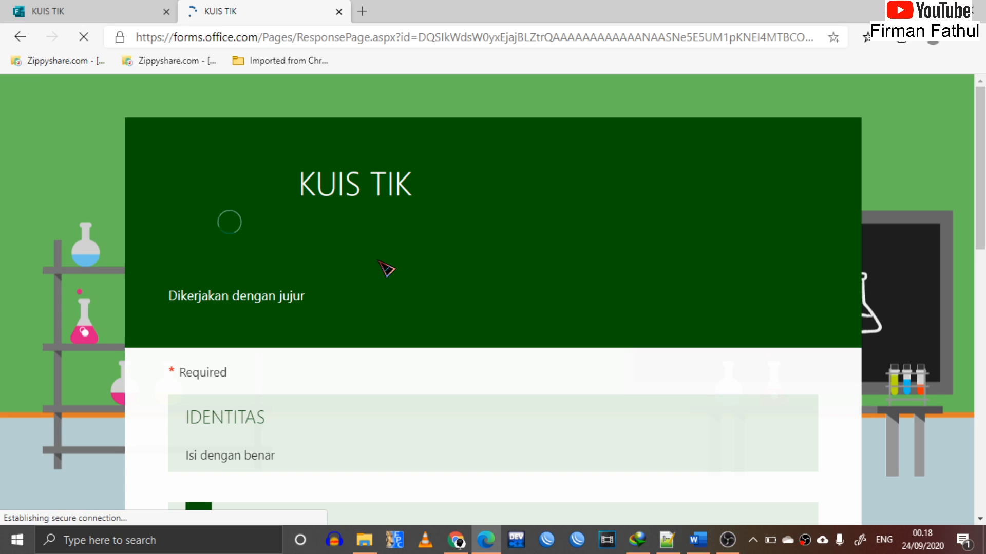
Fill in the respondent's full name under Nama and choose XA1 as the class (Kelas).
scroll(386, 269, down, 5)
scroll(386, 268, down, 1)
click(327, 297)
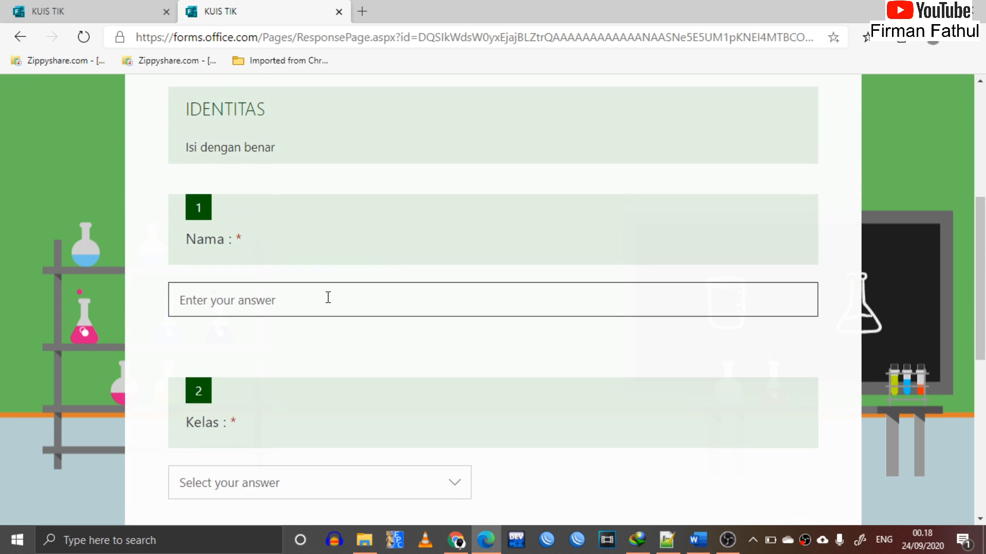
text(Firman Fathulrohman)
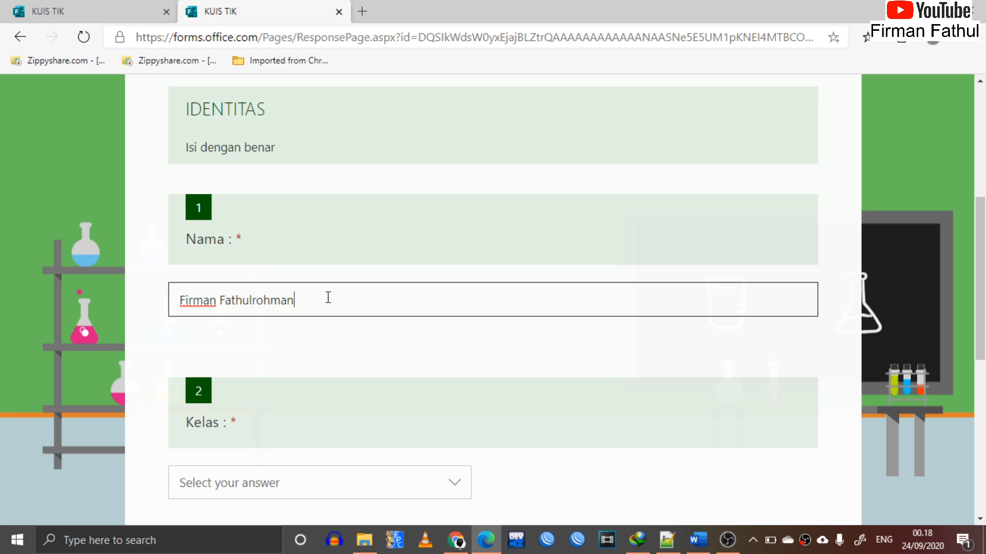
scroll(328, 297, down, 3)
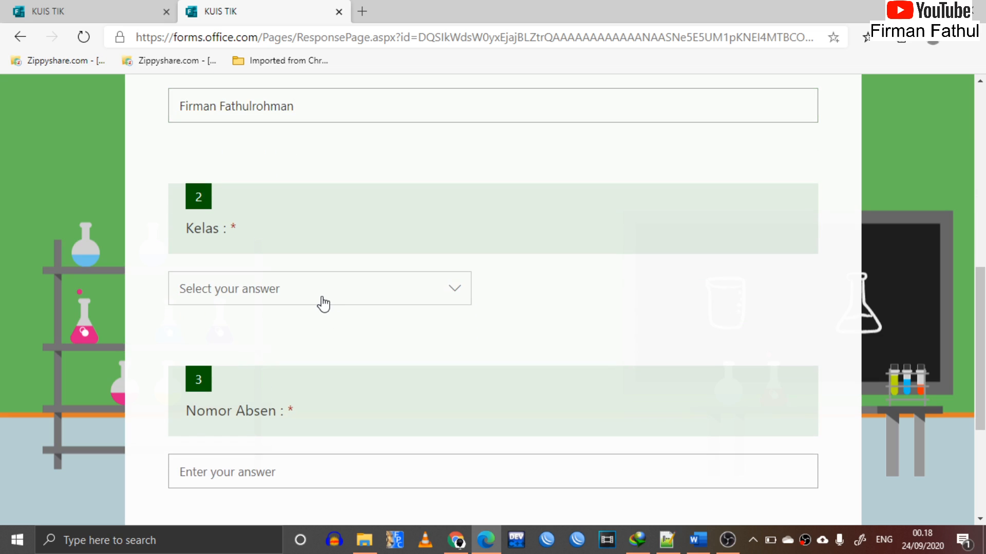
click(324, 303)
click(263, 337)
scroll(267, 340, down, 2)
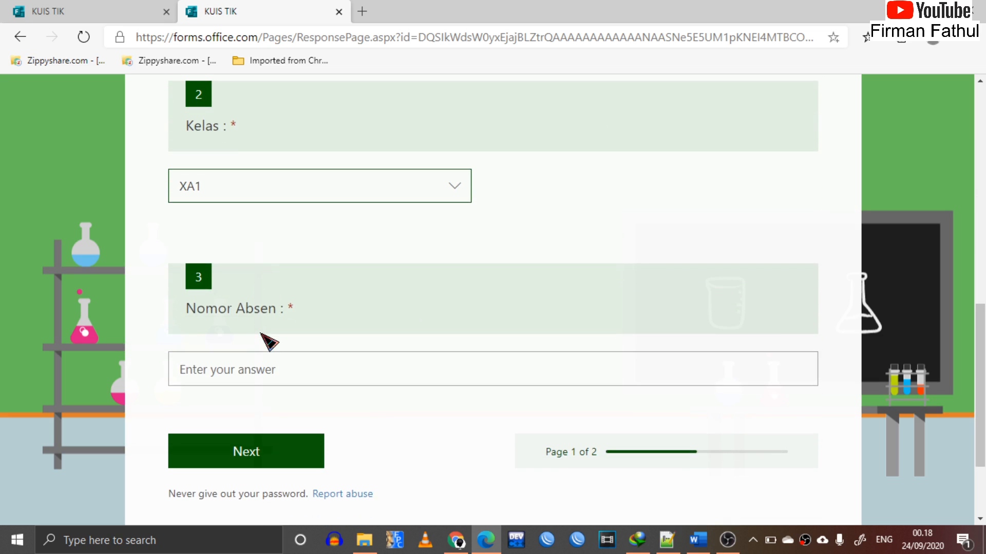
Enter 12 as the attendance number (Nomor Absen) and continue to the second page of the quiz.
click(251, 364)
text(12)
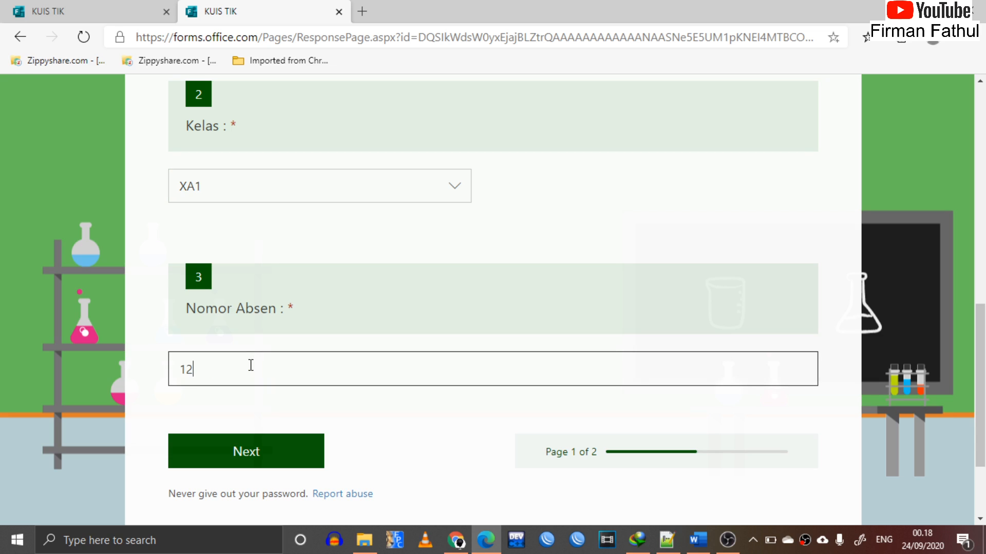
key(BackSpace)
key(BackSpace)
text(12)
scroll(250, 365, down, 3)
click(253, 341)
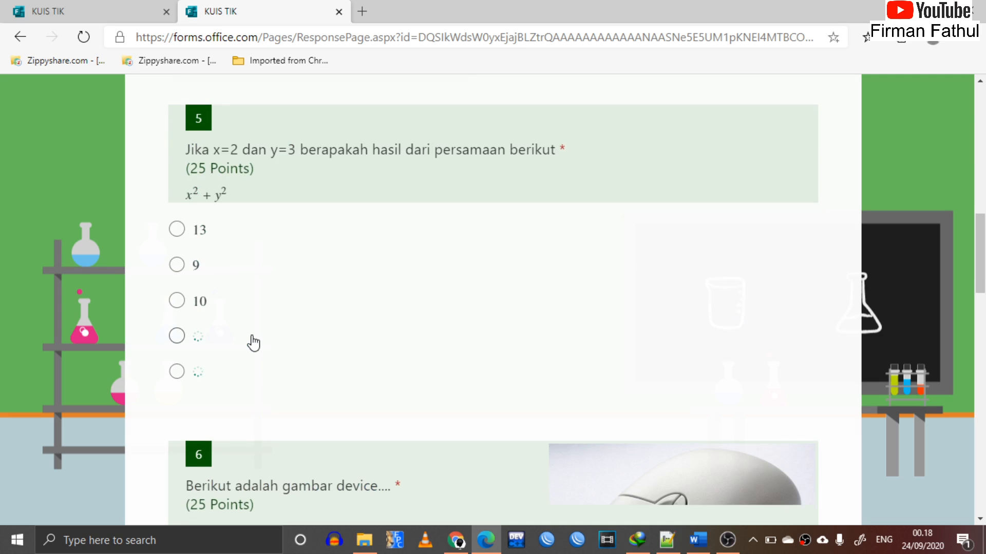
Answer question 5 with 13 and question 6 with input, and move on to question 7.
scroll(215, 195, up, 1)
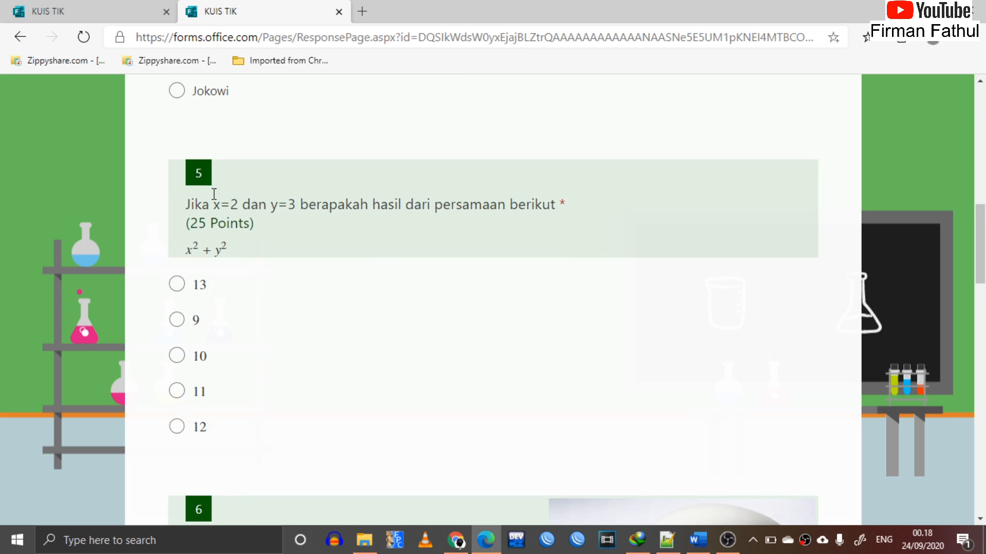
scroll(176, 253, up, 9)
scroll(176, 253, down, 4)
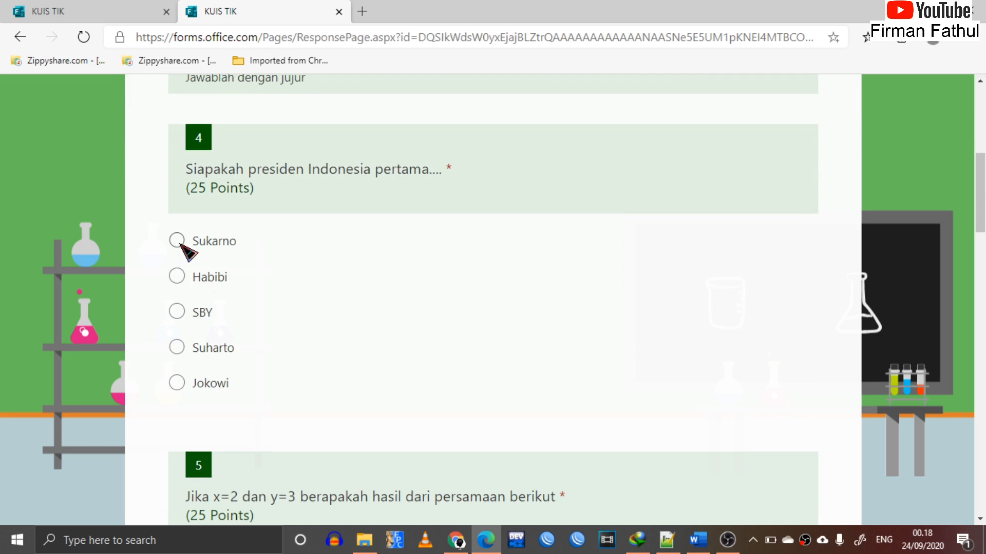
scroll(180, 246, down, 6)
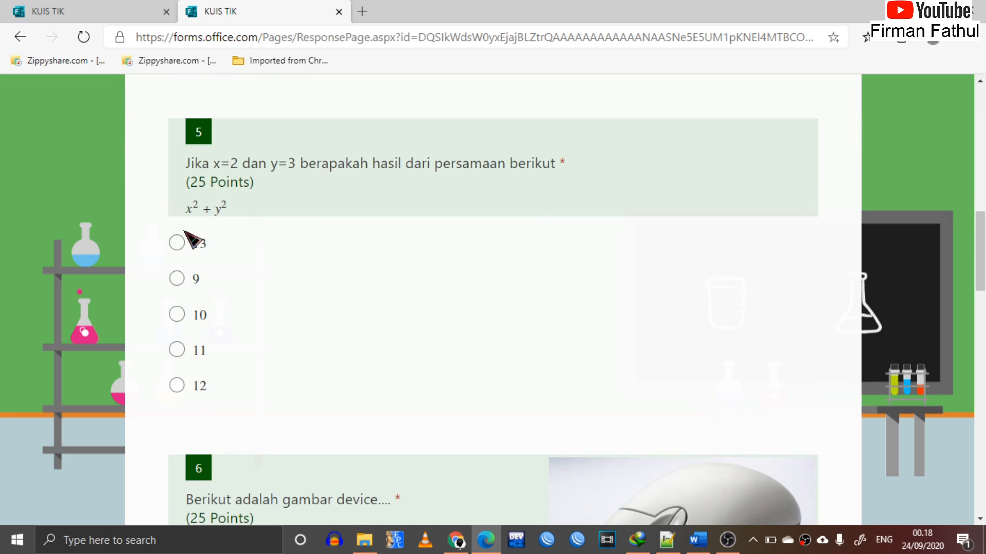
click(177, 244)
scroll(178, 244, down, 6)
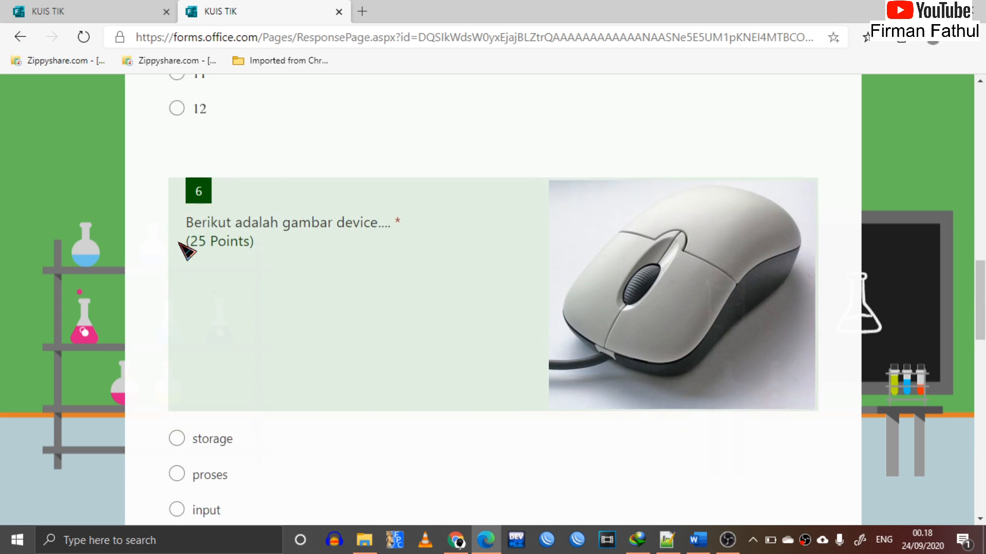
scroll(187, 252, down, 2)
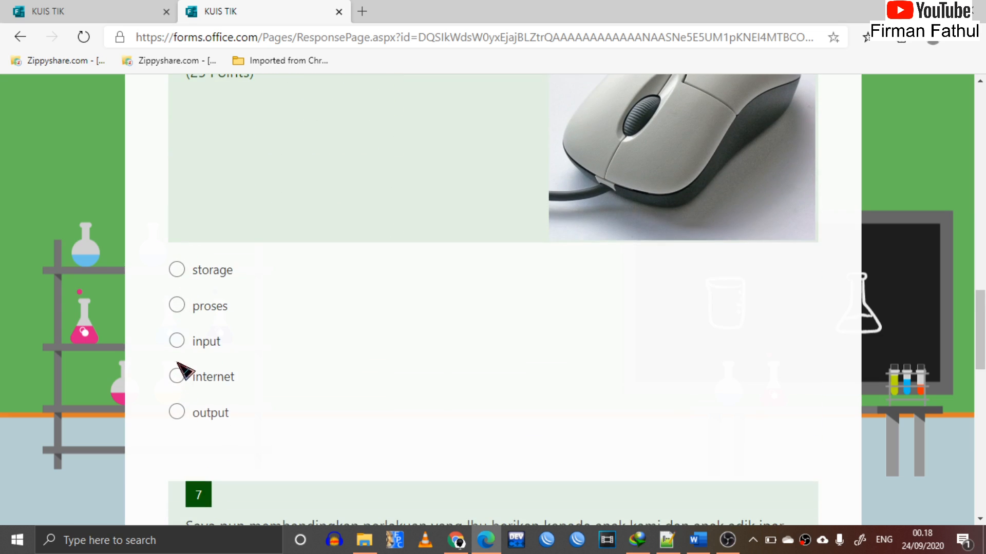
click(178, 342)
scroll(178, 349, down, 7)
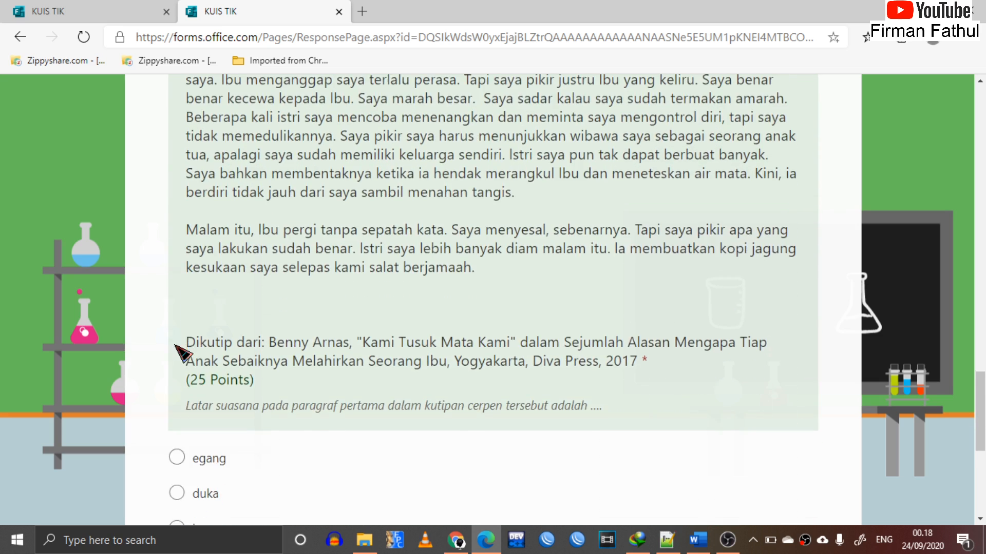
Answer question 7 with haru and submit the quiz response.
scroll(183, 354, down, 2)
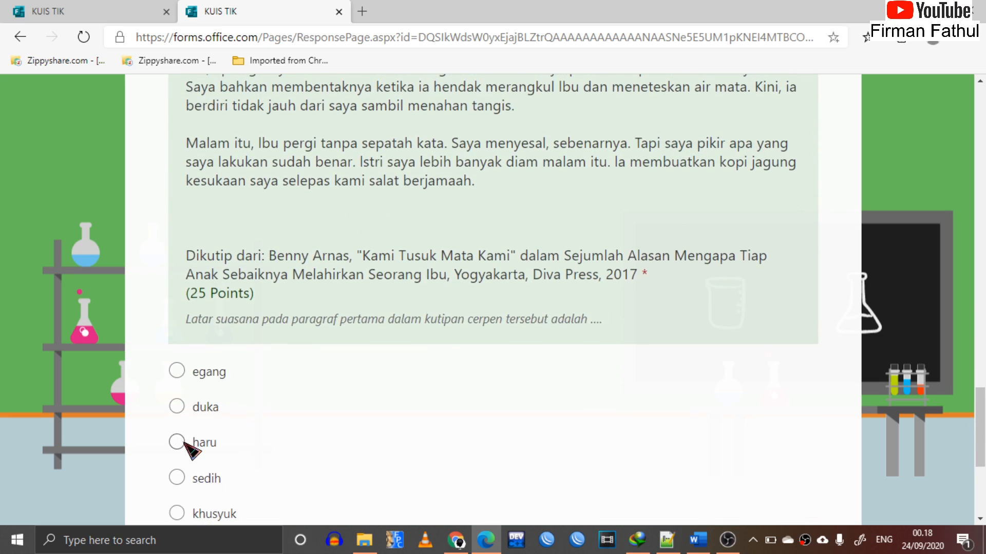
scroll(191, 450, down, 5)
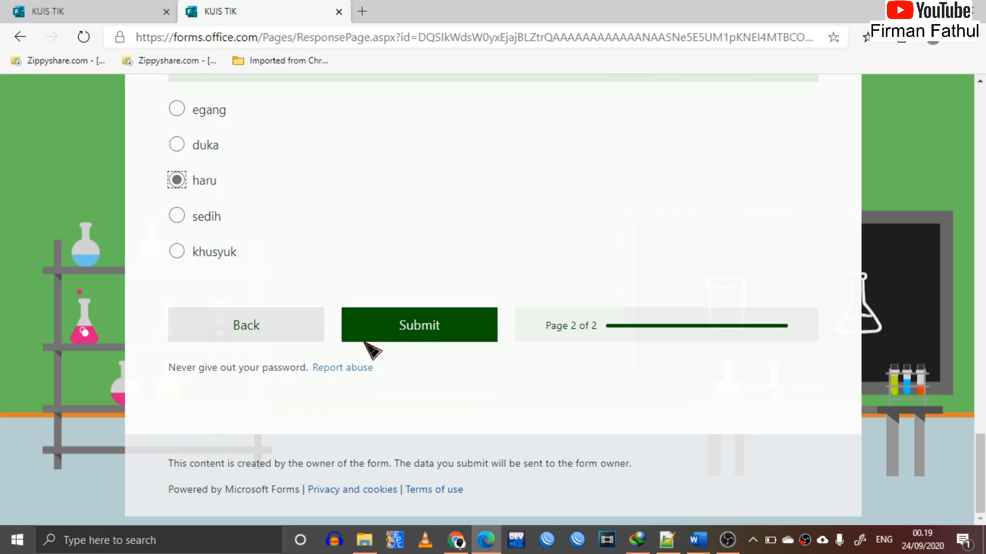
click(450, 319)
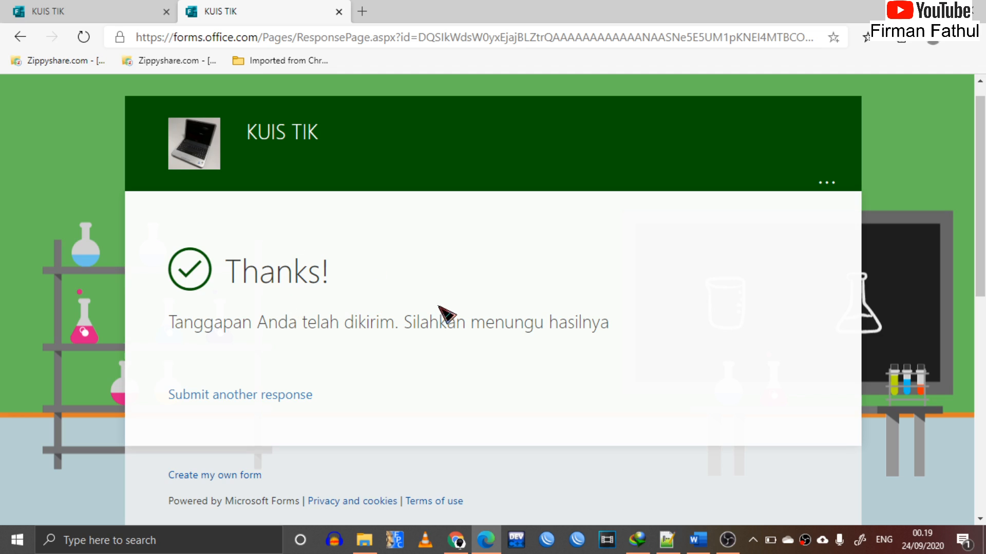
click(840, 186)
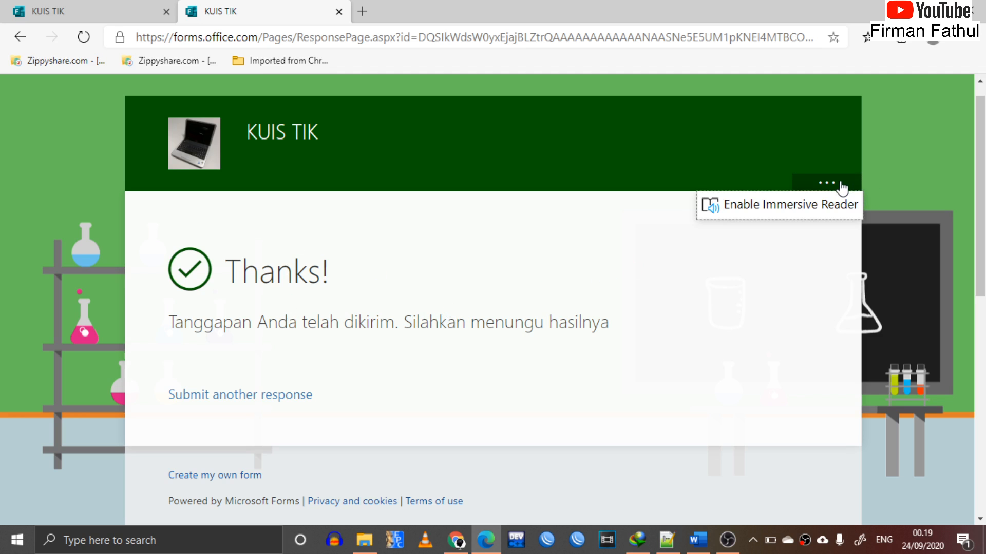
click(704, 273)
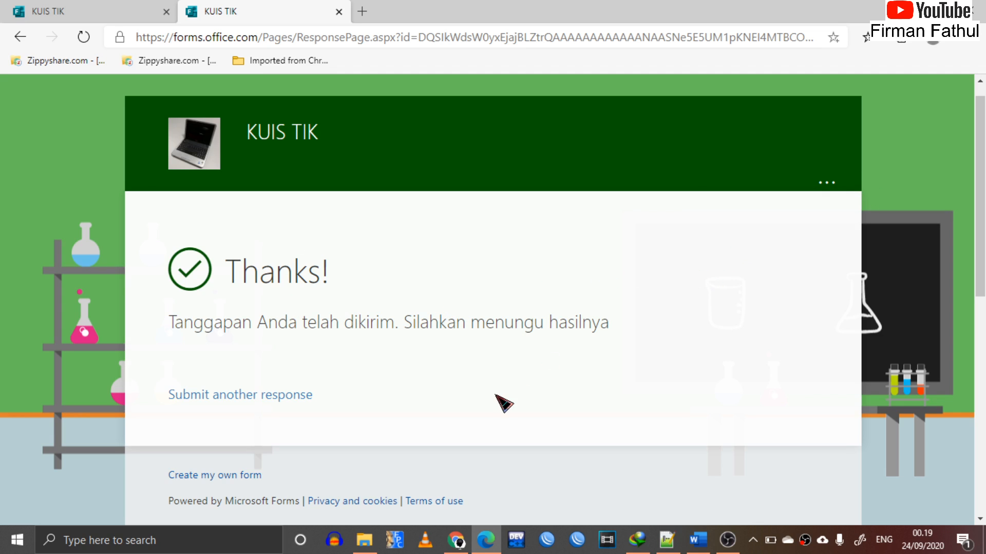
Switch to the quiz editor in Chrome and review the response summary for all questions under Respons.
click(457, 540)
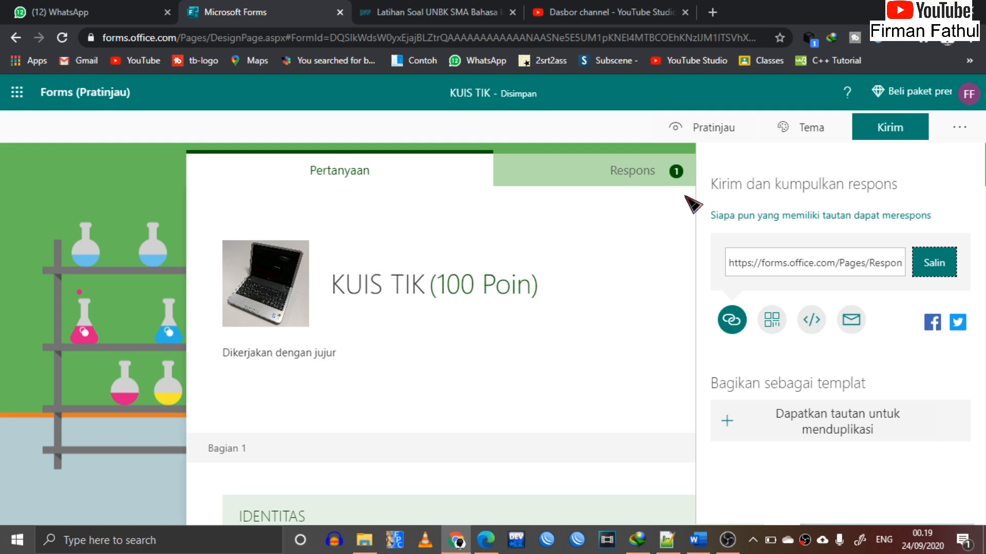
click(462, 166)
click(588, 179)
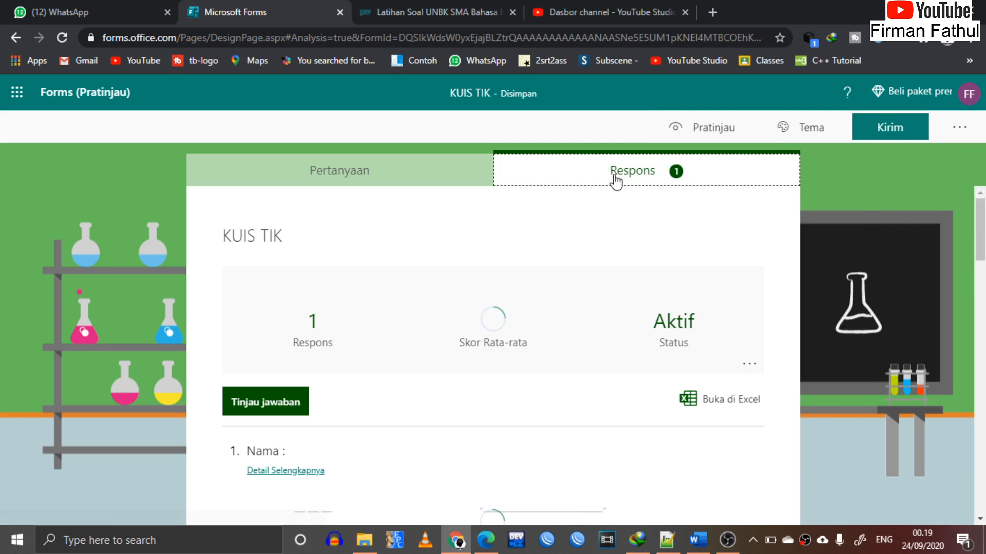
scroll(423, 363, down, 15)
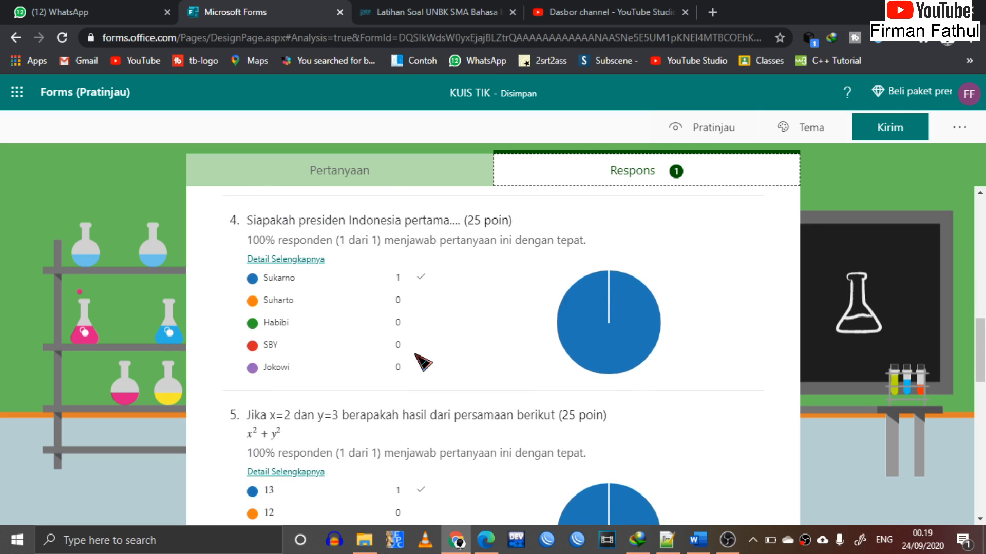
scroll(423, 363, down, 15)
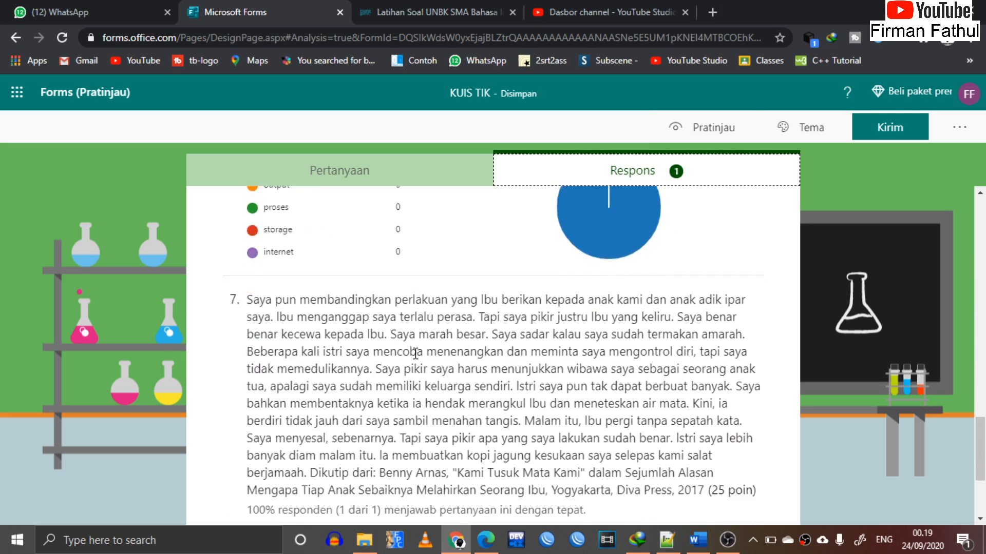
scroll(423, 363, up, 20)
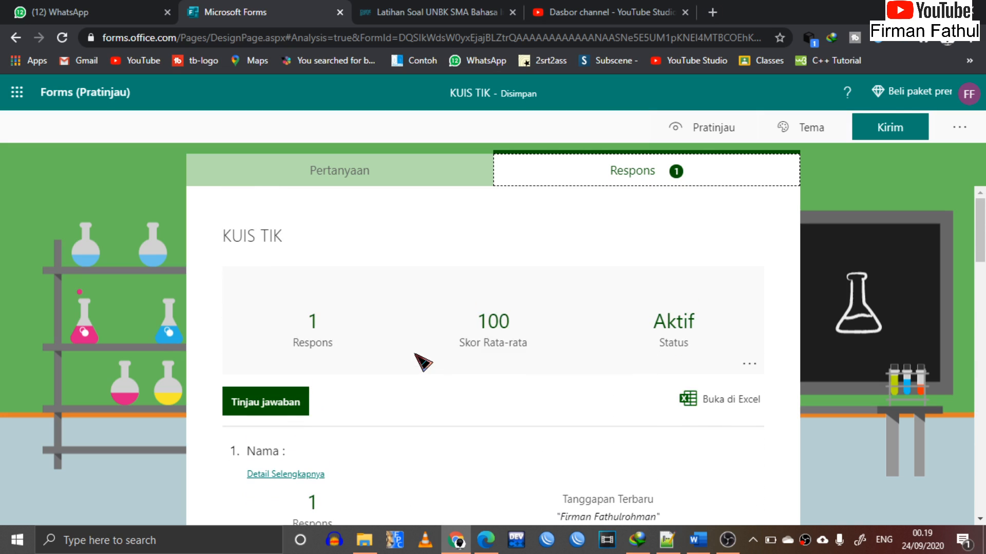
click(748, 364)
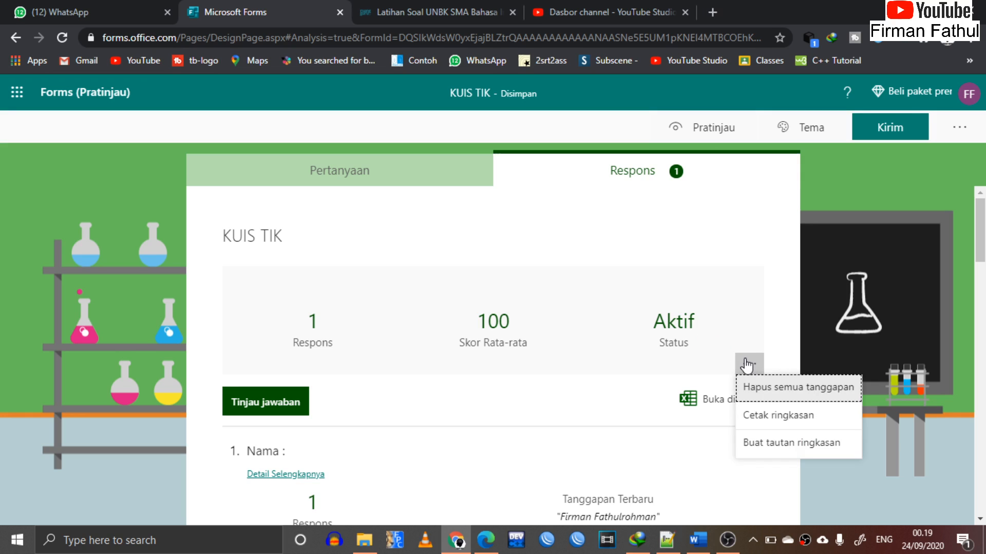
click(753, 331)
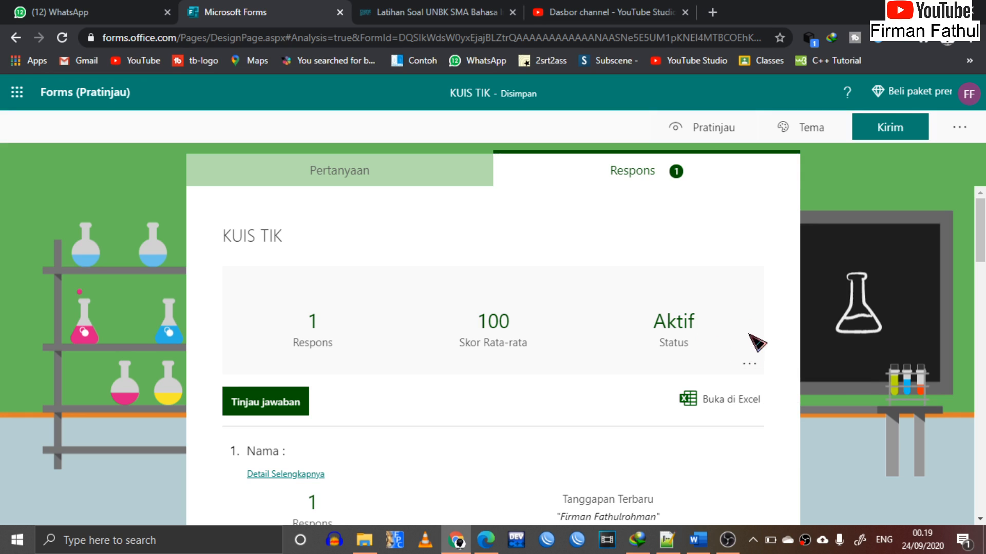
click(751, 367)
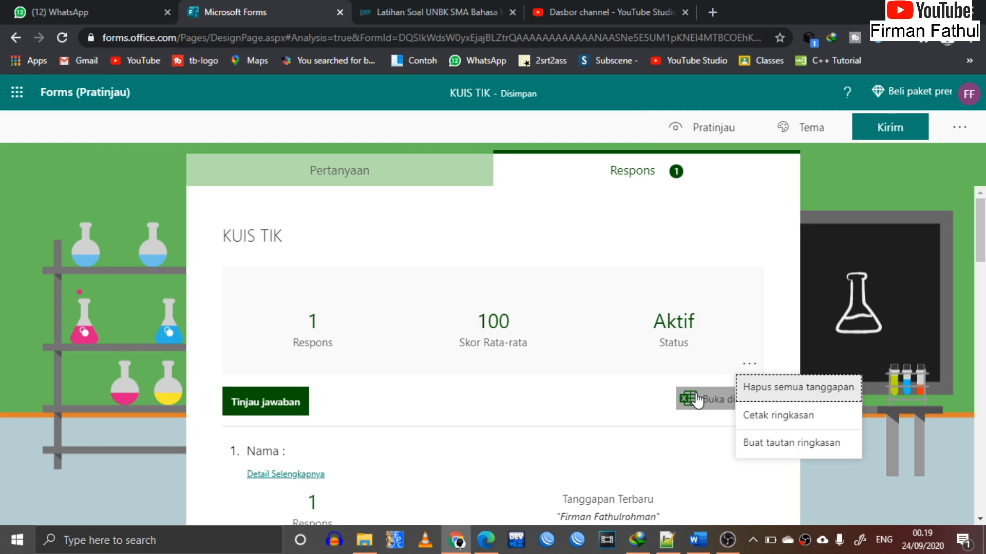
click(721, 369)
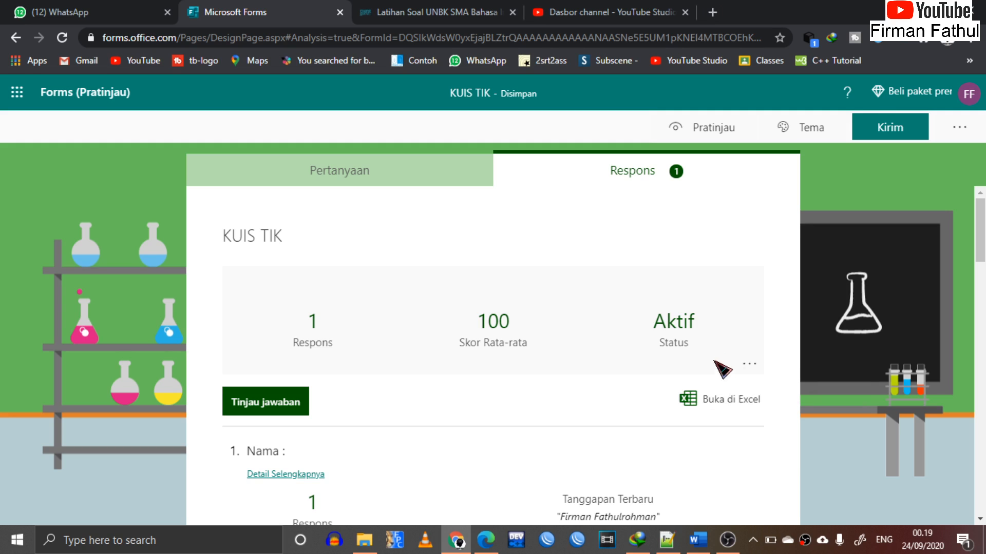
Export the quiz responses to Excel, save the workbook as KUIS TIK on Local Disk (D:), and open it.
click(701, 403)
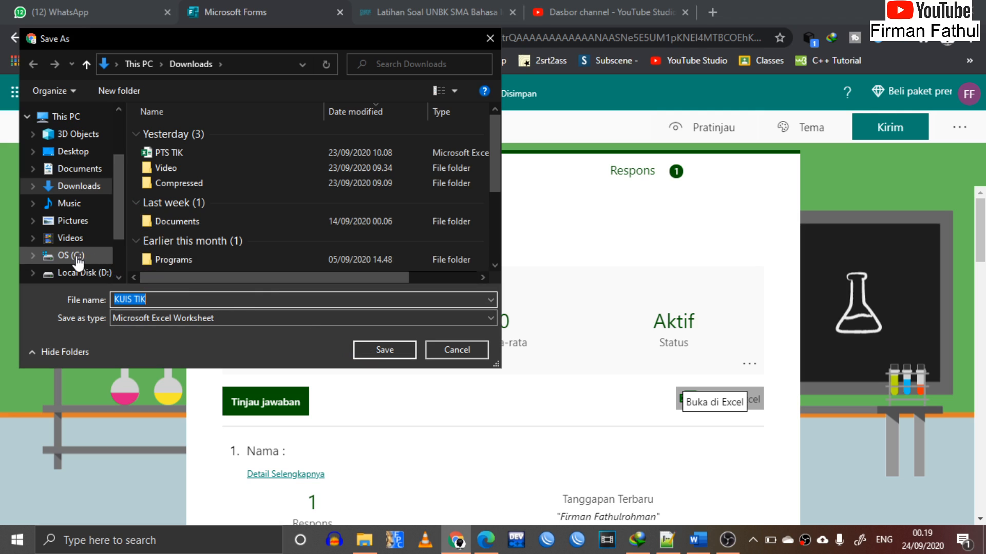
click(67, 273)
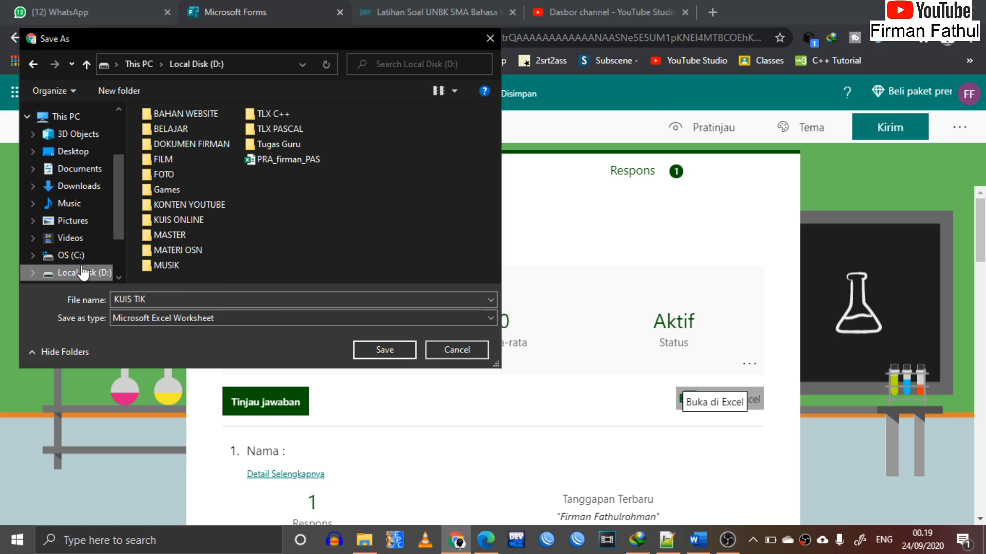
click(386, 350)
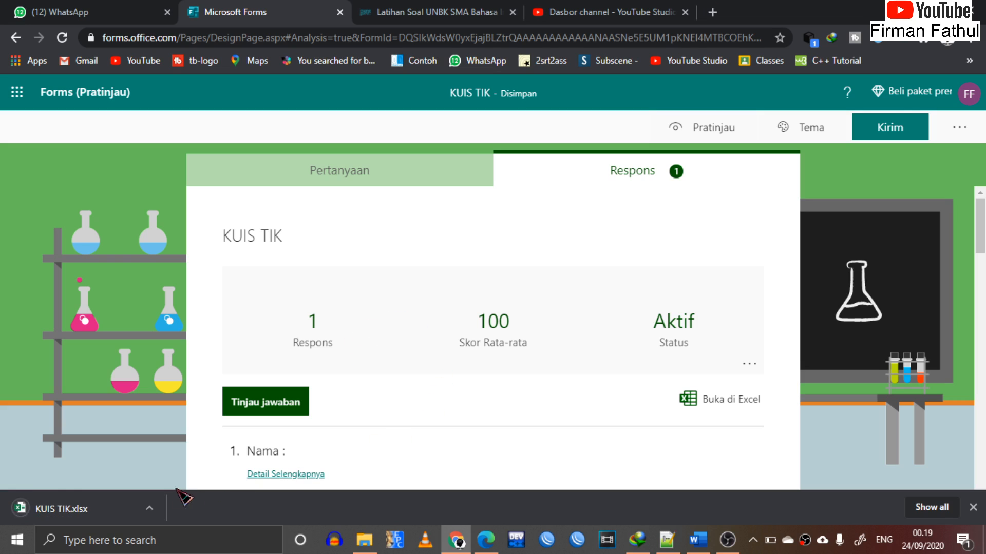
click(102, 510)
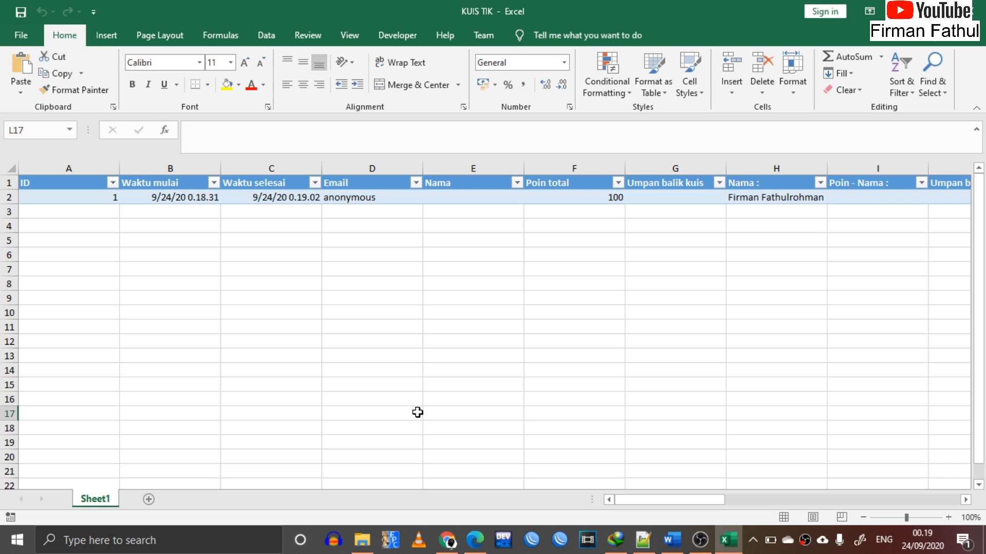
Examine the response row's ID, start and finish times, email, name, total points and quiz feedback columns.
click(424, 202)
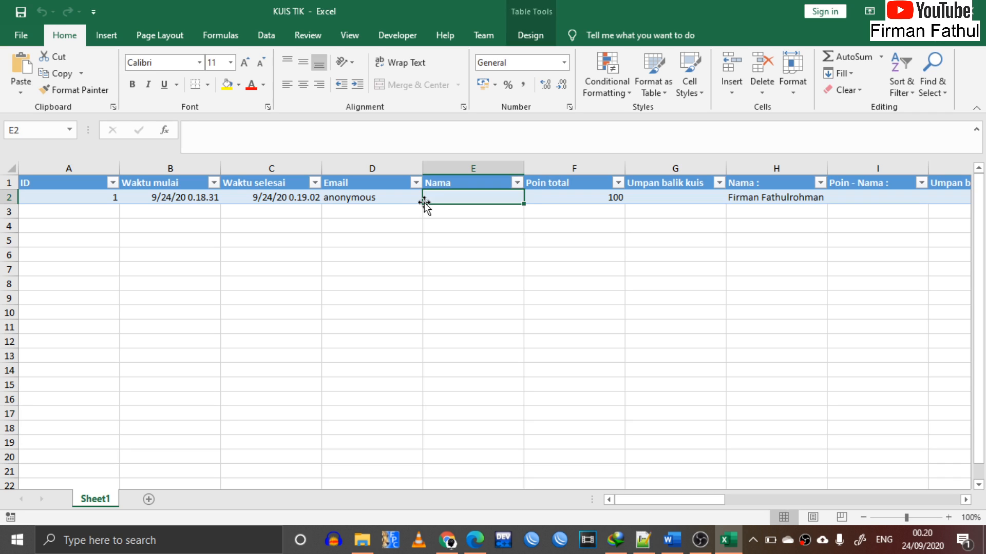
key(Left)
key(Left)
key(Left)
key(Left)
key(Right)
key(Right)
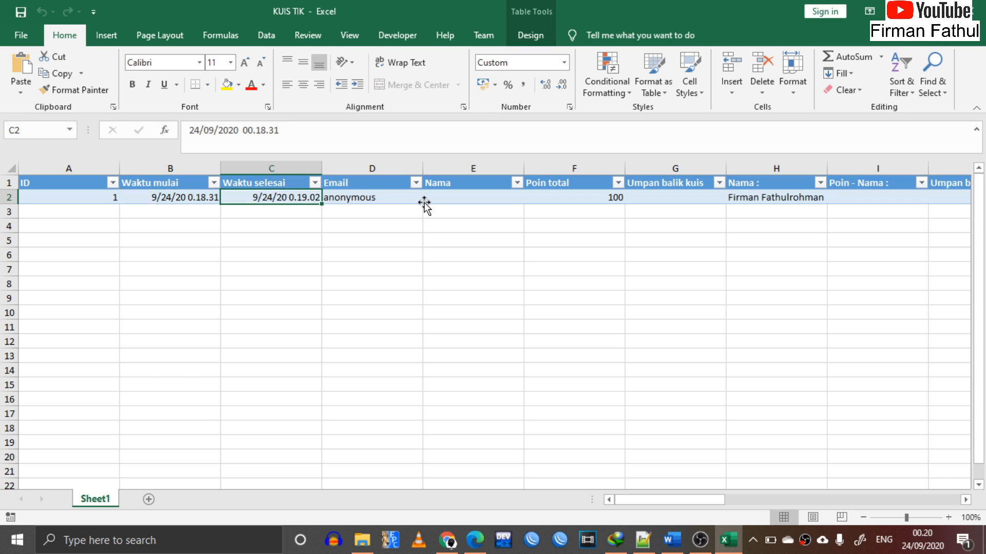
key(Left)
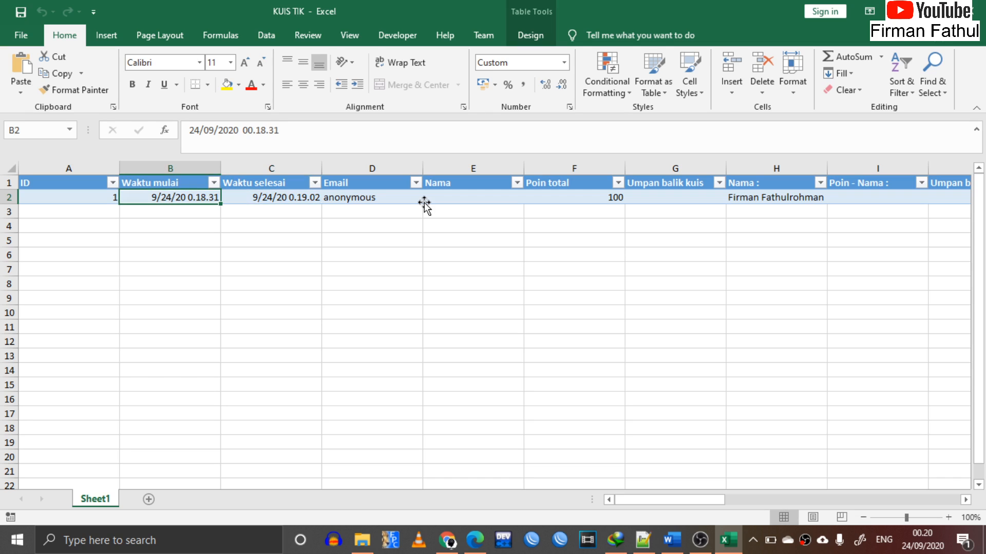
key(Right)
key(Right)
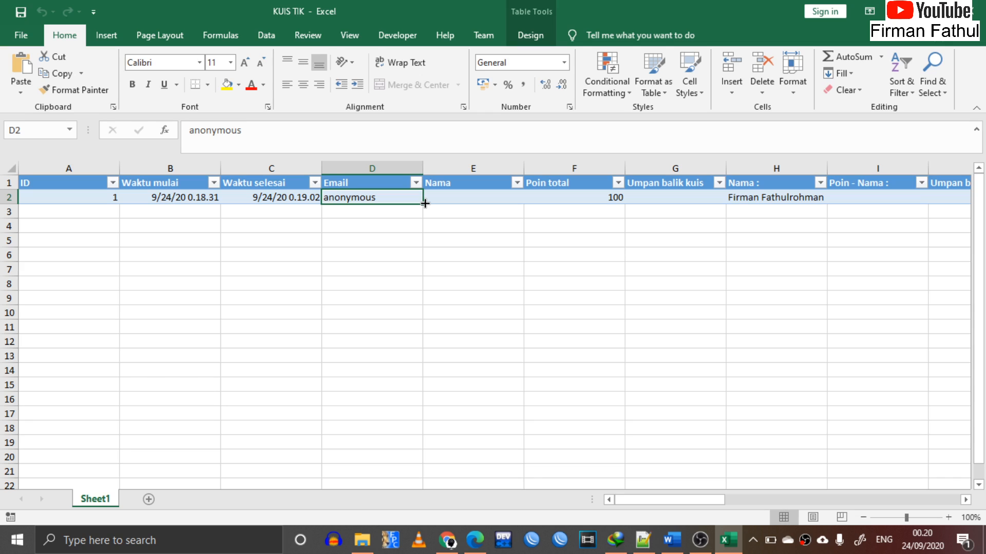
key(Right)
key(Left)
key(Right)
key(Right)
key(Right)
key(Left)
key(Left)
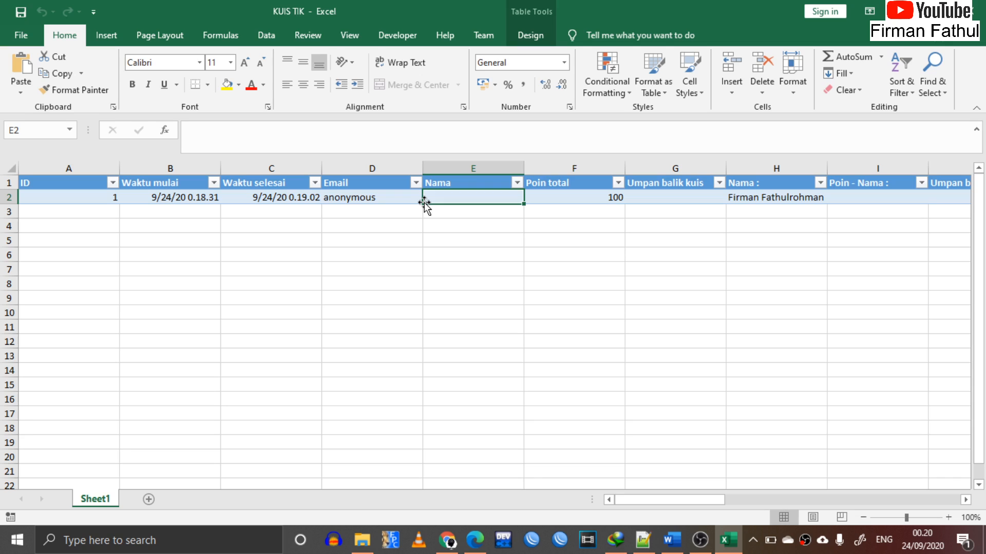
key(Right)
key(Right)
key(Right)
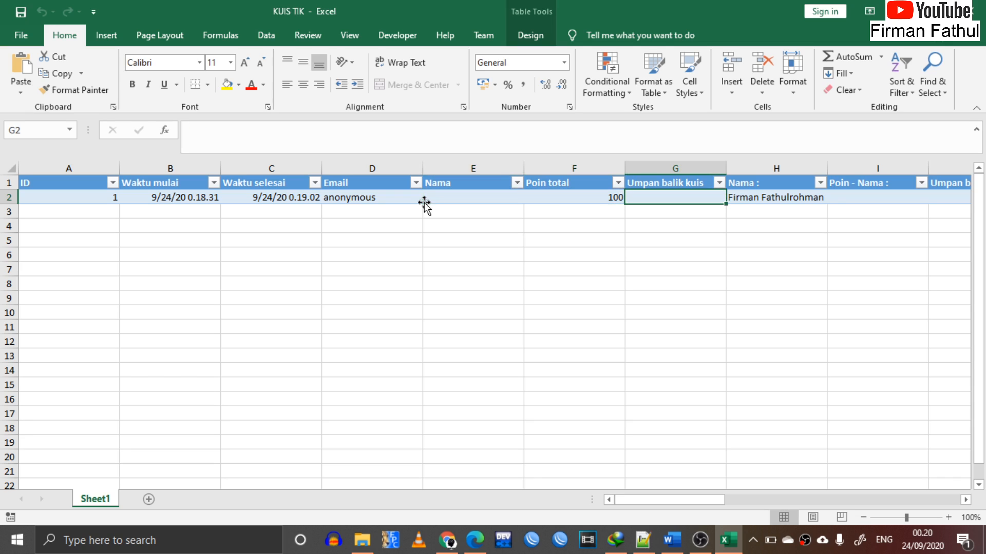
key(Up)
key(Down)
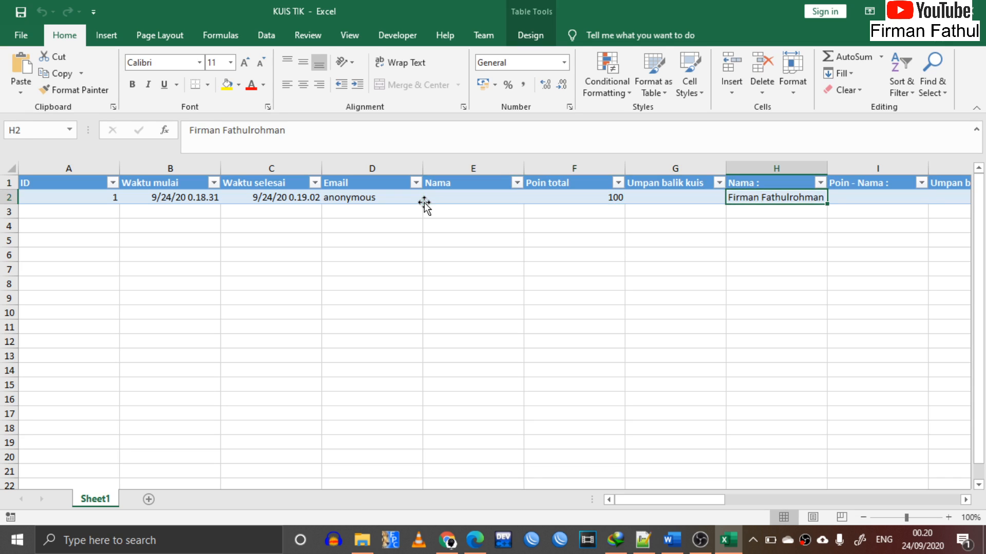
Examine the response row's class, attendance number, and the answers and points for questions 4 to 7.
key(Right)
key(Right)
key(Right)
key(Right)
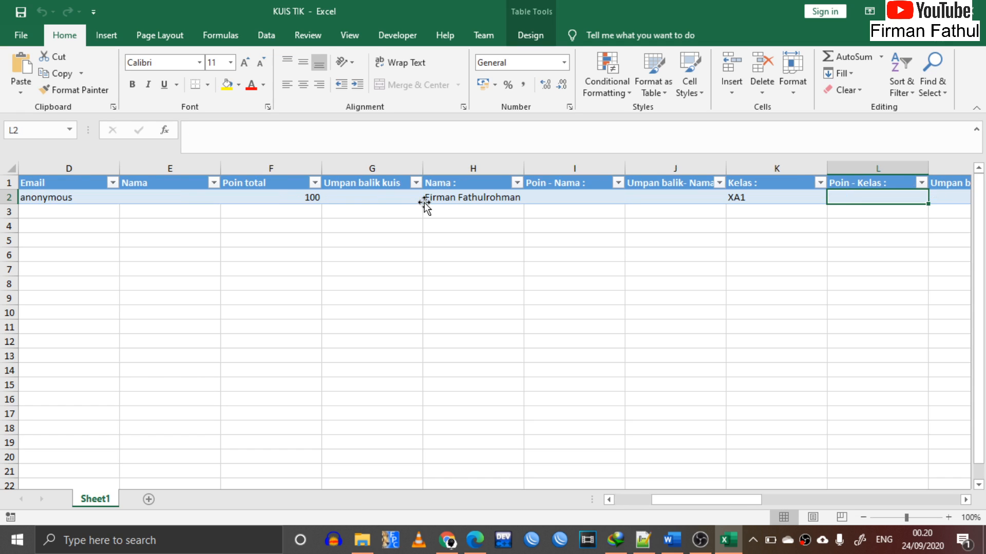
key(Right)
key(Right)
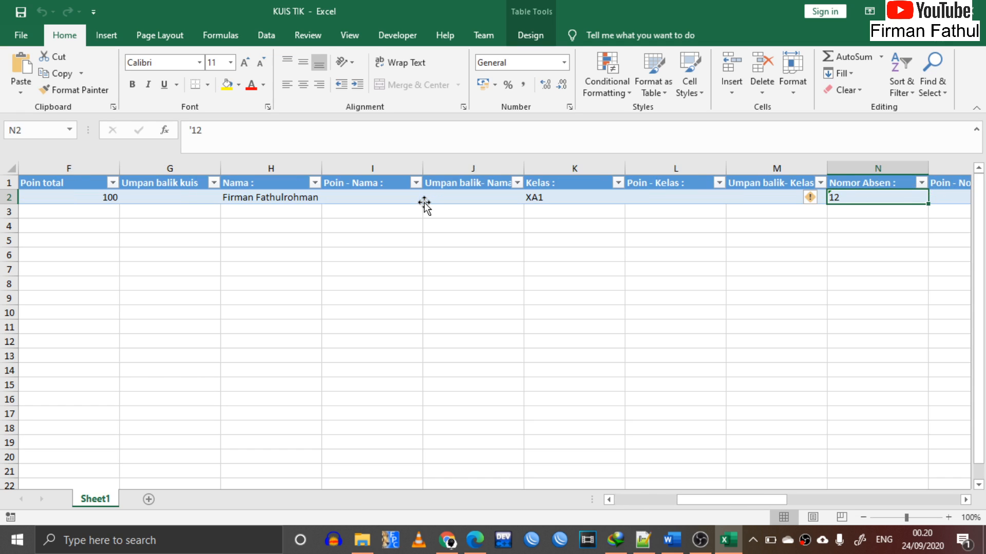
key(Right)
key(Right)
key(Right)
key(Right)
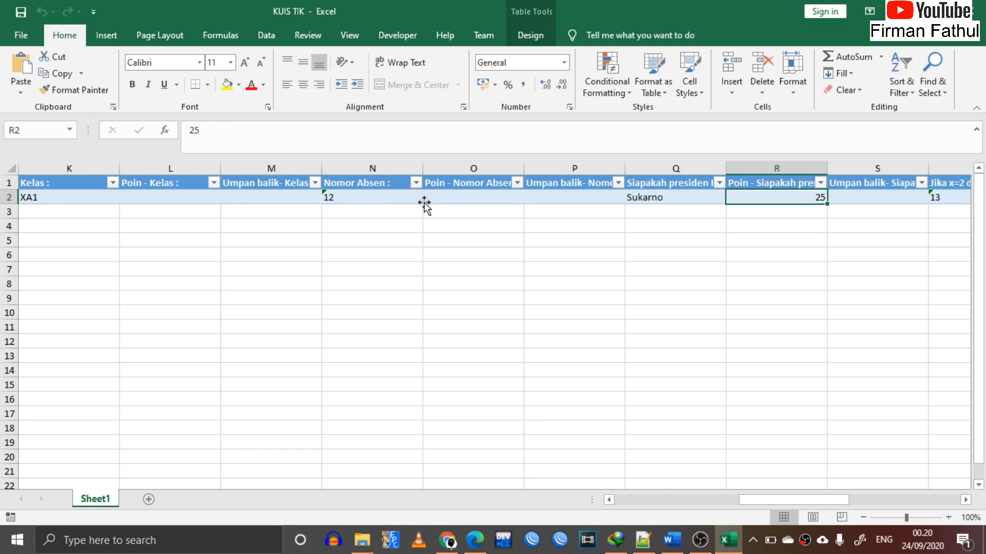
key(Right)
key(Right)
key(Right)
key(Right)
key(Right)
key(Right)
key(Right)
key(Right)
key(Up)
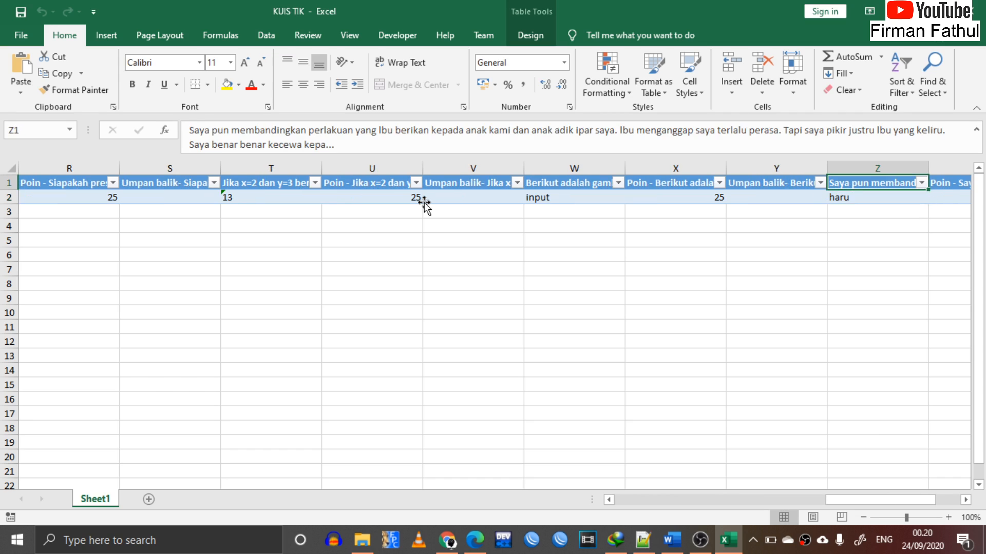
Check the points and feedback columns of the last two questions through to the end of the response table.
key(Left)
key(Down)
key(Left)
key(Left)
key(Left)
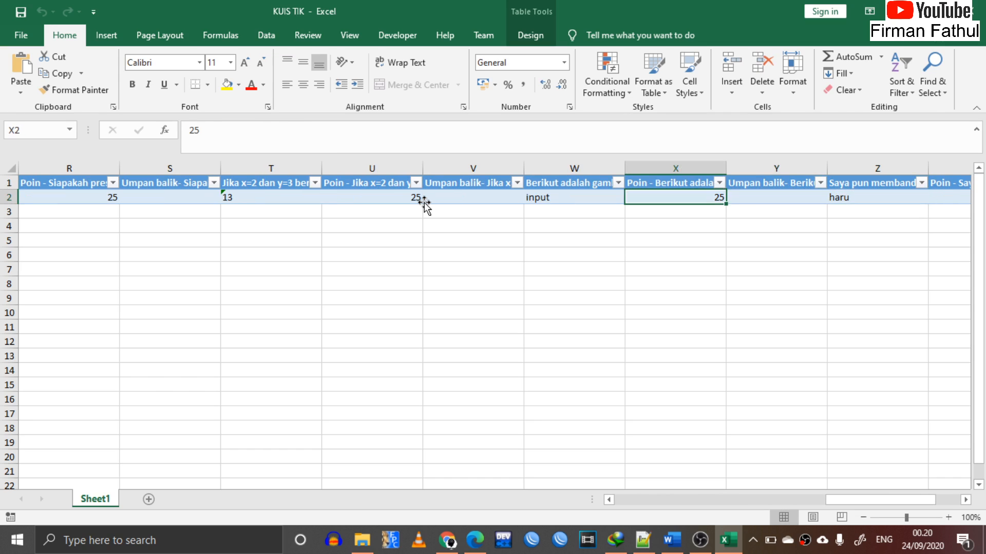
key(Up)
key(Right)
key(Right)
key(Down)
key(Right)
key(Right)
key(Right)
key(Right)
key(Right)
key(Right)
key(Right)
key(Right)
key(Right)
key(Right)
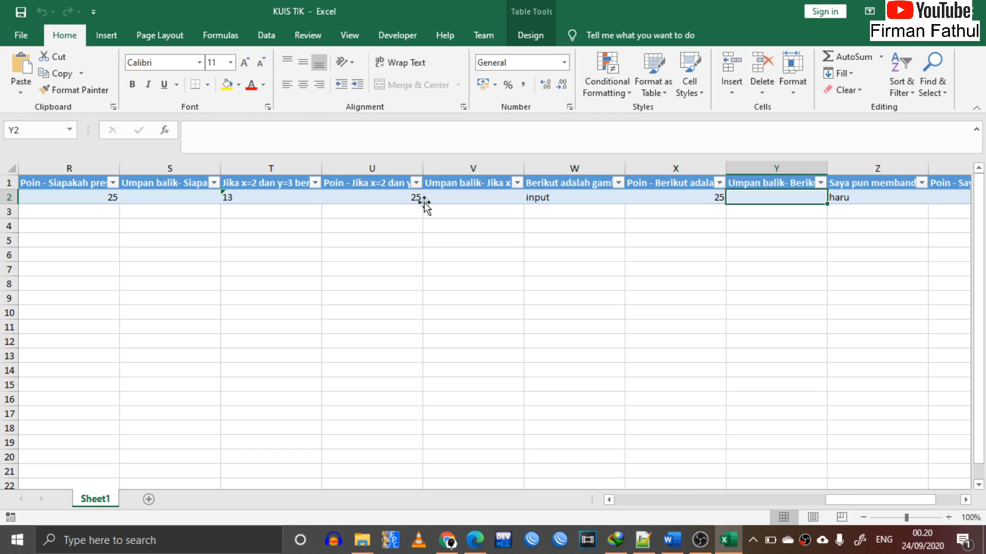
key(Right)
key(Right)
key(Right)
key(Right)
key(Right)
key(Right)
key(Right)
key(Right)
key(Right)
key(Right)
key(Right)
key(Left)
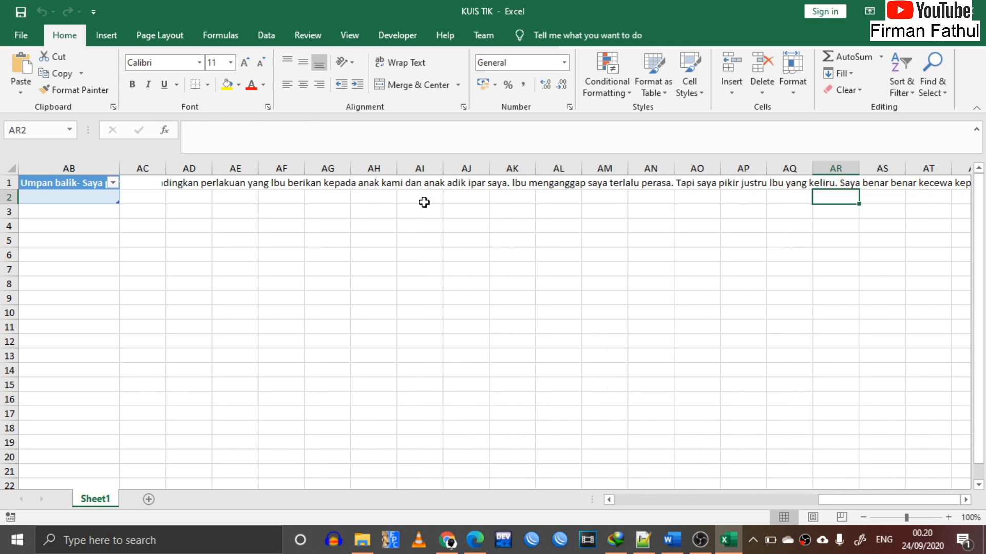
key(Up)
key(Left)
key(Left)
key(Left)
key(Left)
key(Left)
key(Left)
key(Left)
key(Left)
key(Left)
key(Left)
key(Left)
key(Left)
key(Left)
key(Left)
key(Left)
key(Left)
key(Left)
key(Right)
key(Right)
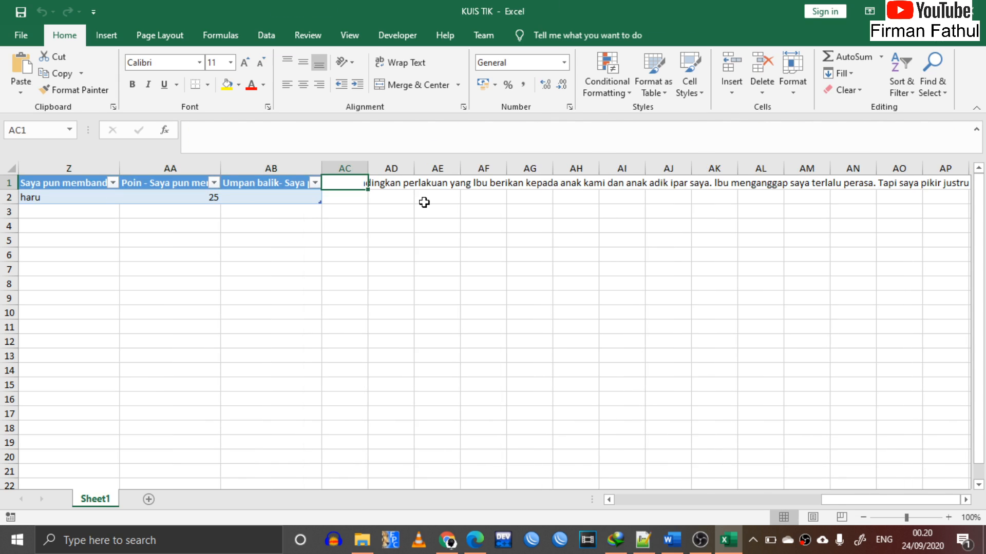
key(Right)
Go back along the response row to its ID cell, A2, and look over the first columns again.
key(Down)
key(Left)
key(Left)
key(Left)
key(Left)
key(Left)
key(Left)
key(Left)
key(Left)
key(Left)
key(Left)
key(Left)
key(Left)
key(Left)
key(Left)
key(Left)
key(Left)
key(Left)
key(Left)
key(Left)
key(Left)
key(Left)
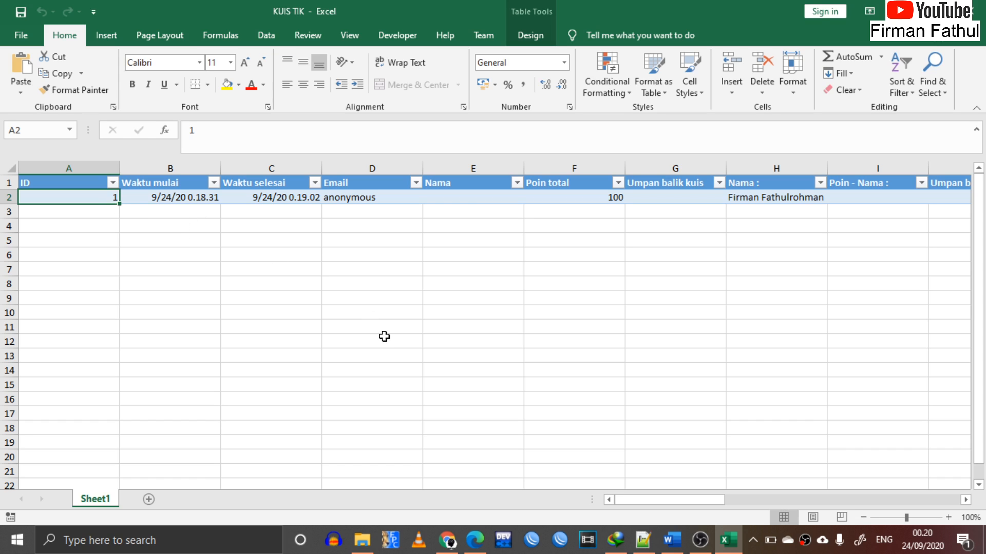
scroll(758, 340, right, 3)
scroll(756, 339, left, 3)
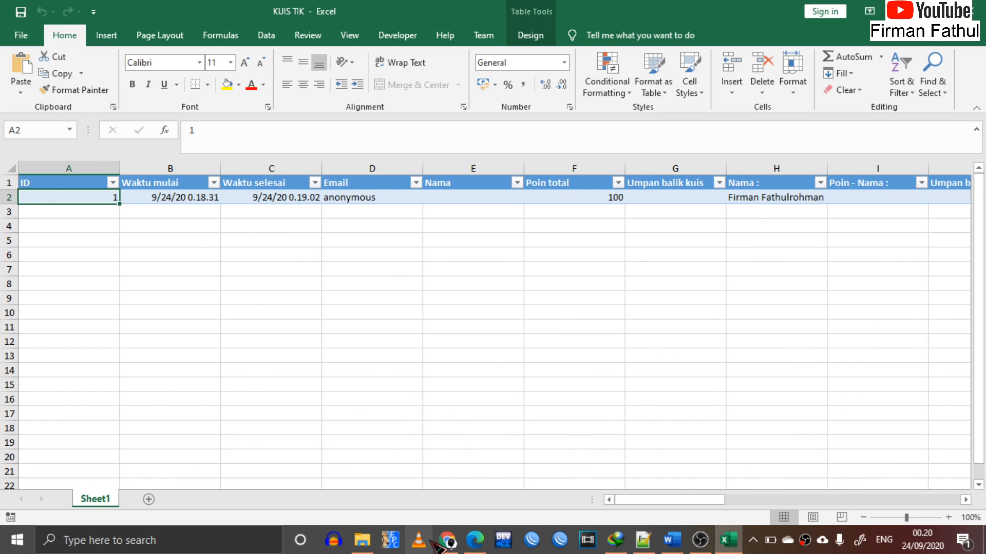
Switch back to the quiz in Chrome, look through the response summary again, and return to the question list.
click(448, 539)
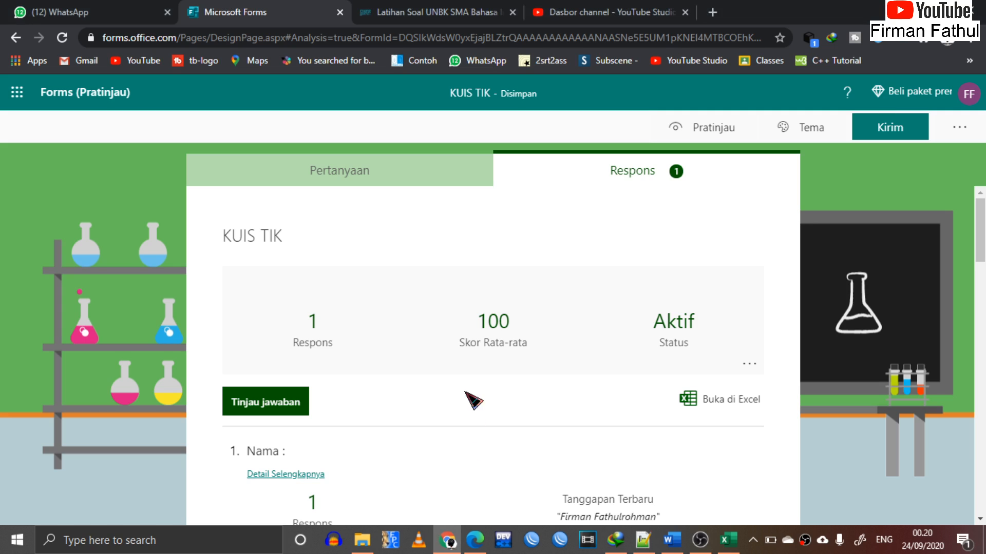
scroll(475, 386, down, 5)
scroll(475, 386, down, 15)
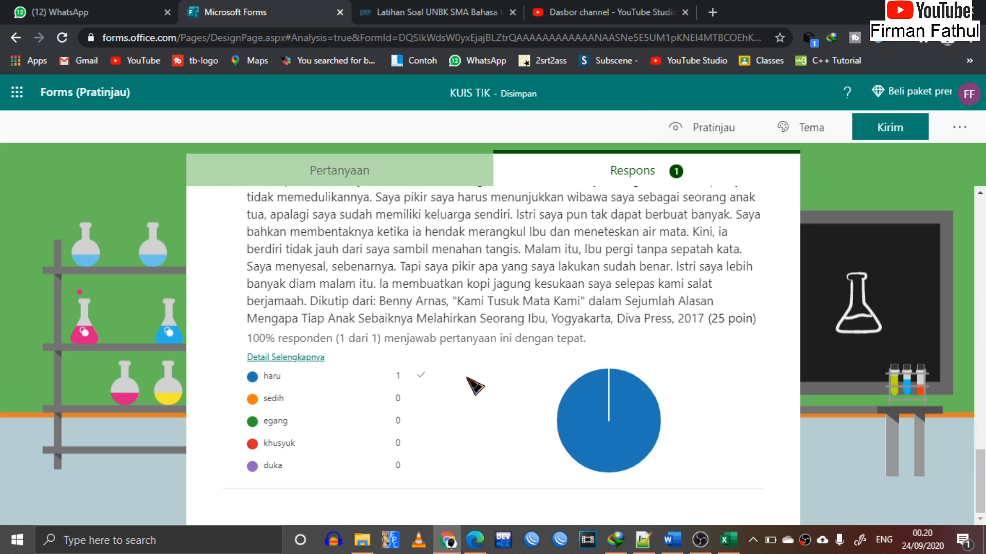
scroll(475, 386, up, 5)
scroll(467, 378, up, 15)
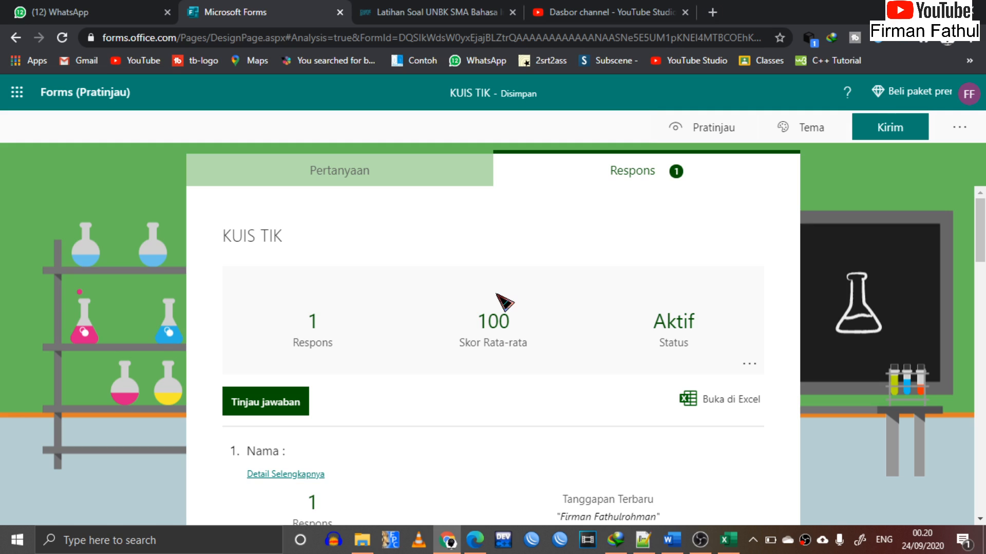
click(404, 176)
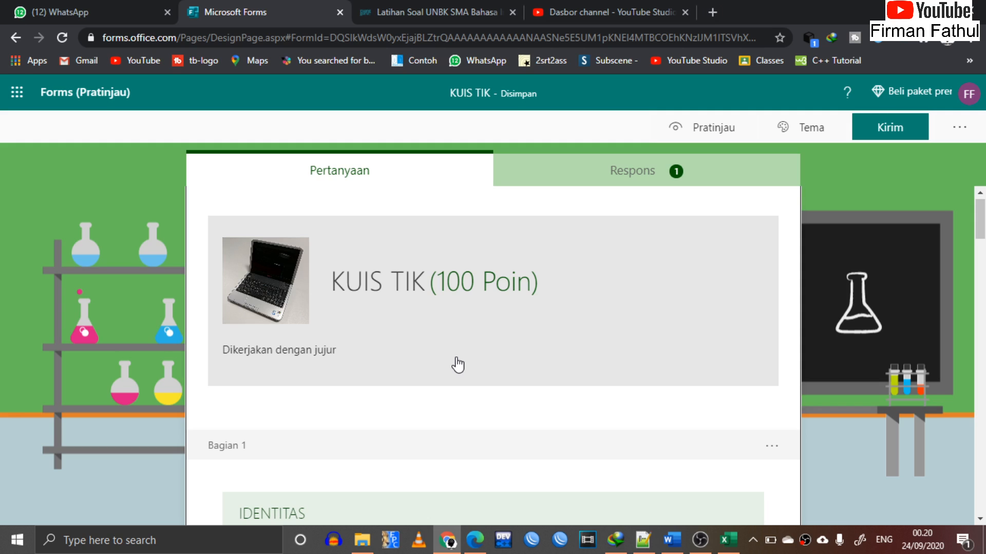
scroll(457, 364, down, 1)
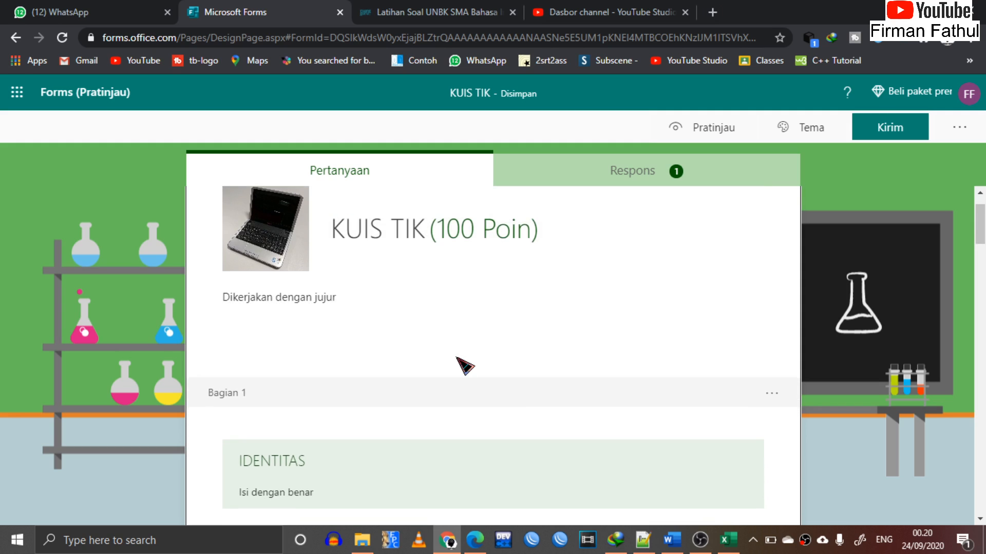